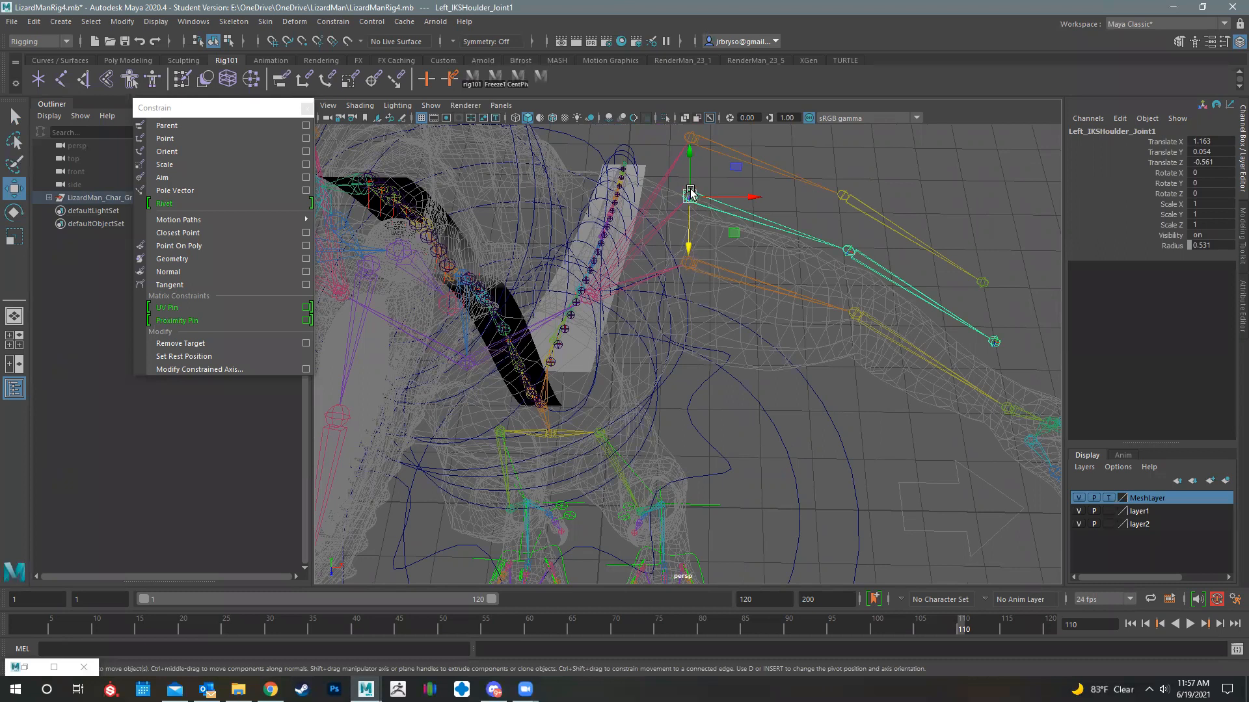
{"action": "key", "text": "v"}
{"action": "middle_click_drag", "start_coordinate": [690, 190], "coordinate": [682, 329]}
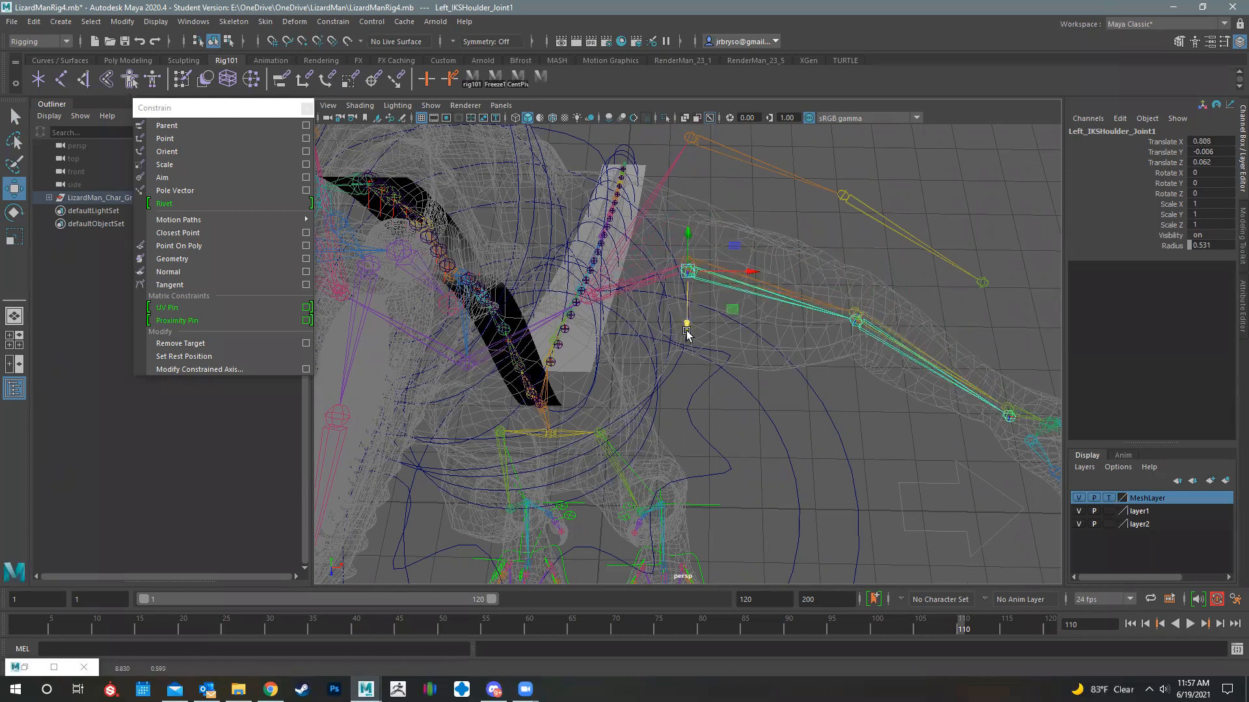
{"action": "key", "text": "ctrl+z"}
- Hide MeshLayer and snap the left IK and FK shoulder joints onto the left skinning shoulder joint
{"action": "left_click", "coordinate": [1077, 499]}
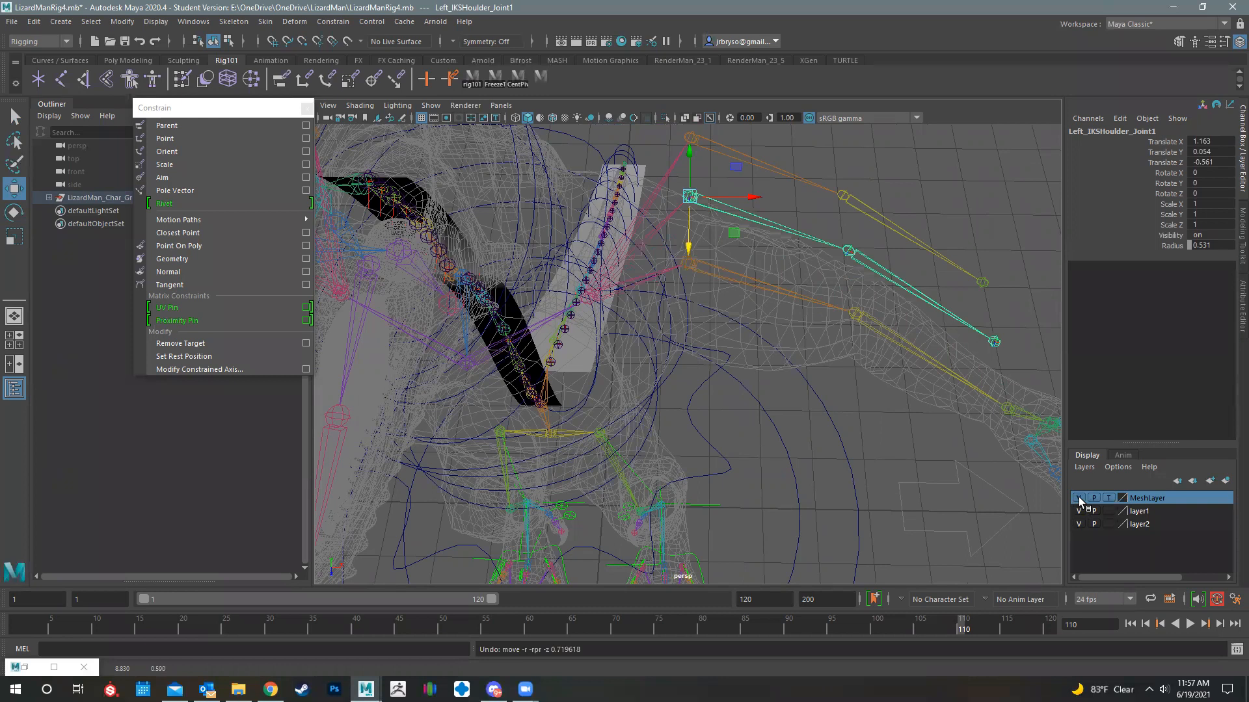
{"action": "key", "text": "v"}
{"action": "left_click_drag", "start_coordinate": [689, 197], "coordinate": [692, 232]}
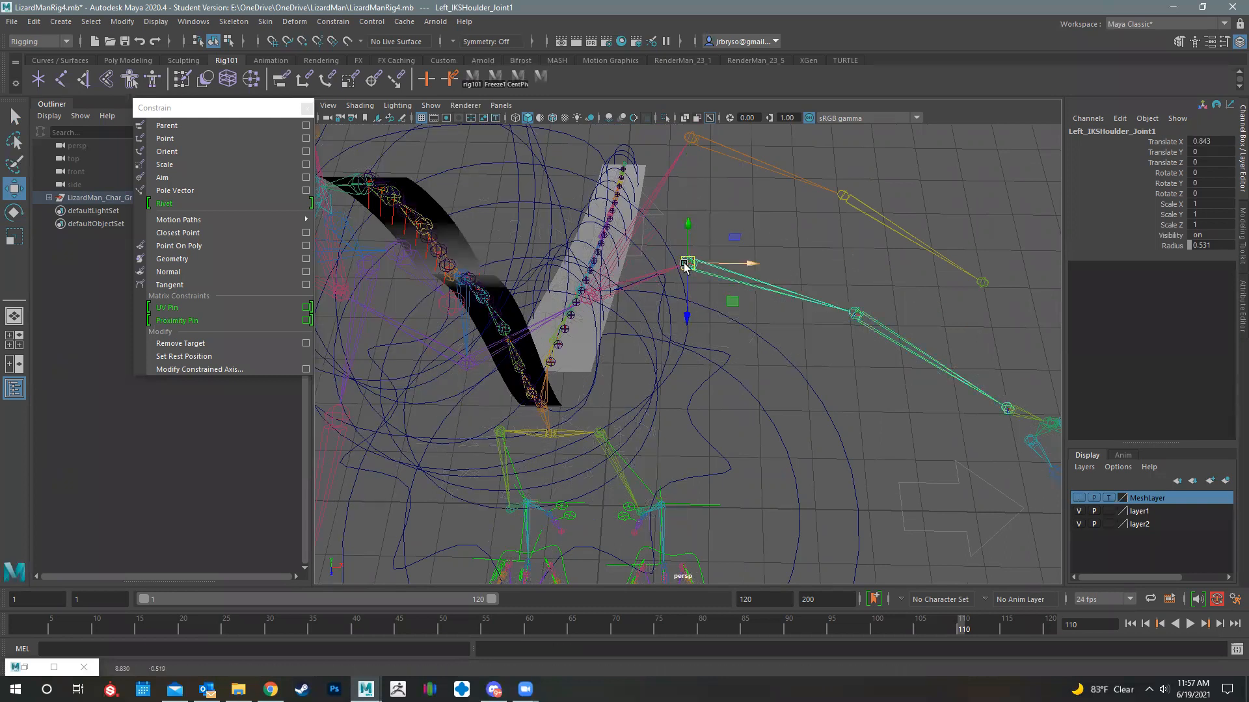
{"action": "left_click_drag", "start_coordinate": [672, 286], "coordinate": [684, 242], "text": "alt"}
{"action": "left_click", "coordinate": [672, 155]}
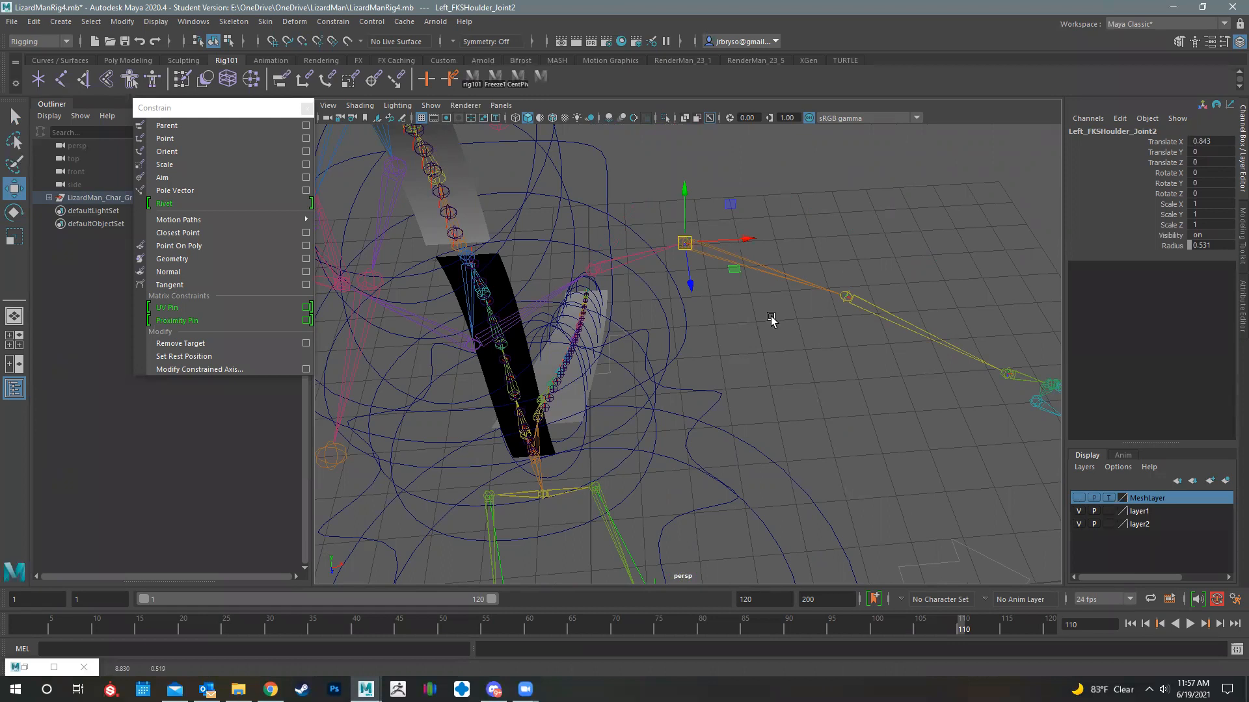
- Snap the right IK and FK shoulder joints onto the right skinning shoulder joint
{"action": "middle_click_drag", "start_coordinate": [875, 362], "coordinate": [878, 384], "text": "alt"}
{"action": "middle_click_drag", "start_coordinate": [753, 353], "coordinate": [786, 373], "text": "alt"}
{"action": "left_click_drag", "start_coordinate": [786, 373], "coordinate": [749, 308], "text": "alt"}
{"action": "middle_click_drag", "start_coordinate": [750, 308], "coordinate": [790, 328], "text": "alt"}
{"action": "left_click", "coordinate": [749, 315]}
{"action": "mouse_move", "coordinate": [744, 448]}
{"action": "left_mouse_down", "text": "alt"}
{"action": "mouse_move", "coordinate": [747, 407]}
{"action": "mouse_move", "coordinate": [734, 449]}
{"action": "left_mouse_up", "text": "alt"}
{"action": "key", "text": "v"}
{"action": "left_click_drag", "start_coordinate": [748, 318], "coordinate": [740, 351]}
{"action": "left_click", "coordinate": [758, 271]}
{"action": "key", "text": "v"}
{"action": "left_click_drag", "start_coordinate": [758, 270], "coordinate": [734, 378]}
{"action": "left_click_drag", "start_coordinate": [585, 427], "coordinate": [462, 294], "text": "alt"}
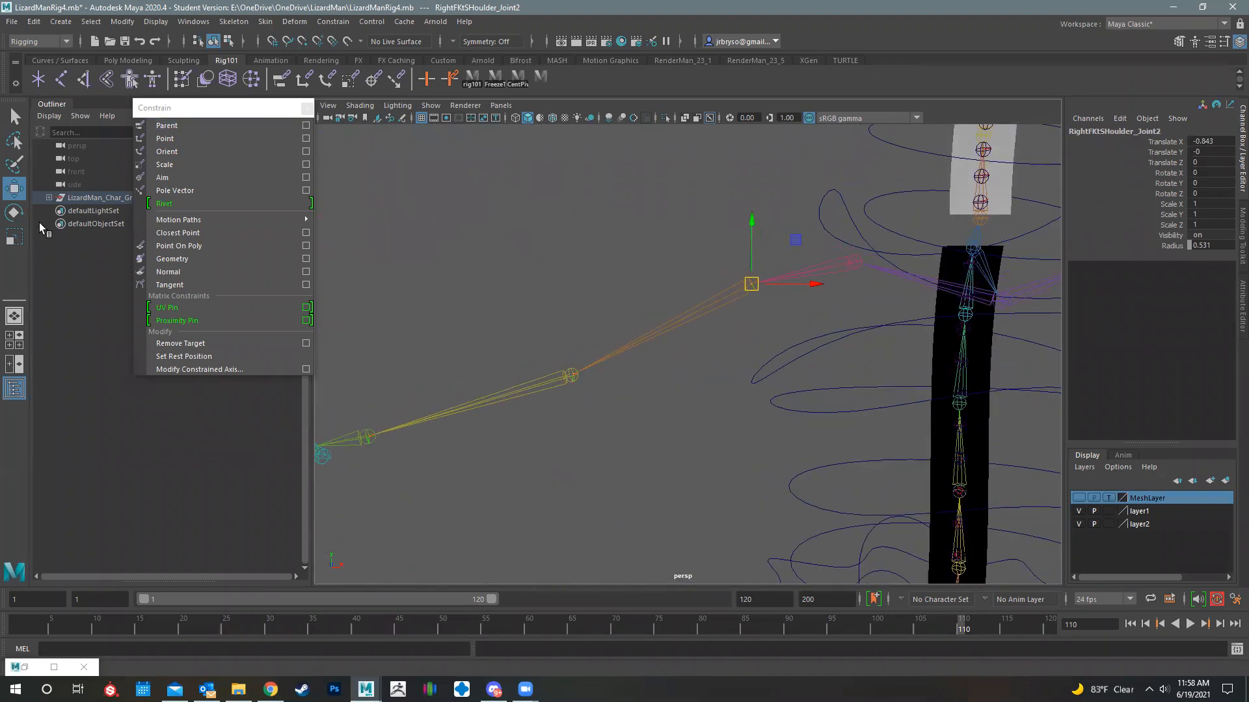
- Expand the full LizardMan_Char_Grp hierarchy, select LeftClav_Joint and collapse the Left_SkinningElbow_Joint branch
{"action": "left_click", "coordinate": [48, 197], "text": "shift"}
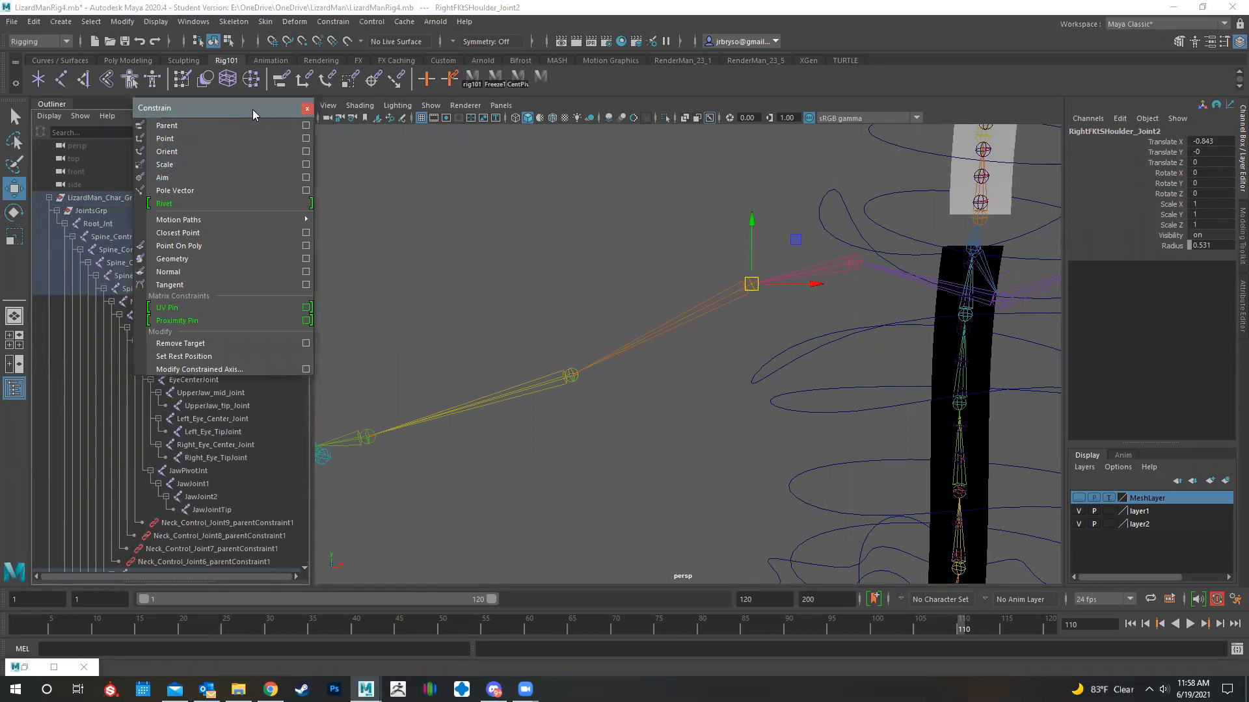
{"action": "left_click_drag", "start_coordinate": [252, 109], "coordinate": [573, 64]}
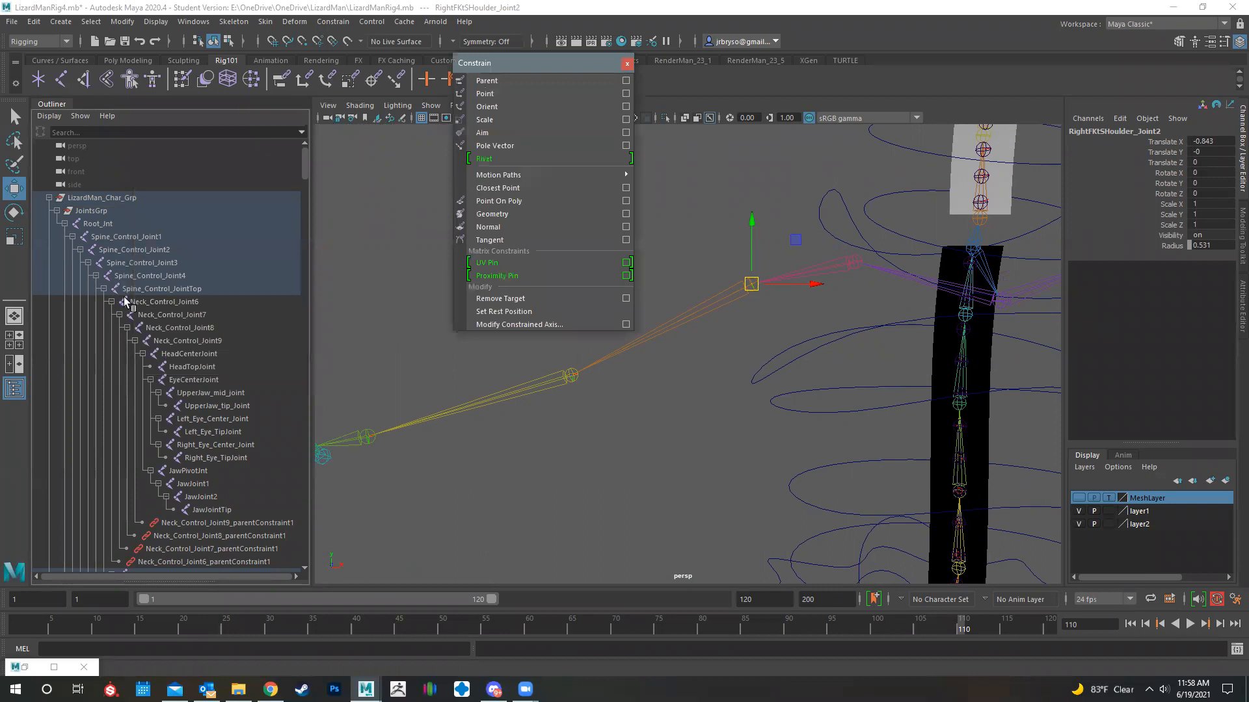
{"action": "scroll", "coordinate": [158, 385], "scroll_direction": "down", "scroll_amount": 10}
{"action": "scroll", "coordinate": [163, 369], "scroll_direction": "up", "scroll_amount": 3}
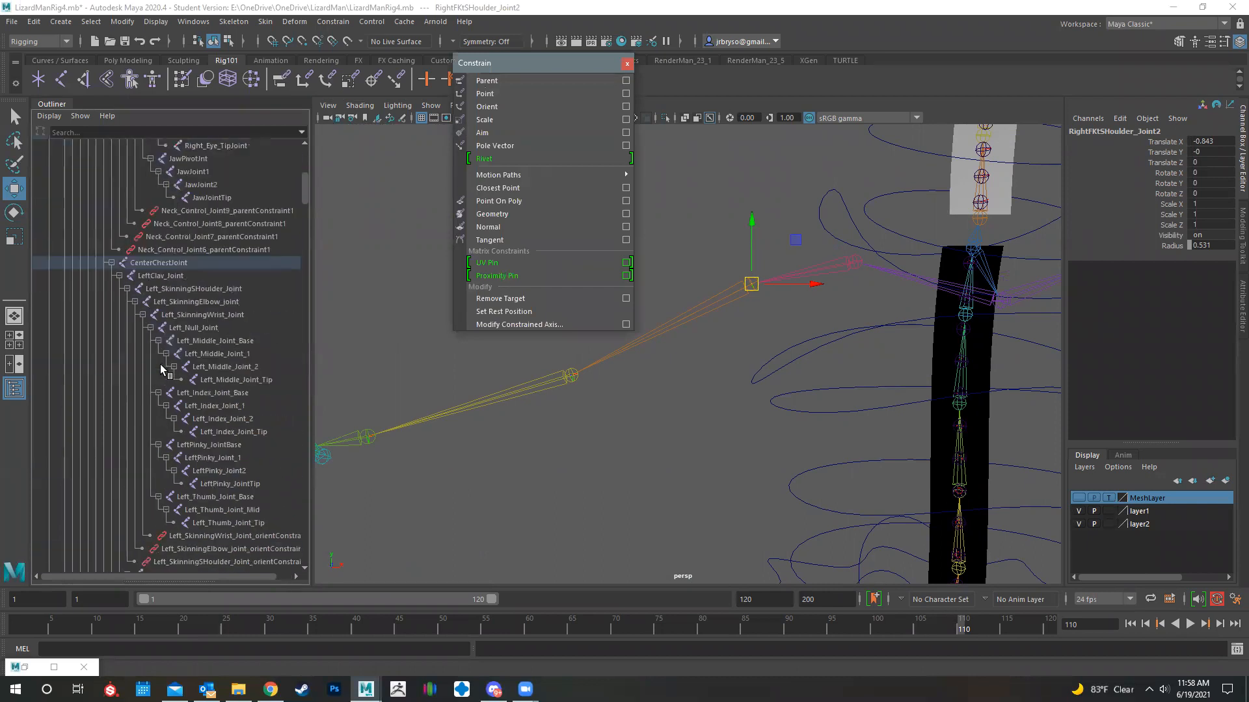
{"action": "left_click", "coordinate": [139, 264]}
{"action": "left_click", "coordinate": [150, 276]}
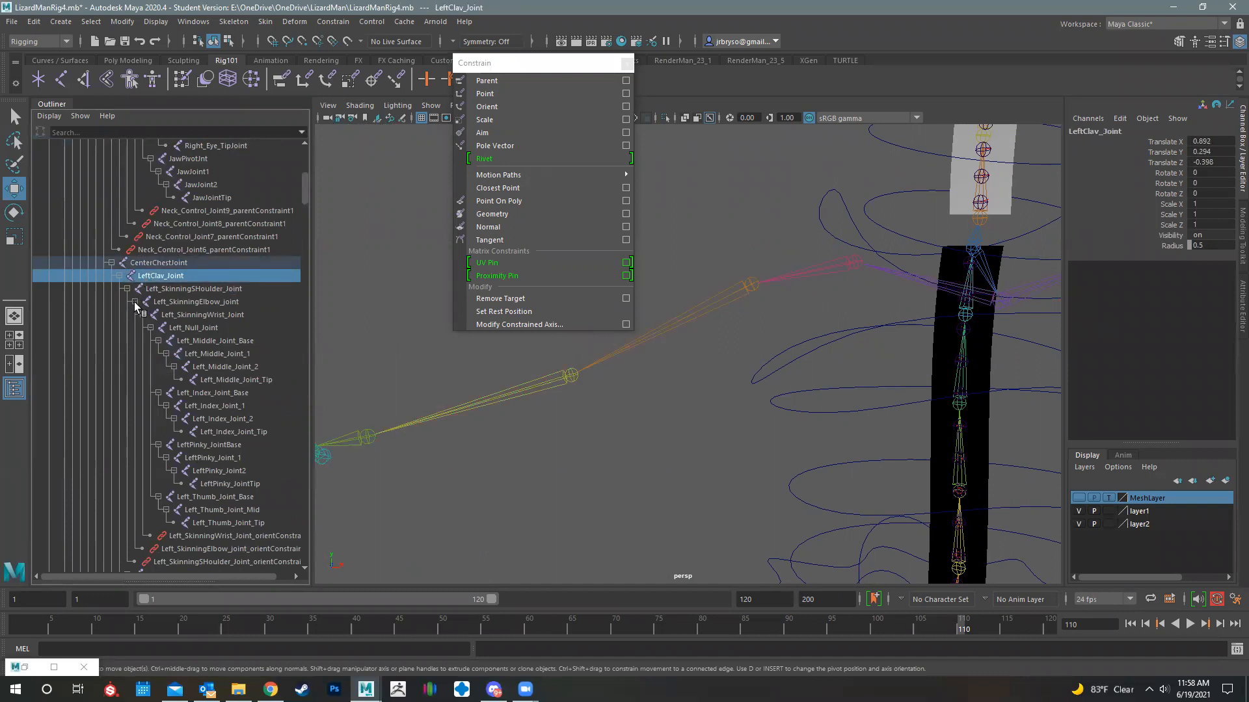
{"action": "left_click", "coordinate": [134, 302]}
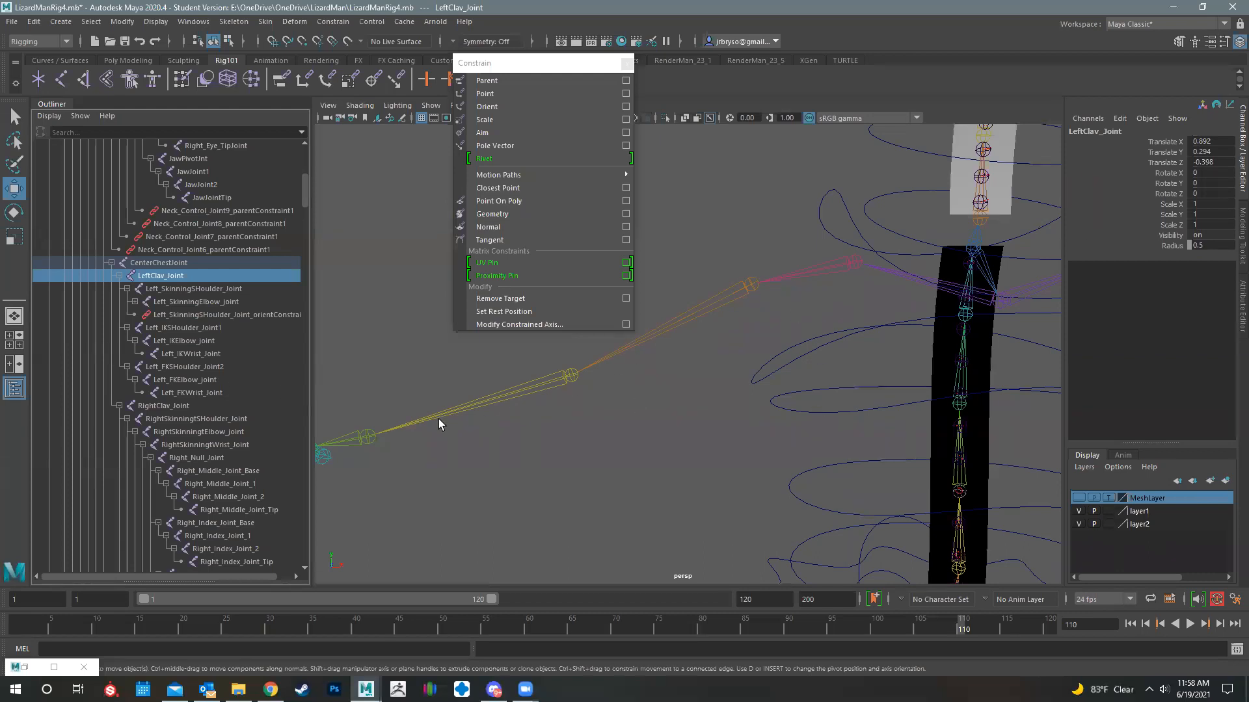
- Move the floating Constrain window off the spine joints so it overlaps the Outliner's edge
{"action": "left_click_drag", "start_coordinate": [1059, 373], "coordinate": [542, 74], "text": "alt"}
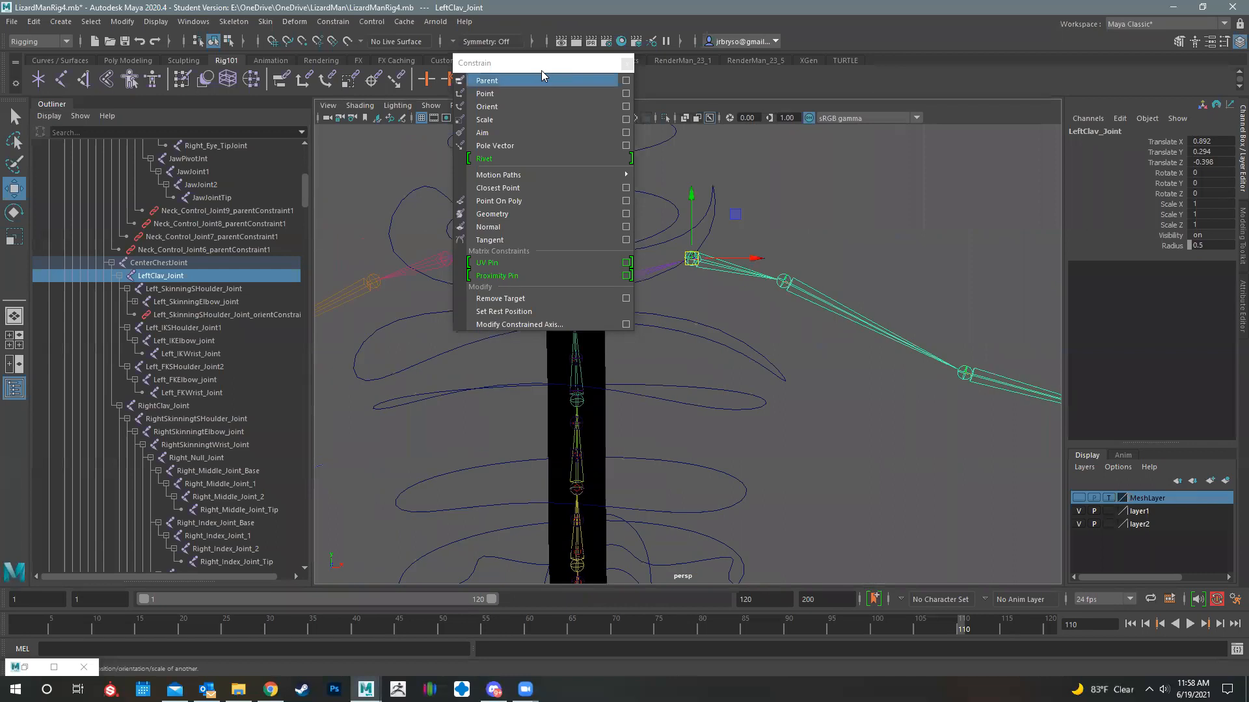
{"action": "left_click", "coordinate": [535, 64]}
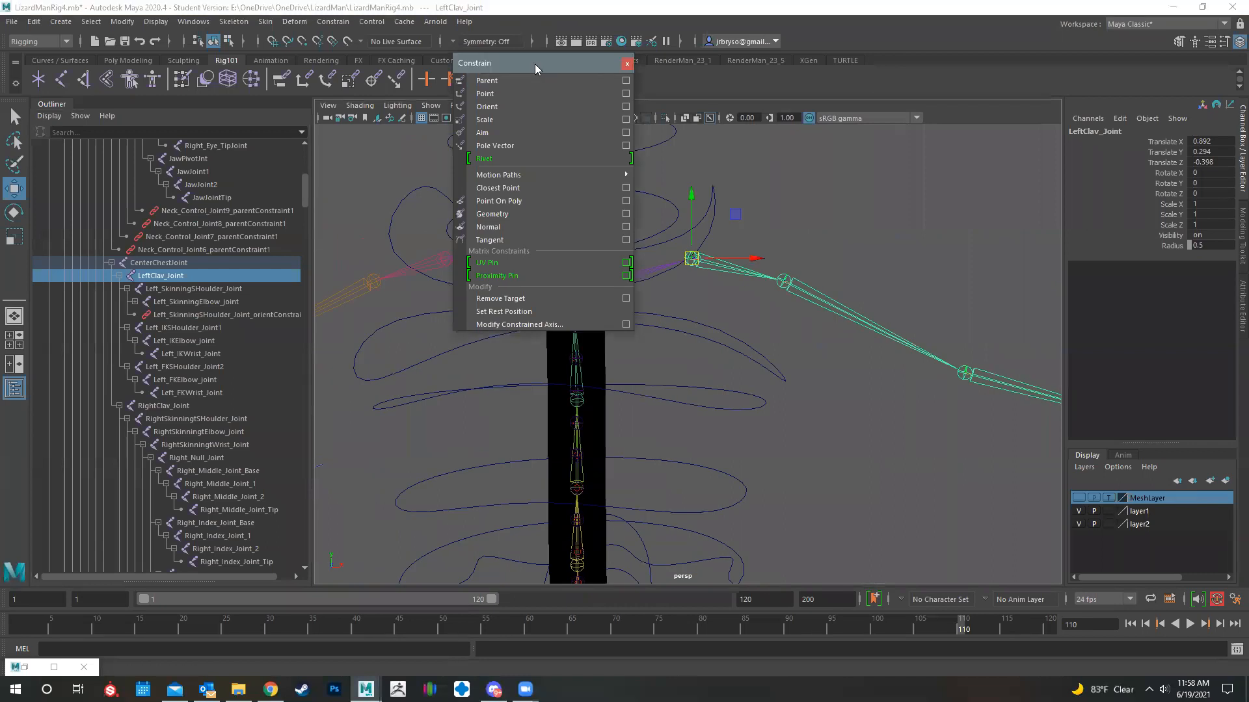
{"action": "left_click_drag", "start_coordinate": [535, 64], "coordinate": [321, 174]}
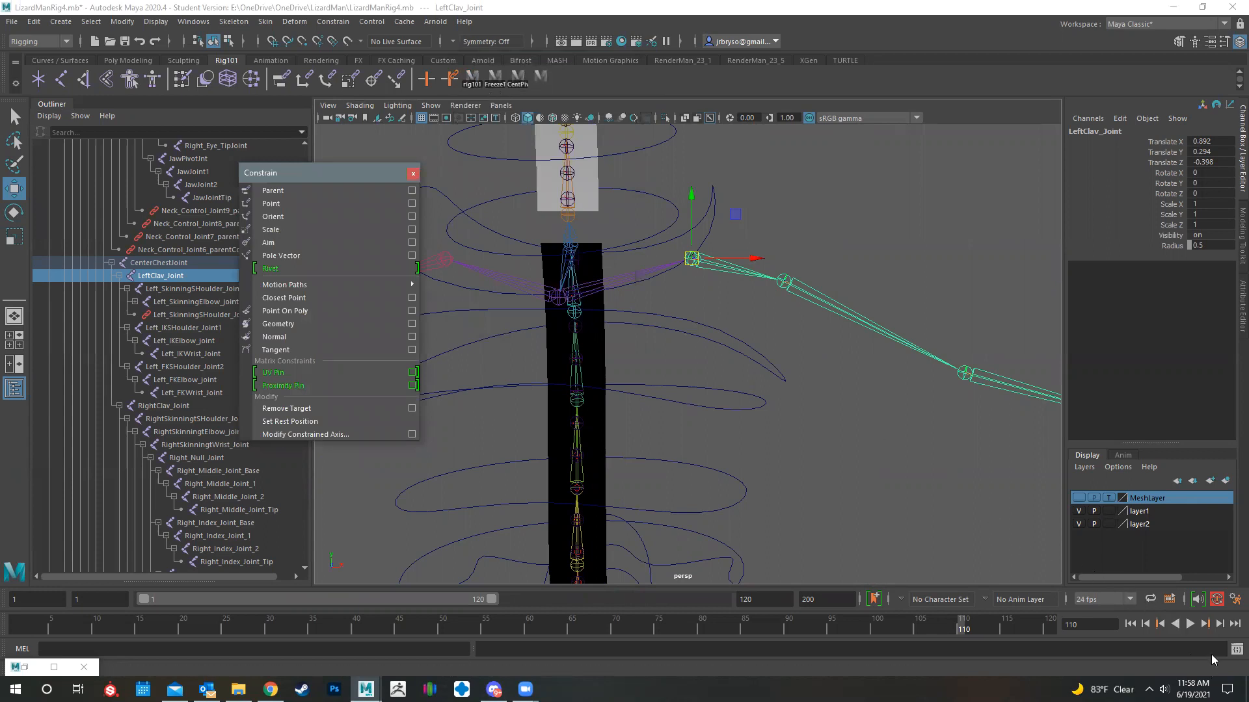
- Open the Script Editor and open rig101wireControllers.mel from the Maya 2020 scripts folder
{"action": "left_click", "coordinate": [1235, 624]}
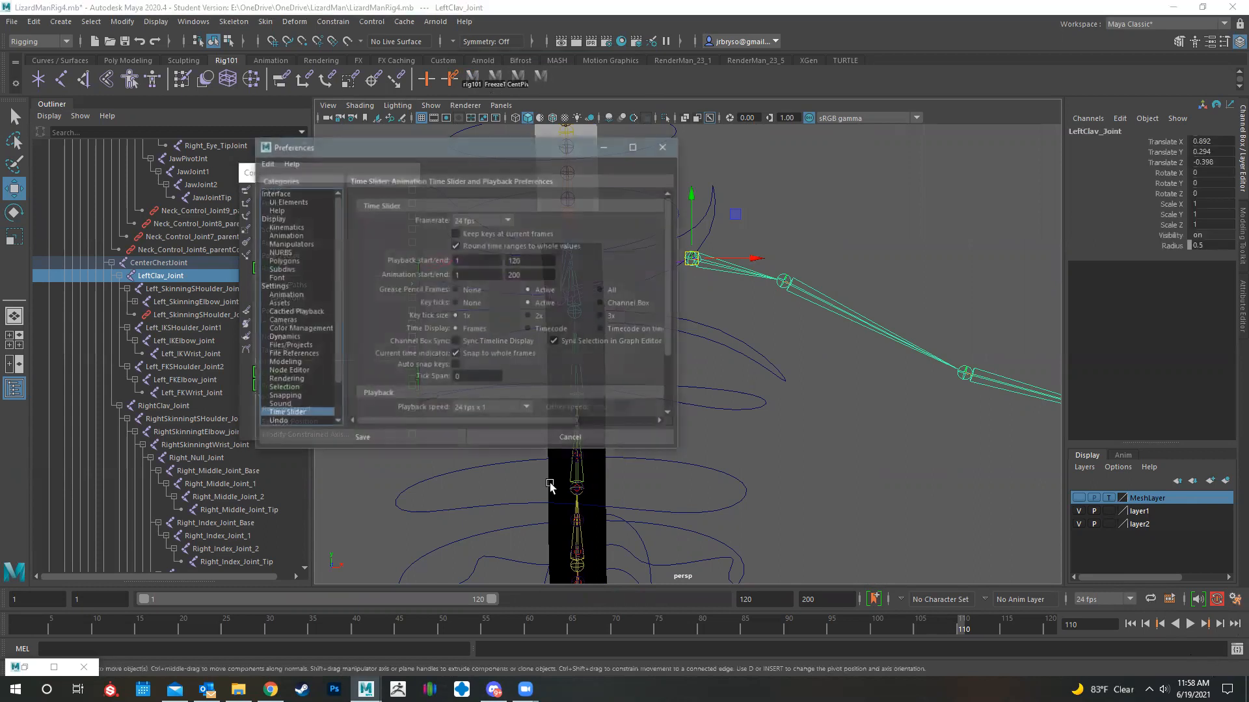
{"action": "left_click", "coordinate": [664, 146]}
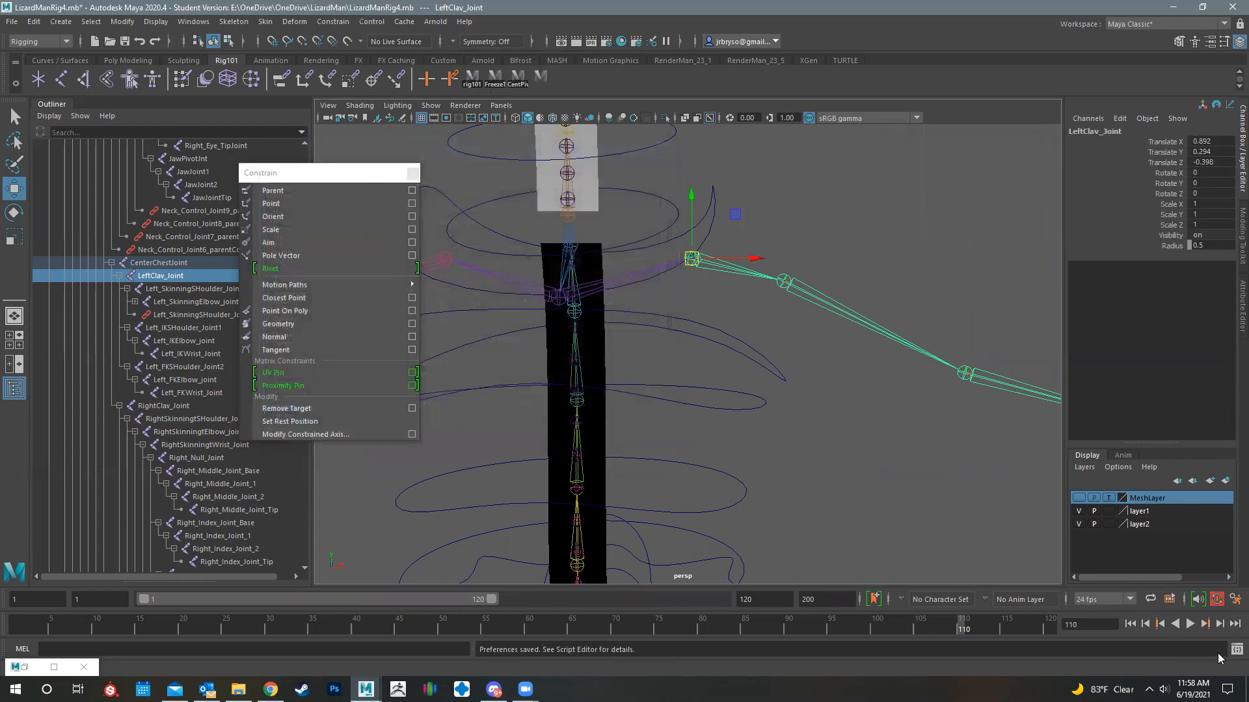
{"action": "left_click", "coordinate": [1236, 650]}
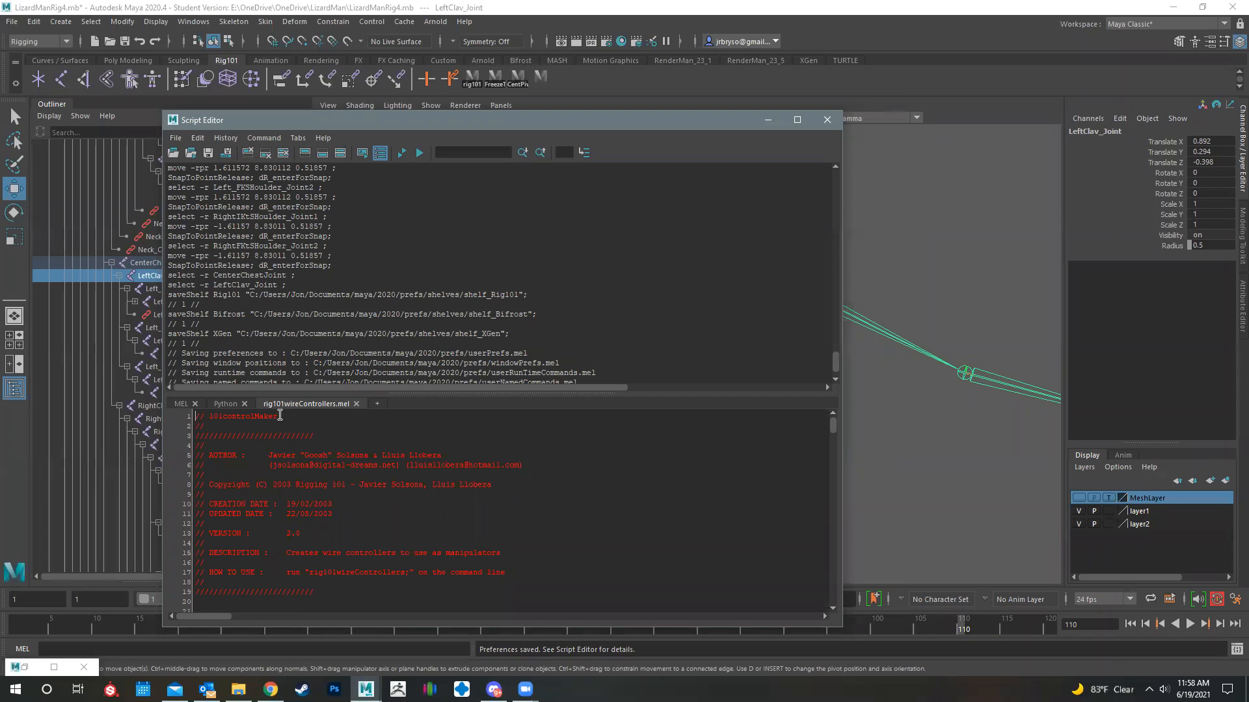
{"action": "left_click", "coordinate": [175, 138]}
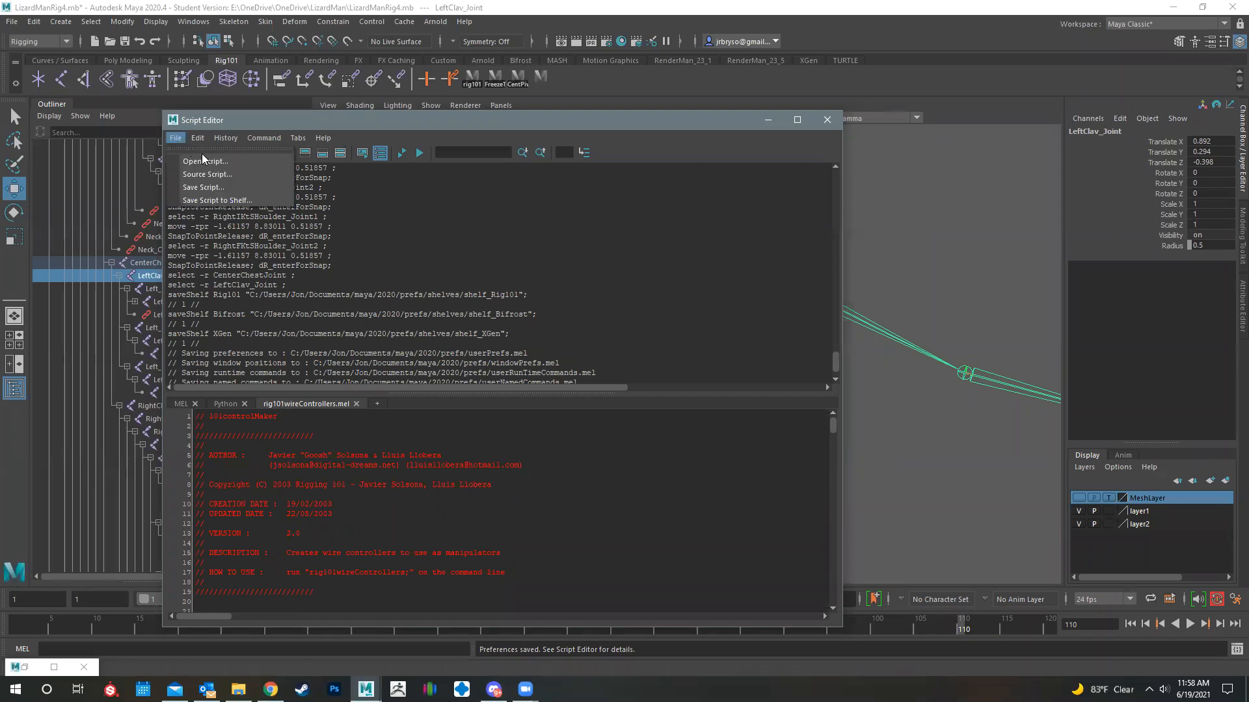
{"action": "left_click", "coordinate": [212, 174]}
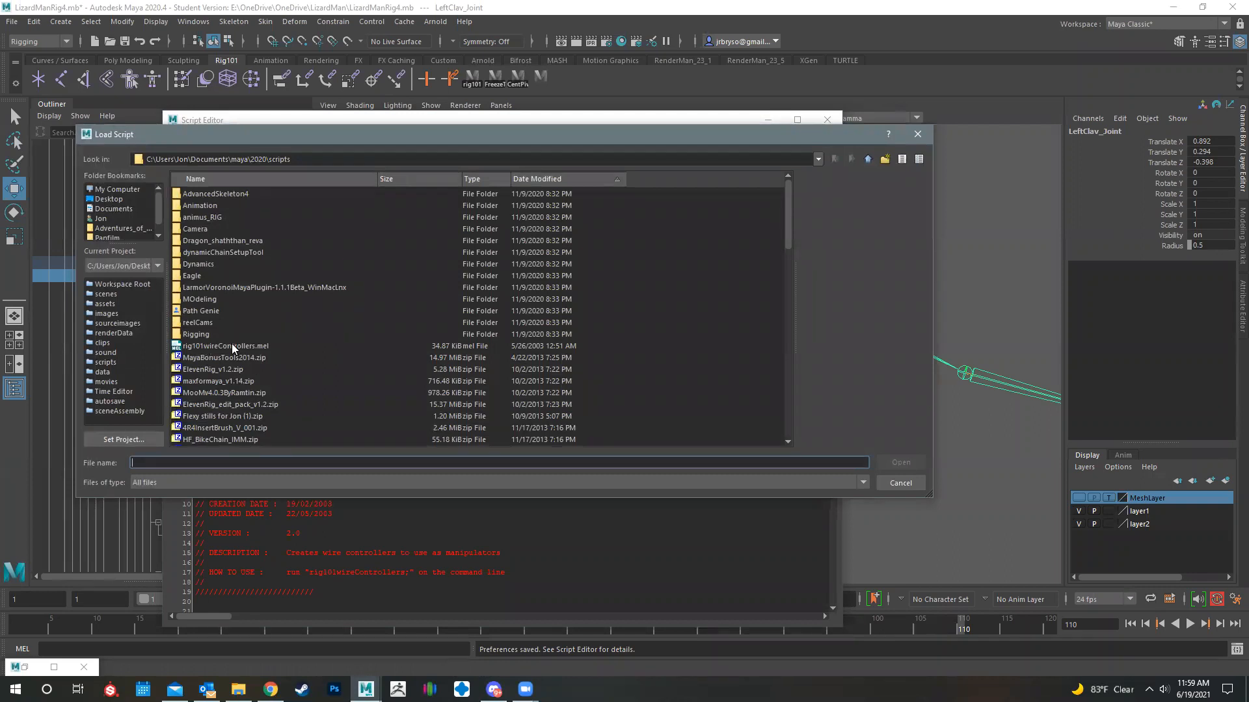
{"action": "left_click", "coordinate": [233, 347]}
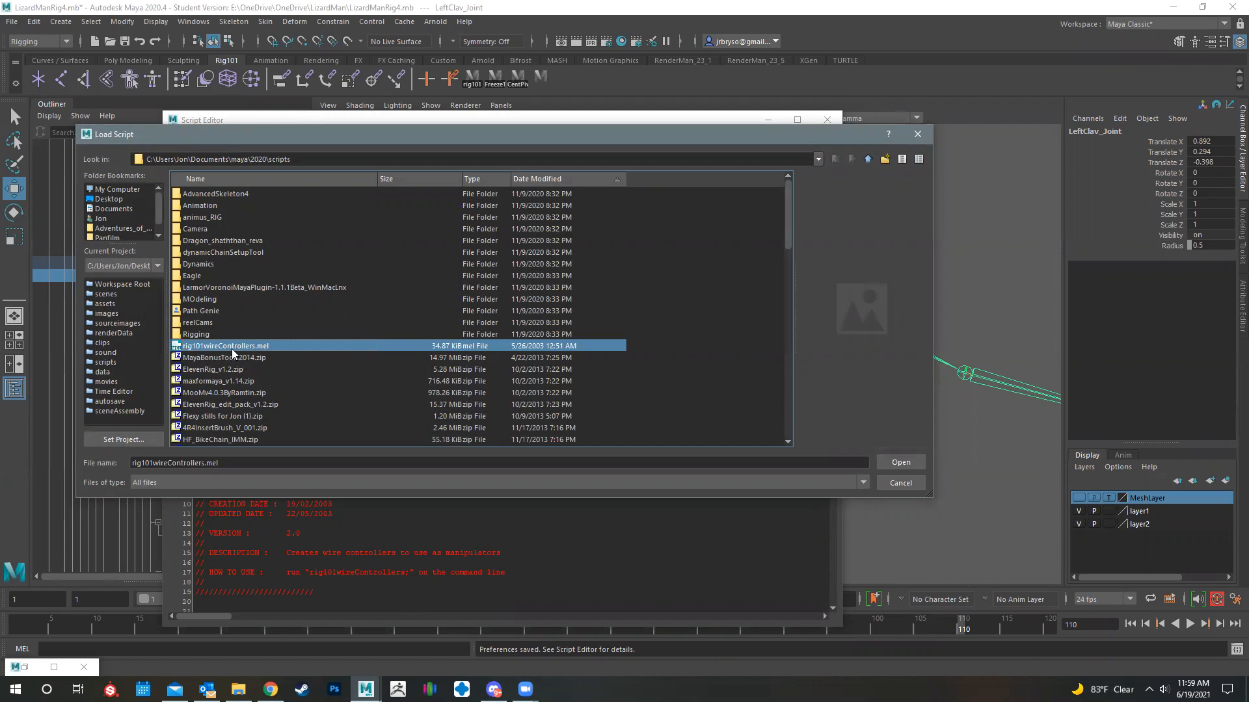
{"action": "left_click", "coordinate": [901, 462]}
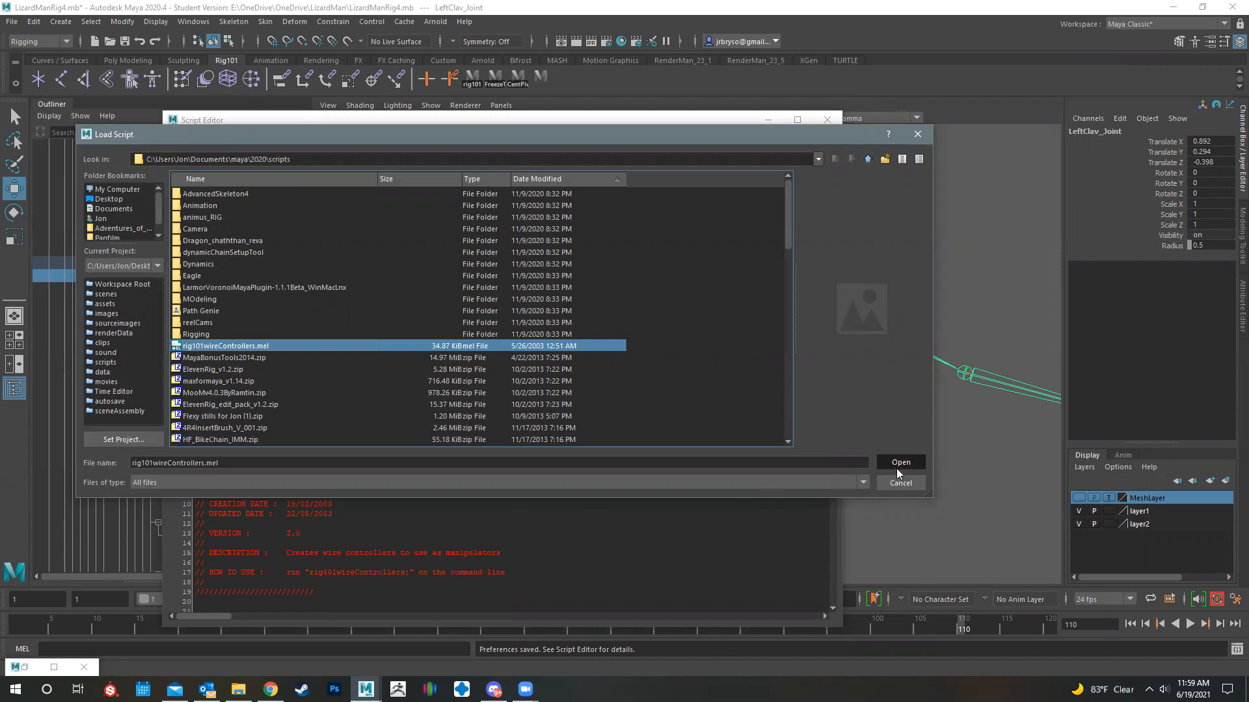
- Source rig101wireControllers.mel in the Script Editor and execute the opened script
{"action": "left_click", "coordinate": [176, 137]}
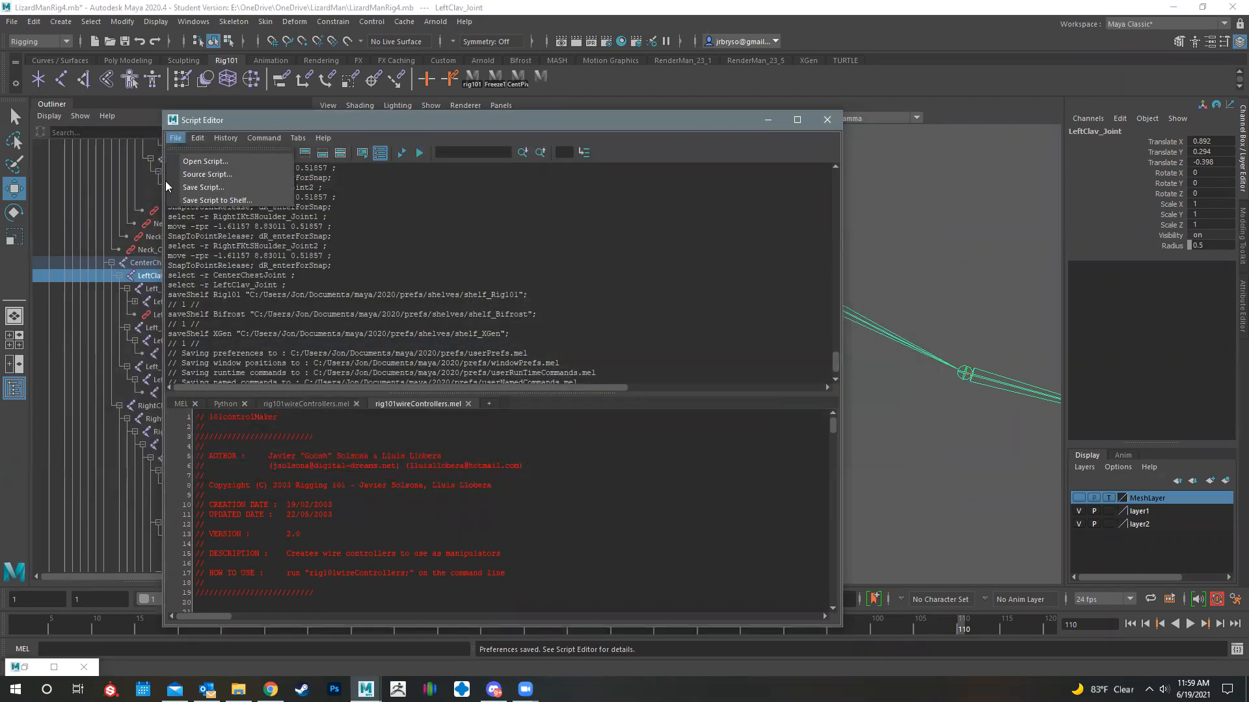
{"action": "left_click", "coordinate": [203, 176]}
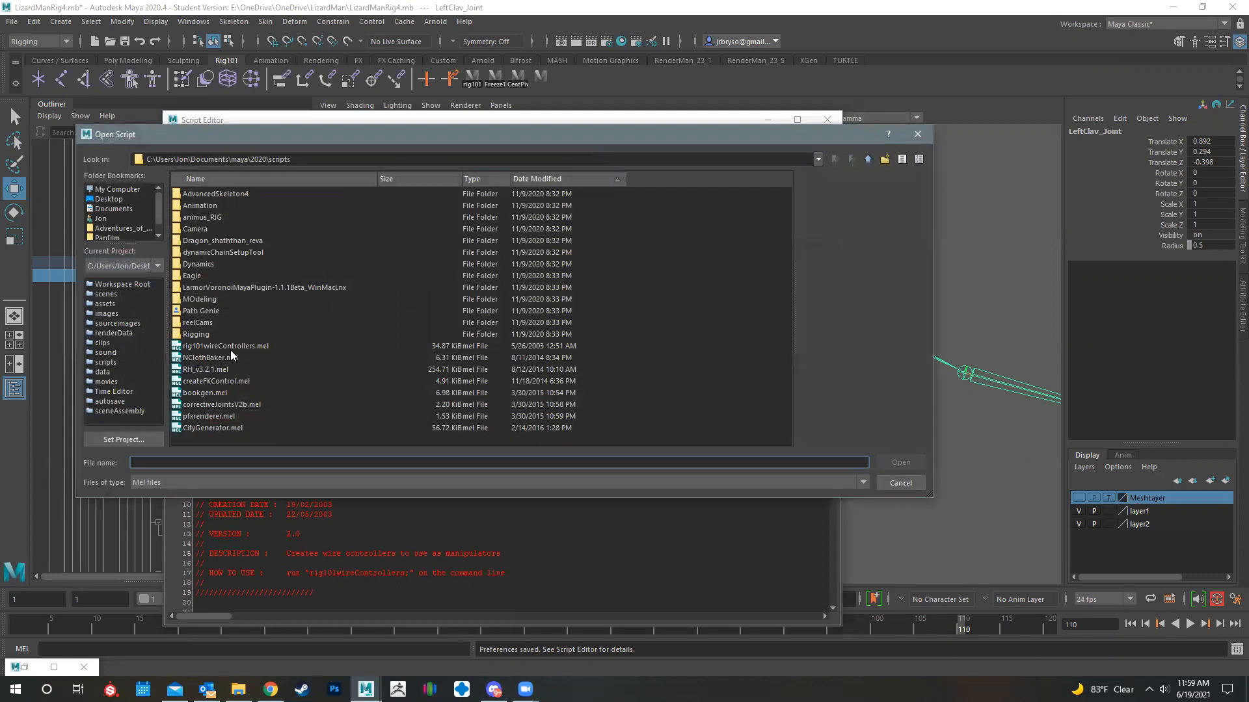
{"action": "left_click", "coordinate": [225, 346]}
{"action": "left_click", "coordinate": [896, 462]}
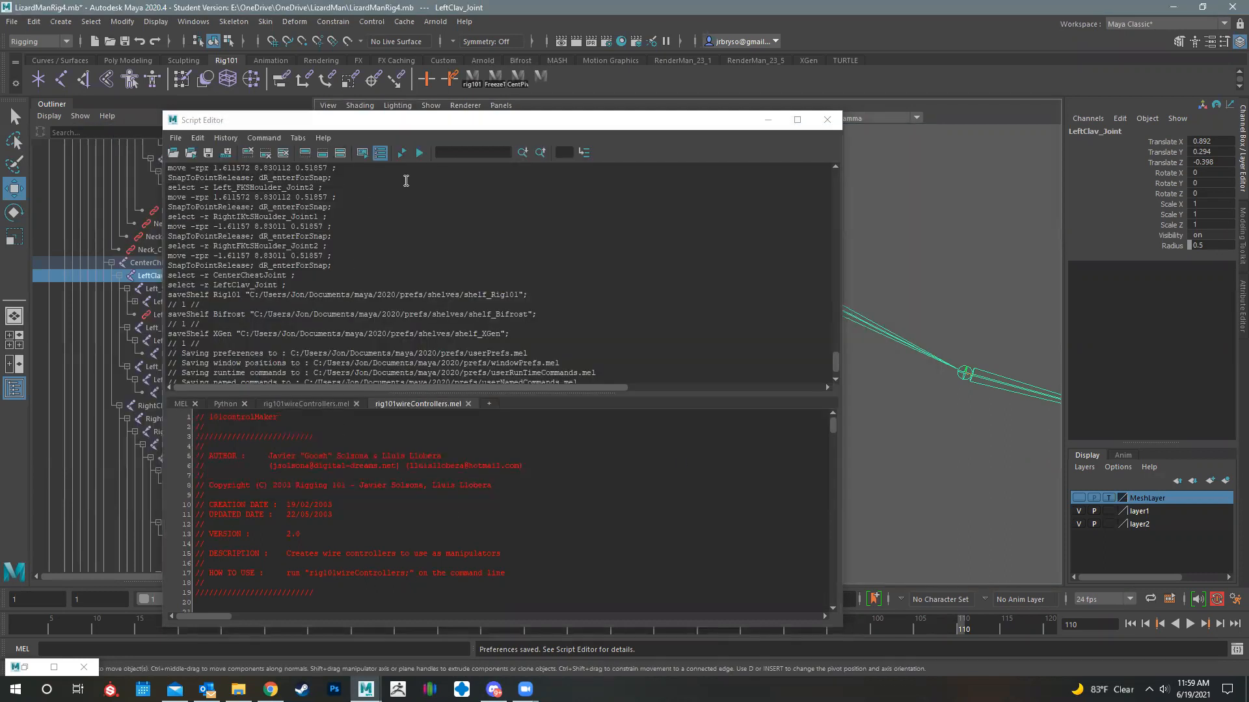
{"action": "left_click", "coordinate": [419, 153]}
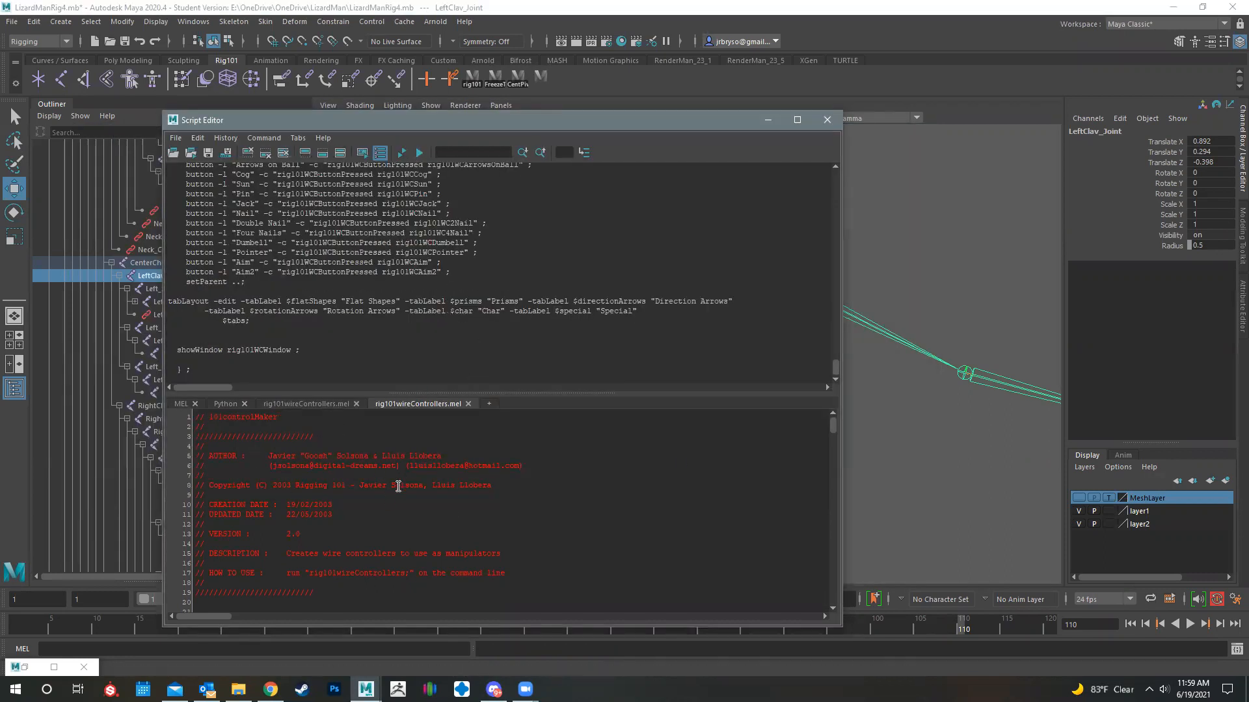
- Copy rig101wireControllers; from the script's usage notes and run it on the MEL command line
{"action": "left_click_drag", "start_coordinate": [311, 572], "coordinate": [402, 572]}
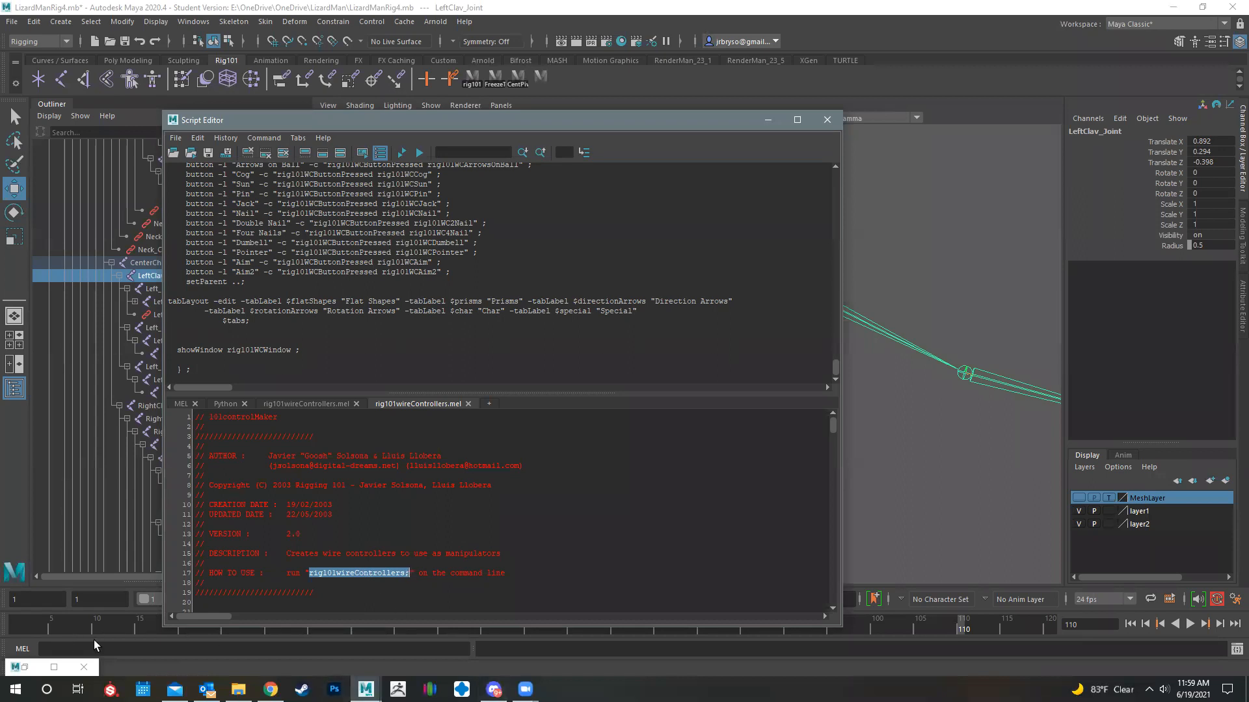
{"action": "left_click_drag", "start_coordinate": [332, 573], "coordinate": [330, 581]}
{"action": "left_click_drag", "start_coordinate": [134, 650], "coordinate": [135, 650]}
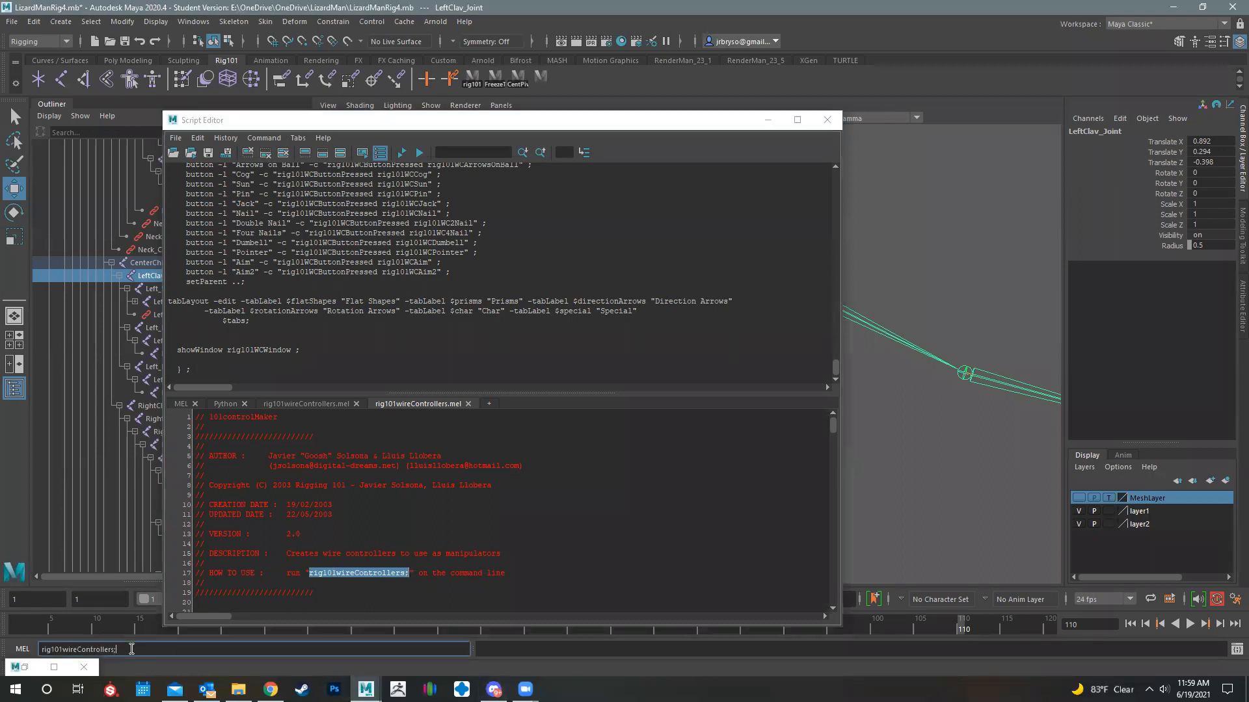
{"action": "left_click", "coordinate": [22, 649]}
{"action": "key", "text": "Return"}
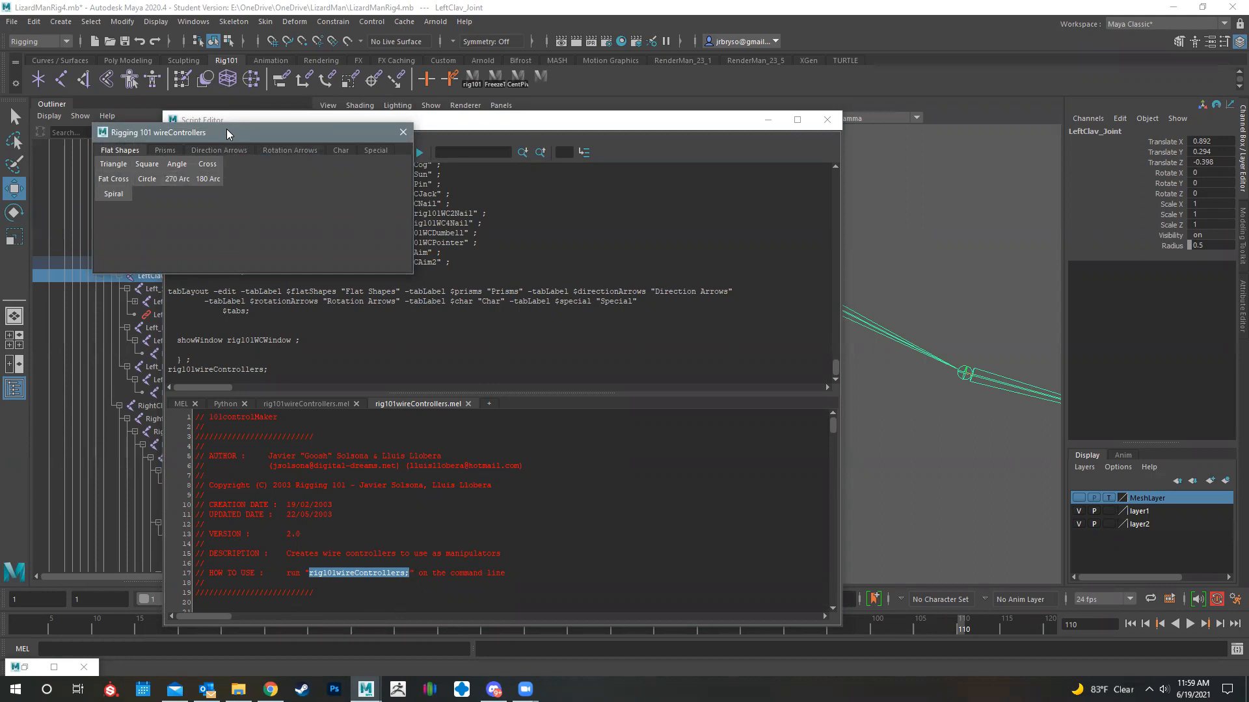
- Minimize the Script Editor and move the Rigging 101 wireControllers window above the Constrain window
{"action": "left_click_drag", "start_coordinate": [226, 129], "coordinate": [280, 71]}
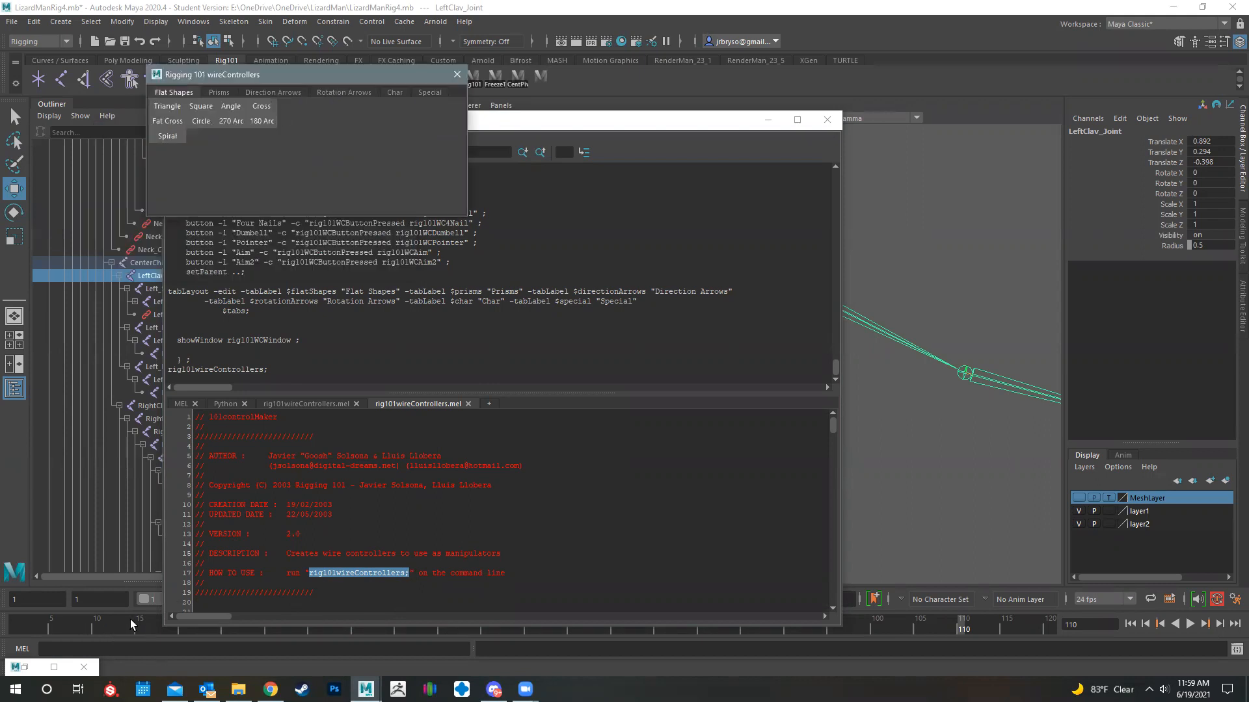
{"action": "left_click_drag", "start_coordinate": [496, 124], "coordinate": [714, 218]}
{"action": "left_click_drag", "start_coordinate": [322, 75], "coordinate": [235, 145]}
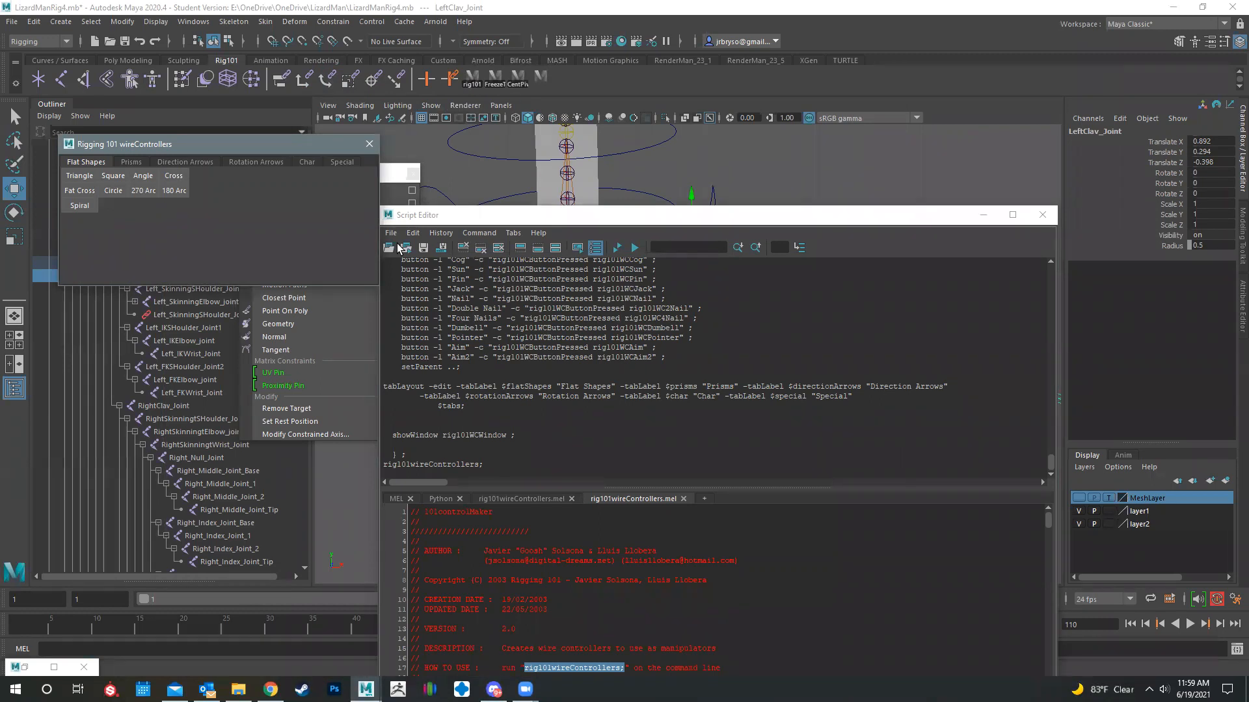
{"action": "left_click", "coordinate": [983, 216]}
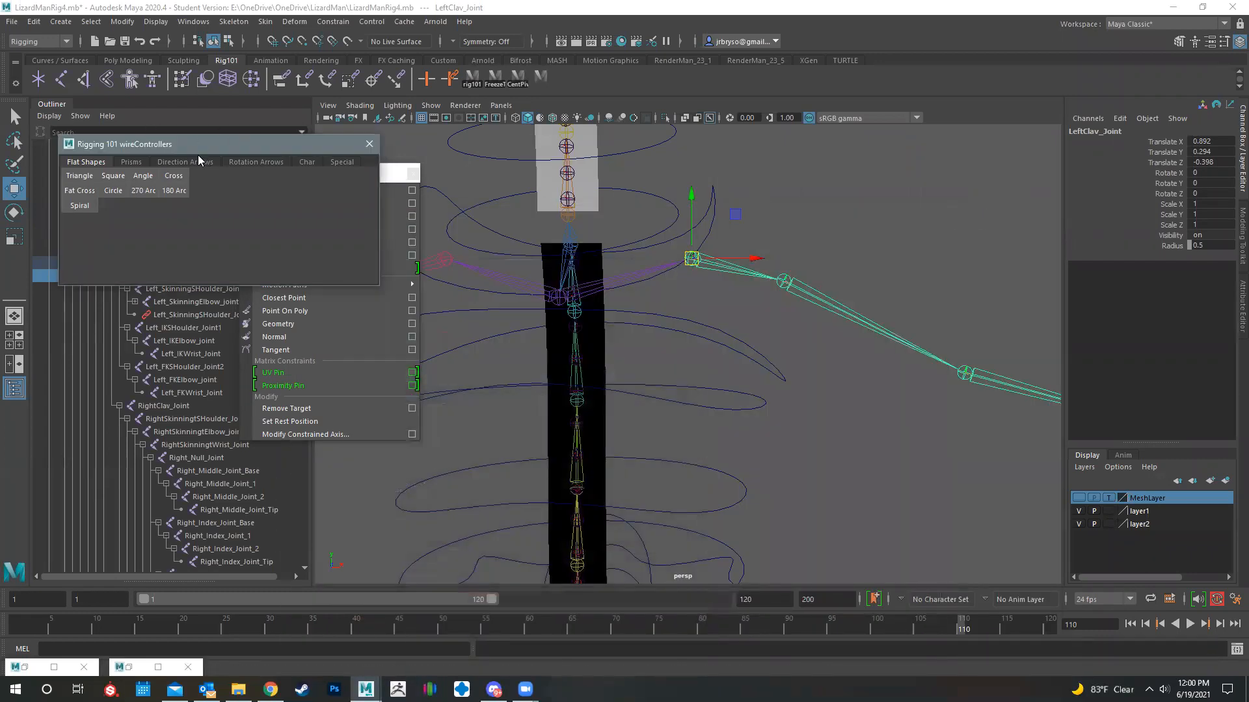
{"action": "left_click_drag", "start_coordinate": [198, 141], "coordinate": [371, 65]}
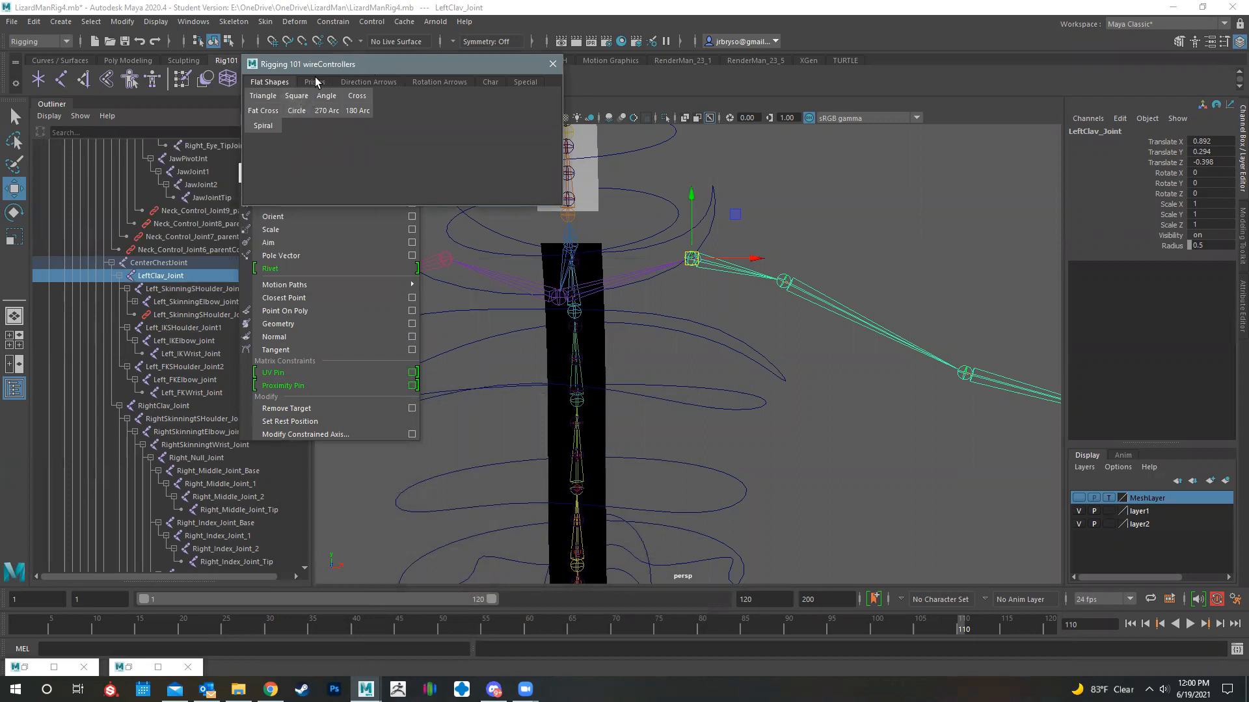
- Create a 180 Arc wire controller from the flat shapes for the left clavicle
{"action": "left_click_drag", "start_coordinate": [730, 319], "coordinate": [322, 90], "text": "alt"}
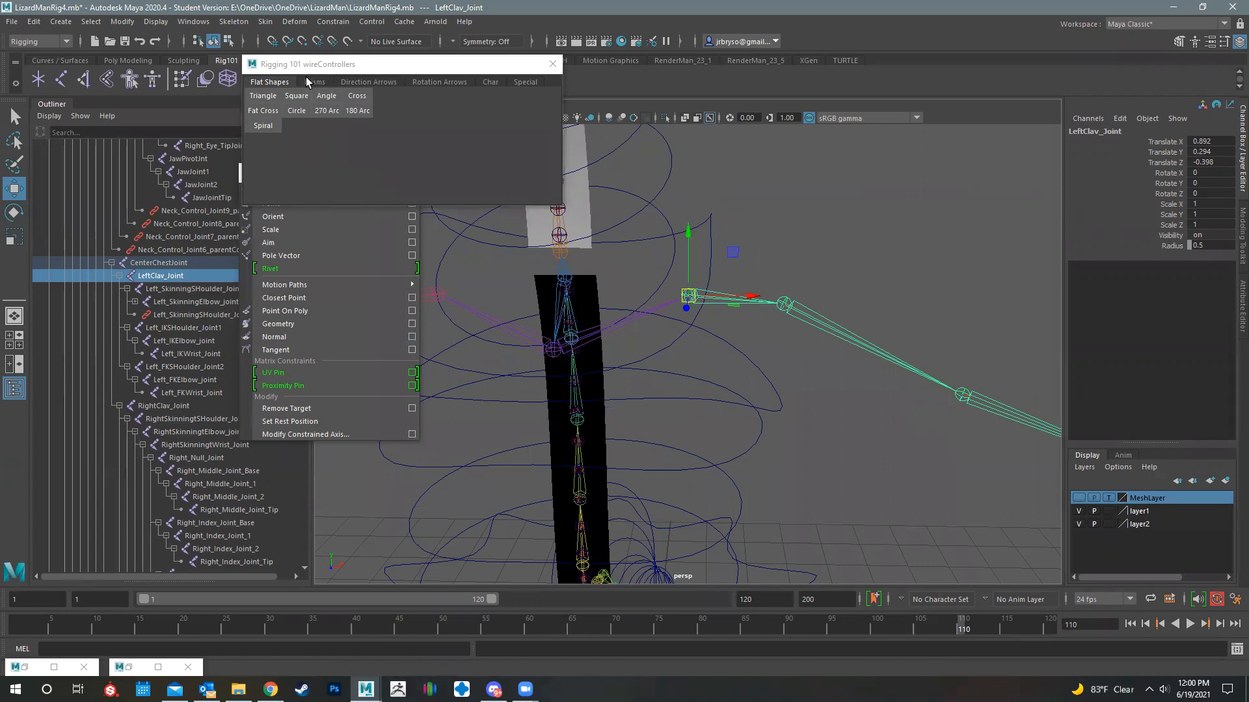
{"action": "left_click", "coordinate": [357, 111]}
{"action": "middle_click_drag", "start_coordinate": [829, 476], "coordinate": [815, 393], "text": "alt"}
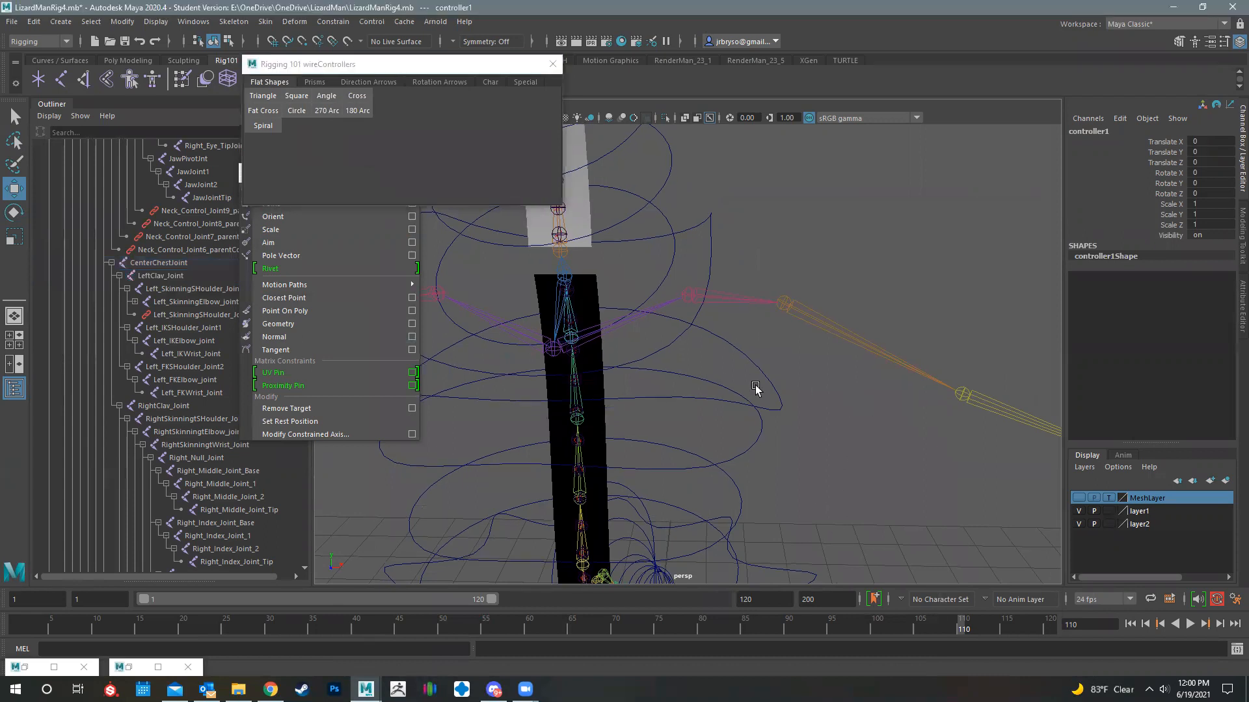
{"action": "right_click_drag", "start_coordinate": [815, 392], "coordinate": [742, 399], "text": "alt"}
{"action": "middle_click_drag", "start_coordinate": [742, 422], "coordinate": [742, 351], "text": "alt"}
{"action": "middle_click_drag", "start_coordinate": [670, 546], "coordinate": [694, 354], "text": "alt"}
{"action": "left_click_drag", "start_coordinate": [694, 354], "coordinate": [692, 465], "text": "alt"}
{"action": "middle_click_drag", "start_coordinate": [684, 280], "coordinate": [688, 387], "text": "alt"}
{"action": "left_click_drag", "start_coordinate": [688, 482], "coordinate": [689, 429], "text": "alt"}
{"action": "right_click_drag", "start_coordinate": [728, 481], "coordinate": [689, 488], "text": "alt"}
{"action": "middle_click_drag", "start_coordinate": [689, 448], "coordinate": [688, 491], "text": "alt"}
- Rotate the new arc controller upright and set its Rotate Z to 90
{"action": "key", "text": "e"}
{"action": "left_click_drag", "start_coordinate": [726, 489], "coordinate": [647, 457]}
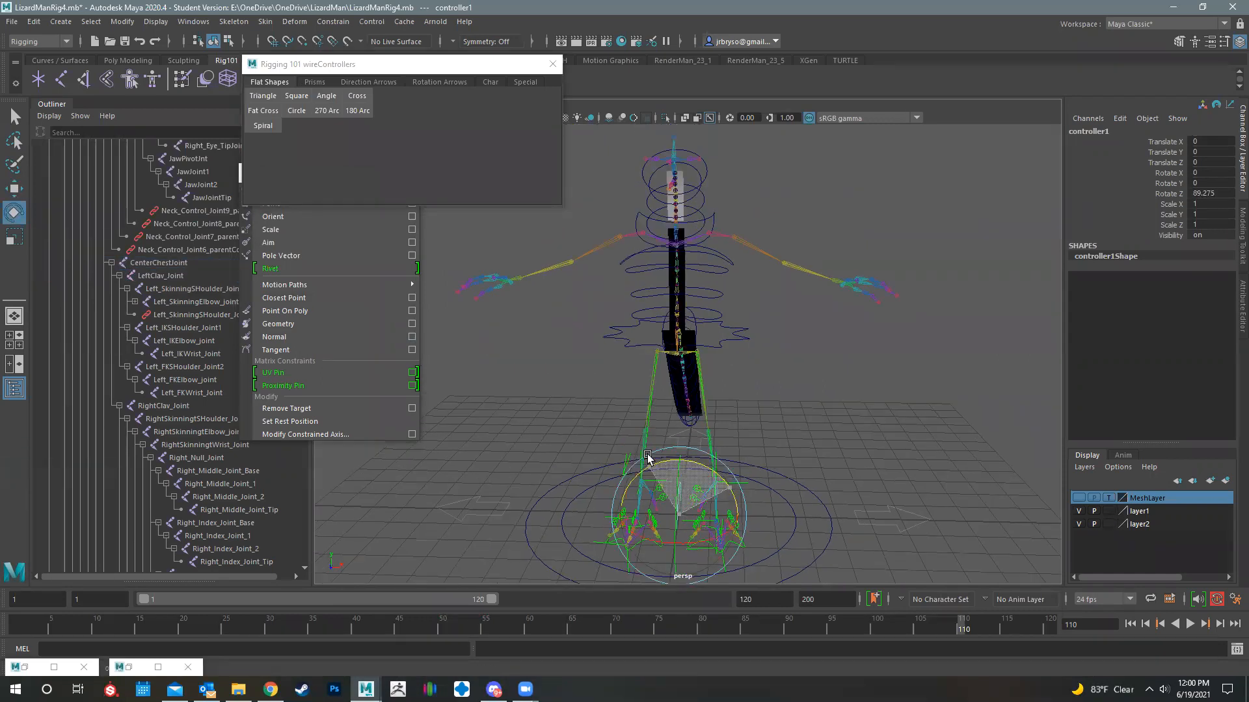
{"action": "double_click", "coordinate": [1216, 191]}
{"action": "type", "text": "90"}
{"action": "key", "text": "Return"}
- Snap the arc controller onto the left clavicle joint
{"action": "left_click_drag", "start_coordinate": [832, 424], "coordinate": [821, 480], "text": "alt"}
{"action": "key", "text": "w"}
{"action": "key", "text": "v"}
{"action": "left_click_drag", "start_coordinate": [680, 520], "coordinate": [711, 226]}
{"action": "left_click_drag", "start_coordinate": [670, 322], "coordinate": [905, 265], "text": "alt"}
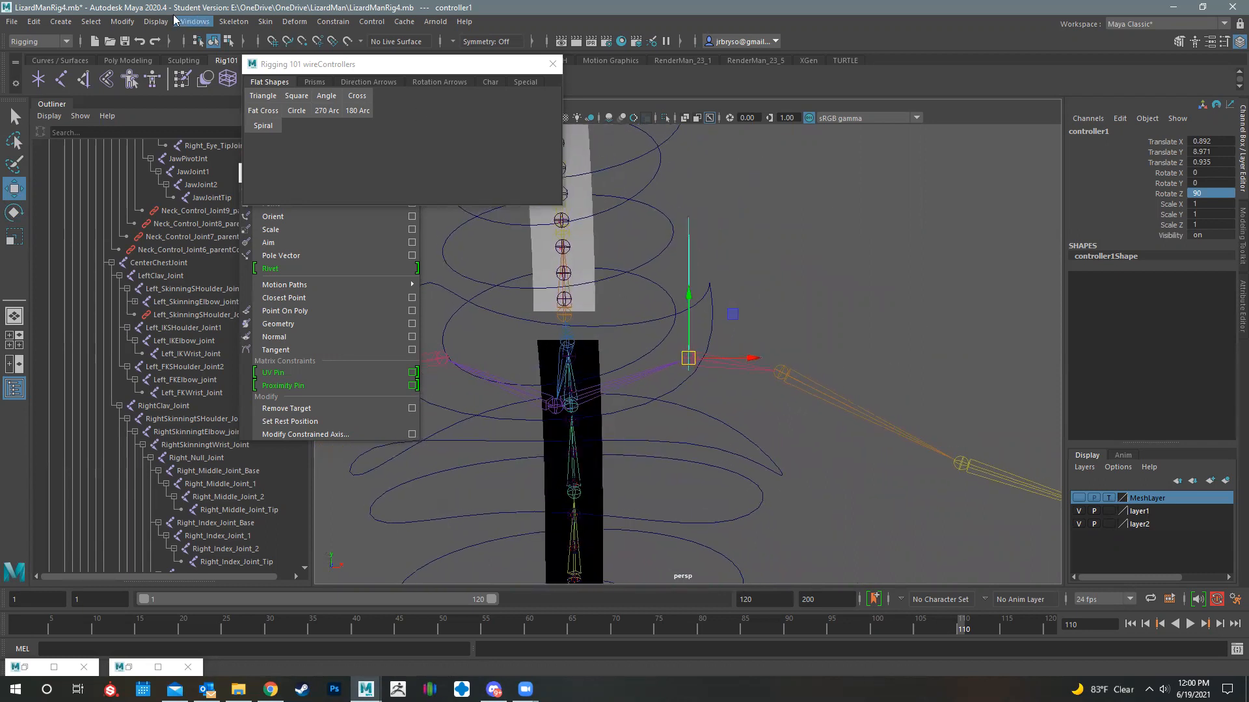
- Freeze the transformations of the arc controller at the left clavicle and delete its history
{"action": "left_click", "coordinate": [126, 26]}
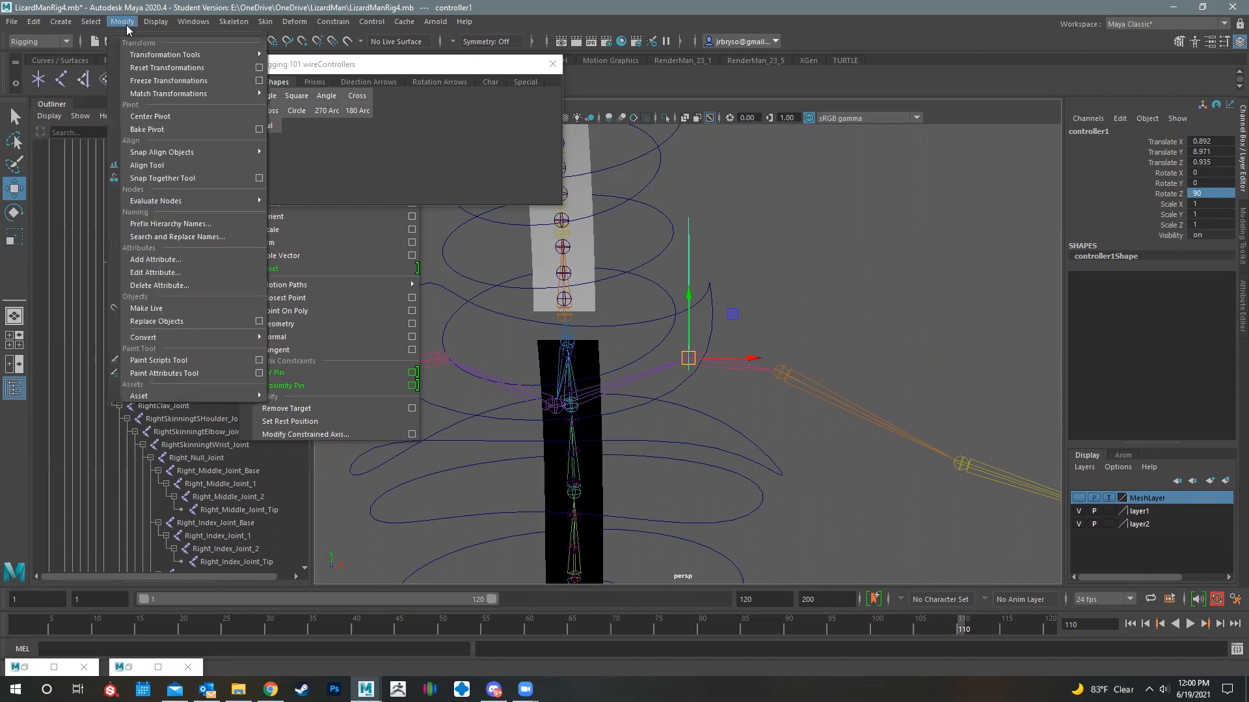
{"action": "left_click", "coordinate": [144, 80]}
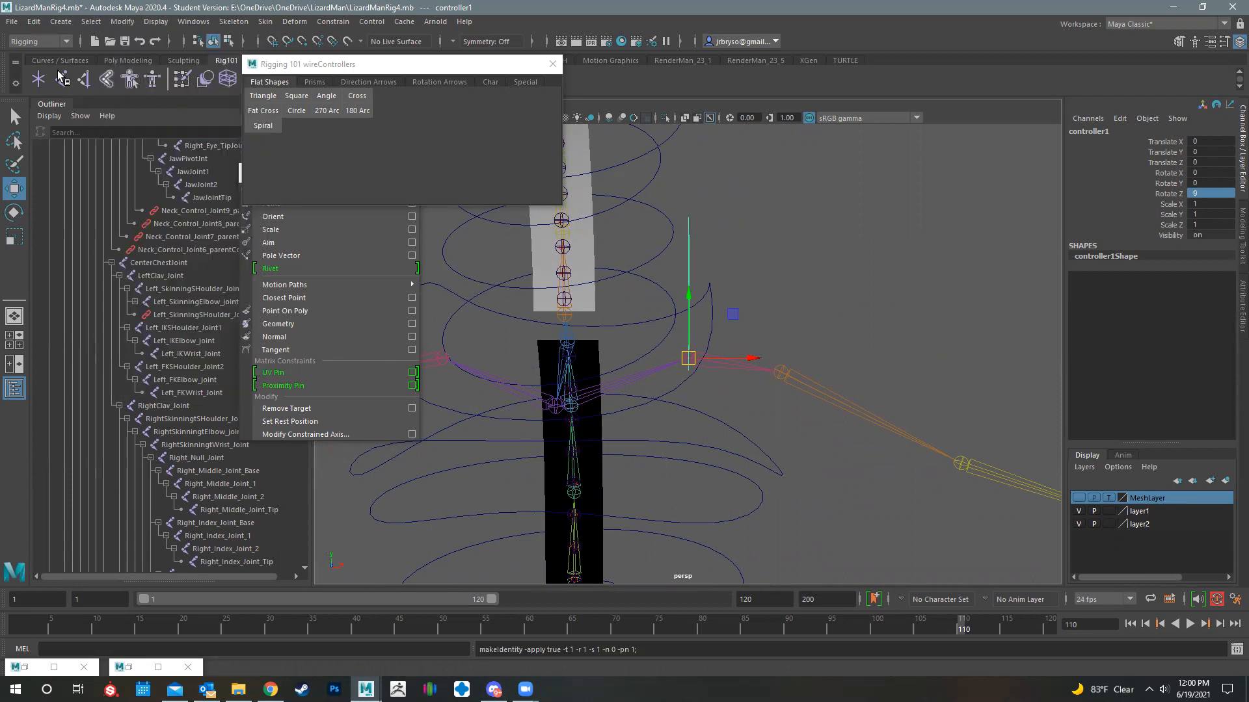
{"action": "left_click", "coordinate": [33, 21]}
{"action": "mouse_move", "coordinate": [82, 176]}
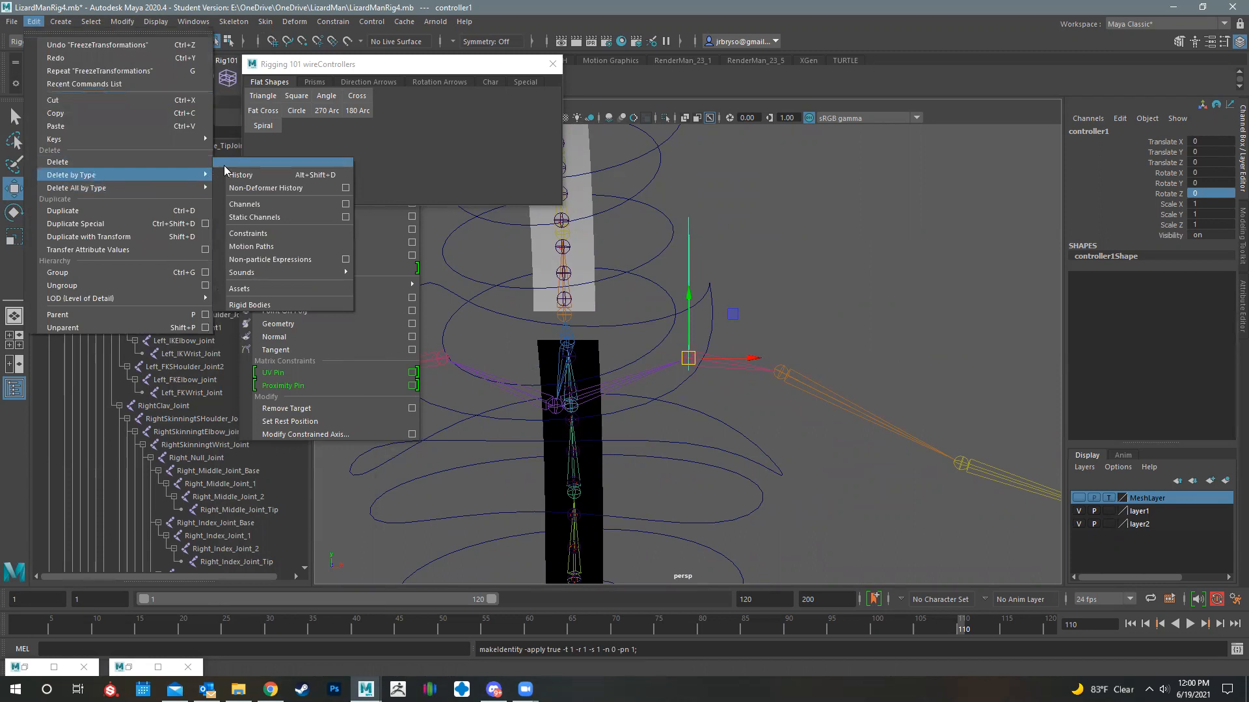
{"action": "left_click", "coordinate": [247, 174]}
- Show the MeshLayer and shift the arc controller about -0.275 along Z to fit it around the lizard's shoulder
{"action": "left_click_drag", "start_coordinate": [783, 368], "coordinate": [1143, 552], "text": "alt"}
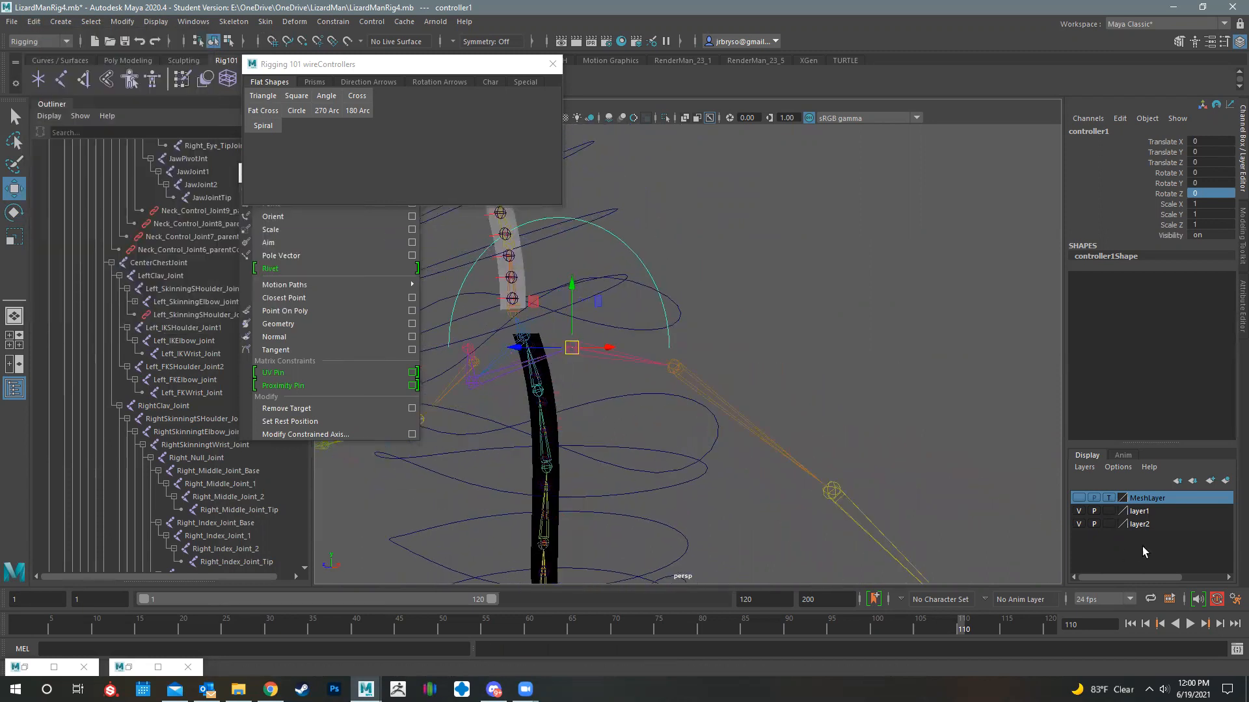
{"action": "left_click", "coordinate": [1082, 497]}
{"action": "left_click_drag", "start_coordinate": [660, 352], "coordinate": [596, 353], "text": "alt"}
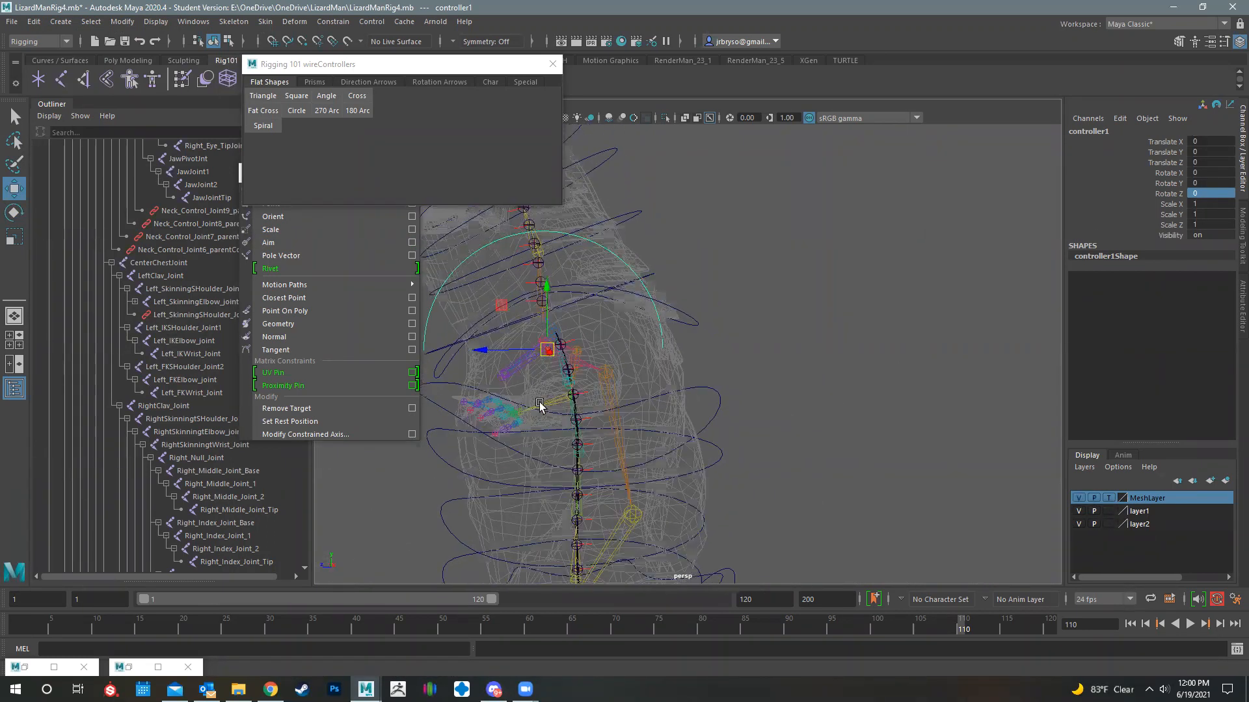
{"action": "left_click_drag", "start_coordinate": [695, 400], "coordinate": [781, 352], "text": "alt"}
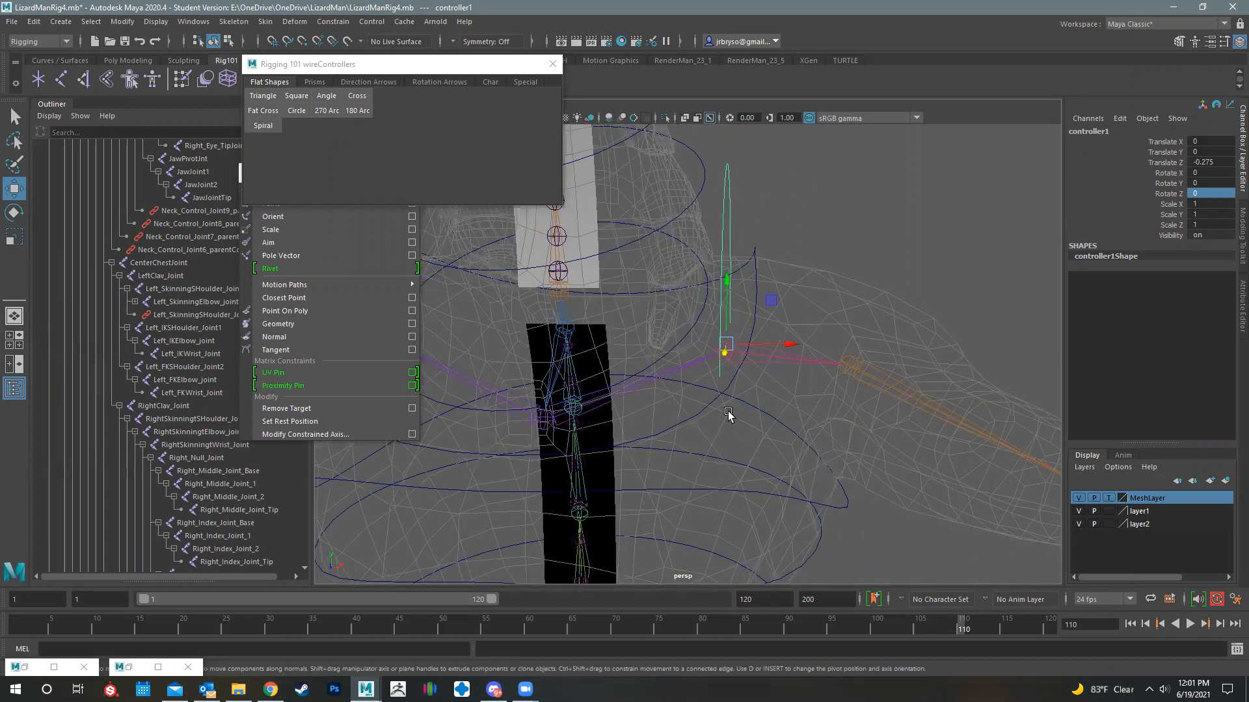
{"action": "left_click_drag", "start_coordinate": [807, 269], "coordinate": [635, 360], "text": "alt"}
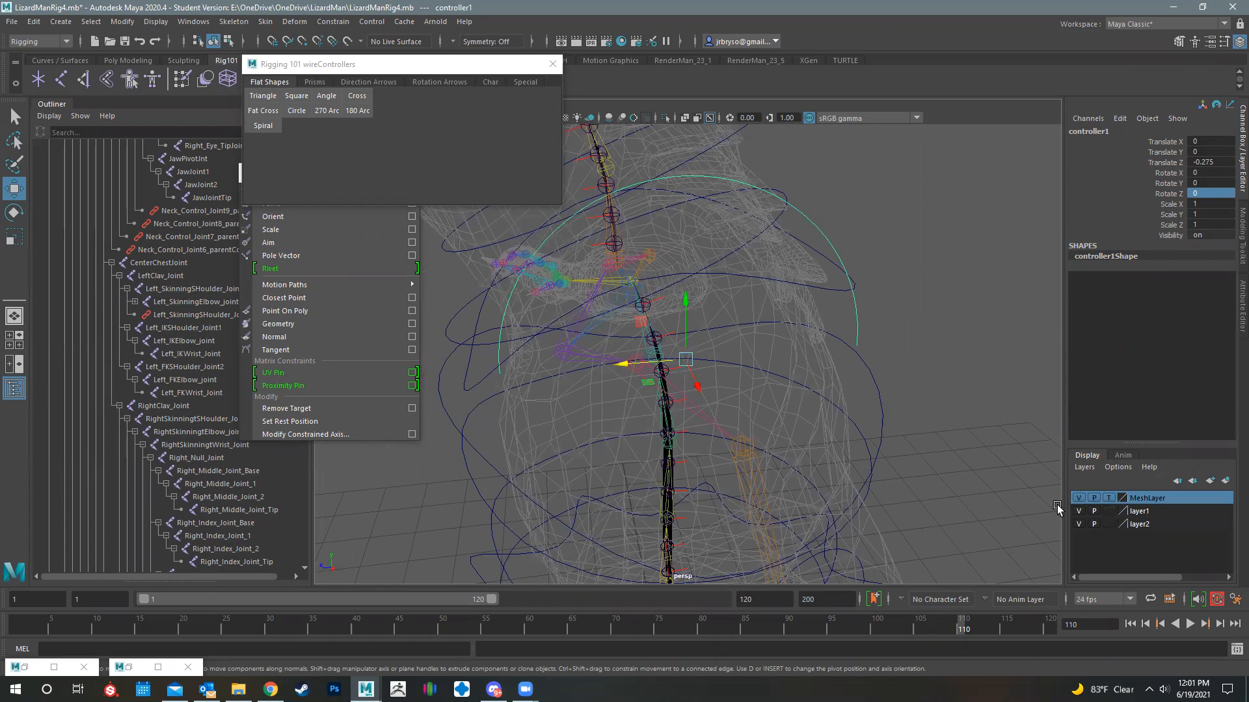
- Hide the MeshLayer and snap the arc controller's pivot onto the left clavicle joint
{"action": "left_click", "coordinate": [1079, 497]}
{"action": "left_click_drag", "start_coordinate": [616, 369], "coordinate": [664, 356], "text": "alt"}
{"action": "key", "text": "d"}
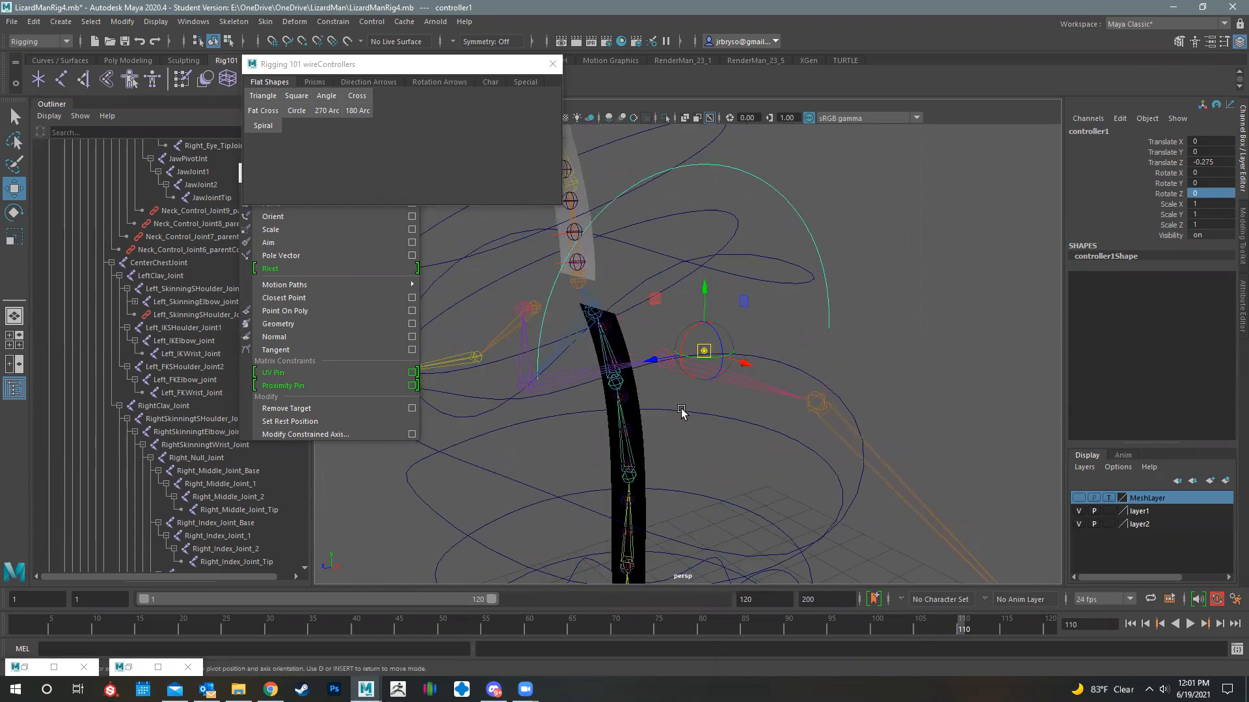
{"action": "key", "text": "v"}
{"action": "left_click_drag", "start_coordinate": [652, 361], "coordinate": [609, 363]}
{"action": "left_click_drag", "start_coordinate": [696, 353], "coordinate": [738, 346]}
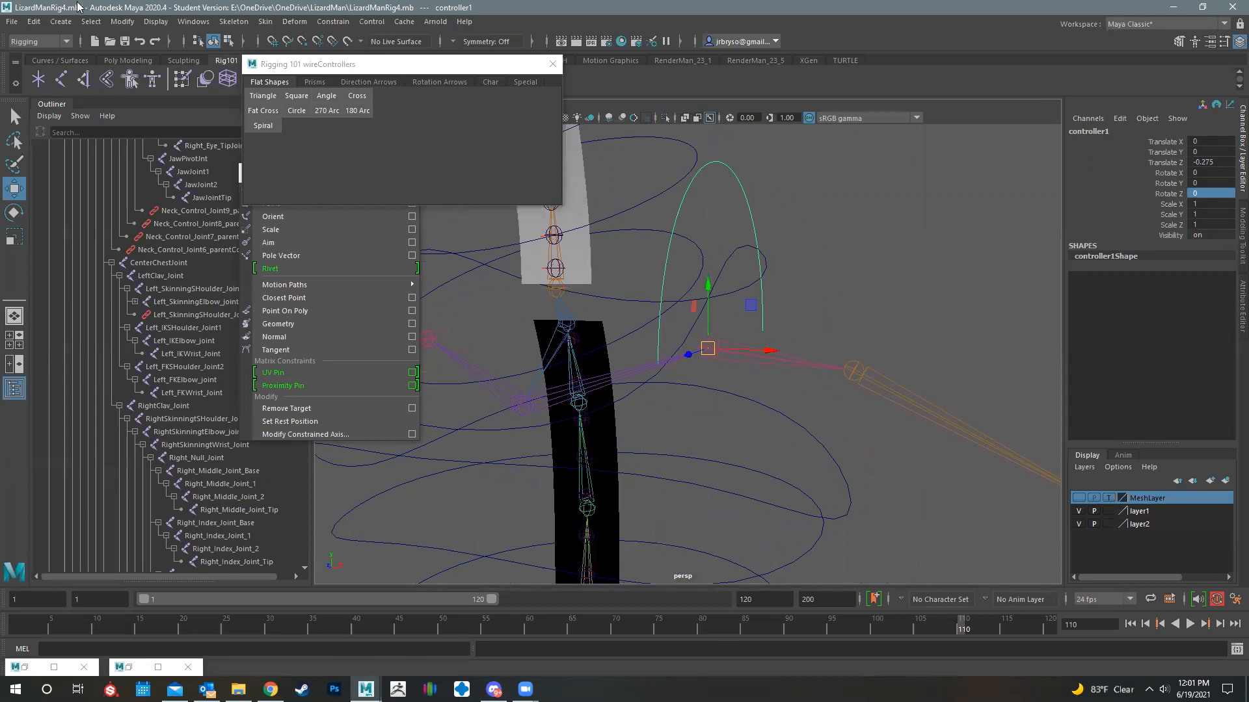
- Freeze the arc controller's transformations again and put the controller in its own group
{"action": "left_click", "coordinate": [122, 21]}
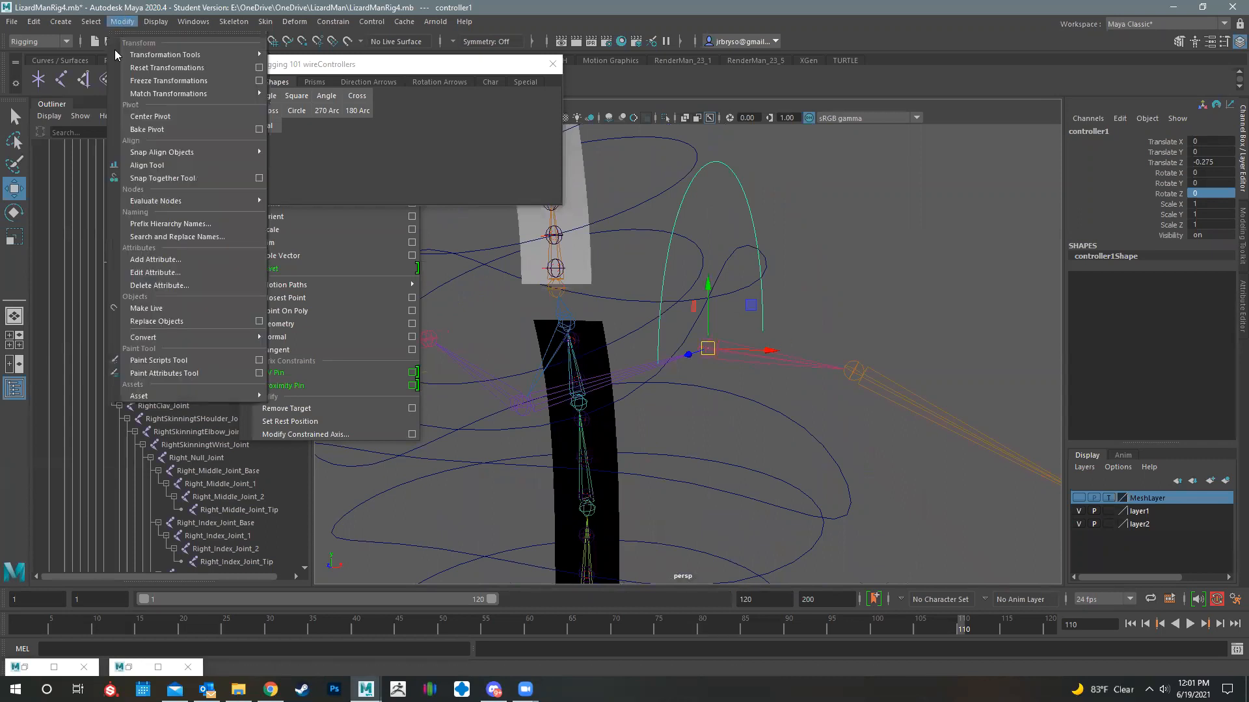
{"action": "left_click", "coordinate": [177, 80]}
{"action": "left_click_drag", "start_coordinate": [765, 272], "coordinate": [746, 280], "text": "alt"}
{"action": "key", "text": "ctrl+g"}
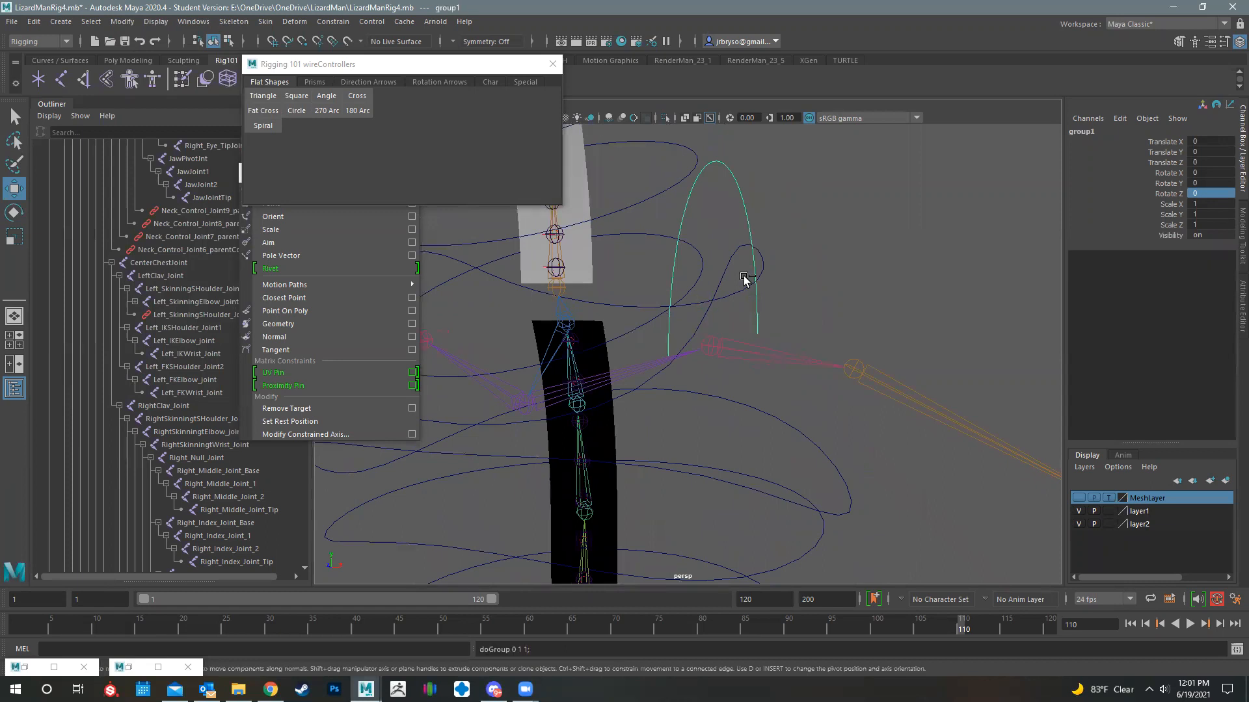
- Center the new group's pivot and snap it onto the left clavicle joint
{"action": "left_click", "coordinate": [122, 21]}
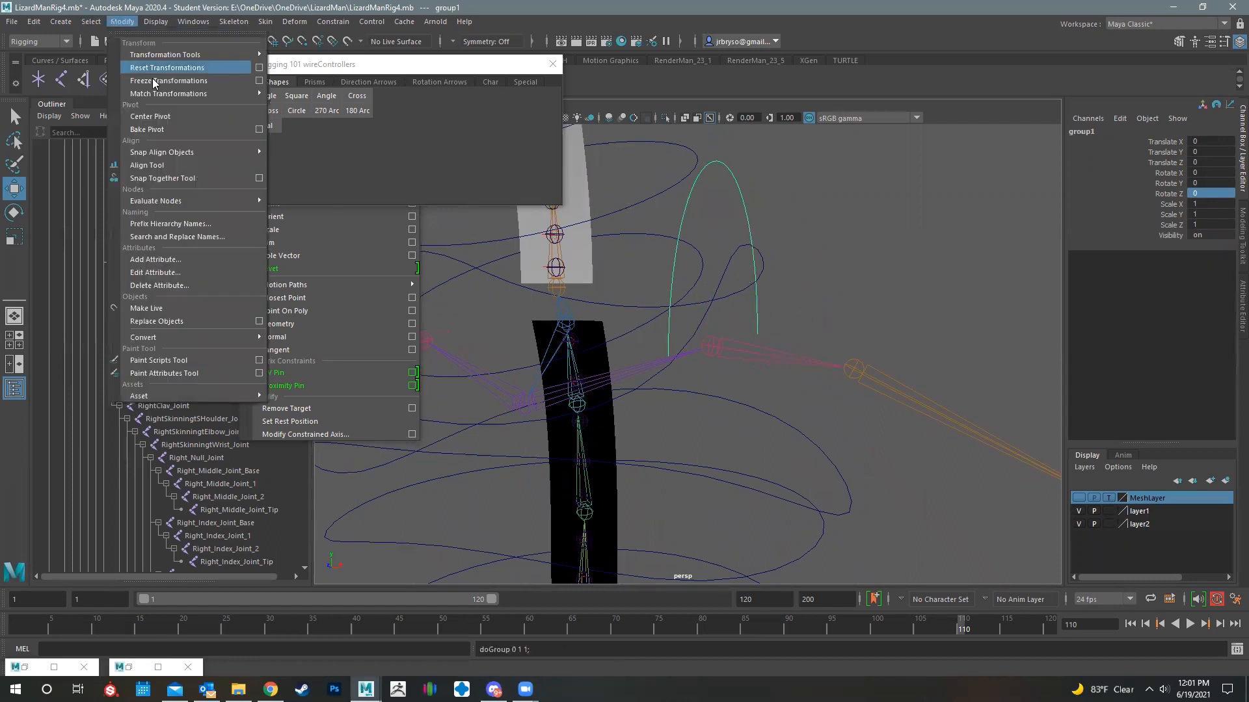
{"action": "left_click", "coordinate": [167, 116]}
{"action": "left_click_drag", "start_coordinate": [815, 334], "coordinate": [745, 336], "text": "alt"}
{"action": "key", "text": "d"}
{"action": "key", "text": "v"}
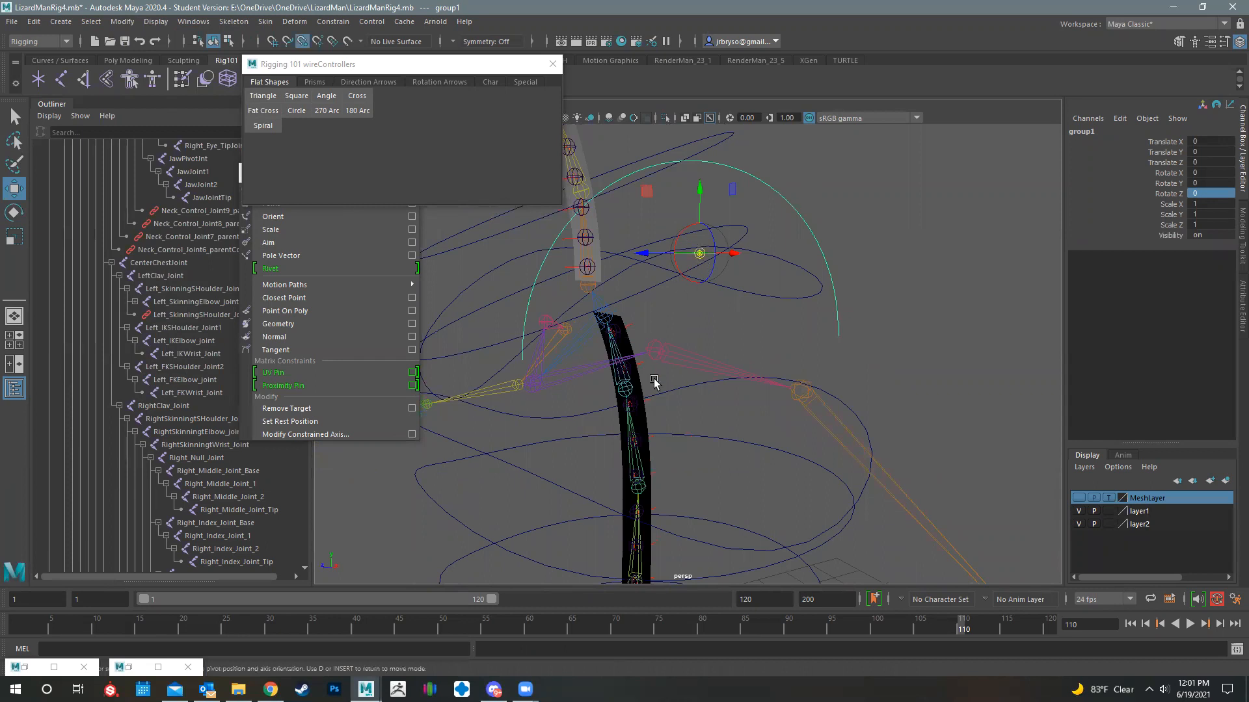
{"action": "left_click_drag", "start_coordinate": [699, 253], "coordinate": [662, 343]}
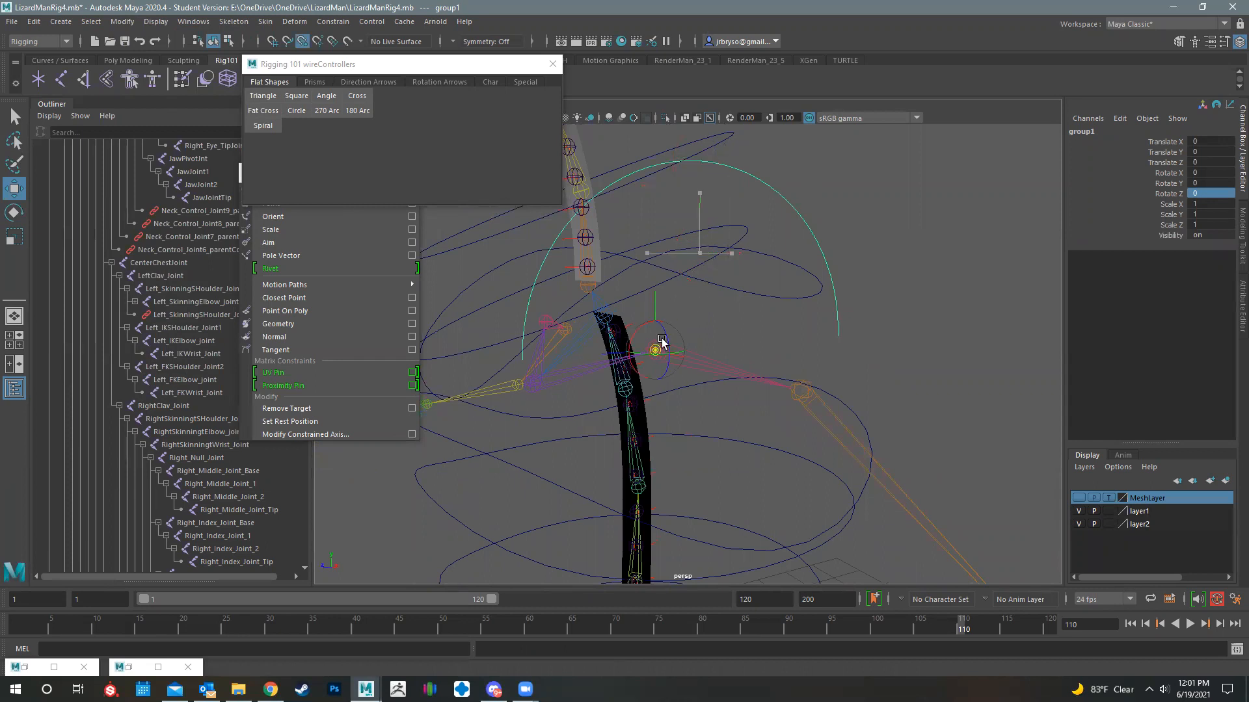
{"action": "key", "text": "d"}
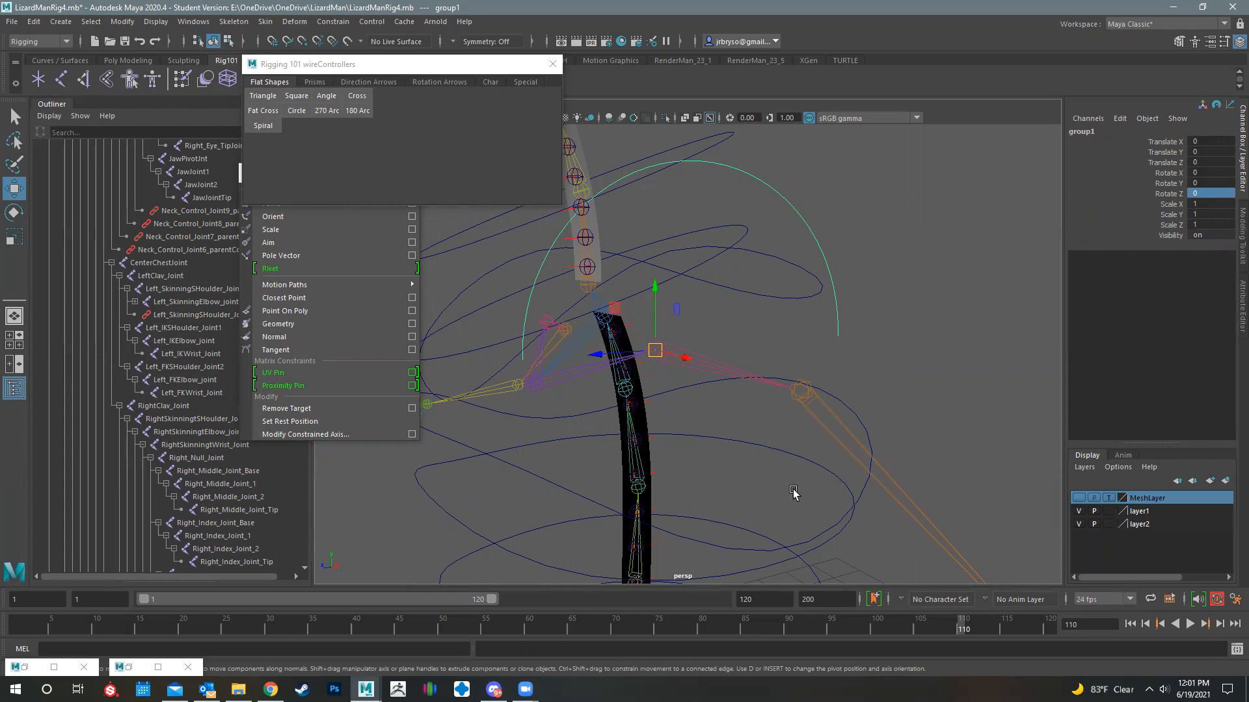
- Select the arc controller curve and rename it LeftClavCon
{"action": "left_click_drag", "start_coordinate": [695, 397], "coordinate": [713, 399], "text": "alt"}
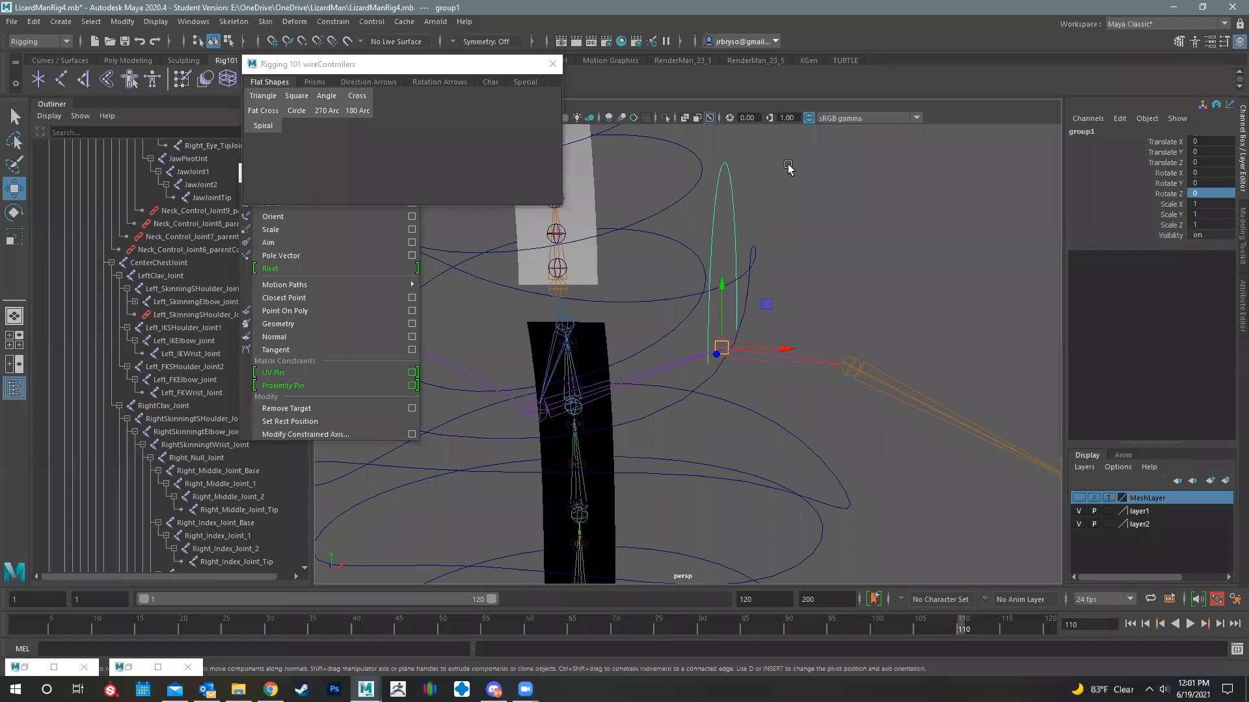
{"action": "left_click", "coordinate": [726, 167]}
{"action": "double_click", "coordinate": [1087, 131]}
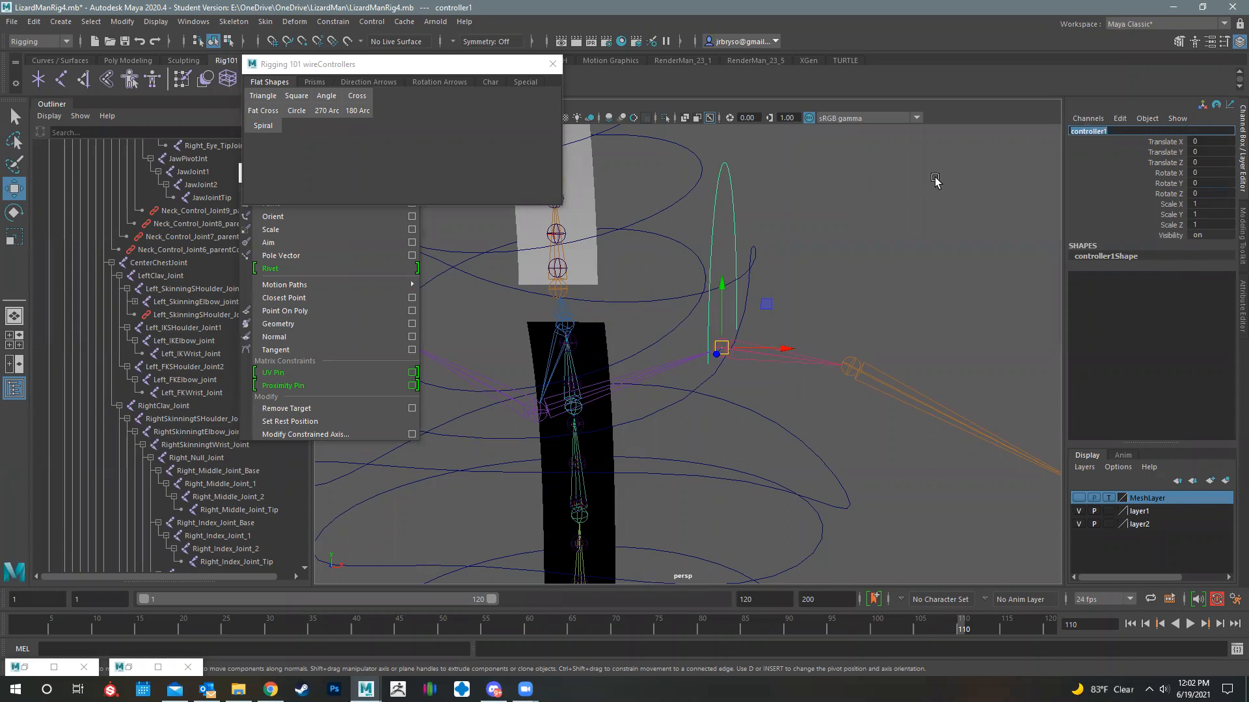
{"action": "type", "text": "LeftClavCon"}
{"action": "key", "text": "Return"}
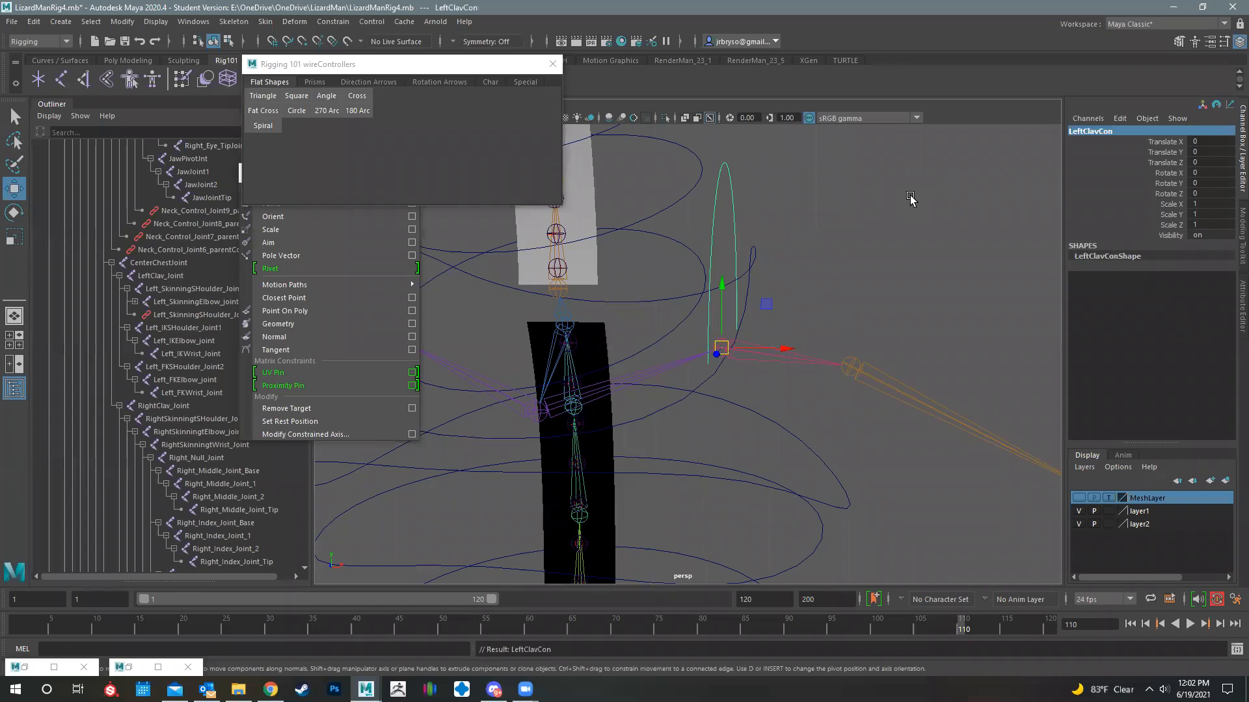
- Select the parent group of the clavicle controller and rename it LeftClavConOffsetGrp
{"action": "left_click", "coordinate": [716, 199]}
{"action": "key", "text": "ctrl+g"}
{"action": "double_click", "coordinate": [1088, 130]}
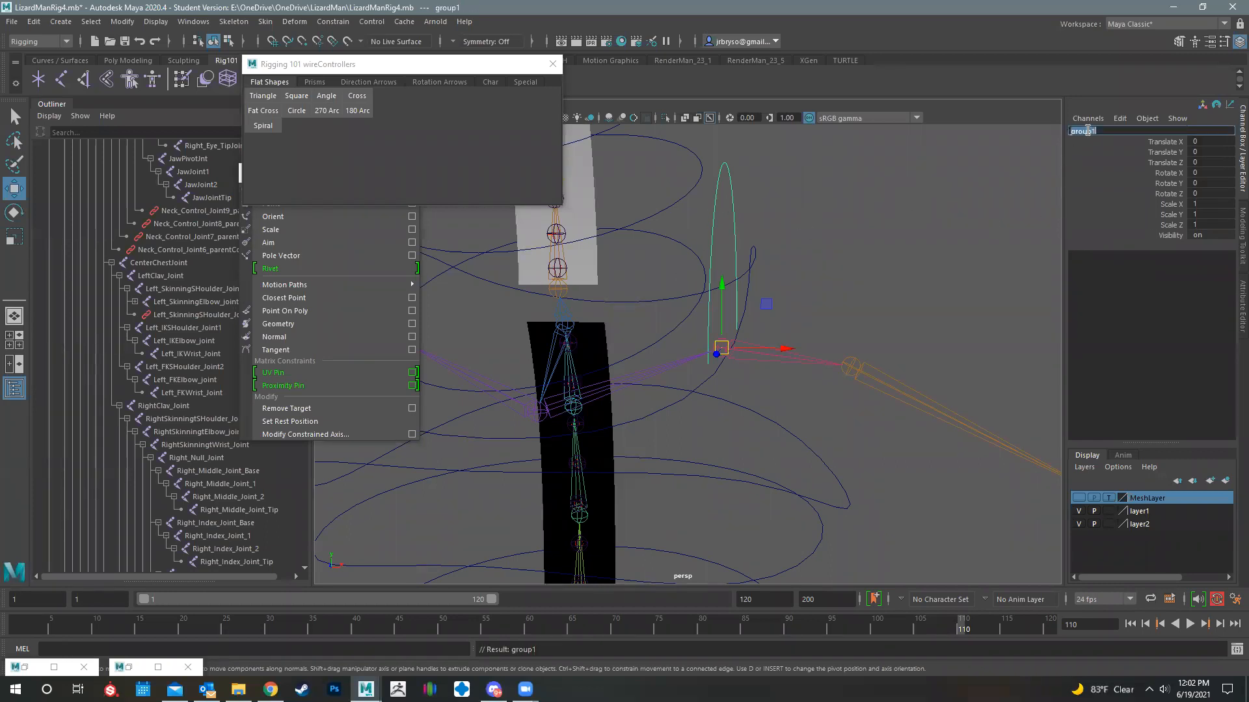
{"action": "type", "text": "Left"}
{"action": "type", "text": "ClavConOffsetGrp"}
{"action": "key", "text": "Return"}
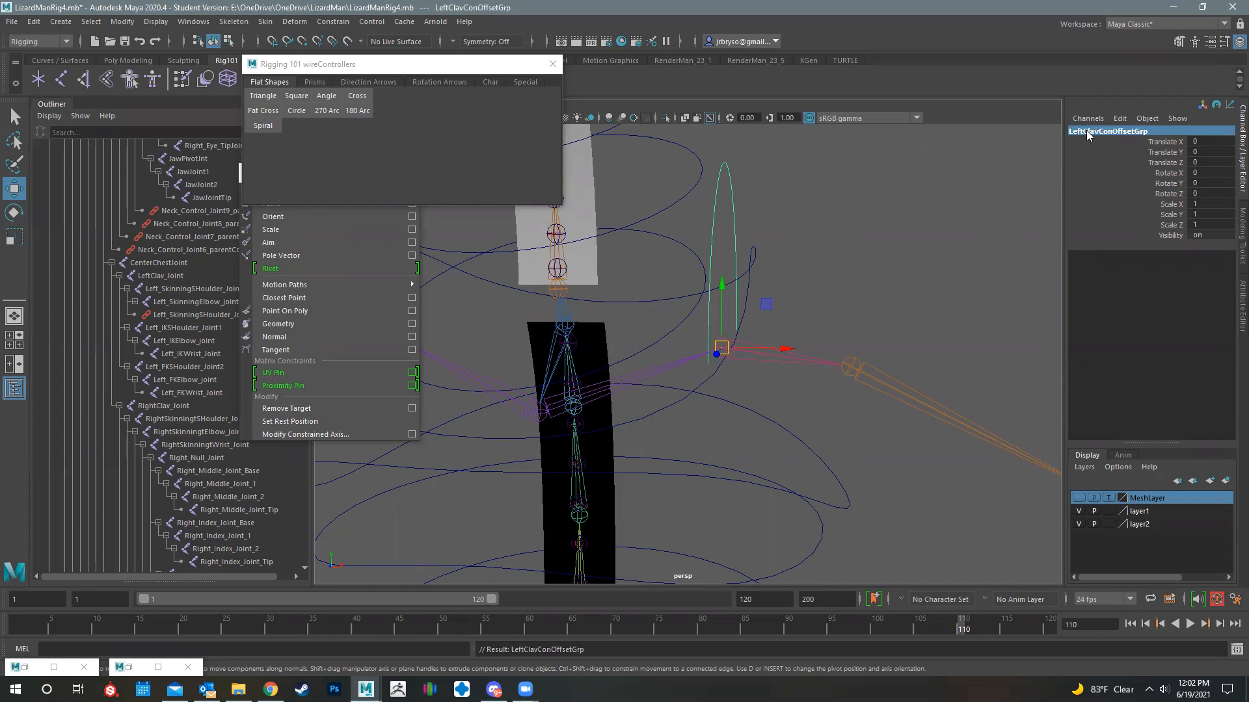
- Show the MeshLayer and rotate the LeftClavConOffsetGrp group about -40.7 degrees around Z so the arc tilts over the shoulder
{"action": "left_click", "coordinate": [790, 239]}
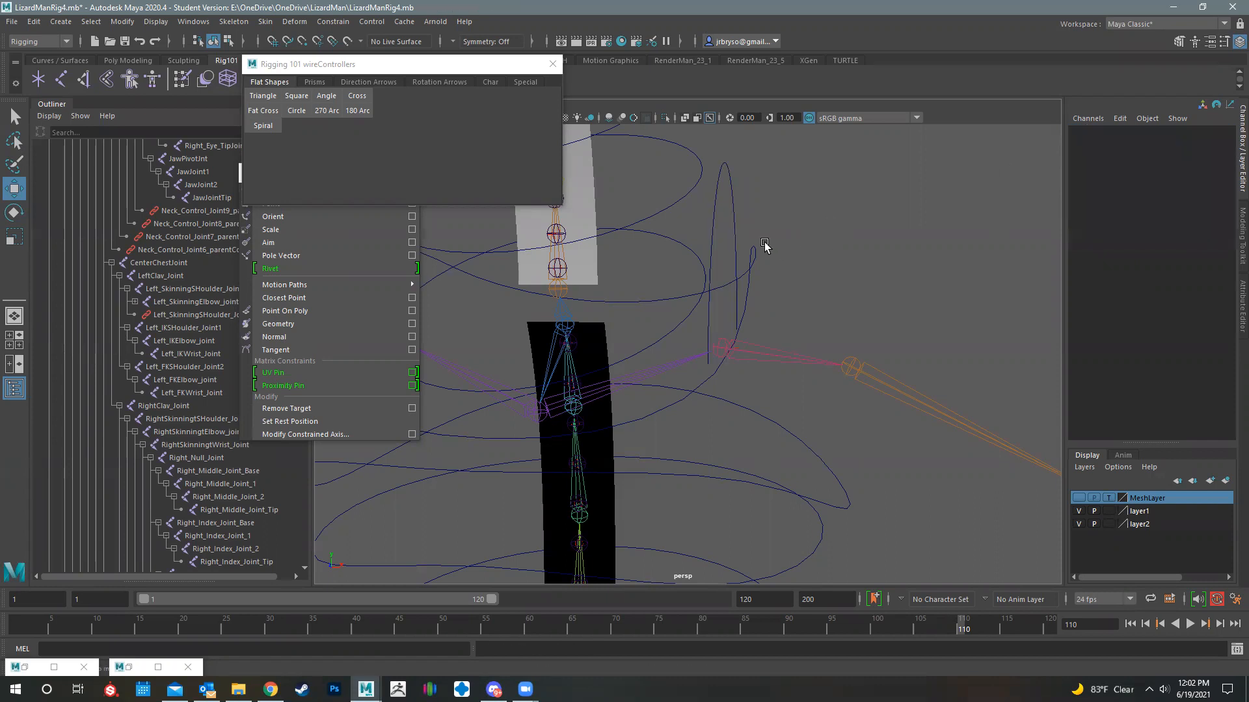
{"action": "left_click", "coordinate": [710, 234]}
{"action": "key", "text": "Up"}
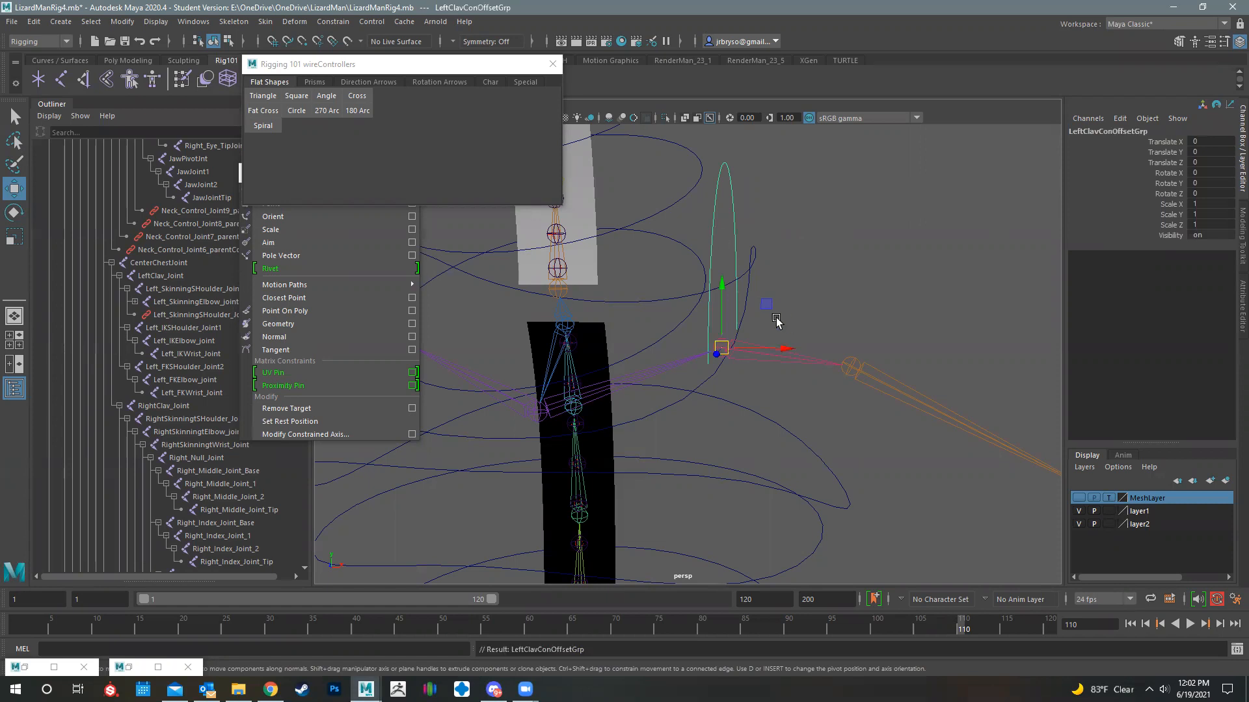
{"action": "key", "text": "e"}
{"action": "left_click", "coordinate": [1078, 498]}
{"action": "left_click_drag", "start_coordinate": [757, 360], "coordinate": [588, 278]}
{"action": "key", "text": "ctrl+z"}
{"action": "left_click_drag", "start_coordinate": [663, 373], "coordinate": [800, 355], "text": "alt"}
{"action": "left_click_drag", "start_coordinate": [797, 460], "coordinate": [811, 365], "text": "alt"}
{"action": "scroll", "coordinate": [810, 364], "scroll_direction": "up", "scroll_amount": 3}
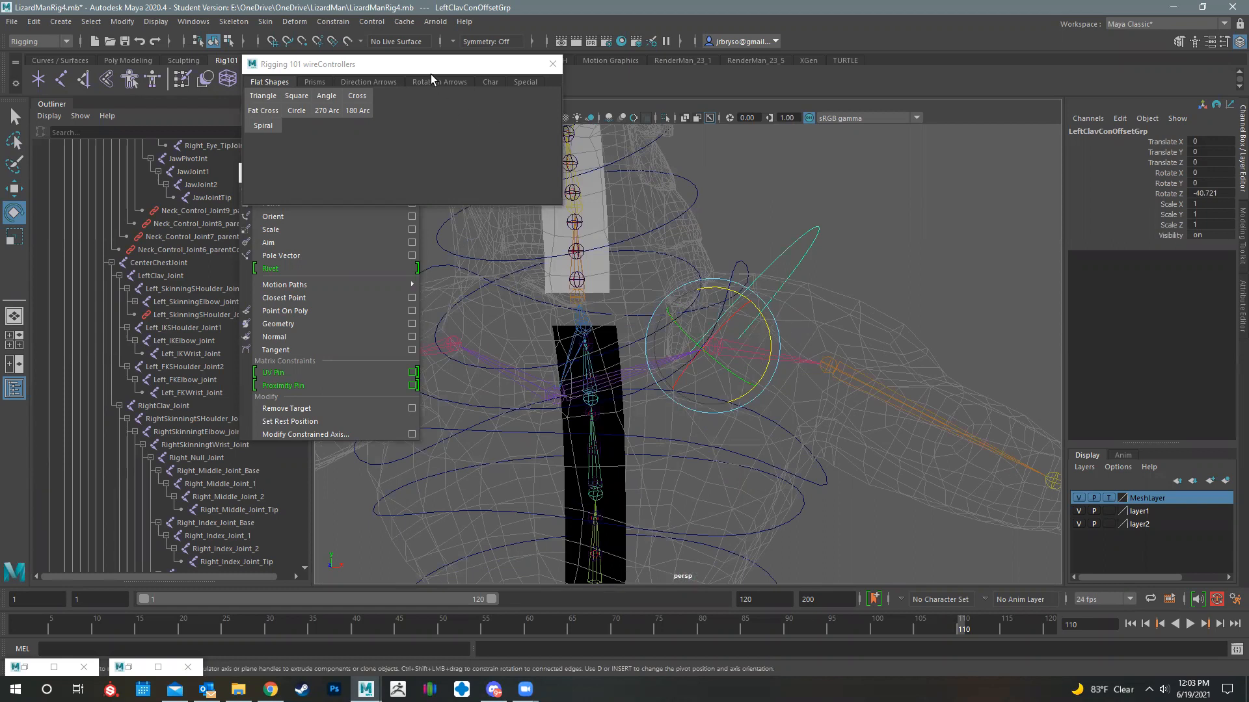
- Move the wireControllers window aside and create a Circle controller from the flat shapes
{"action": "left_click_drag", "start_coordinate": [435, 68], "coordinate": [338, 59]}
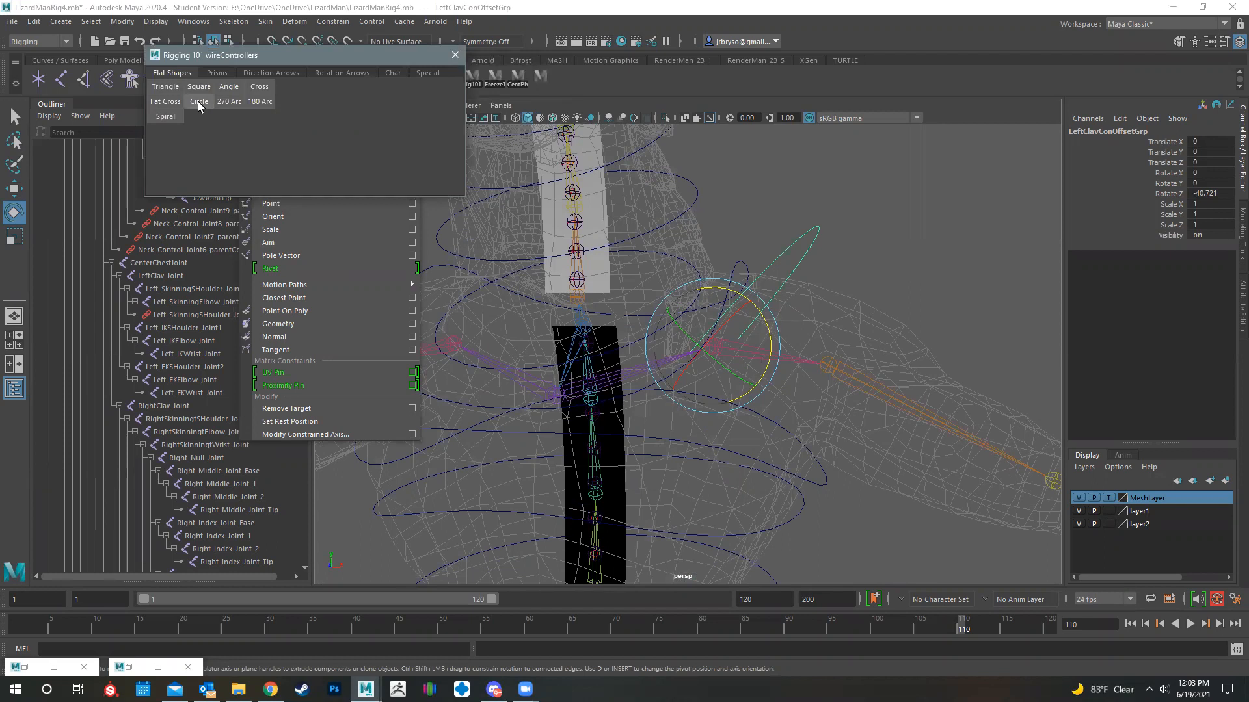
{"action": "left_click", "coordinate": [199, 104]}
{"action": "scroll", "coordinate": [683, 437], "scroll_direction": "down", "scroll_amount": 2}
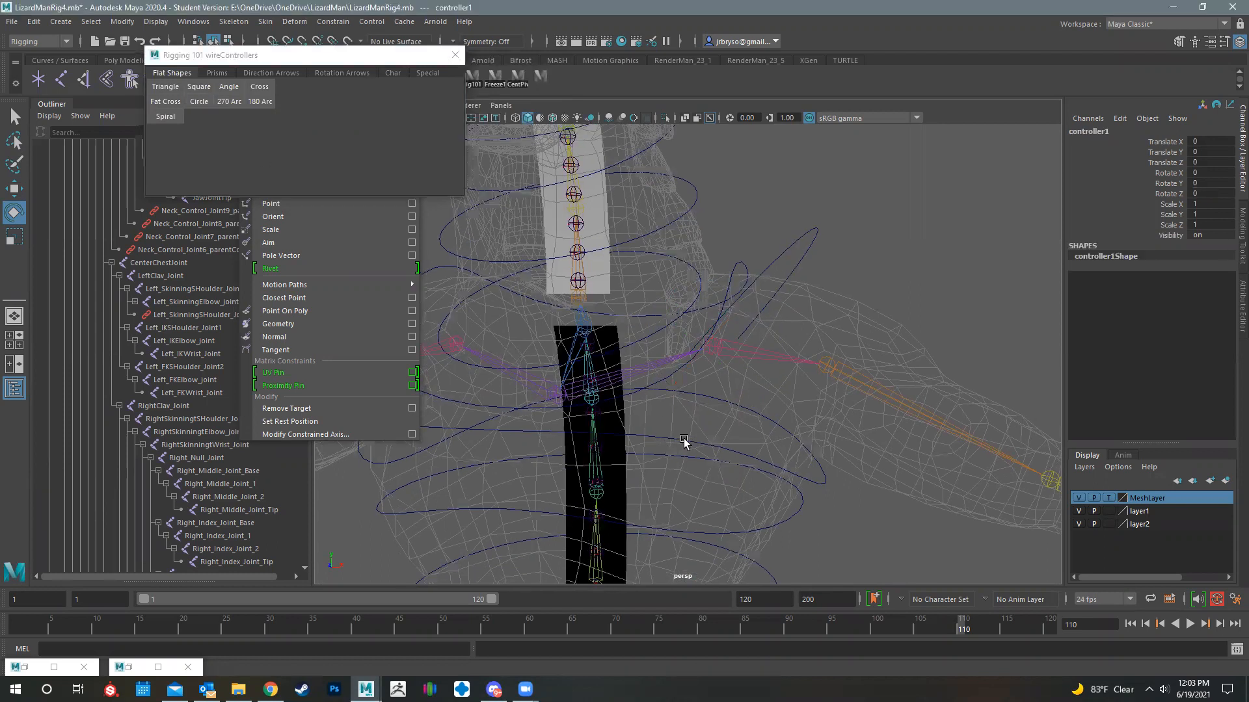
{"action": "scroll", "coordinate": [647, 231], "scroll_direction": "down", "scroll_amount": 6}
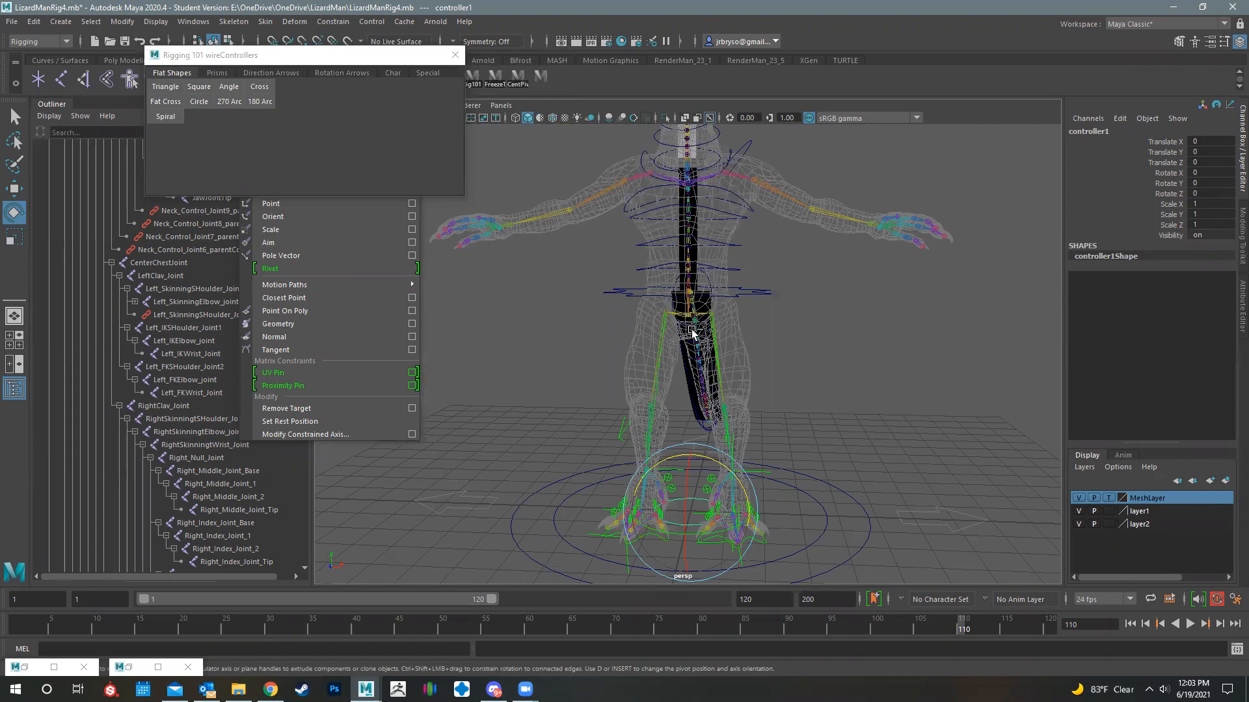
- Rename the new circle controller LeftShoulderFKCon
{"action": "double_click", "coordinate": [1091, 131]}
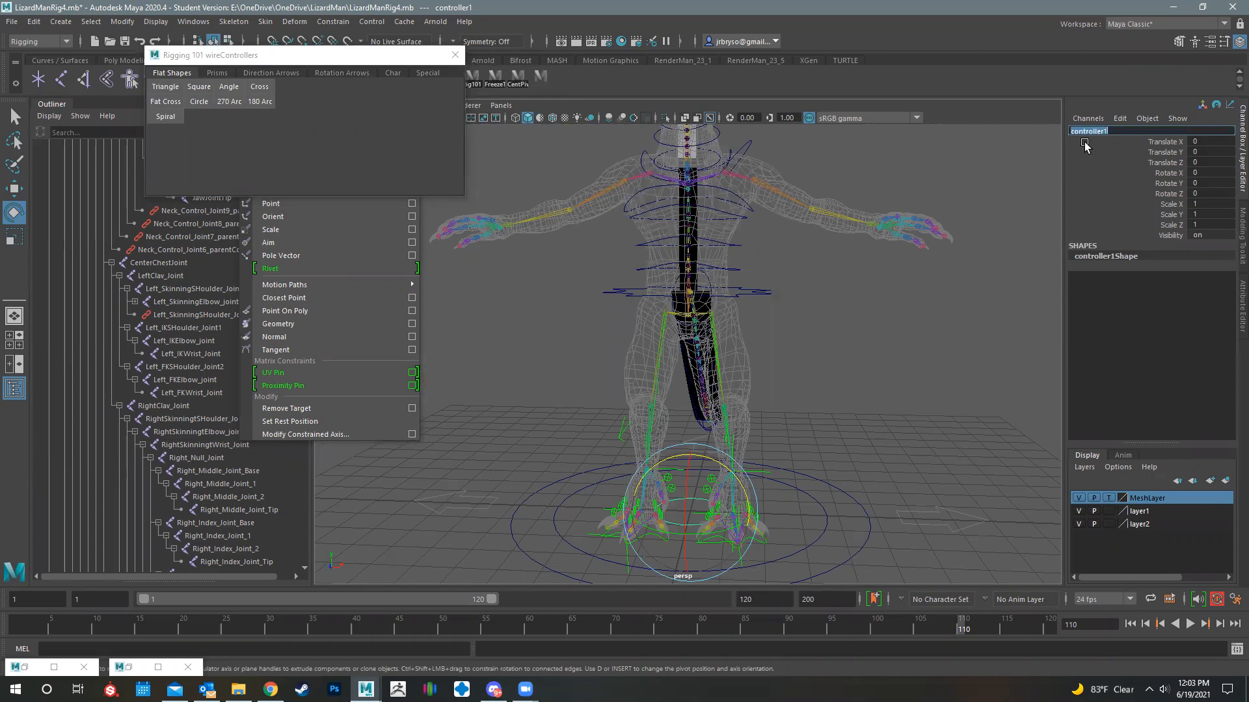
{"action": "type", "text": "LeftShoulderC"}
{"action": "key", "text": "BackSpace"}
{"action": "type", "text": "FKCon"}
{"action": "key", "text": "Return"}
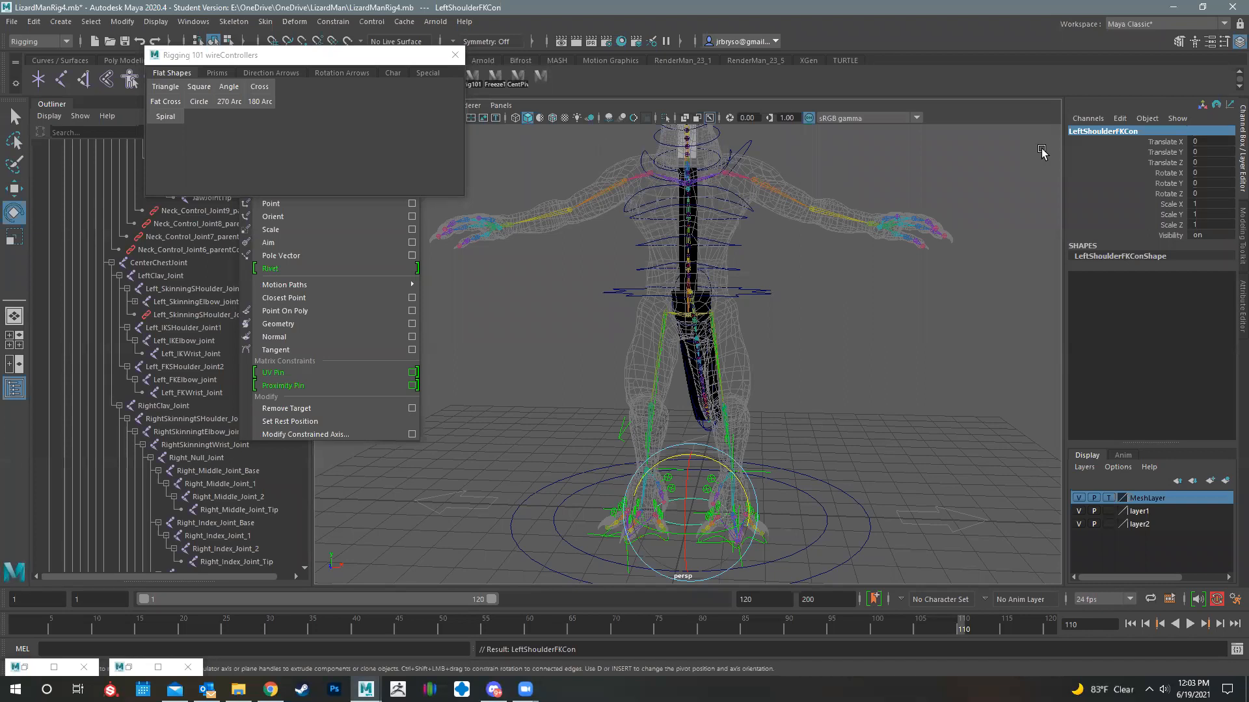
- Group the shoulder FK controller and name the group LEftShoulderConOffsetGrp
{"action": "middle_click_drag", "start_coordinate": [858, 415], "coordinate": [844, 427], "text": "alt"}
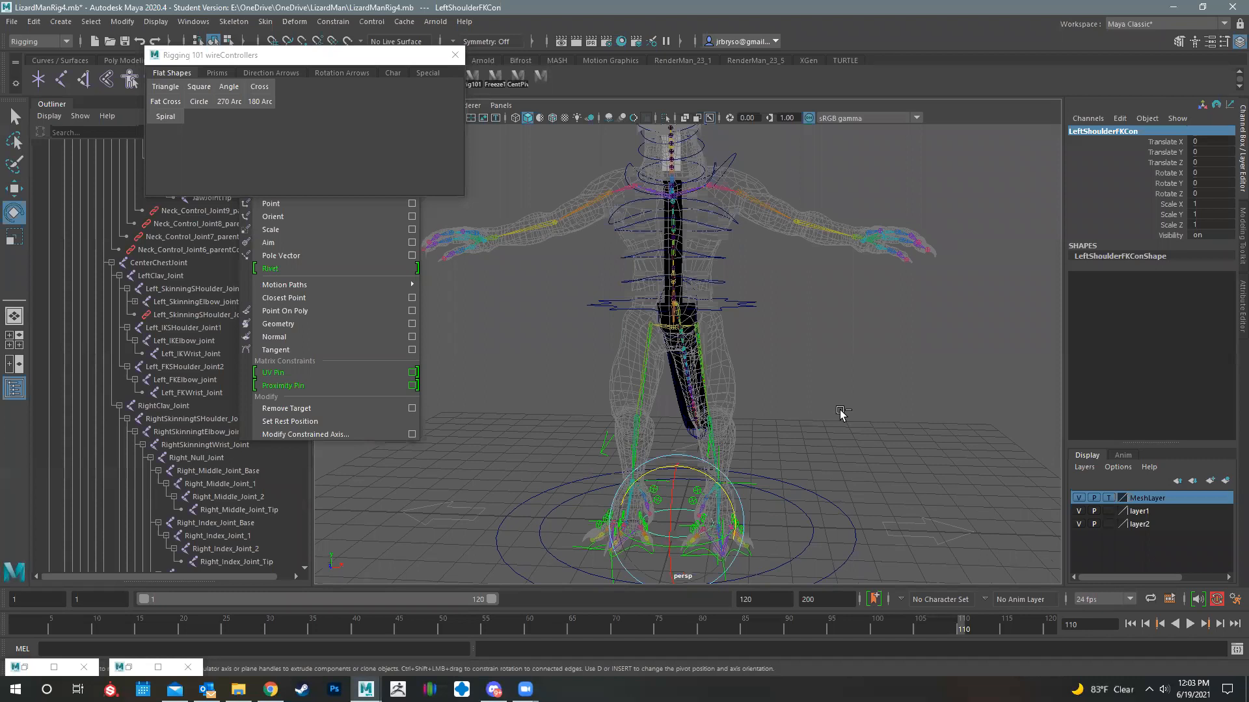
{"action": "key", "text": "ctrl+g"}
{"action": "left_click", "coordinate": [1093, 132]}
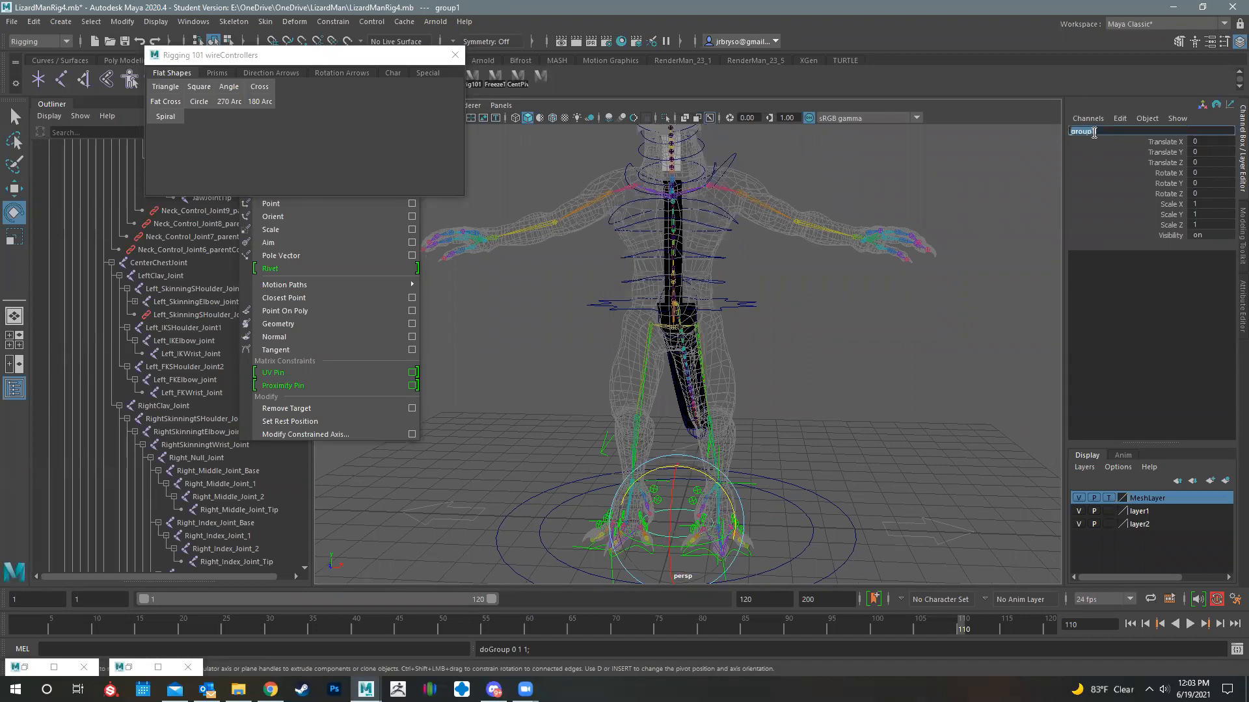
{"action": "type", "text": "Left"}
{"action": "type", "text": "ShoulderConOffsetGrp"}
{"action": "key", "text": "Return"}
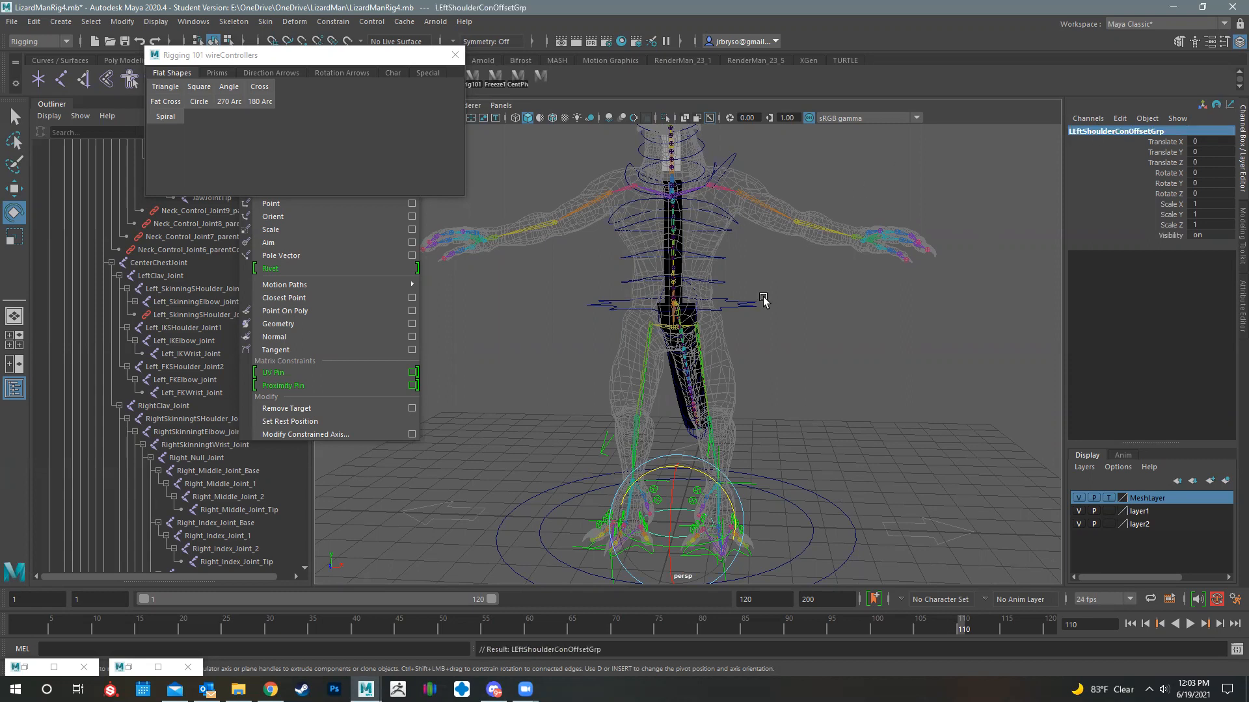
- Hide the MeshLayer and snap the shoulder offset group from the origin onto the left shoulder joint
{"action": "key", "text": "w"}
{"action": "key", "text": "v"}
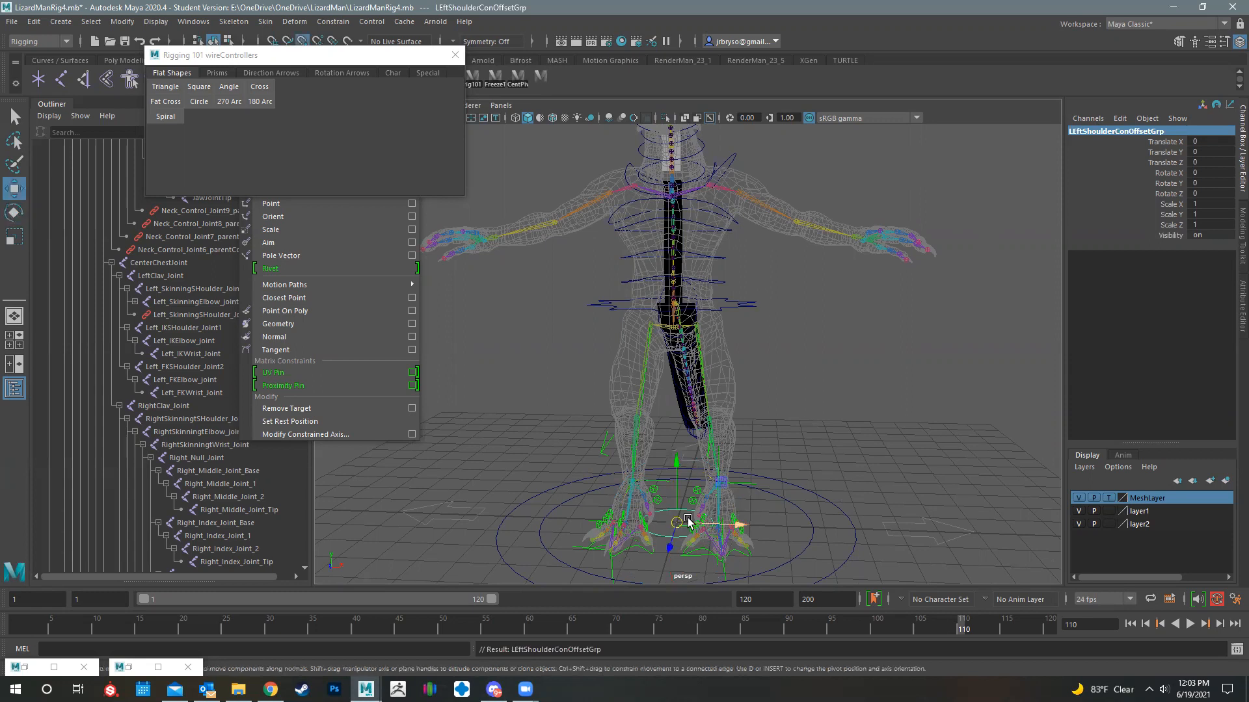
{"action": "left_click", "coordinate": [1078, 498]}
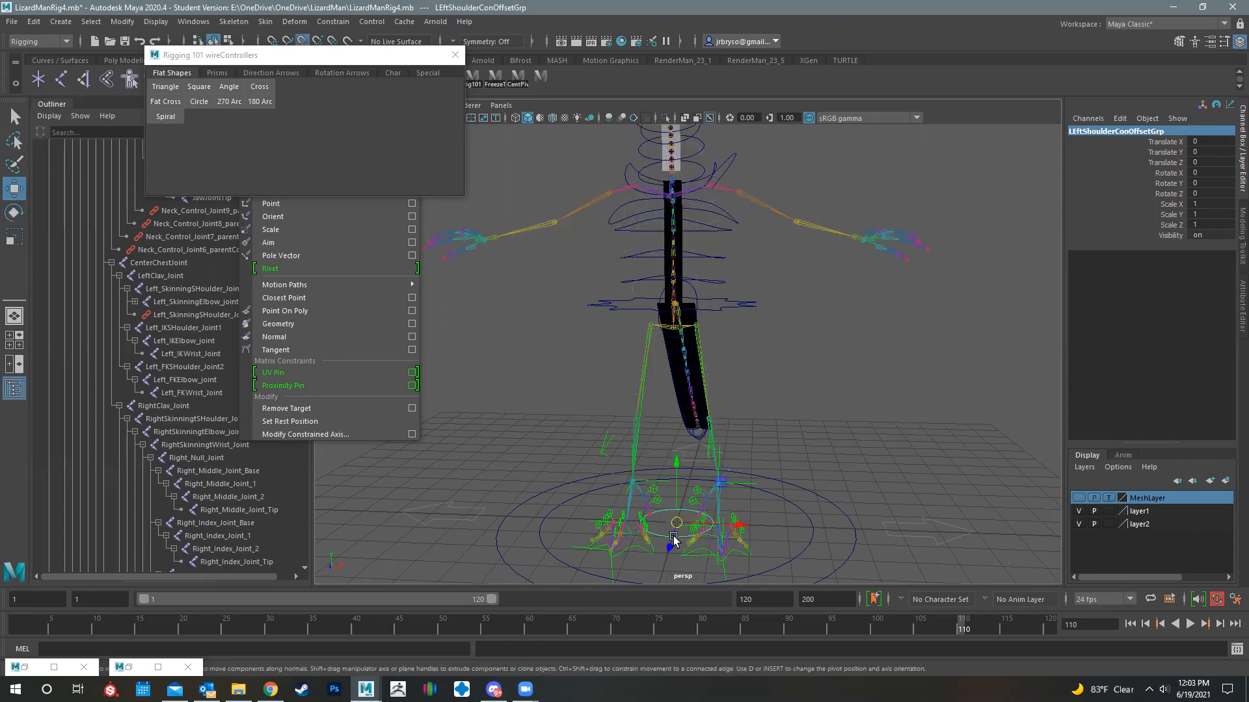
{"action": "left_click_drag", "start_coordinate": [678, 526], "coordinate": [739, 203]}
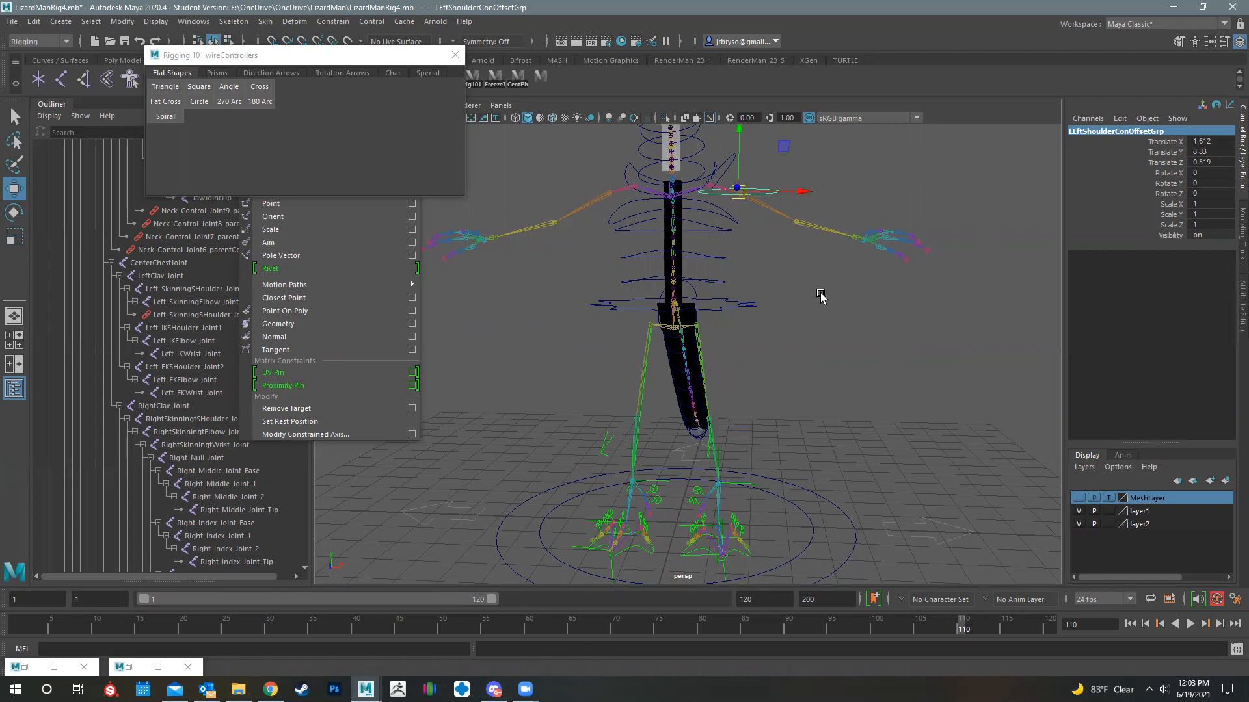
{"action": "middle_click_drag", "start_coordinate": [734, 409], "coordinate": [693, 500], "text": "alt"}
{"action": "middle_click_drag", "start_coordinate": [842, 357], "coordinate": [836, 393], "text": "alt"}
{"action": "right_click_drag", "start_coordinate": [836, 393], "coordinate": [1092, 496], "text": "alt"}
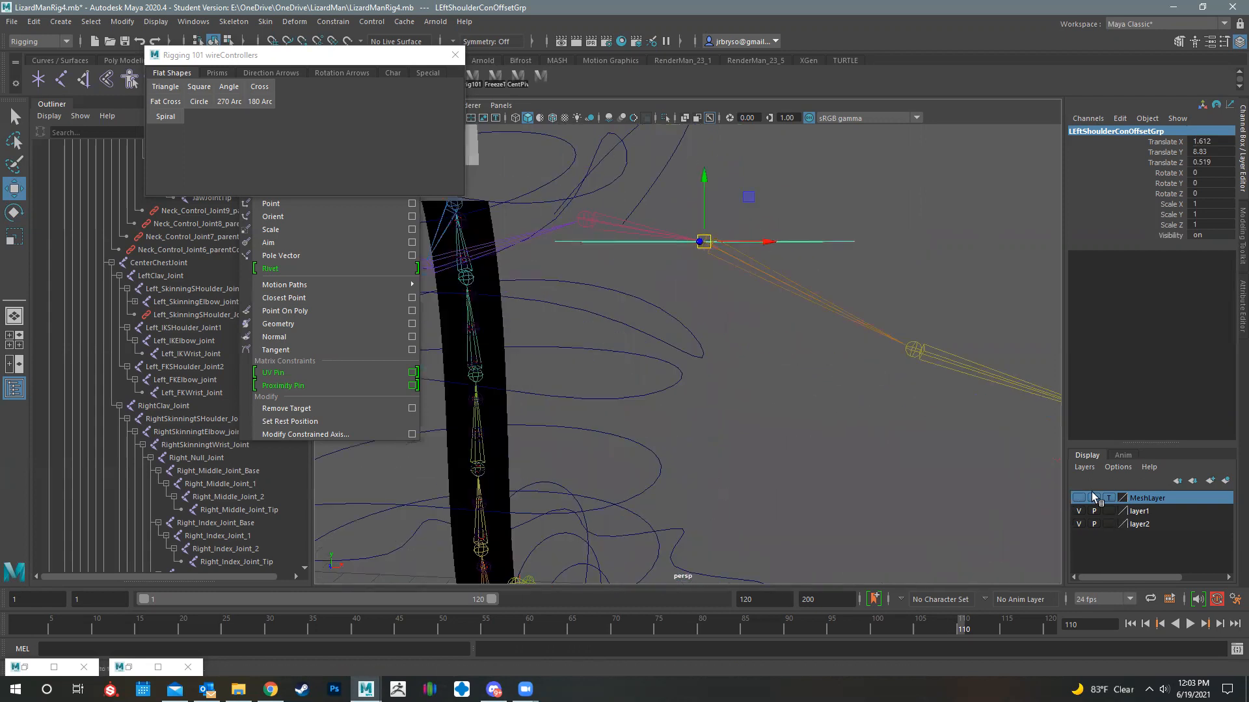
- Show the MeshLayer and rotate the left shoulder offset group freehand about Z to about 74.5 degrees
{"action": "left_click", "coordinate": [1079, 498]}
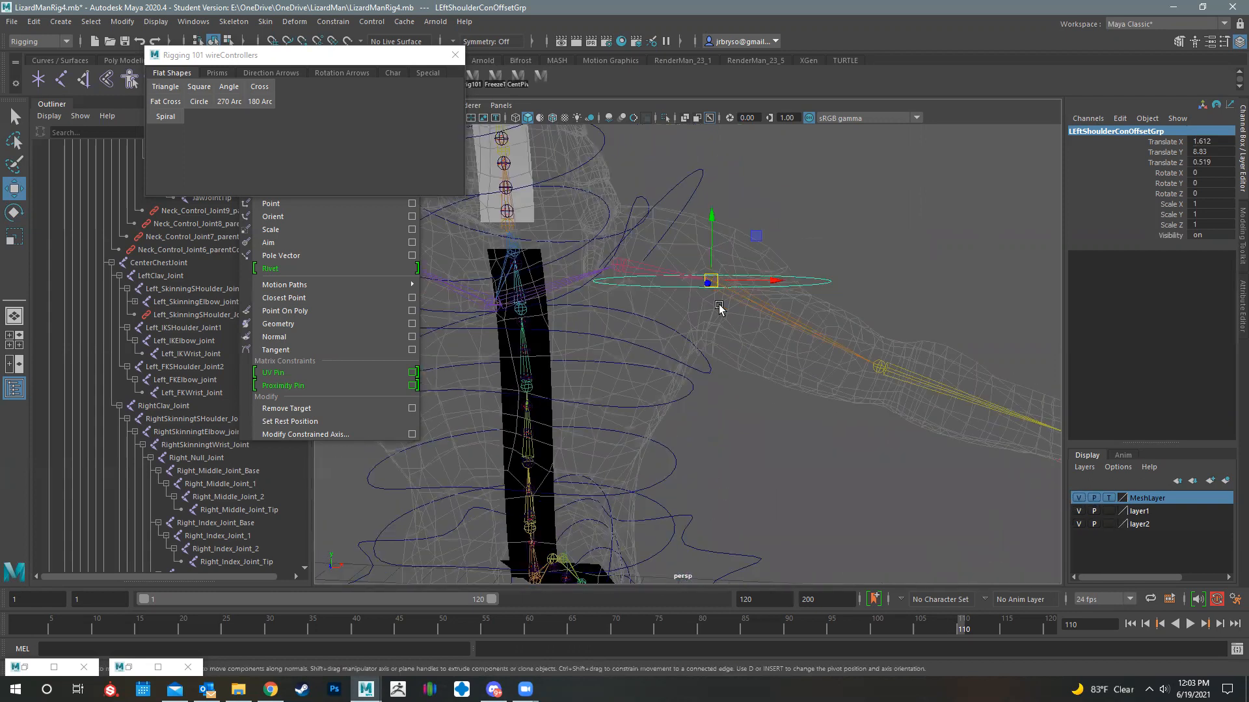
{"action": "key", "text": "e"}
{"action": "left_click_drag", "start_coordinate": [759, 239], "coordinate": [678, 190]}
{"action": "left_click_drag", "start_coordinate": [675, 249], "coordinate": [819, 243], "text": "alt"}
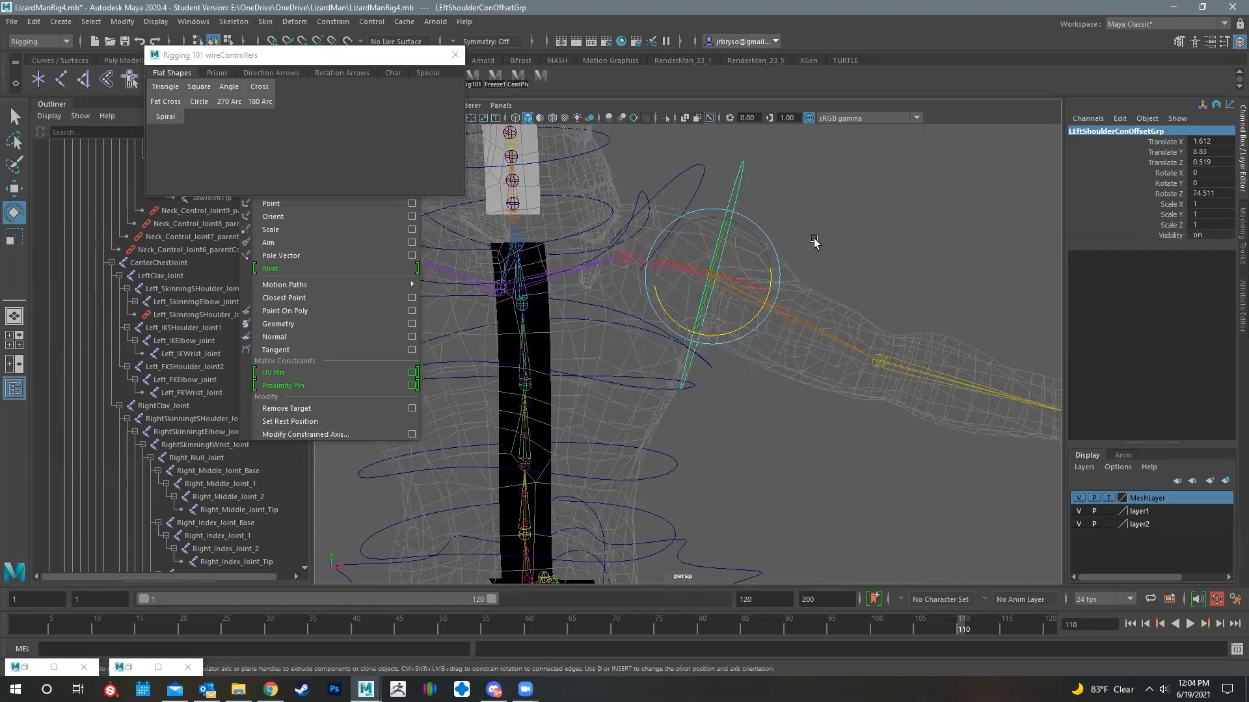
{"action": "left_click_drag", "start_coordinate": [715, 306], "coordinate": [797, 268], "text": "alt"}
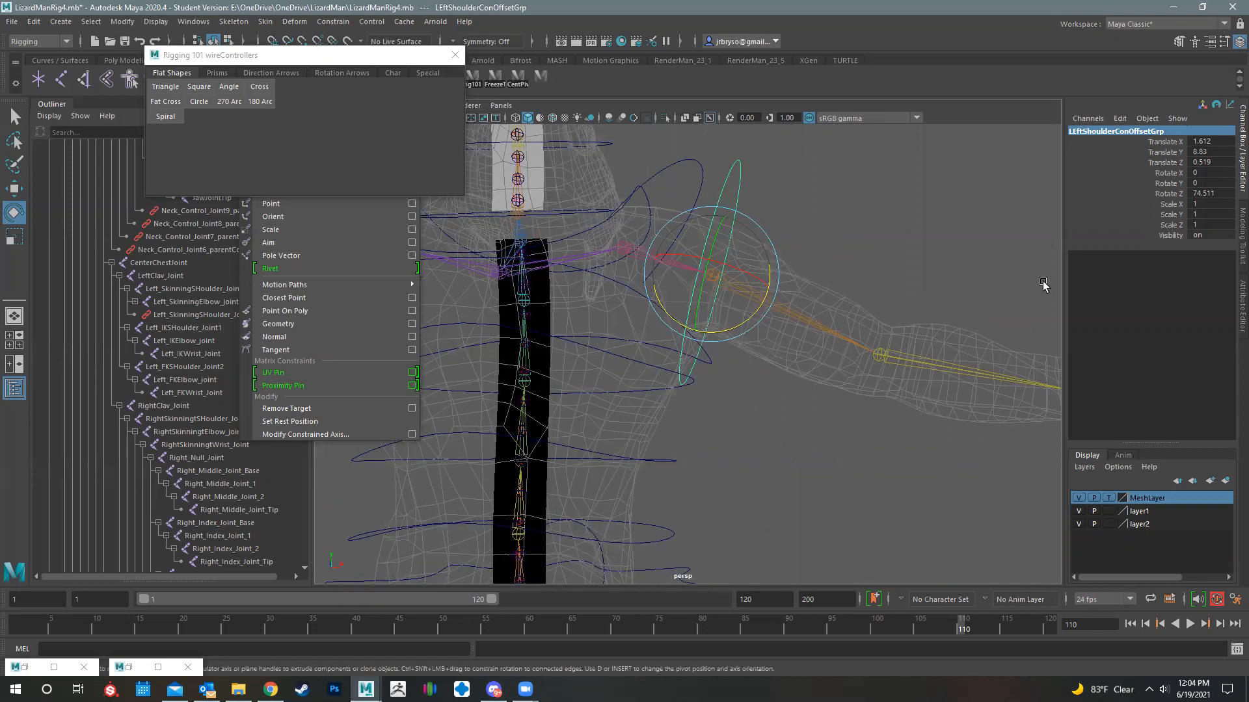
- Reset the shoulder offset group's Rotate Z to 0, and set it to 90 degrees so the circle stands upright
{"action": "double_click", "coordinate": [1224, 195]}
{"action": "type", "text": "0"}
{"action": "key", "text": "Return"}
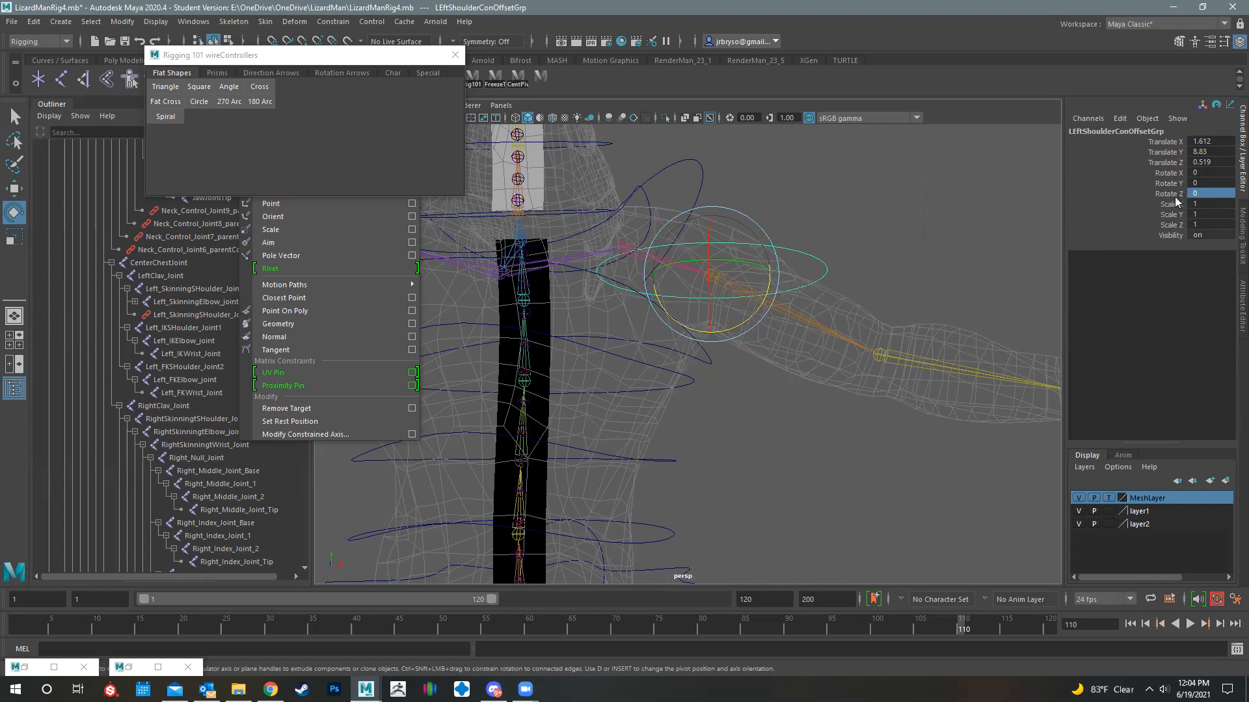
{"action": "double_click", "coordinate": [1208, 192]}
{"action": "type", "text": "90"}
{"action": "key", "text": "Return"}
{"action": "left_click_drag", "start_coordinate": [722, 272], "coordinate": [750, 202], "text": "alt"}
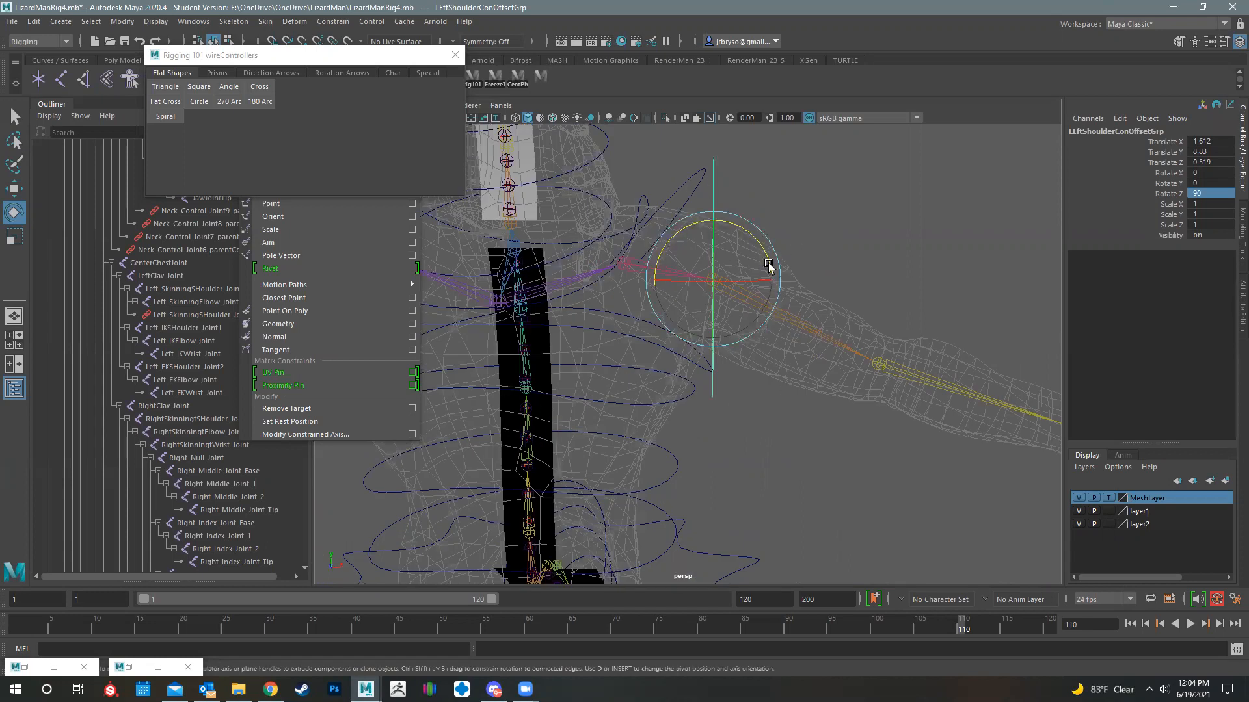
- Scale LeftShoulderFKCon uniformly to about 0.78 and freeze its transformations
{"action": "mouse_move", "coordinate": [799, 297]}
{"action": "left_mouse_down", "text": "alt"}
{"action": "mouse_move", "coordinate": [768, 297]}
{"action": "mouse_move", "coordinate": [821, 291]}
{"action": "mouse_move", "coordinate": [709, 320]}
{"action": "mouse_move", "coordinate": [810, 307]}
{"action": "left_mouse_up", "text": "alt"}
{"action": "key", "text": "r"}
{"action": "left_click", "coordinate": [745, 195]}
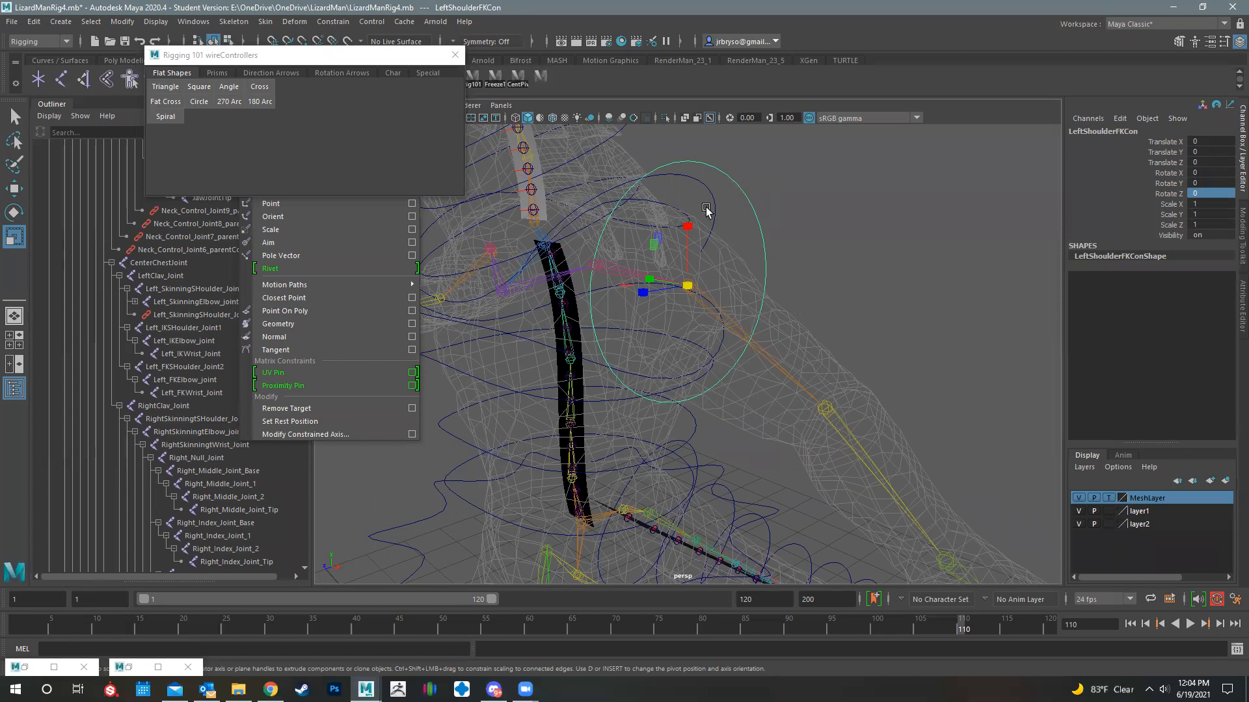
{"action": "left_click_drag", "start_coordinate": [745, 195], "coordinate": [802, 268], "text": "alt"}
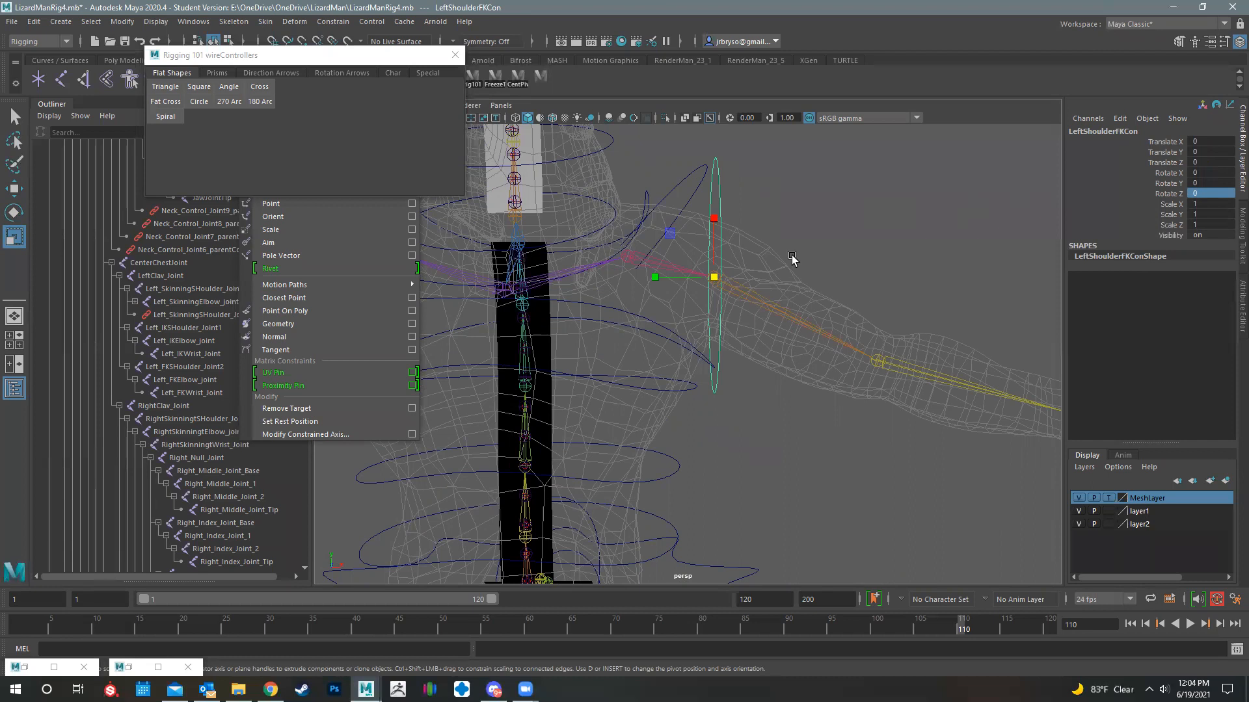
{"action": "left_click_drag", "start_coordinate": [716, 281], "coordinate": [782, 261], "text": "alt"}
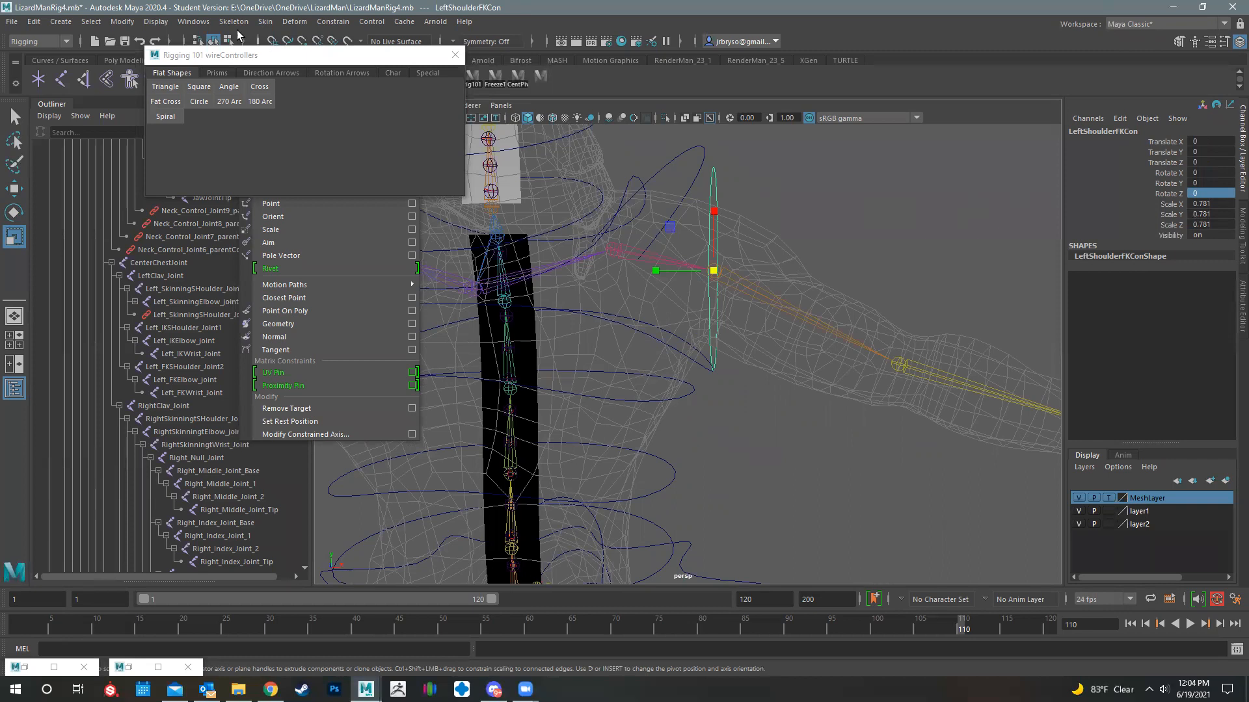
{"action": "left_click", "coordinate": [123, 21]}
{"action": "left_click", "coordinate": [149, 63]}
- Select the shoulder controller's parent offset group and freeze its transformations
{"action": "key", "text": "Up"}
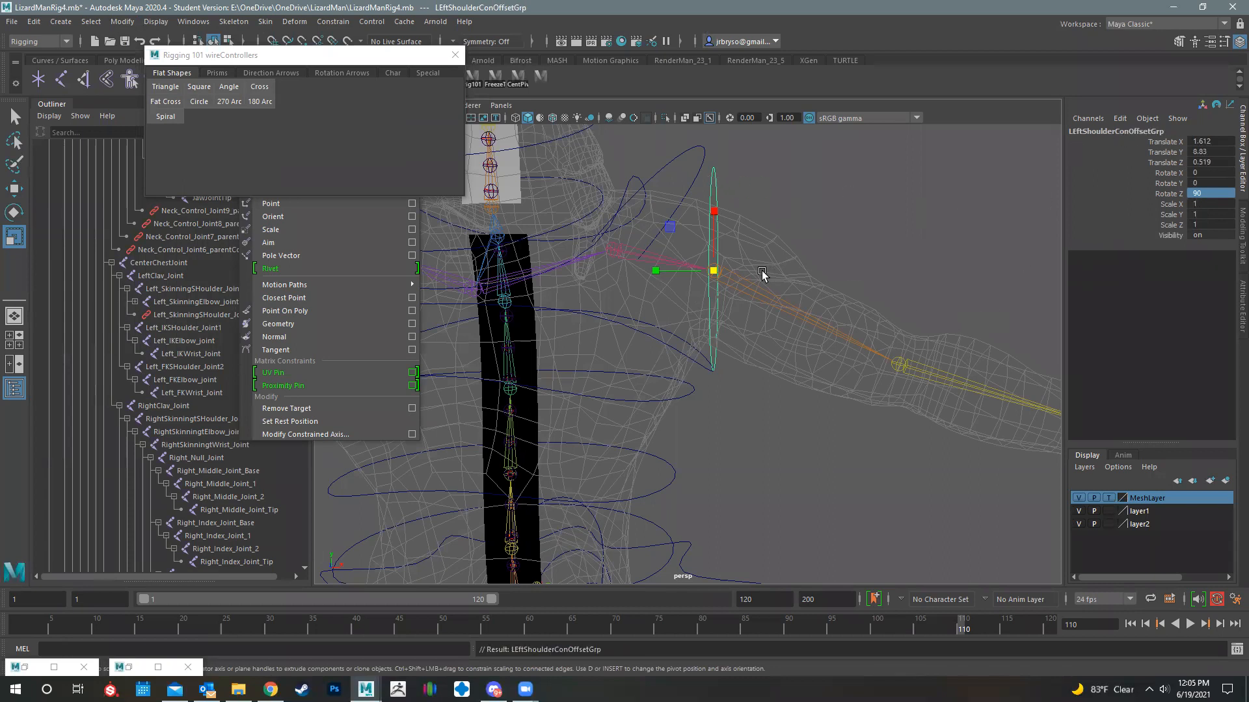
{"action": "key", "text": "e"}
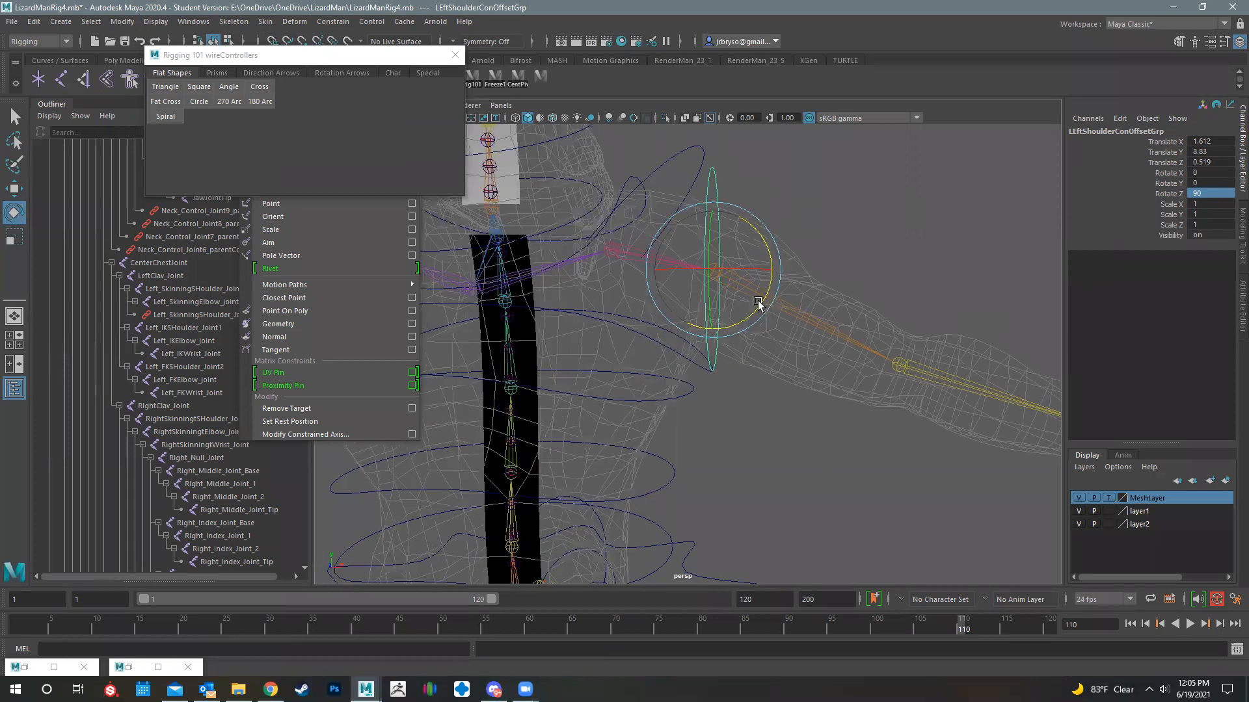
{"action": "left_click_drag", "start_coordinate": [758, 303], "coordinate": [744, 303], "text": "alt"}
{"action": "left_click", "coordinate": [122, 22]}
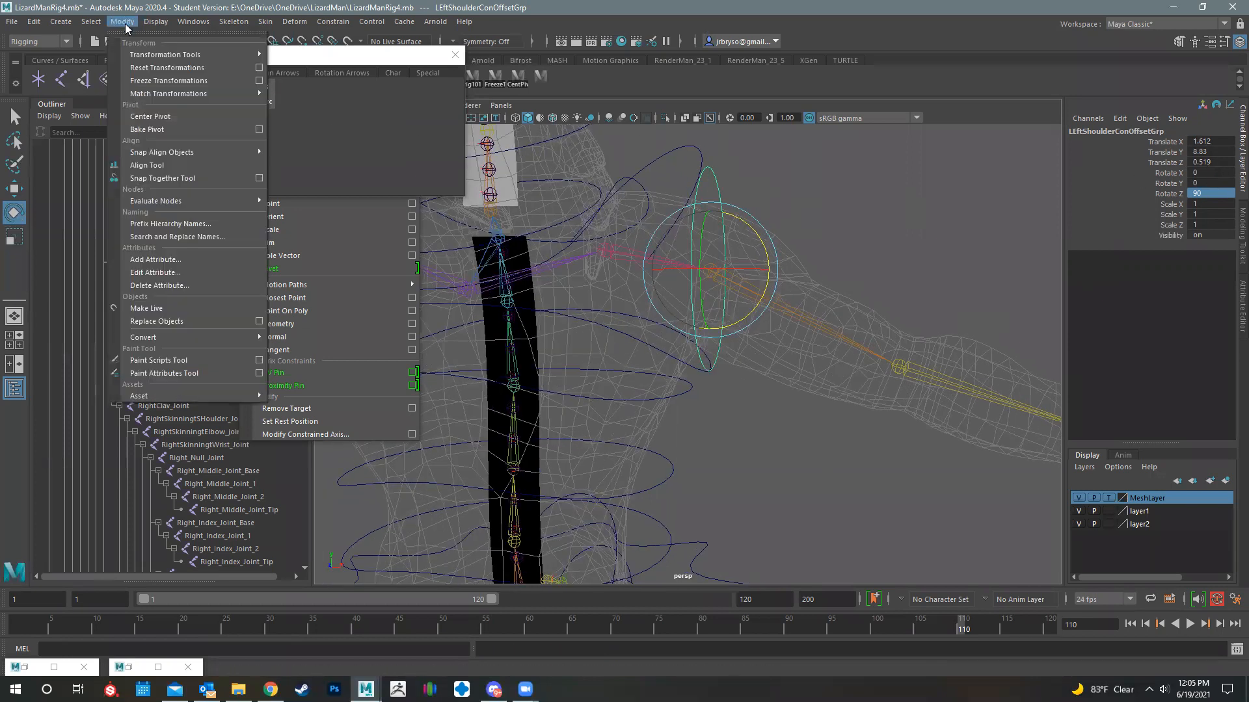
{"action": "left_click", "coordinate": [190, 78]}
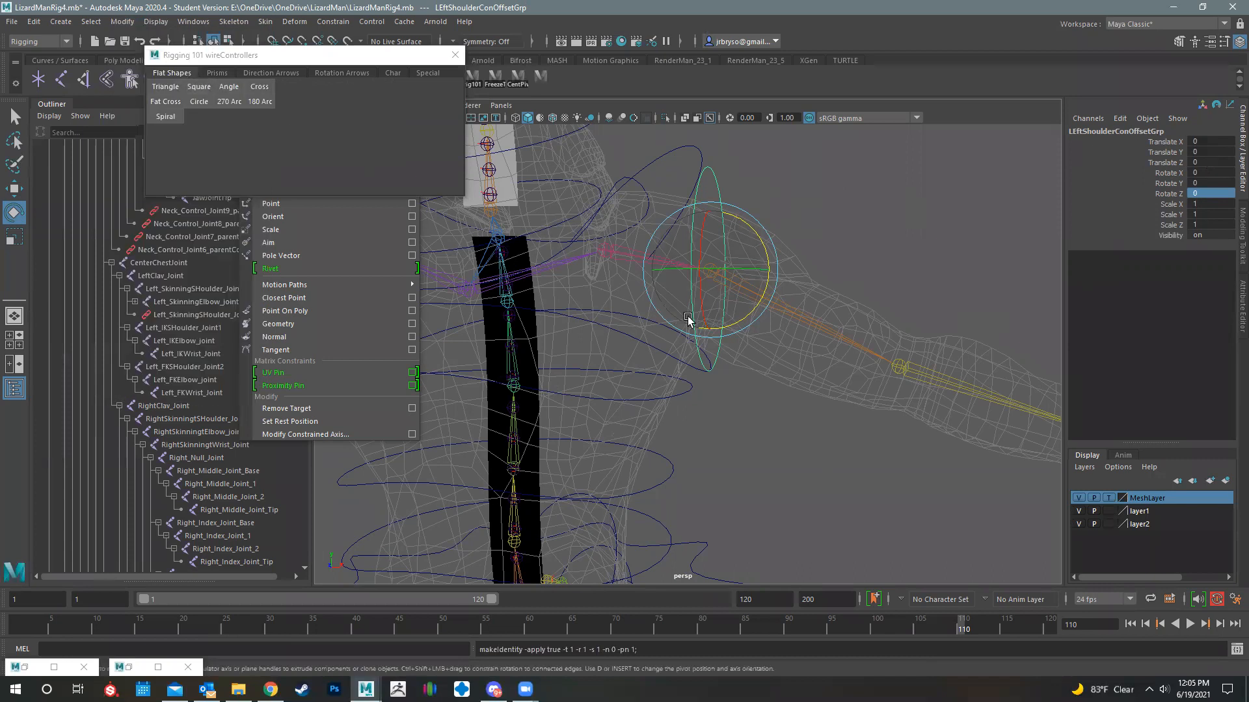
- Rotate the shoulder offset group about Z to about -26.65 degrees, using the front view to align it with the upper arm
{"action": "mouse_move", "coordinate": [755, 344]}
{"action": "left_mouse_down", "text": "alt"}
{"action": "mouse_move", "coordinate": [728, 348]}
{"action": "mouse_move", "coordinate": [723, 335]}
{"action": "mouse_move", "coordinate": [786, 354]}
{"action": "mouse_move", "coordinate": [739, 357]}
{"action": "mouse_move", "coordinate": [759, 356]}
{"action": "left_mouse_up", "text": "alt"}
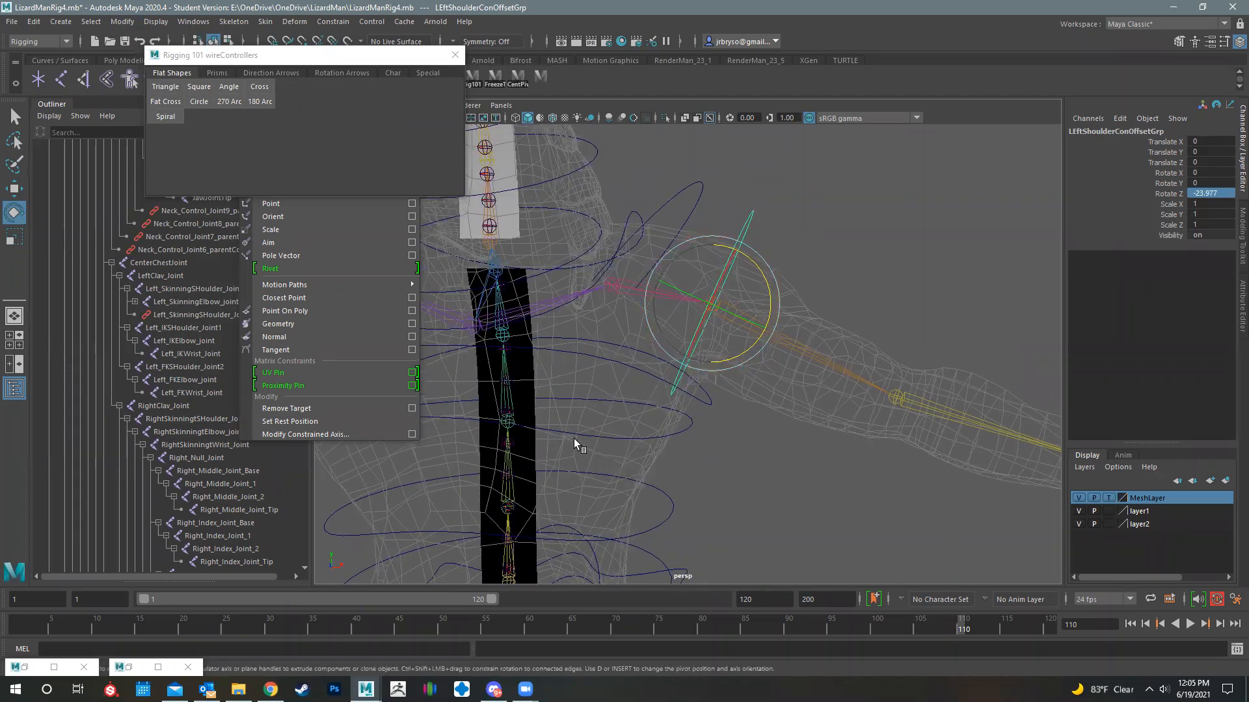
{"action": "key", "text": "space"}
{"action": "key", "text": "space"}
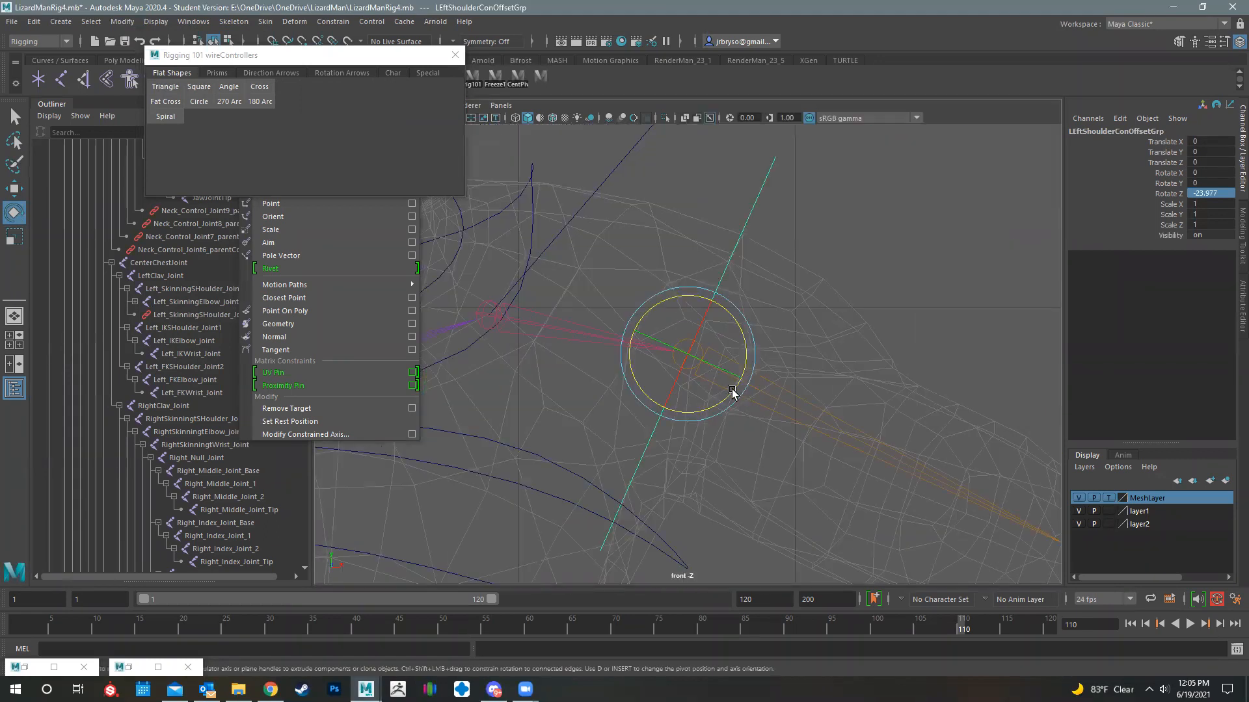
{"action": "left_click_drag", "start_coordinate": [723, 399], "coordinate": [774, 423]}
{"action": "scroll", "coordinate": [774, 423], "scroll_direction": "down", "scroll_amount": 8}
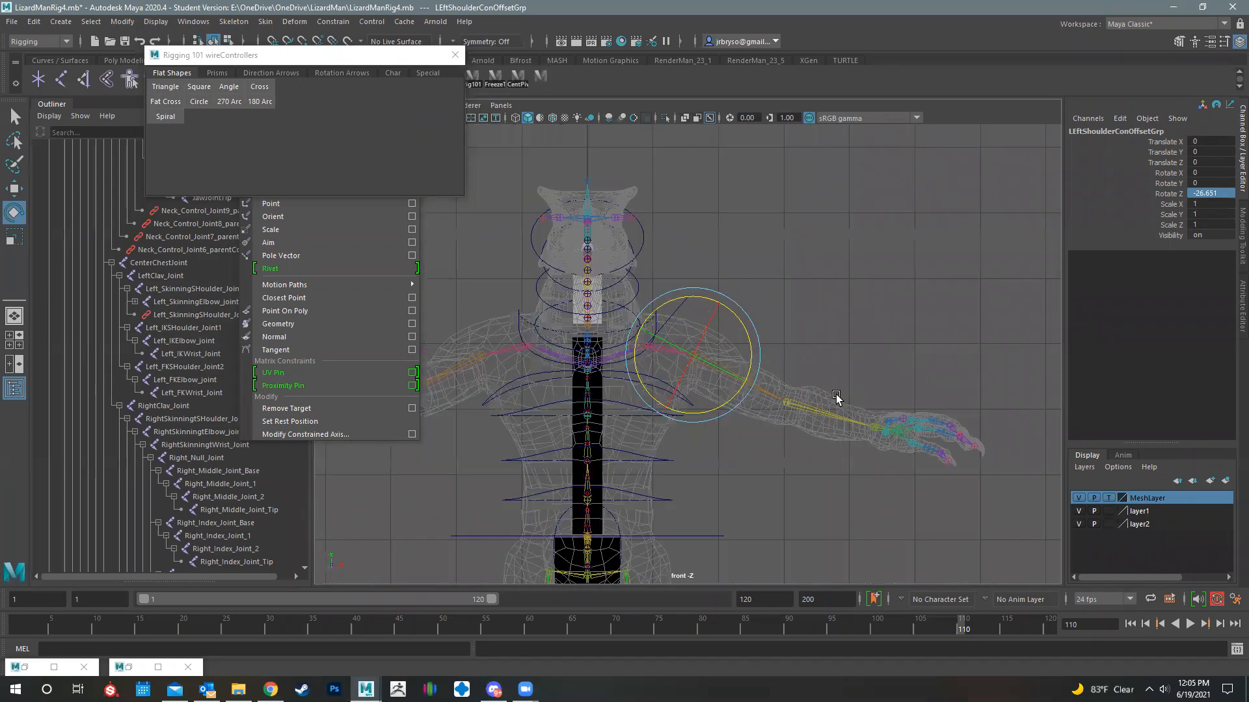
{"action": "key", "text": "space"}
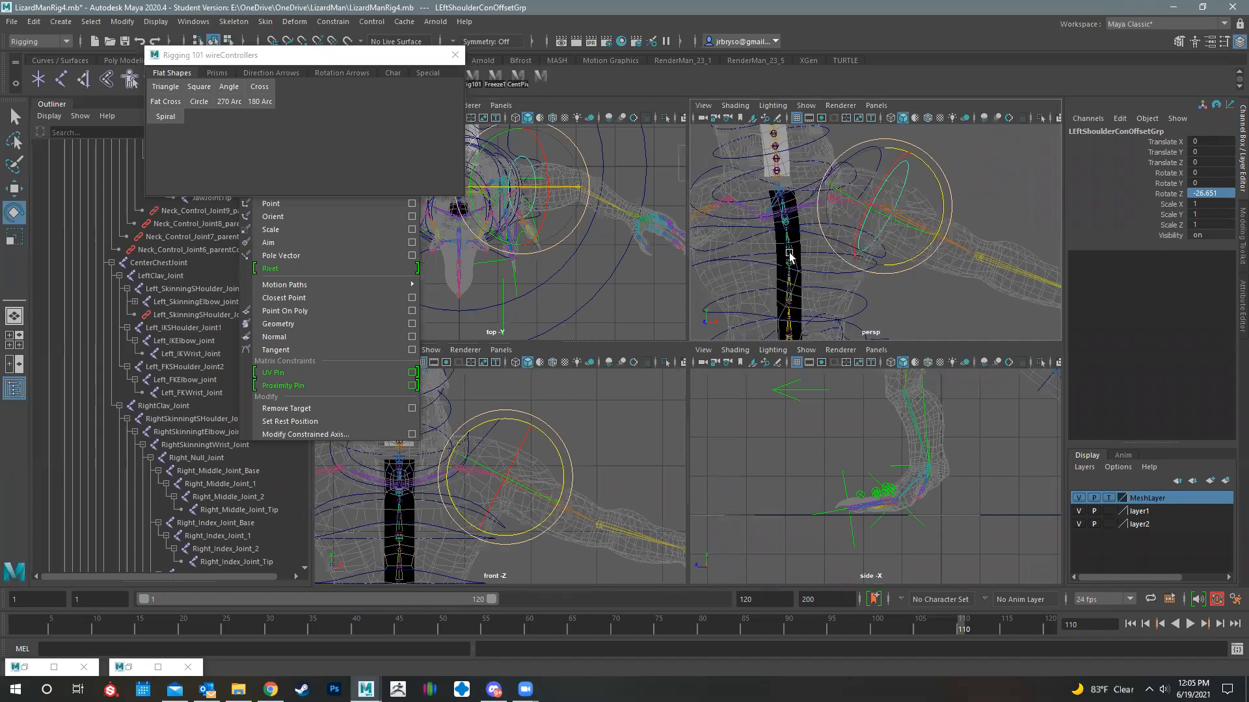
- Switch the shoulder circle to control vertex editing in the perspective view and set the MeshLayer to template display
{"action": "left_click_drag", "start_coordinate": [807, 258], "coordinate": [865, 260], "text": "alt"}
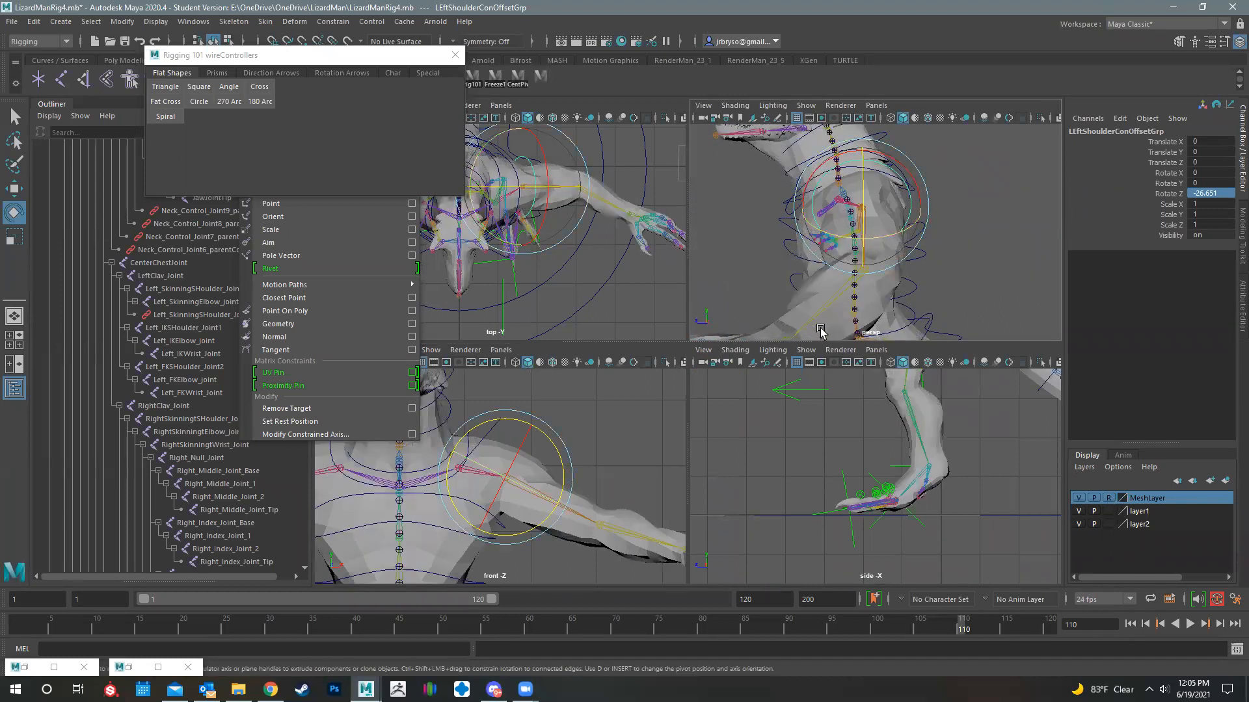
{"action": "key", "text": "space"}
{"action": "left_click_drag", "start_coordinate": [746, 314], "coordinate": [805, 309], "text": "alt"}
{"action": "left_click", "coordinate": [731, 219]}
{"action": "right_click_drag", "start_coordinate": [731, 218], "coordinate": [654, 226]}
{"action": "left_click_drag", "start_coordinate": [699, 368], "coordinate": [1002, 436], "text": "alt"}
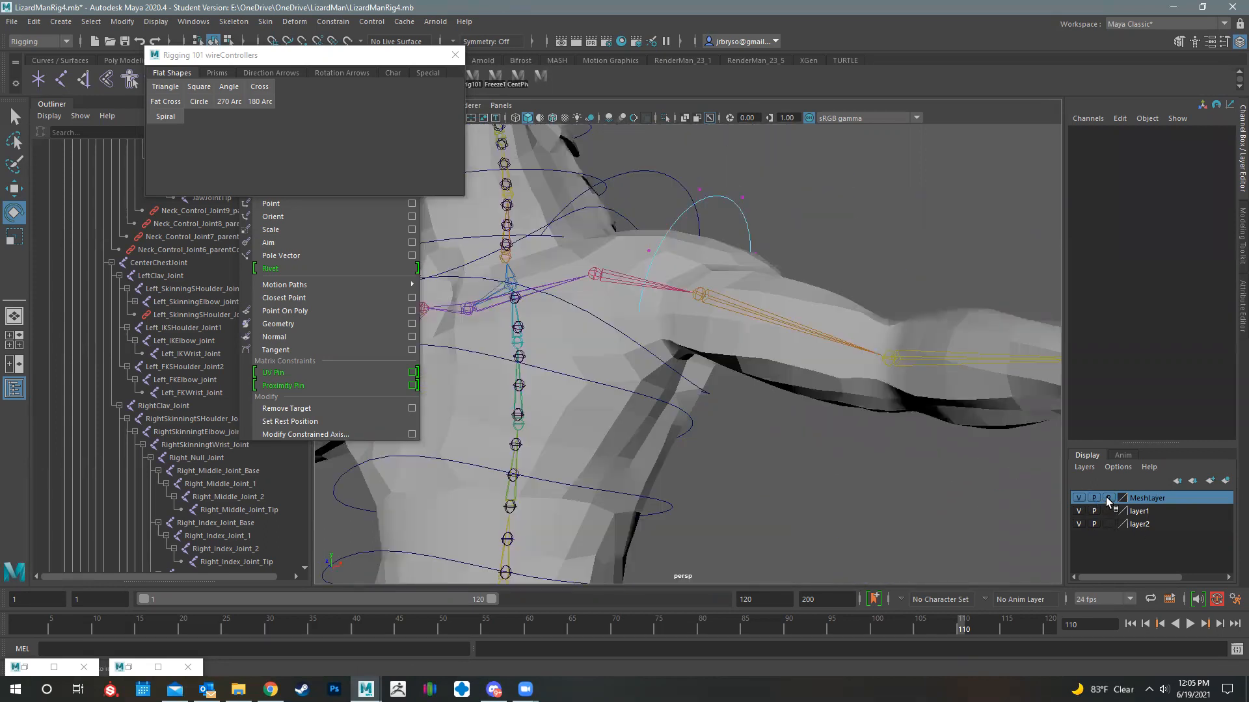
{"action": "left_click", "coordinate": [1108, 498]}
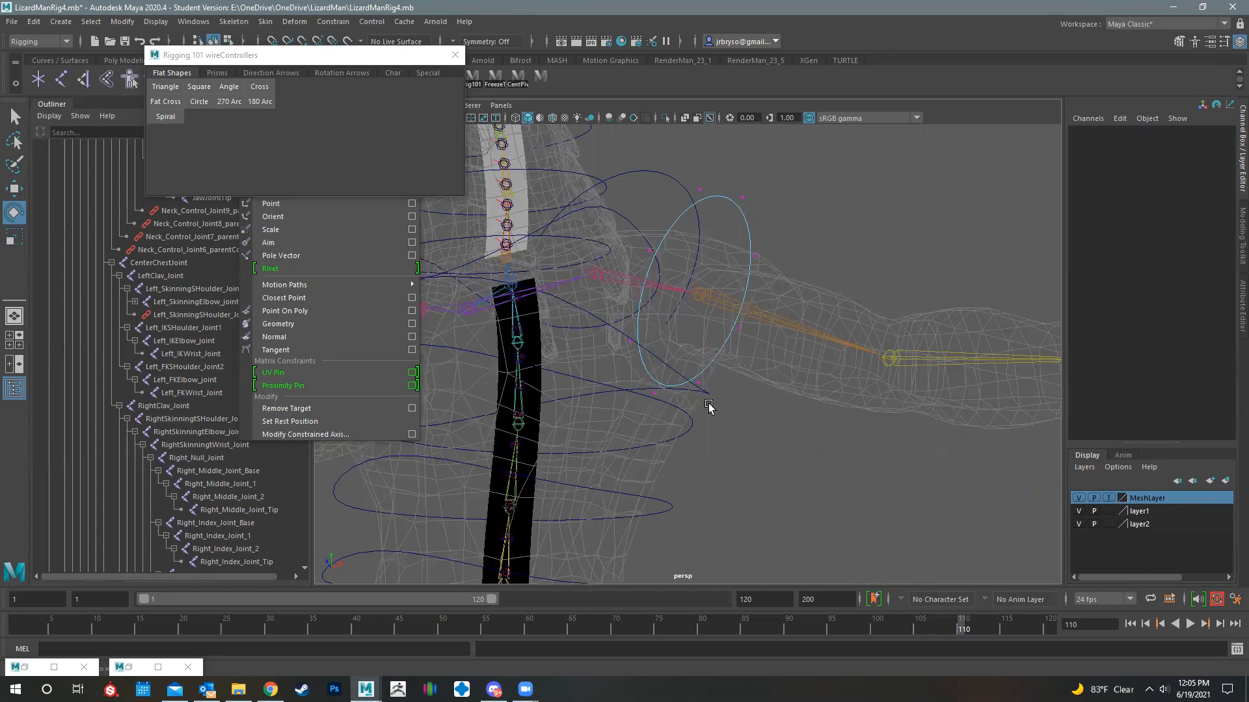
- Select the shoulder circle's lowest control vertex and nudge it near the armpit with soft selection and an adjusted falloff
{"action": "left_click_drag", "start_coordinate": [666, 424], "coordinate": [813, 481], "text": "alt"}
{"action": "scroll", "coordinate": [634, 425], "scroll_direction": "up", "scroll_amount": 5}
{"action": "scroll", "coordinate": [633, 425], "scroll_direction": "up", "scroll_amount": 1}
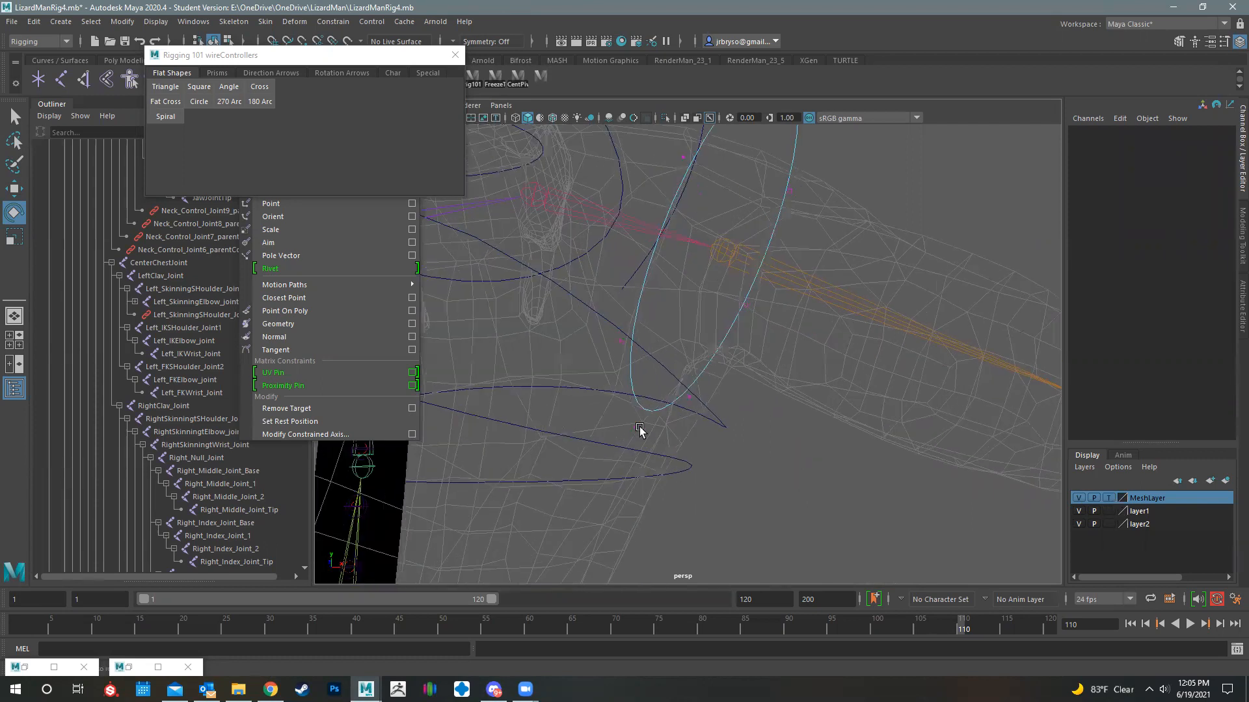
{"action": "left_click", "coordinate": [638, 429]}
{"action": "left_click_drag", "start_coordinate": [729, 463], "coordinate": [638, 436], "text": "alt"}
{"action": "key", "text": "w"}
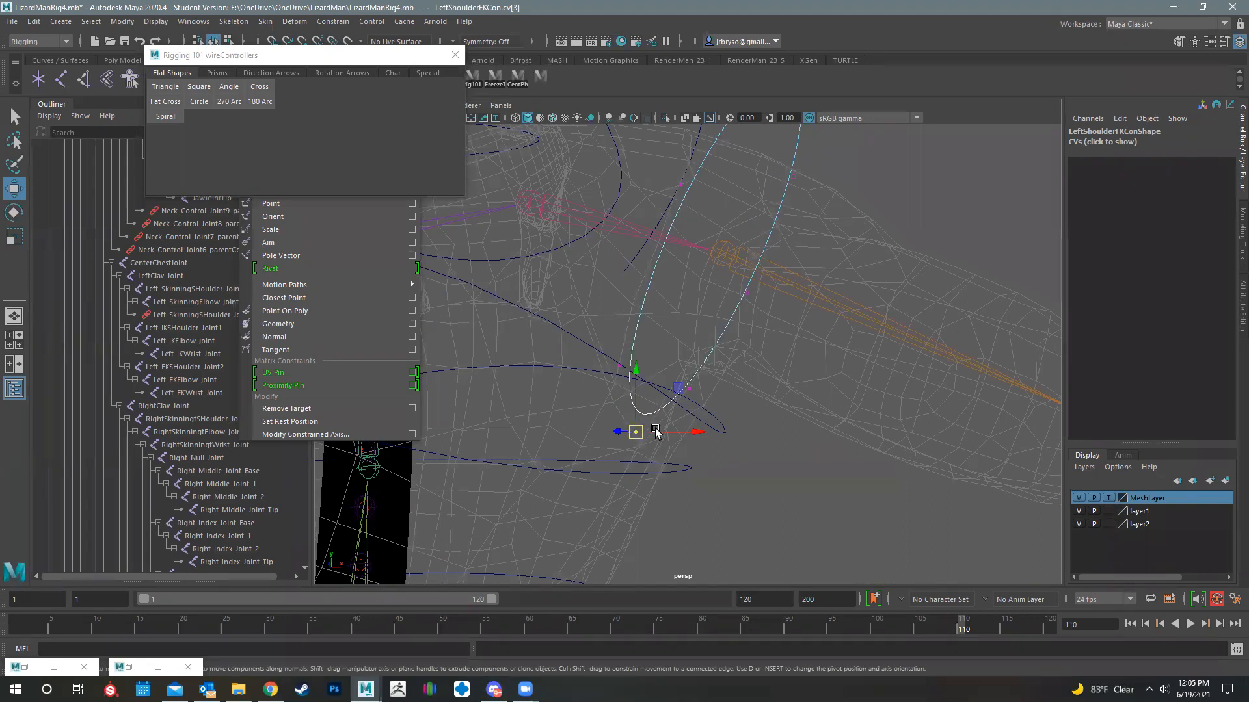
{"action": "key", "text": "b"}
{"action": "left_click_drag", "start_coordinate": [731, 433], "coordinate": [934, 452]}
{"action": "middle_click_drag", "start_coordinate": [641, 545], "coordinate": [647, 535], "text": "alt"}
{"action": "scroll", "coordinate": [707, 370], "scroll_direction": "down", "scroll_amount": 3}
{"action": "left_click_drag", "start_coordinate": [709, 362], "coordinate": [658, 377], "text": "alt"}
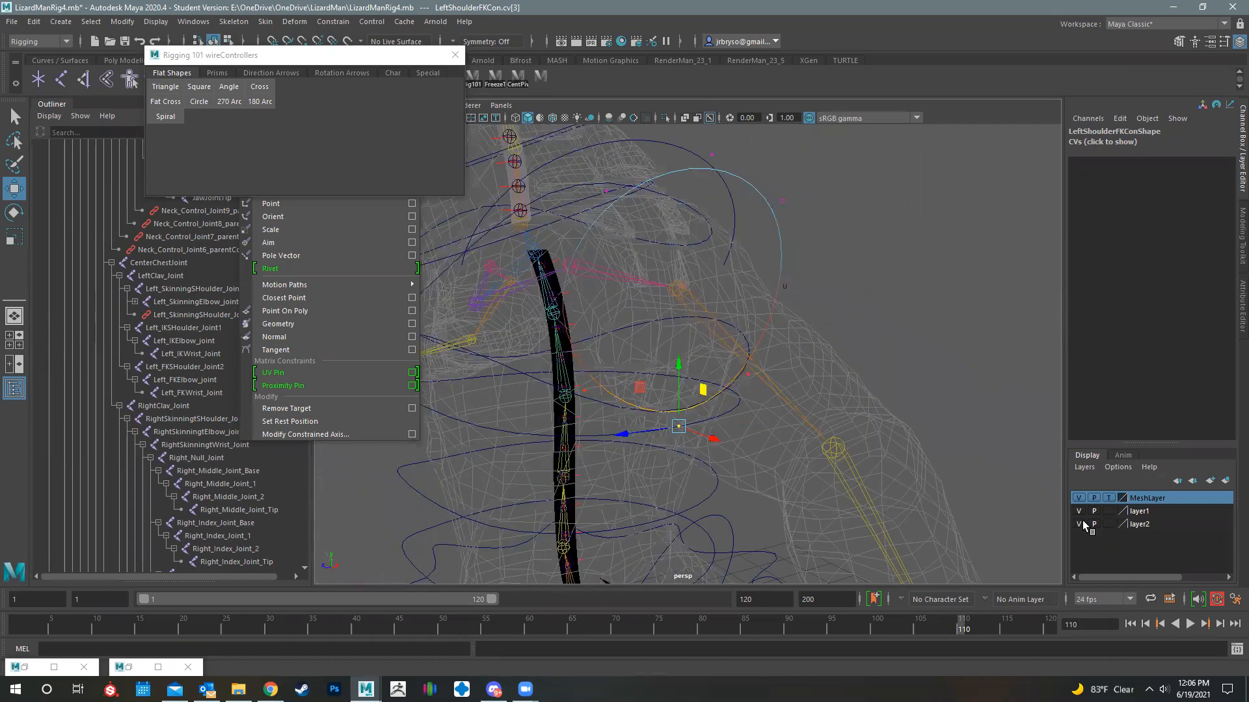
- Show the MeshLayer as a solid reference mesh and return the shoulder controller to object mode
{"action": "left_click", "coordinate": [1078, 498]}
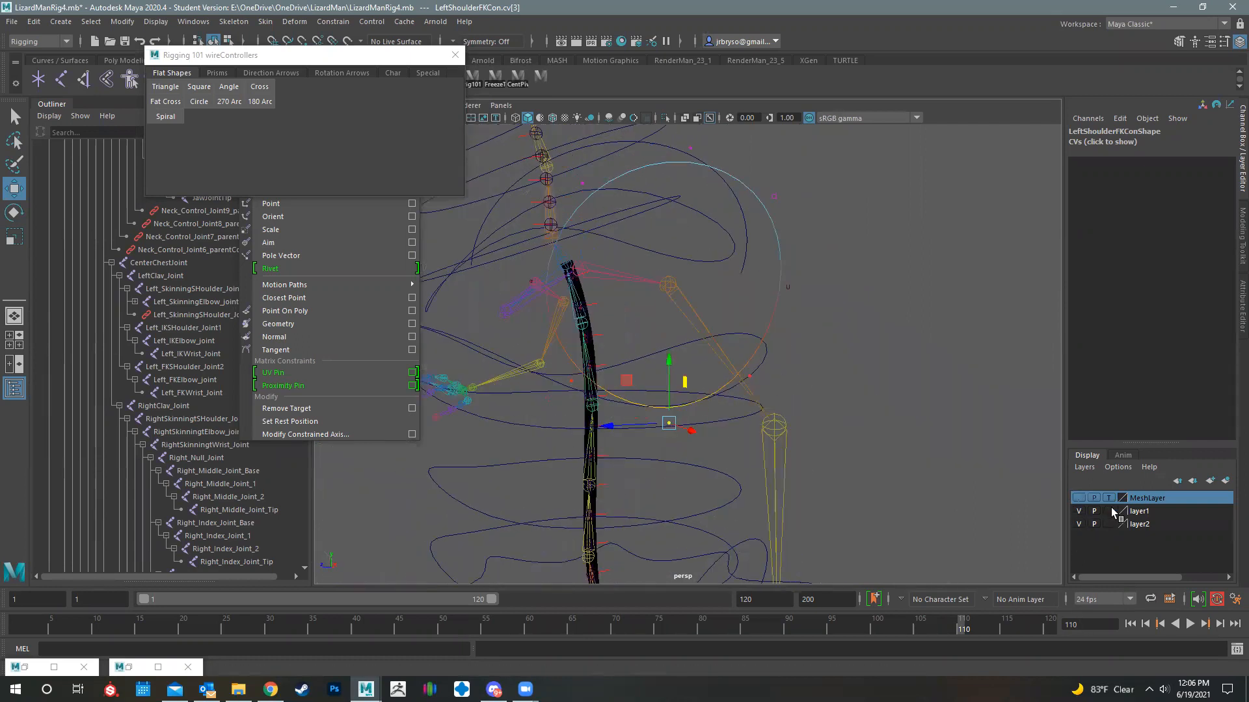
{"action": "left_click", "coordinate": [1078, 498]}
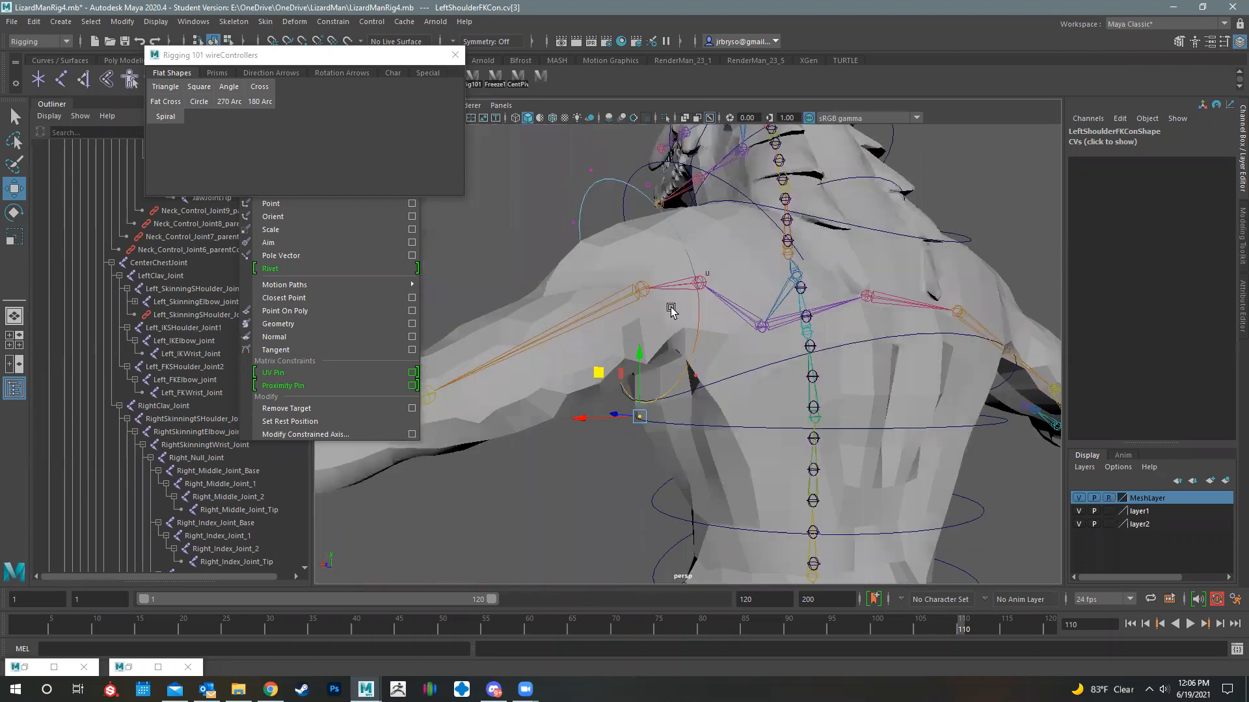
{"action": "left_click_drag", "start_coordinate": [655, 264], "coordinate": [934, 281], "text": "alt"}
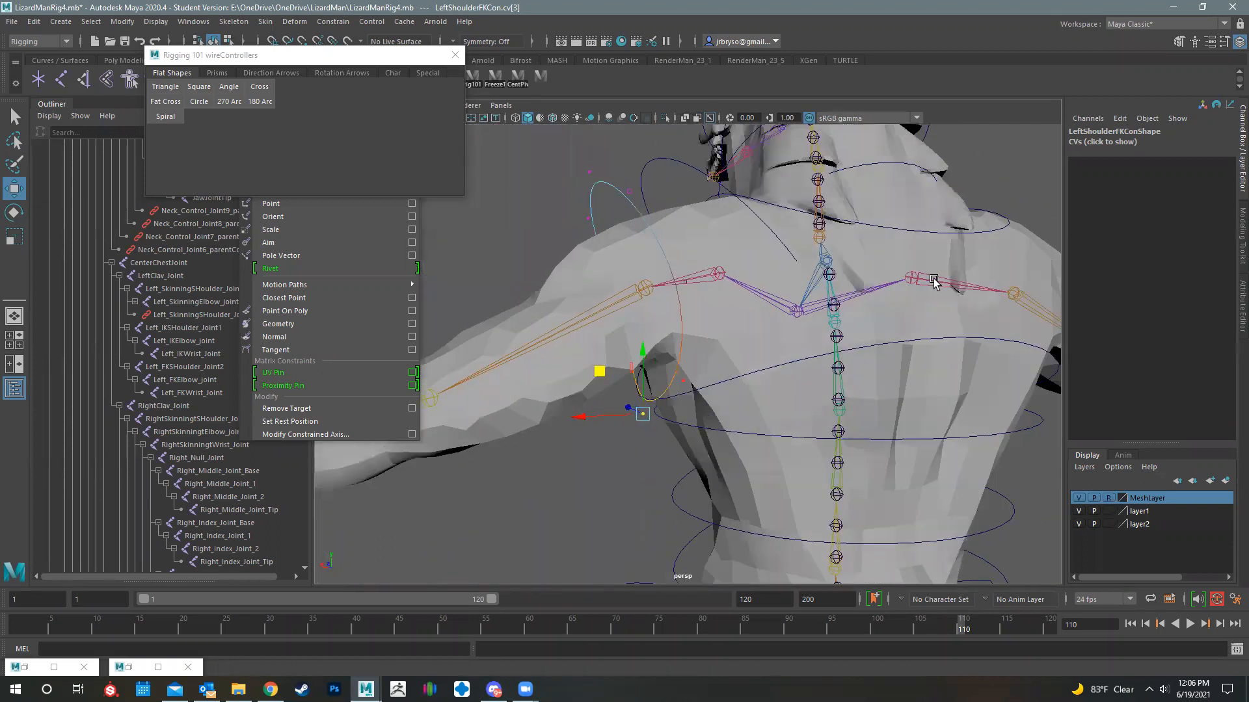
{"action": "right_click_drag", "start_coordinate": [768, 183], "coordinate": [848, 161]}
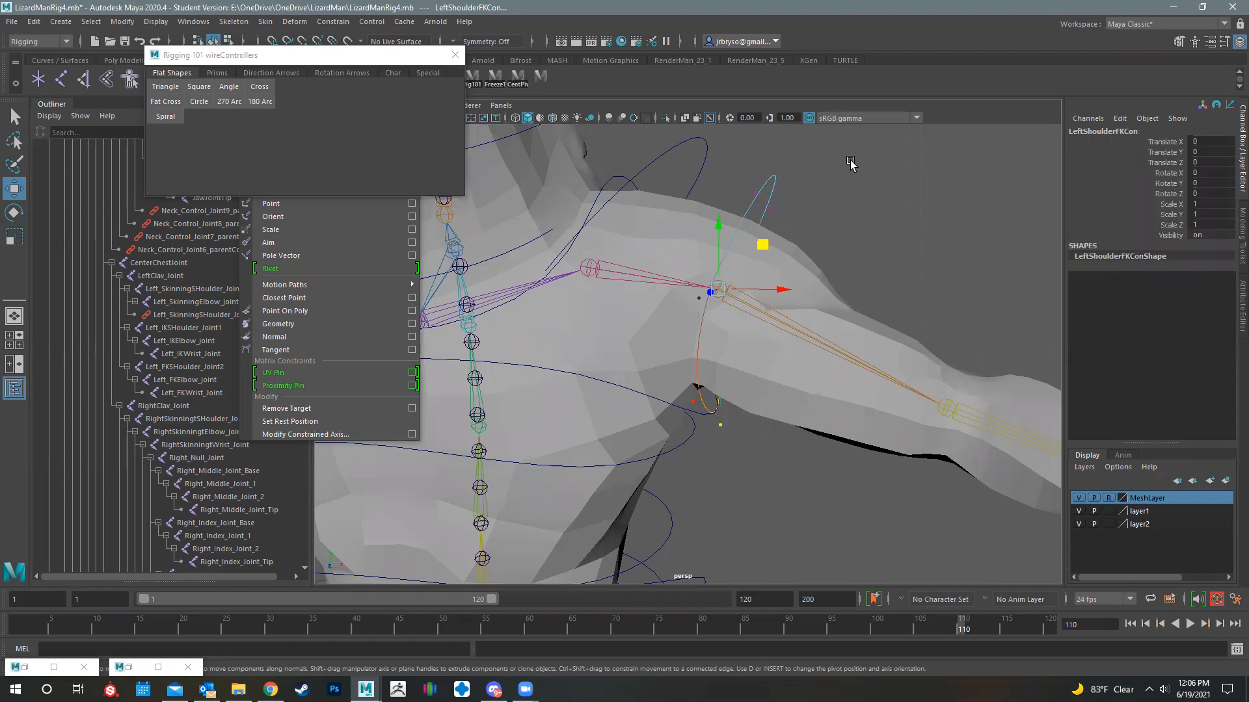
{"action": "left_click", "coordinate": [900, 220]}
- Examine how the shoulder FK controller and its rotation axes sit around the left upper arm
{"action": "right_click_drag", "start_coordinate": [909, 370], "coordinate": [583, 385], "text": "alt"}
{"action": "left_click_drag", "start_coordinate": [583, 385], "coordinate": [685, 302], "text": "alt"}
{"action": "right_click_drag", "start_coordinate": [685, 302], "coordinate": [731, 299], "text": "alt"}
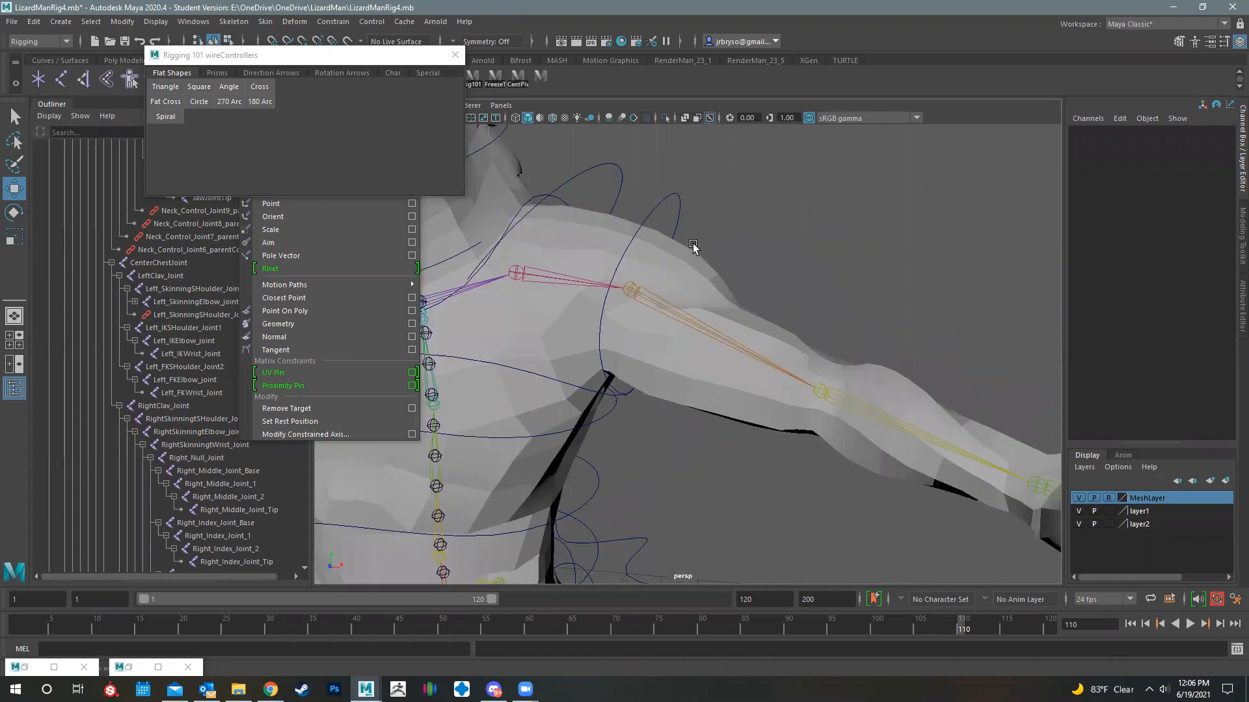
{"action": "left_click", "coordinate": [661, 205]}
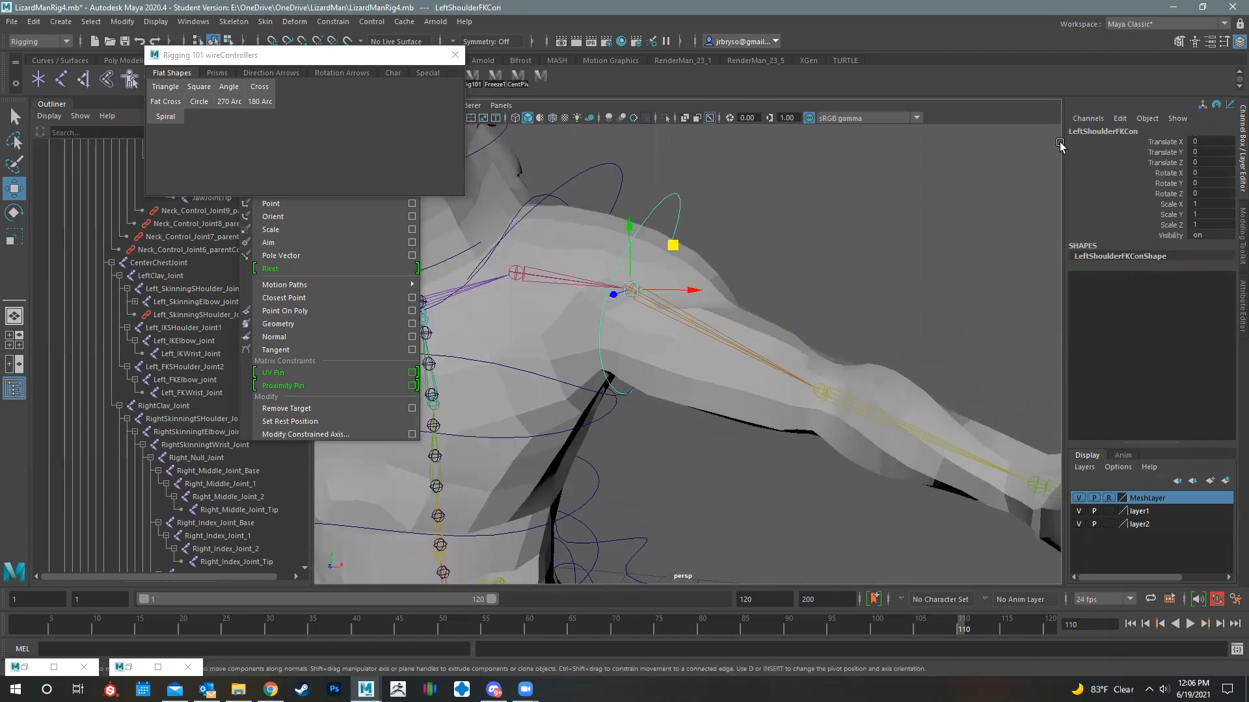
{"action": "left_click_drag", "start_coordinate": [541, 285], "coordinate": [578, 276], "text": "alt"}
{"action": "left_click", "coordinate": [14, 212]}
{"action": "left_click_drag", "start_coordinate": [655, 337], "coordinate": [687, 368], "text": "alt"}
- Create another Circle controller from the flat shapes and group it
{"action": "left_click", "coordinate": [199, 88]}
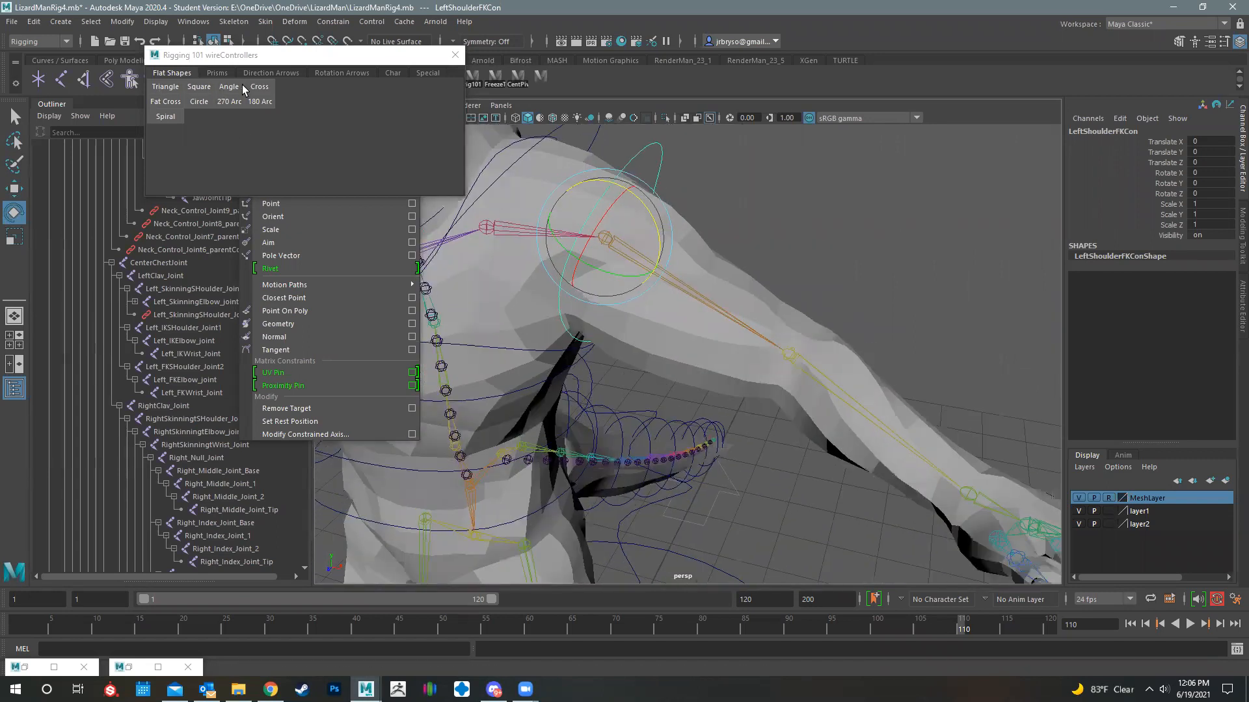
{"action": "left_click_drag", "start_coordinate": [870, 335], "coordinate": [614, 362], "text": "alt"}
{"action": "key", "text": "a"}
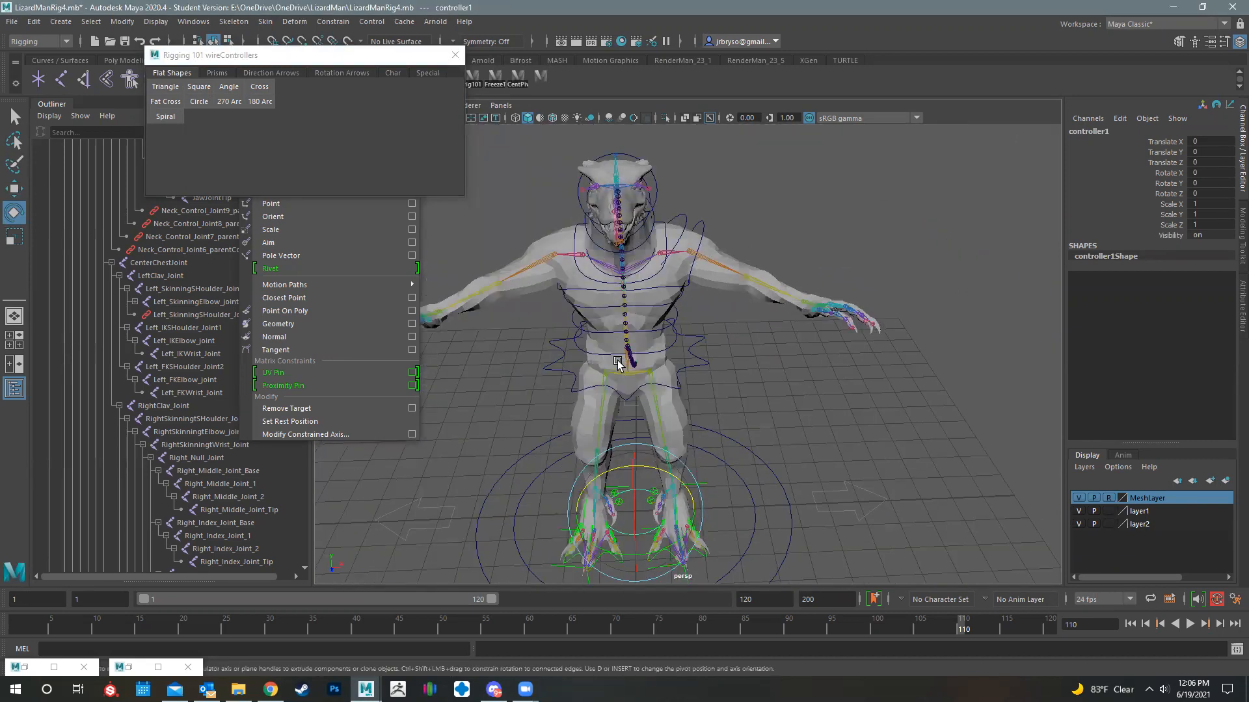
{"action": "key", "text": "w"}
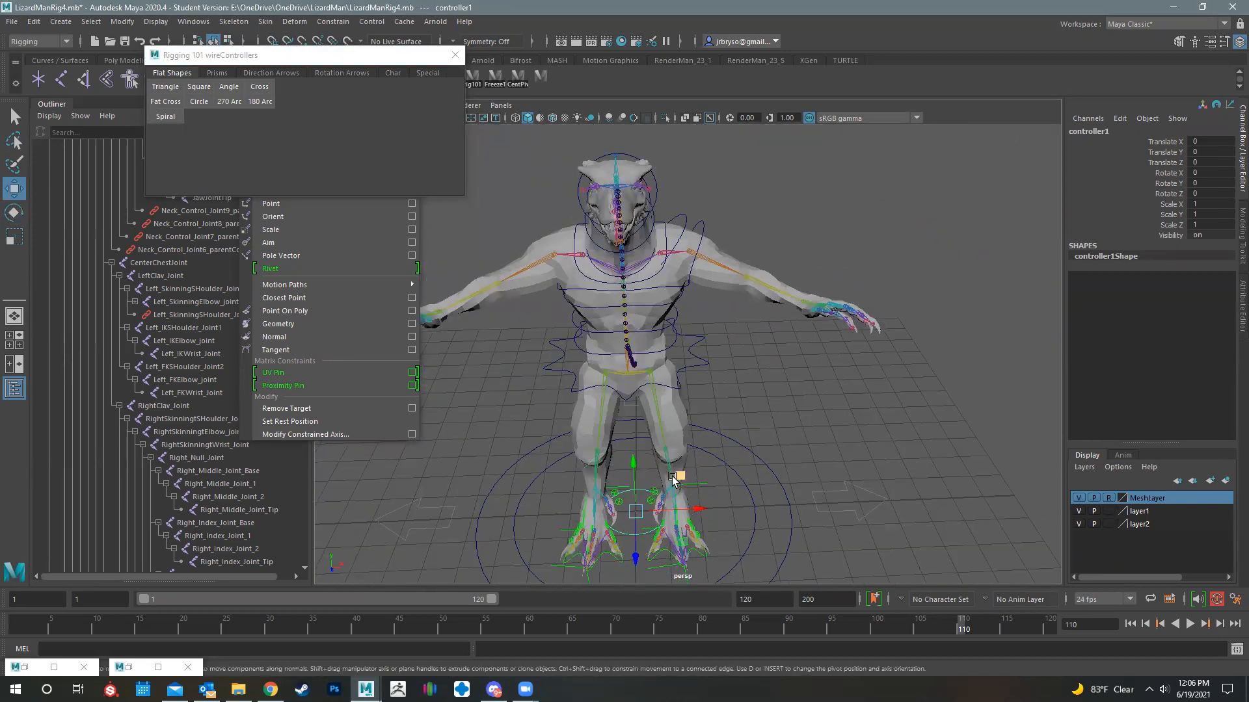
{"action": "key", "text": "ctrl+g"}
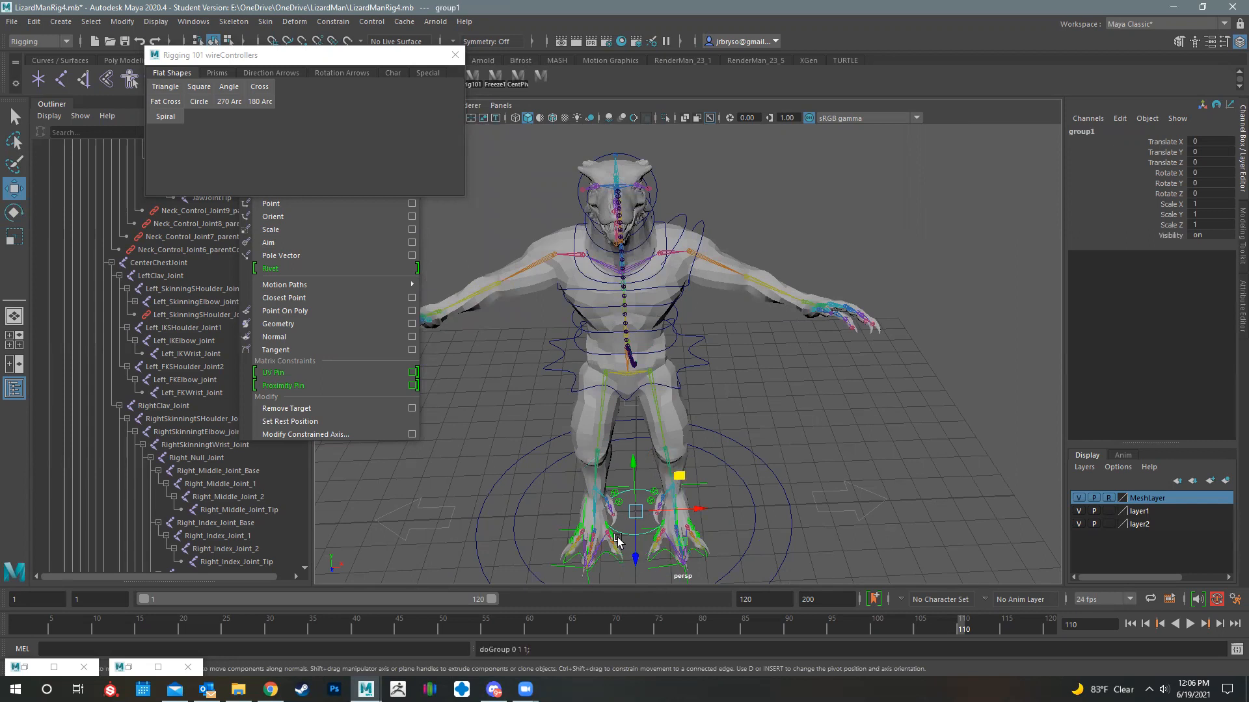
- Hide the MeshLayer and snap the new controller's group from the origin onto the left elbow joint
{"action": "left_click_drag", "start_coordinate": [635, 512], "coordinate": [677, 383]}
{"action": "left_click_drag", "start_coordinate": [732, 338], "coordinate": [748, 278]}
{"action": "left_click", "coordinate": [1078, 498]}
{"action": "key", "text": "f"}
{"action": "left_click_drag", "start_coordinate": [821, 423], "coordinate": [813, 472], "text": "alt"}
{"action": "middle_click_drag", "start_coordinate": [815, 475], "coordinate": [864, 506], "text": "alt"}
{"action": "right_click_drag", "start_coordinate": [864, 506], "coordinate": [831, 354], "text": "alt"}
{"action": "left_click_drag", "start_coordinate": [831, 354], "coordinate": [858, 387], "text": "alt"}
- Rename the elbow controller's group LeftFKElbowConOffsetGrp
{"action": "double_click", "coordinate": [1084, 133]}
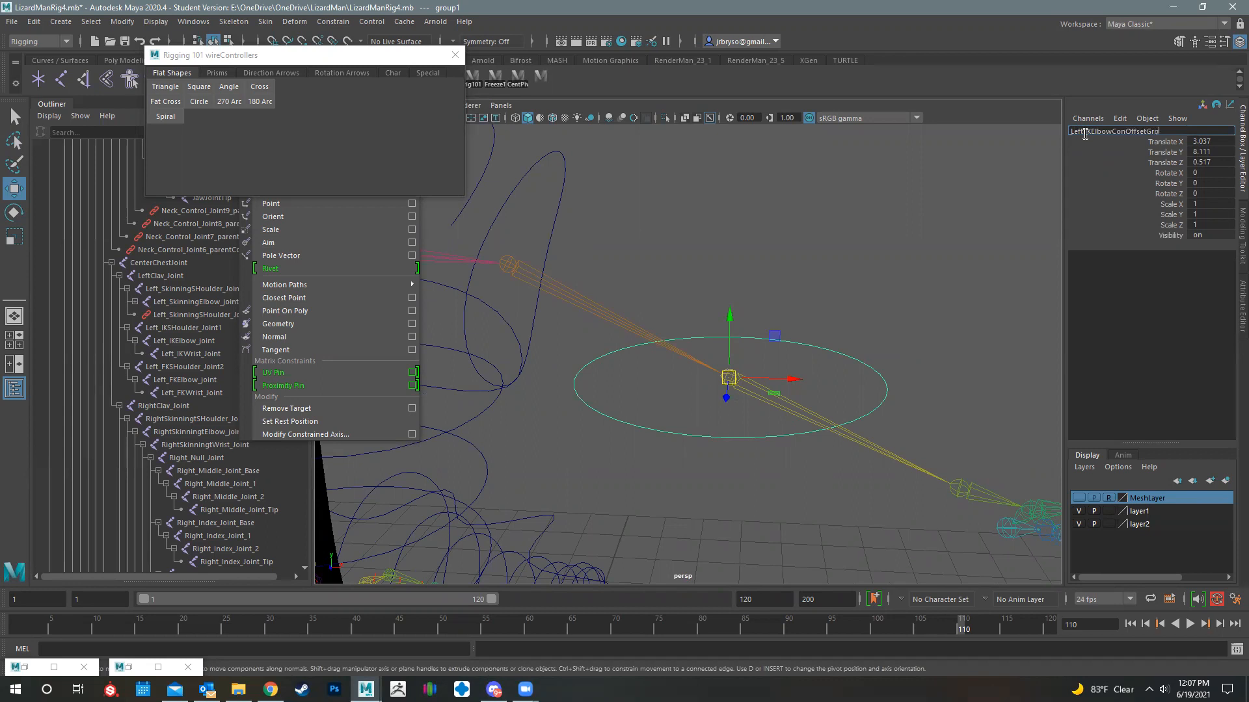
{"action": "key", "text": "Return"}
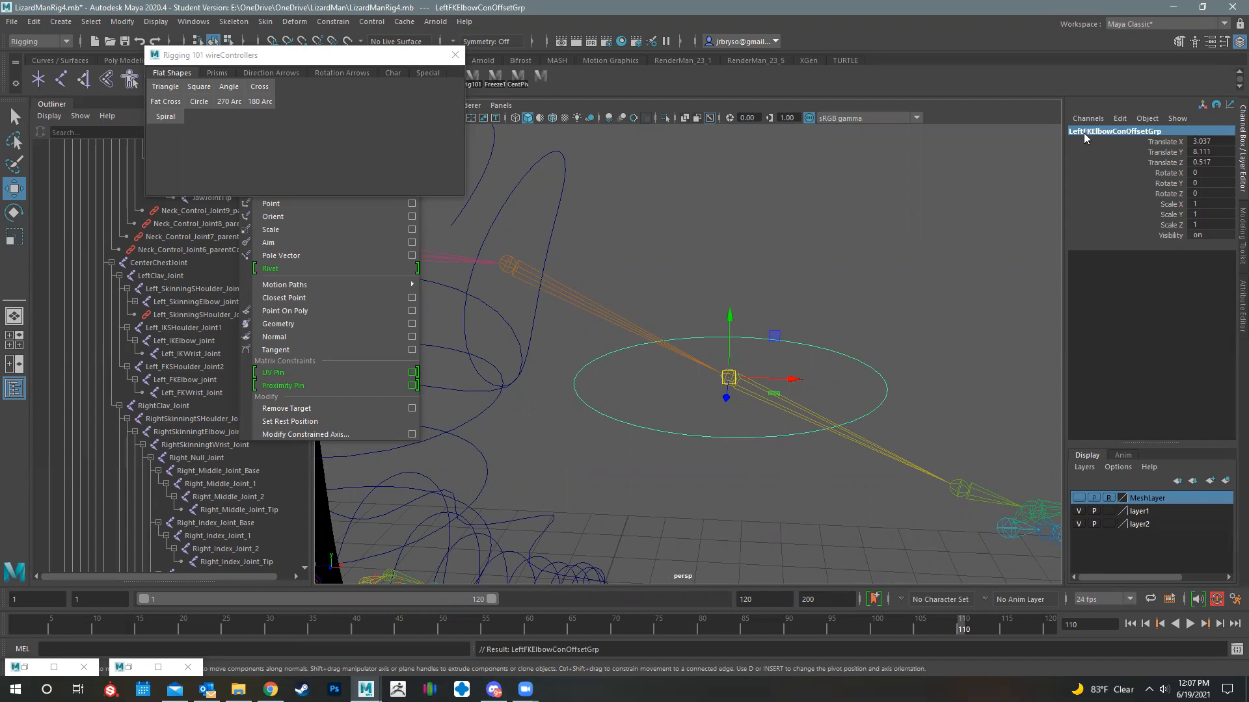
- Rename the elbow circle controller LeftFKElbowCon
{"action": "left_click_drag", "start_coordinate": [830, 329], "coordinate": [884, 380]}
{"action": "double_click", "coordinate": [1092, 130]}
{"action": "type", "text": "LeftFKElbow"}
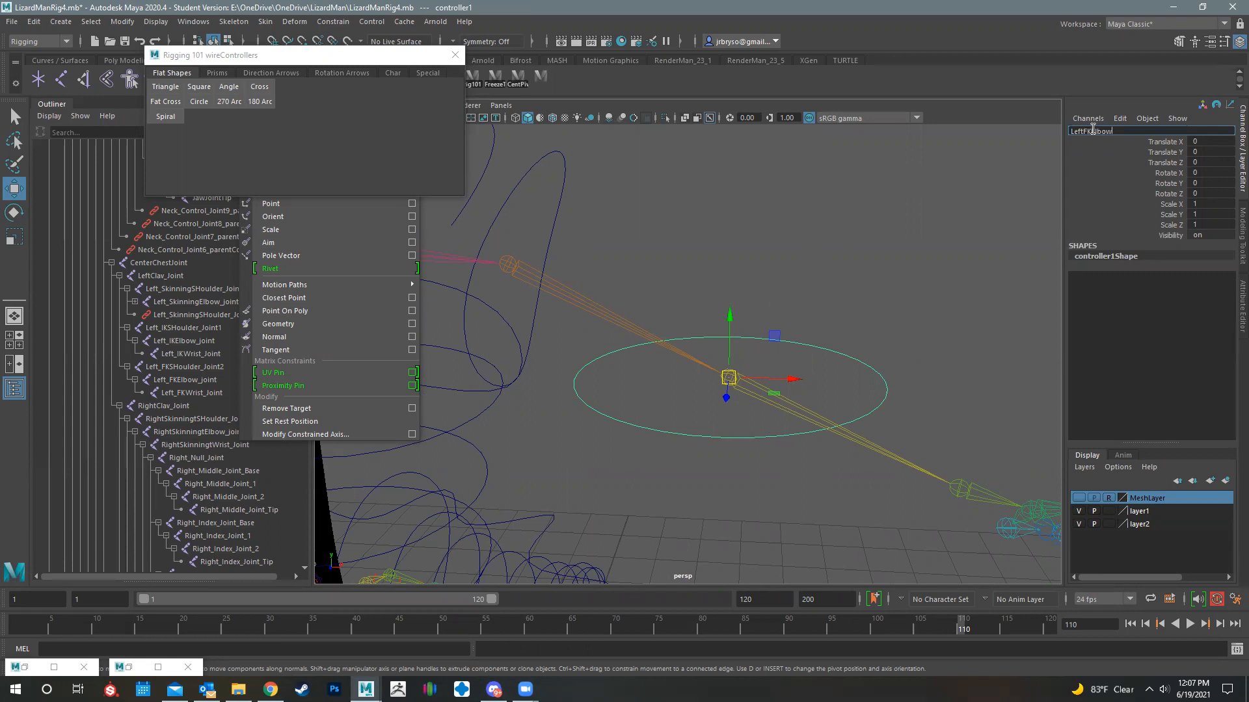
{"action": "type", "text": "Con"}
{"action": "key", "text": "Return"}
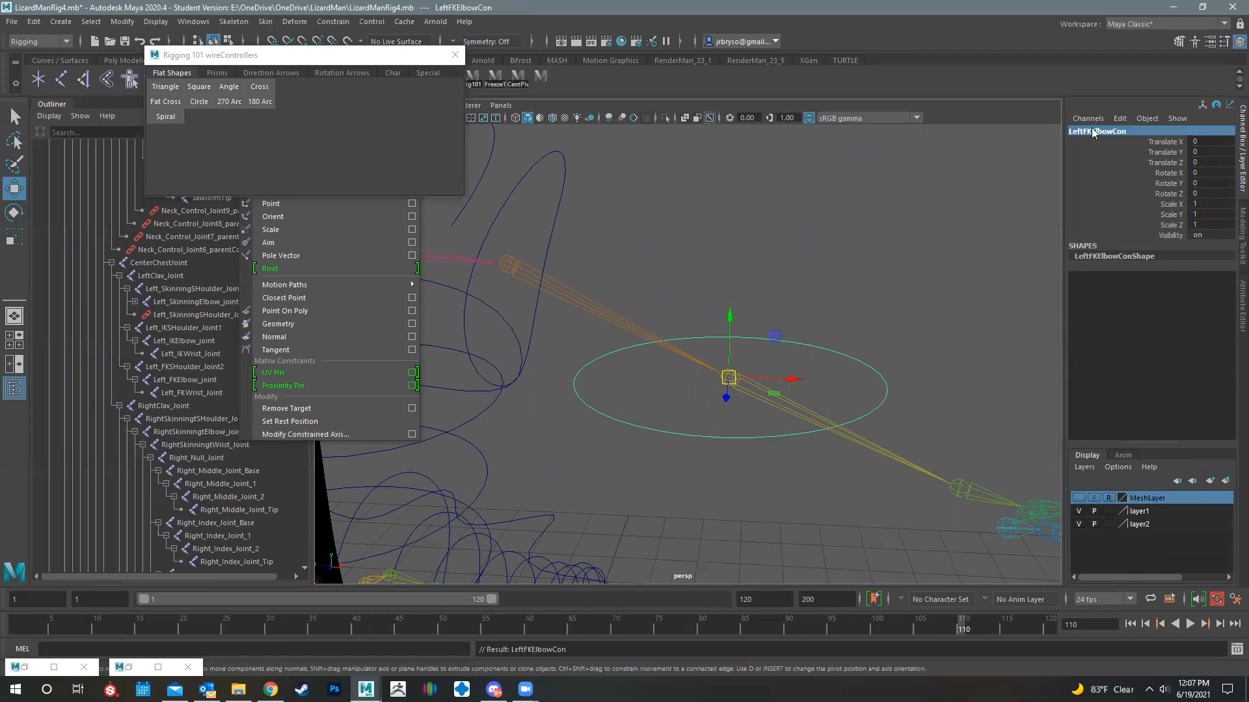
{"action": "left_click", "coordinate": [883, 394]}
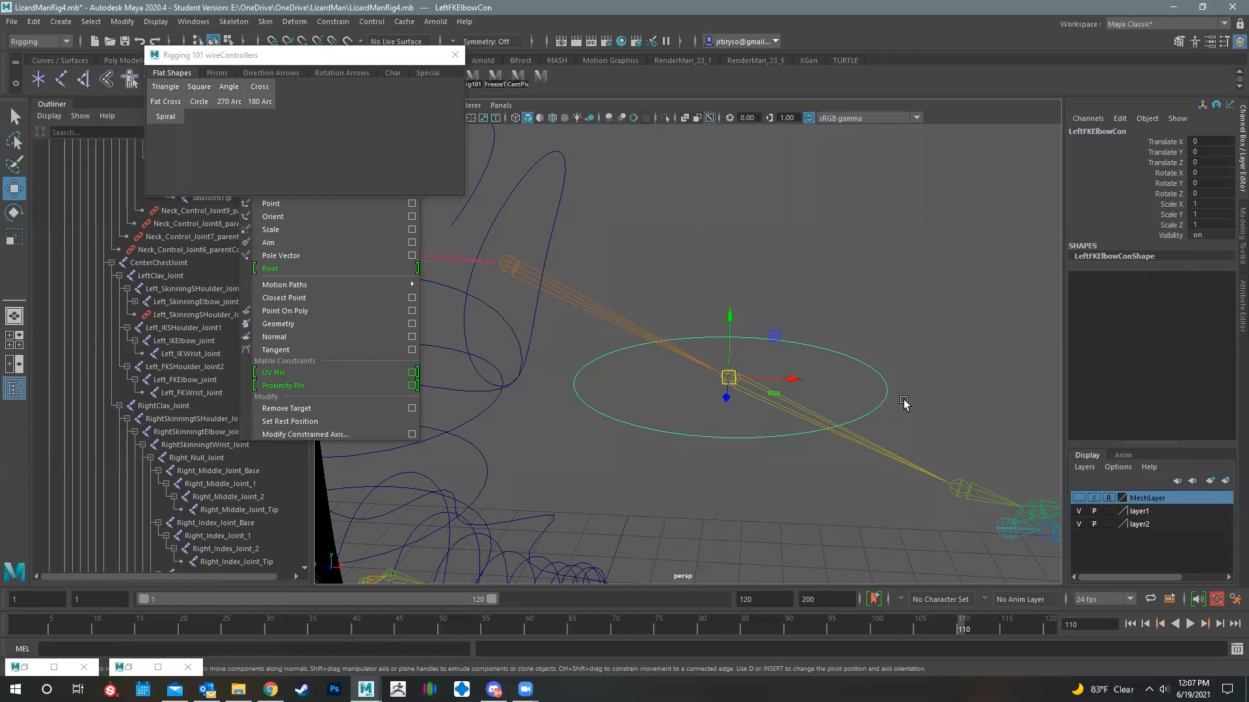
- Show the MeshLayer and set the elbow controller's offset group to 90 degrees of Z rotation
{"action": "key", "text": "r"}
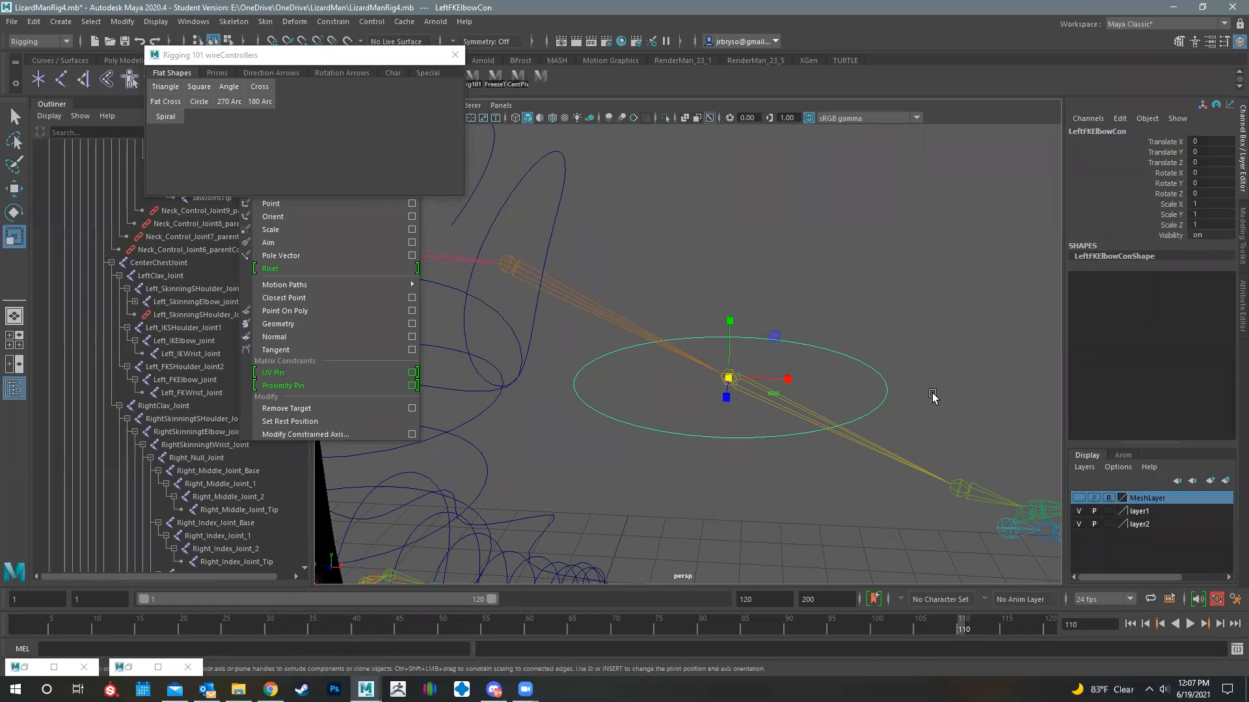
{"action": "key", "text": "Up"}
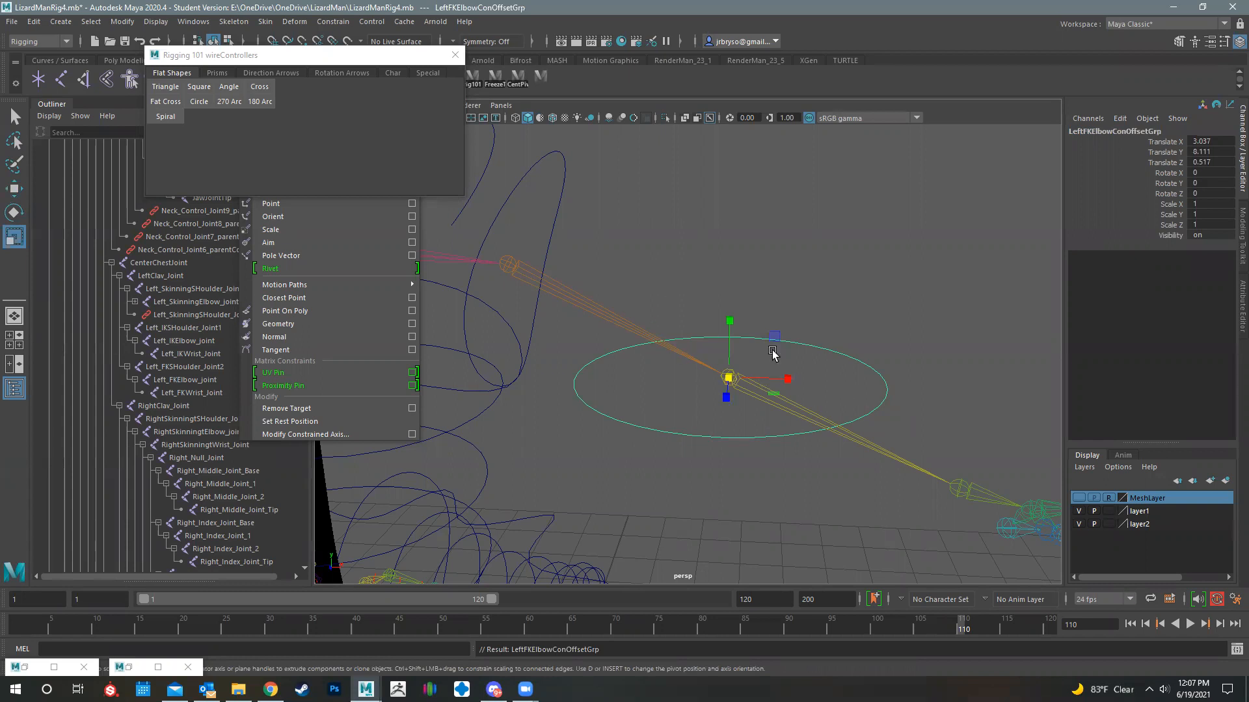
{"action": "key", "text": "e"}
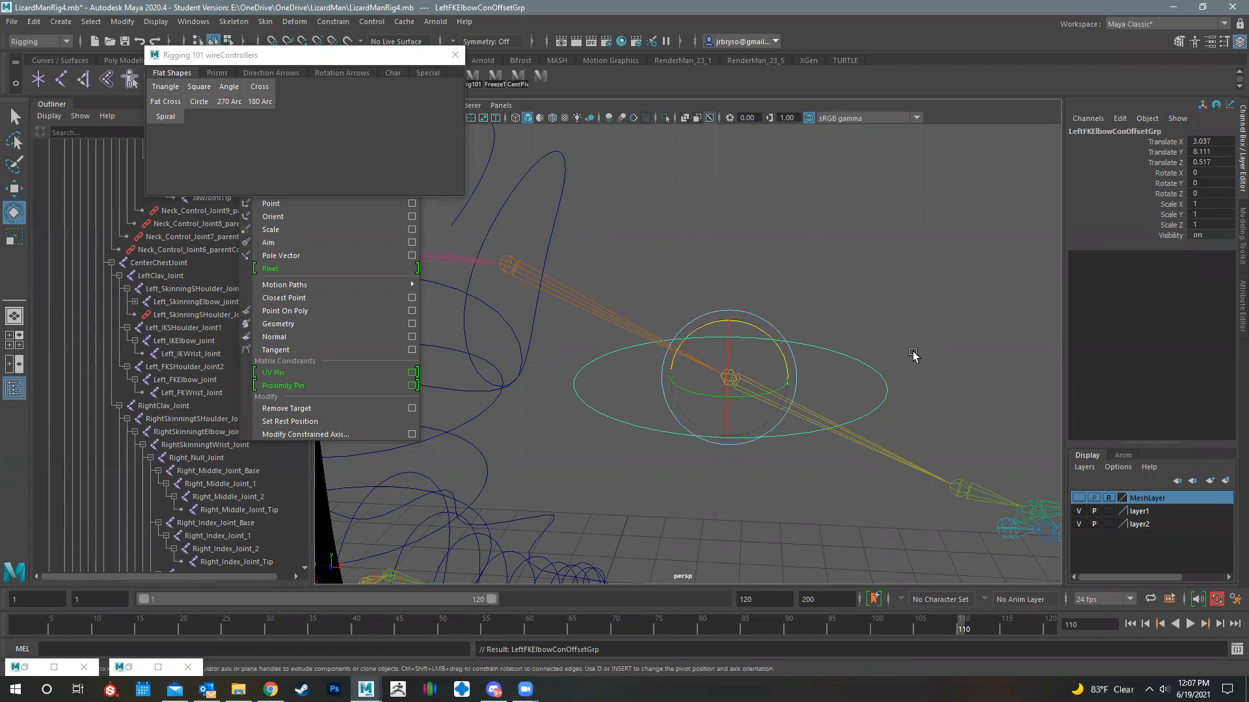
{"action": "left_click", "coordinate": [1079, 498]}
{"action": "left_click_drag", "start_coordinate": [754, 321], "coordinate": [600, 322]}
{"action": "double_click", "coordinate": [1222, 196]}
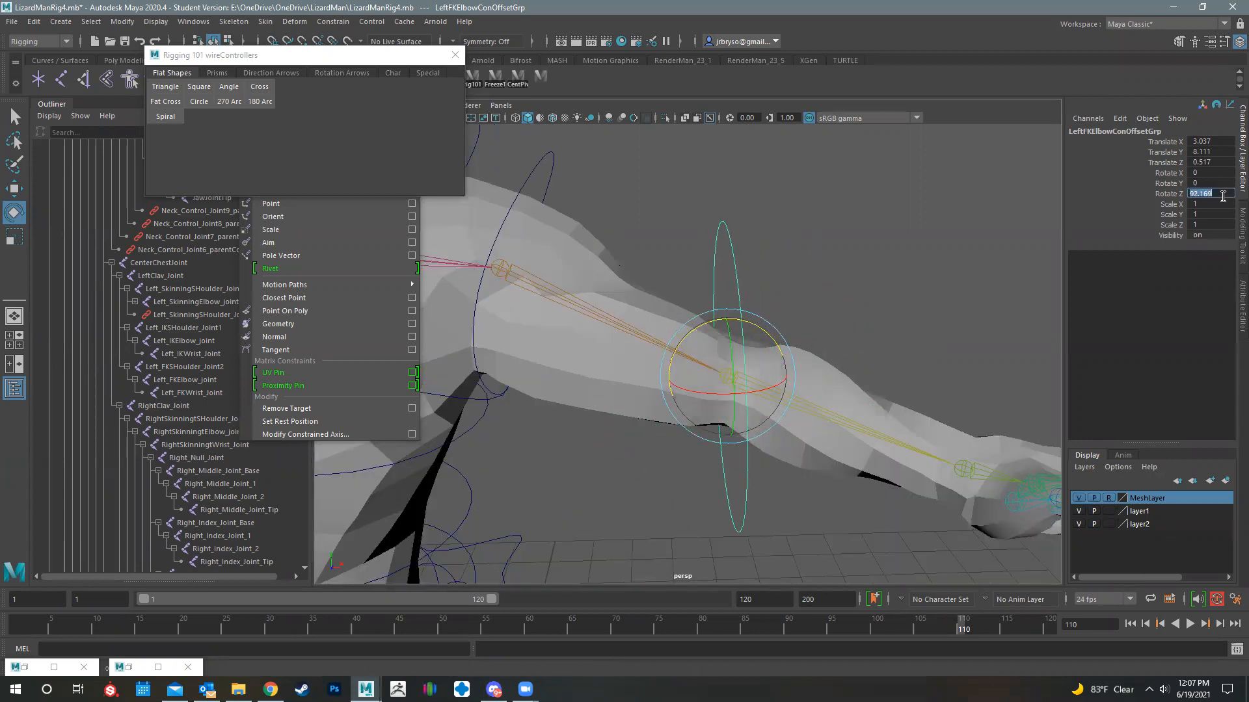
{"action": "type", "text": "90"}
{"action": "key", "text": "Return"}
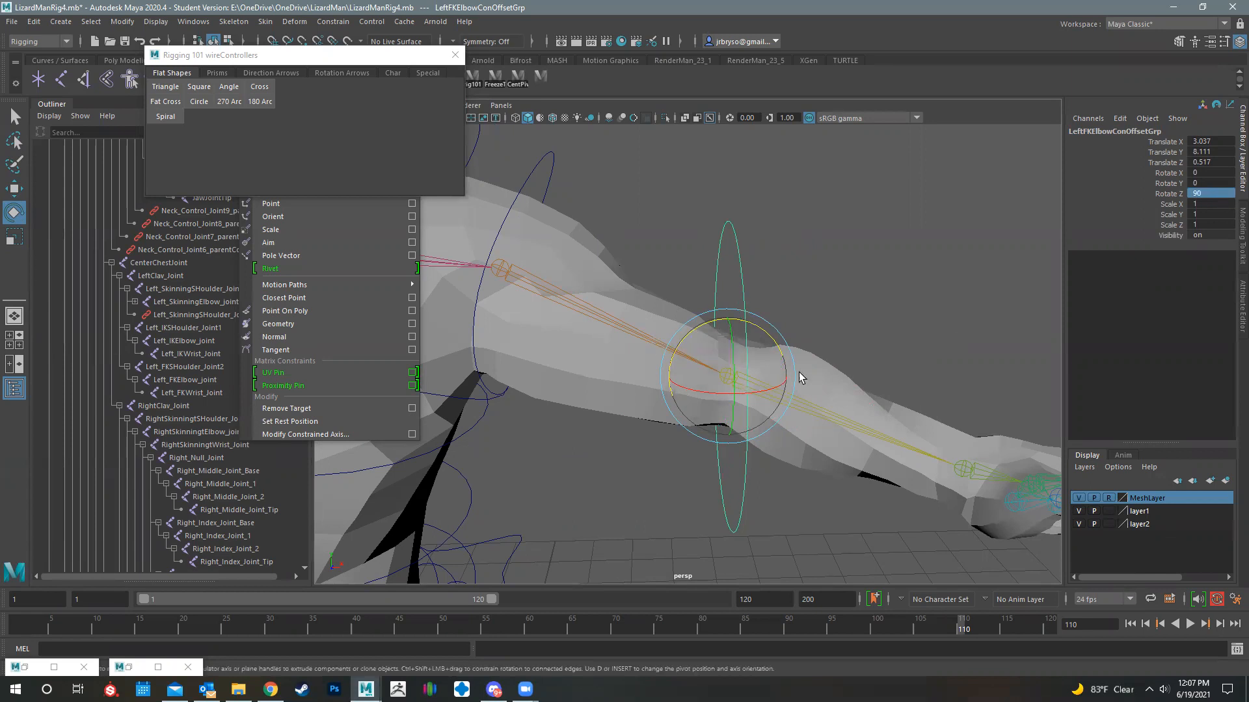
- Scale the elbow controller's offset group uniformly to about 0.45 and freeze its transformations
{"action": "left_click_drag", "start_coordinate": [739, 429], "coordinate": [727, 380], "text": "alt"}
{"action": "key", "text": "r"}
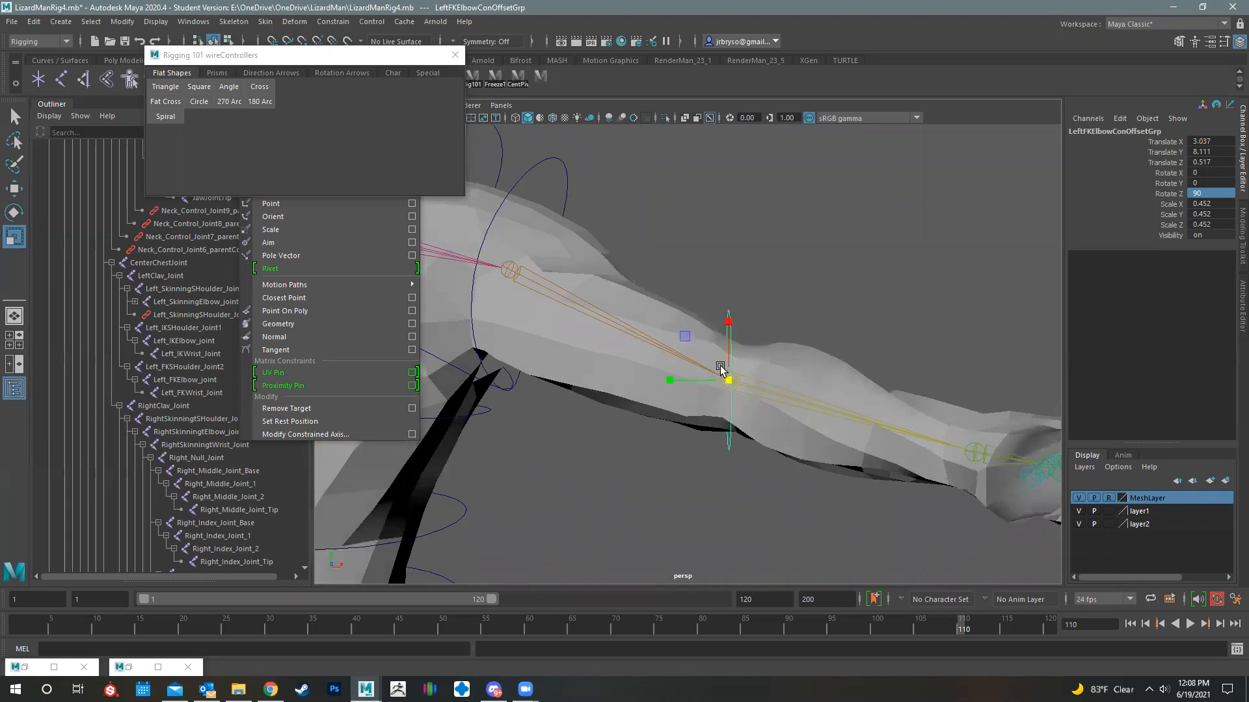
{"action": "left_click", "coordinate": [122, 22]}
{"action": "left_click", "coordinate": [169, 79]}
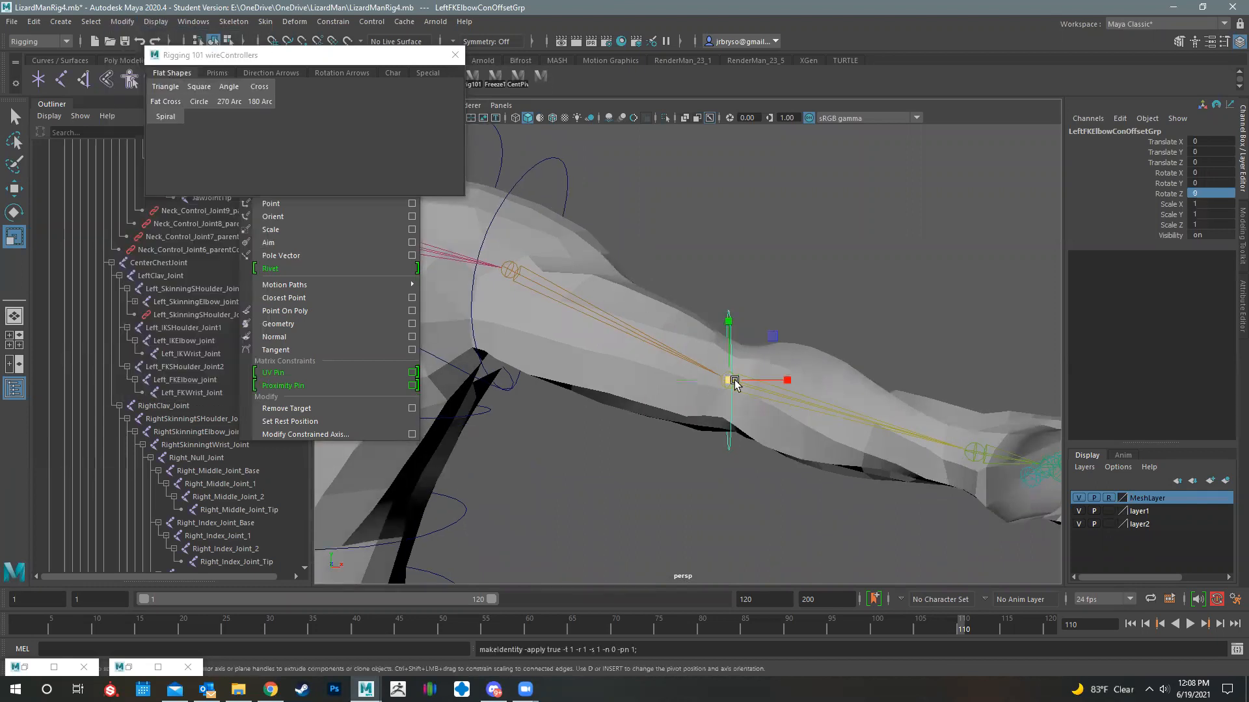
- Rotate the elbow offset group to about 8.2, -26.1 and -17.2 degrees in X, Y and Z to align it with the arm
{"action": "left_click_drag", "start_coordinate": [790, 365], "coordinate": [704, 302], "text": "alt"}
{"action": "key", "text": "e"}
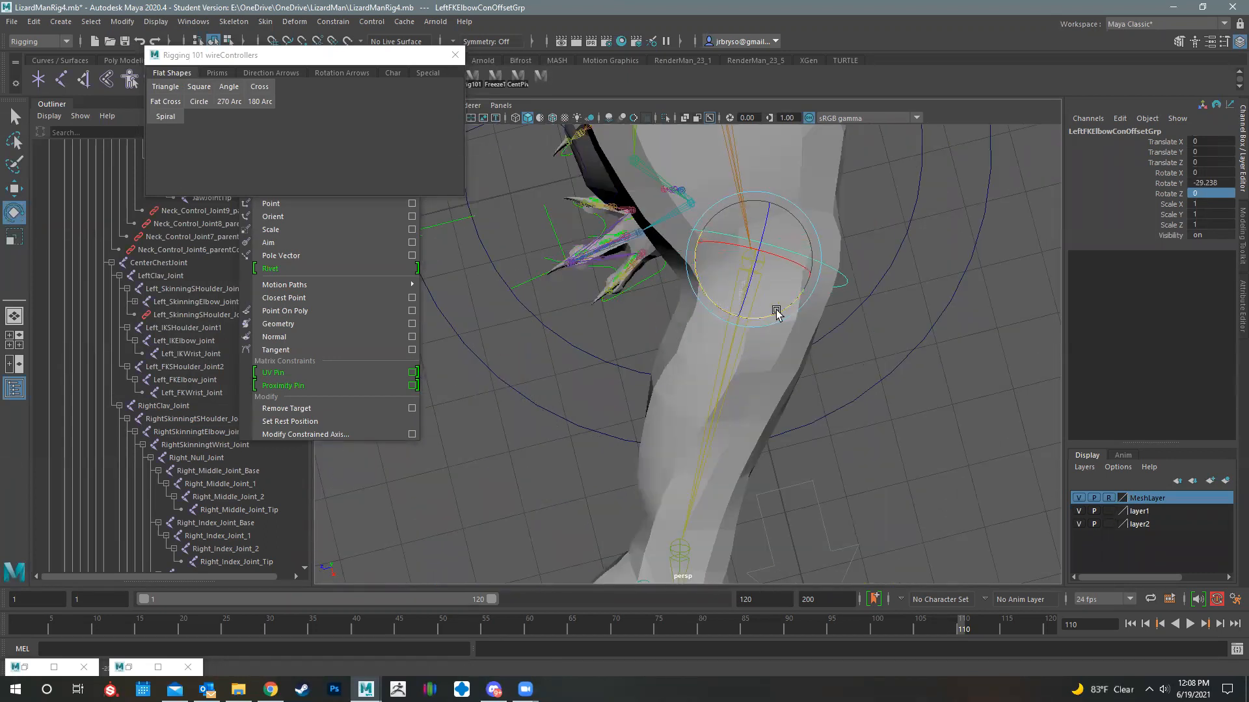
{"action": "left_click_drag", "start_coordinate": [821, 251], "coordinate": [796, 256], "text": "alt"}
{"action": "mouse_move", "coordinate": [624, 320]}
{"action": "left_mouse_down", "text": "alt"}
{"action": "mouse_move", "coordinate": [650, 332]}
{"action": "mouse_move", "coordinate": [641, 318]}
{"action": "left_mouse_up", "text": "alt"}
{"action": "left_click_drag", "start_coordinate": [633, 319], "coordinate": [761, 442]}
{"action": "key", "text": "space"}
{"action": "key", "text": "space"}
{"action": "middle_click_drag", "start_coordinate": [947, 441], "coordinate": [695, 335], "text": "alt"}
{"action": "key", "text": "space"}
{"action": "key", "text": "space"}
{"action": "scroll", "coordinate": [695, 335], "scroll_direction": "up", "scroll_amount": 3}
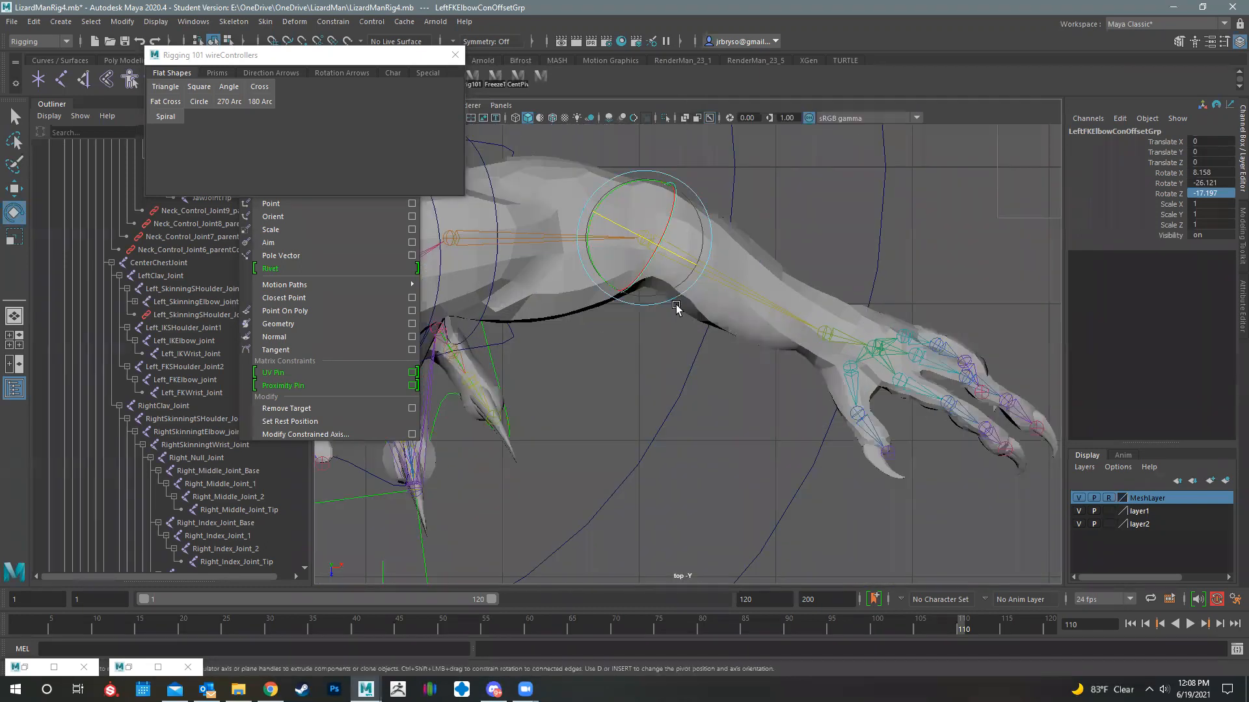
- Examine the elbow controller's alignment with the left arm in the front, side and perspective views
{"action": "key", "text": "space"}
{"action": "key", "text": "space"}
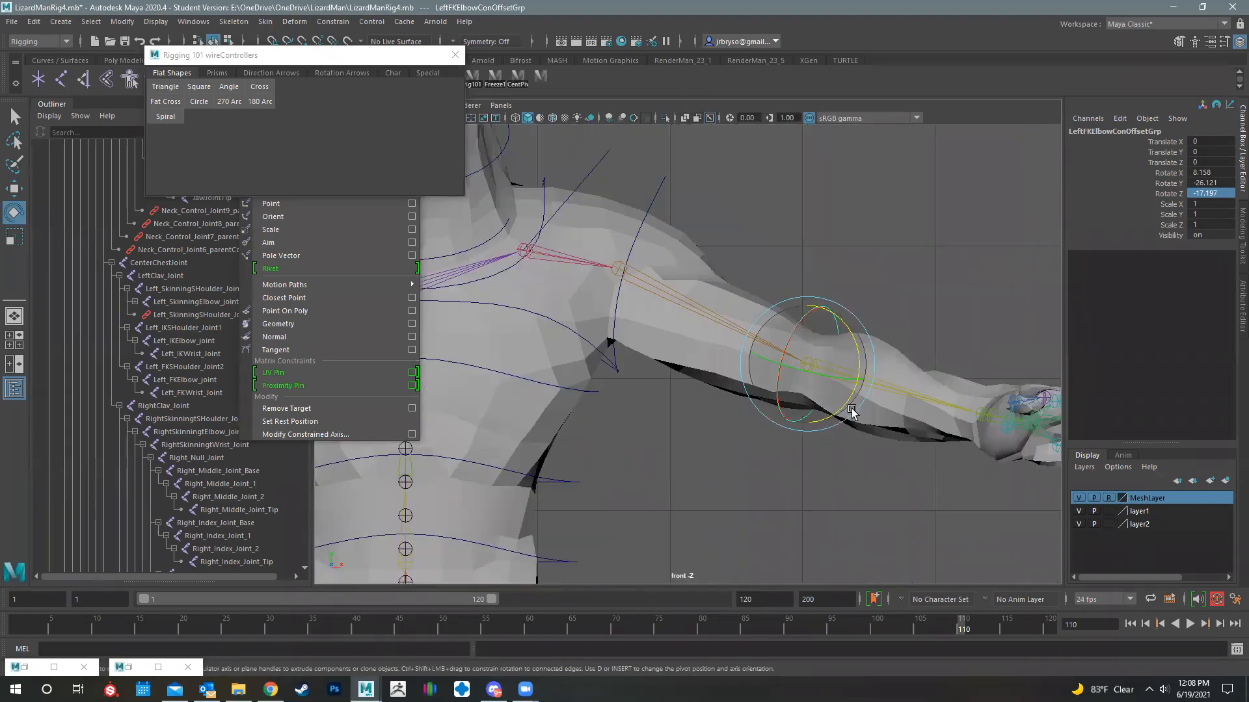
{"action": "key", "text": "space"}
{"action": "key", "text": "space"}
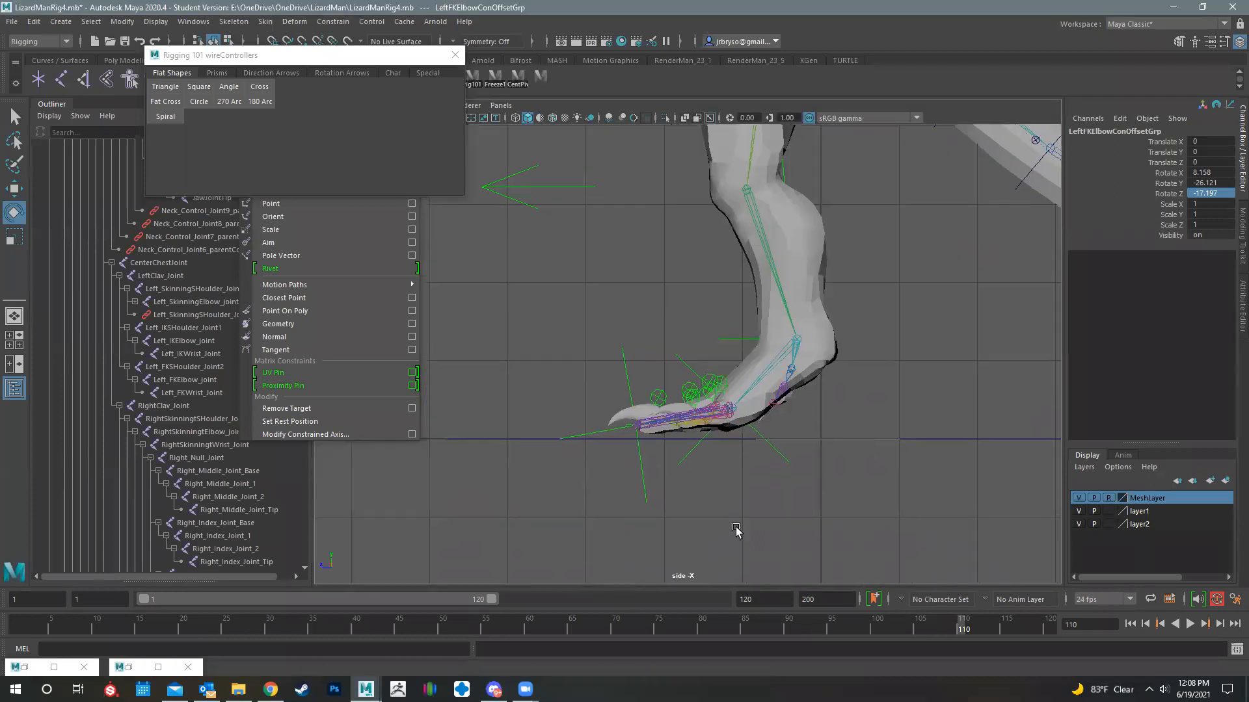
{"action": "middle_click_drag", "start_coordinate": [781, 188], "coordinate": [829, 482], "text": "alt"}
{"action": "middle_click_drag", "start_coordinate": [868, 224], "coordinate": [926, 394], "text": "alt"}
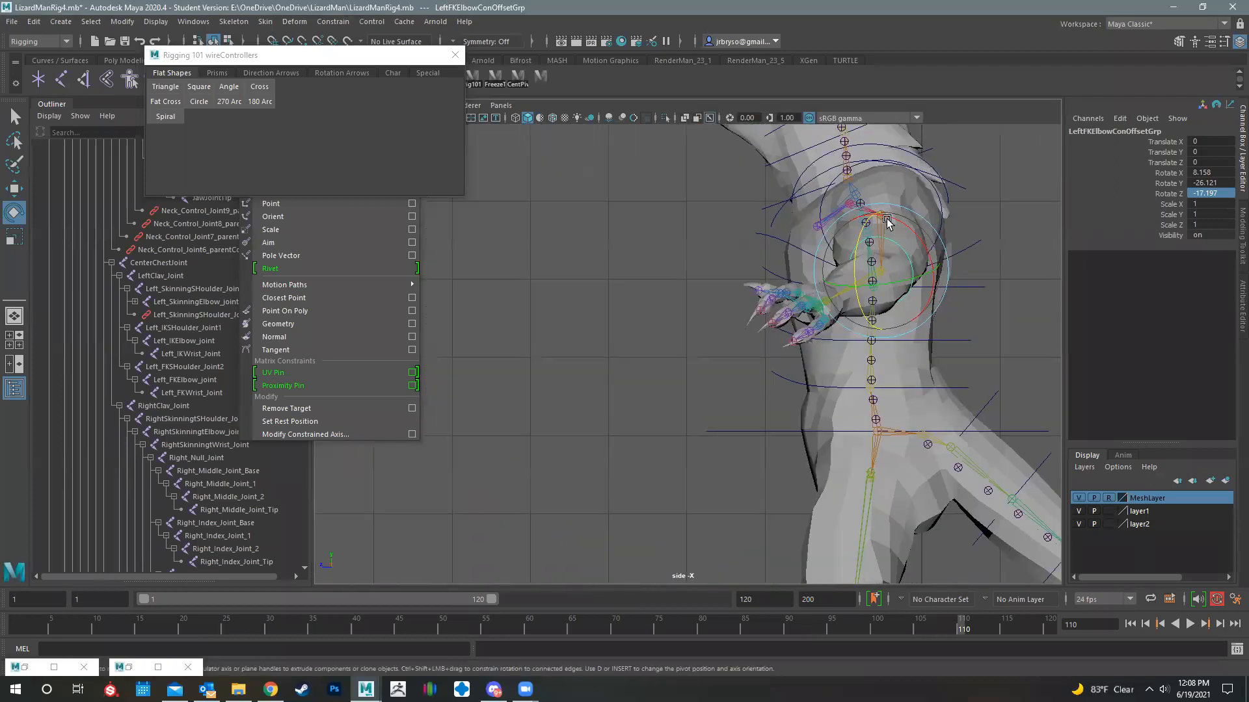
{"action": "key", "text": "space"}
{"action": "key", "text": "space"}
{"action": "left_click_drag", "start_coordinate": [646, 369], "coordinate": [714, 306], "text": "alt"}
{"action": "left_click_drag", "start_coordinate": [843, 309], "coordinate": [756, 220], "text": "alt"}
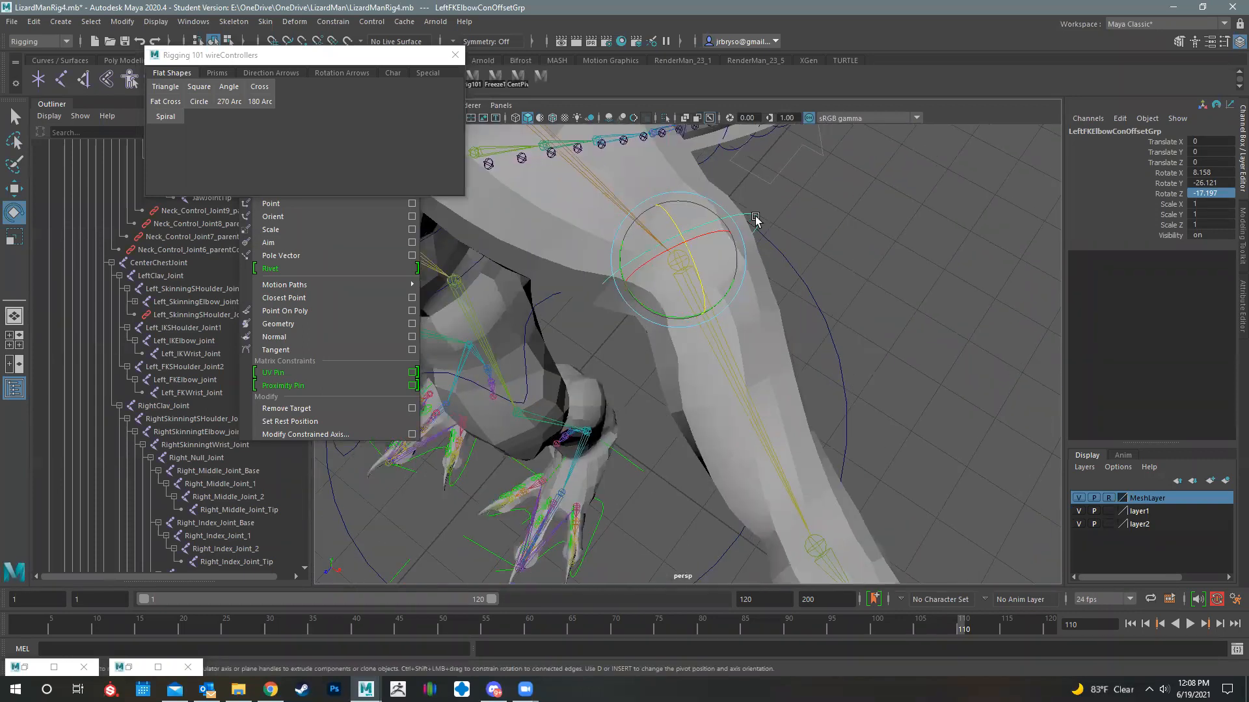
- Select control vertices on the LeftFKElbowCon curve and move them outward so the curve clears the elbow mesh
{"action": "left_click", "coordinate": [755, 217]}
{"action": "right_click_drag", "start_coordinate": [755, 218], "coordinate": [682, 224]}
{"action": "middle_click_drag", "start_coordinate": [752, 408], "coordinate": [987, 449], "text": "alt"}
{"action": "left_click_drag", "start_coordinate": [986, 451], "coordinate": [722, 440], "text": "alt"}
{"action": "left_click", "coordinate": [880, 411]}
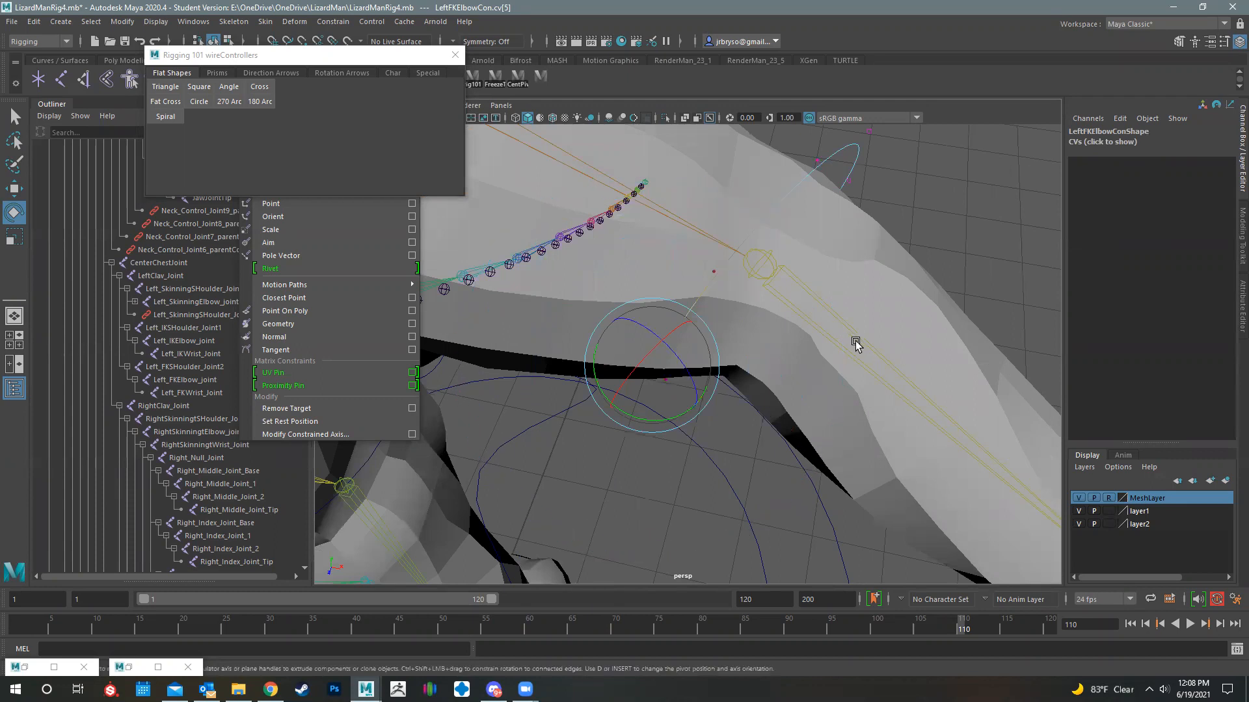
{"action": "key", "text": "w"}
{"action": "left_click_drag", "start_coordinate": [685, 412], "coordinate": [850, 335]}
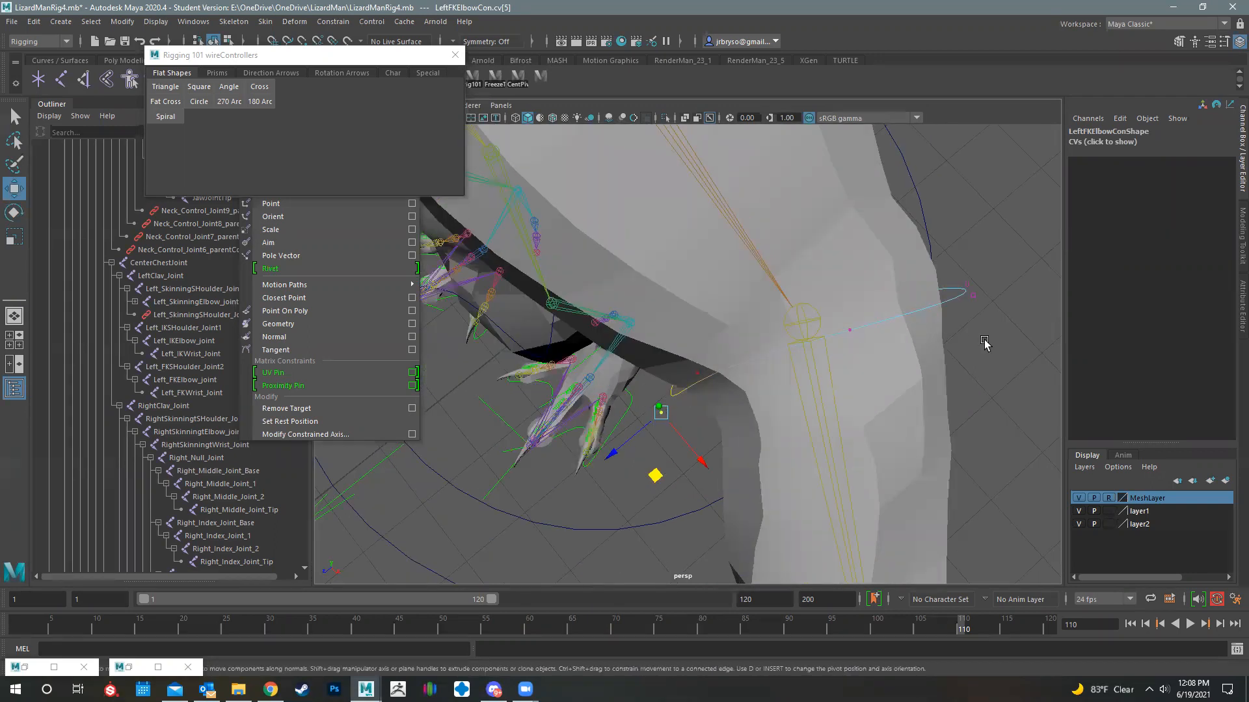
{"action": "right_click_drag", "start_coordinate": [849, 332], "coordinate": [910, 315]}
- Test the elbow controller with a rotation about its Y axis and undo that rotation
{"action": "scroll", "coordinate": [610, 411], "scroll_direction": "down", "scroll_amount": 2}
{"action": "scroll", "coordinate": [677, 333], "scroll_direction": "down", "scroll_amount": 4}
{"action": "left_click_drag", "start_coordinate": [630, 333], "coordinate": [724, 398], "text": "alt"}
{"action": "left_click", "coordinate": [723, 399]}
{"action": "key", "text": "e"}
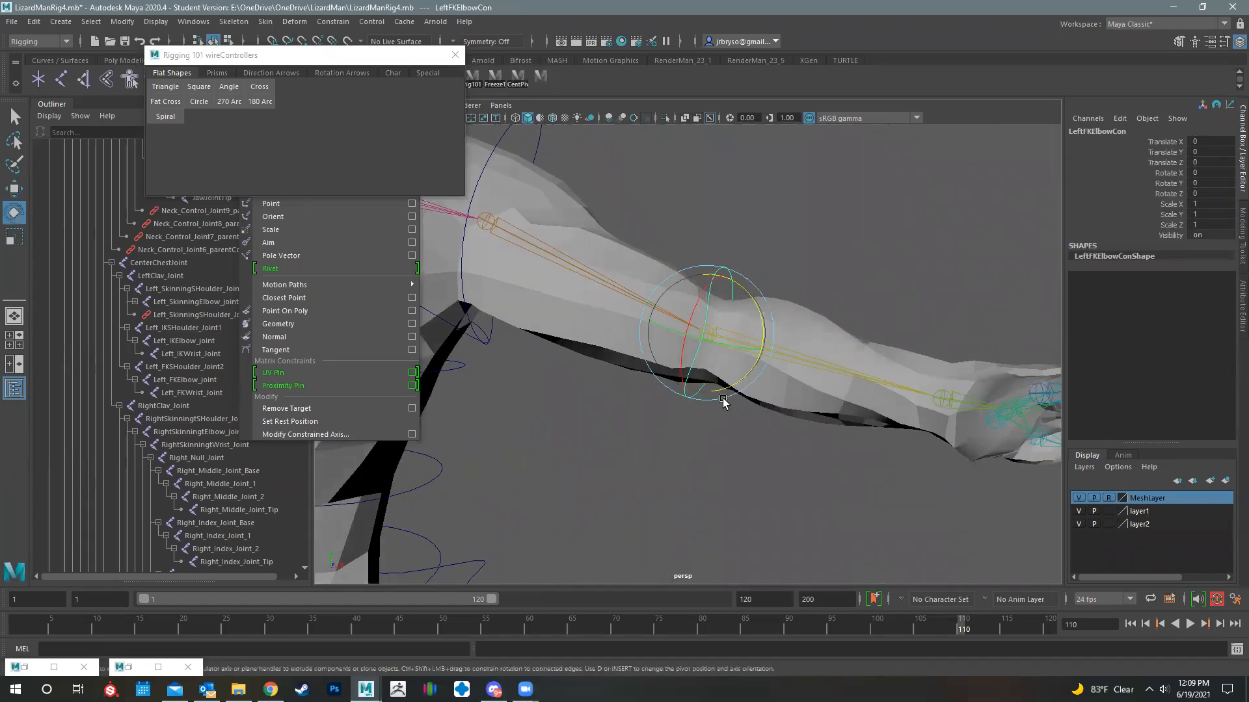
{"action": "mouse_move", "coordinate": [742, 348]}
{"action": "left_mouse_down"}
{"action": "mouse_move", "coordinate": [681, 345]}
{"action": "mouse_move", "coordinate": [727, 337]}
{"action": "left_mouse_up"}
{"action": "key", "text": "ctrl+z"}
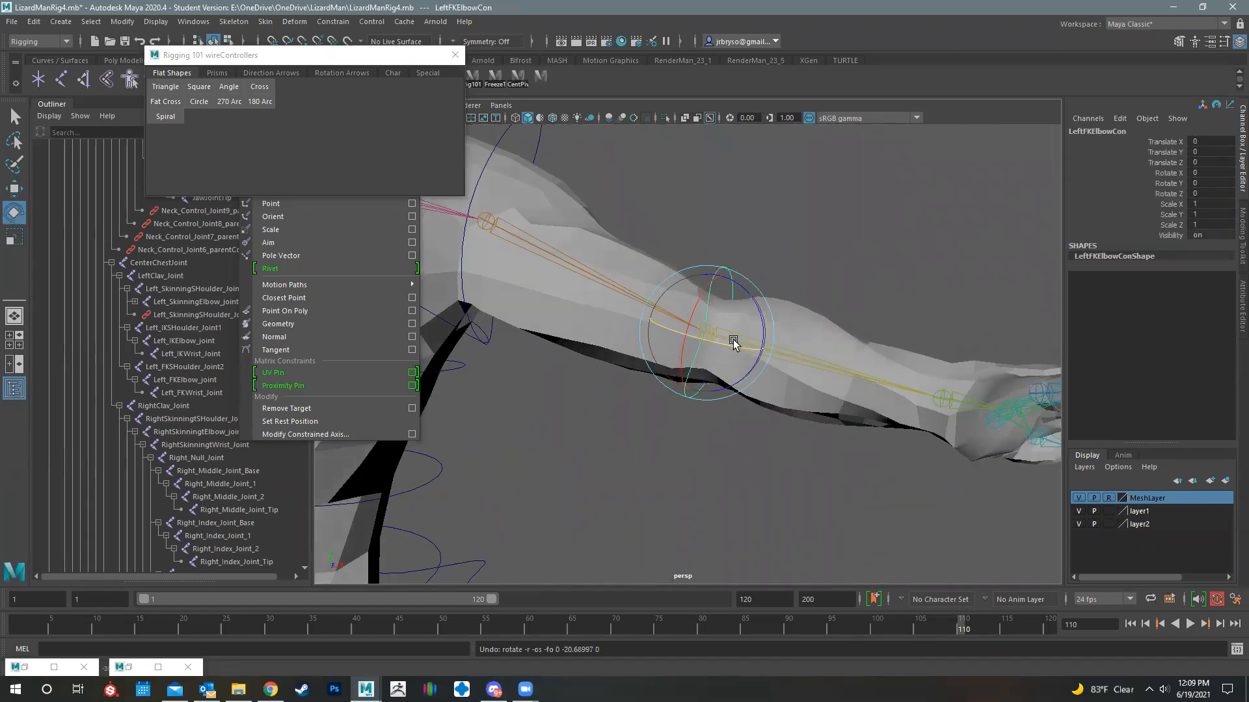
- Examine how the elbow controller and its rotation axes sit around the left elbow
{"action": "middle_click_drag", "start_coordinate": [795, 402], "coordinate": [731, 386], "text": "alt"}
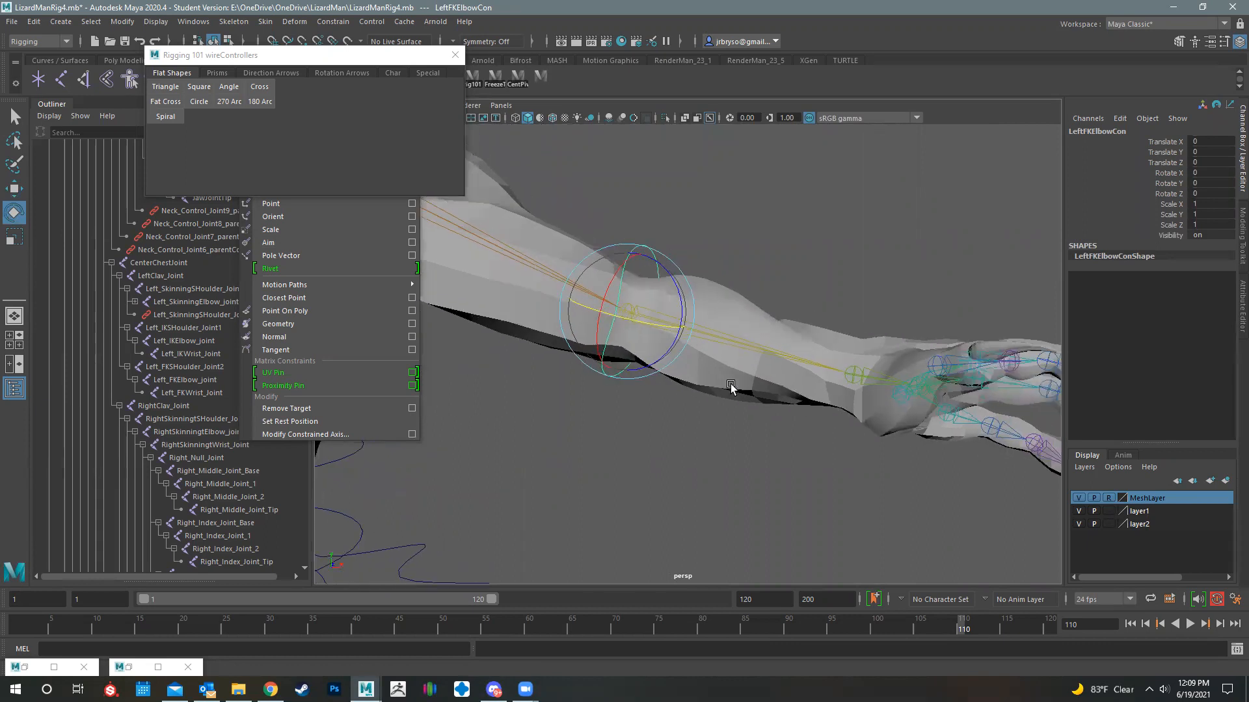
{"action": "scroll", "coordinate": [732, 386], "scroll_direction": "down", "scroll_amount": 3}
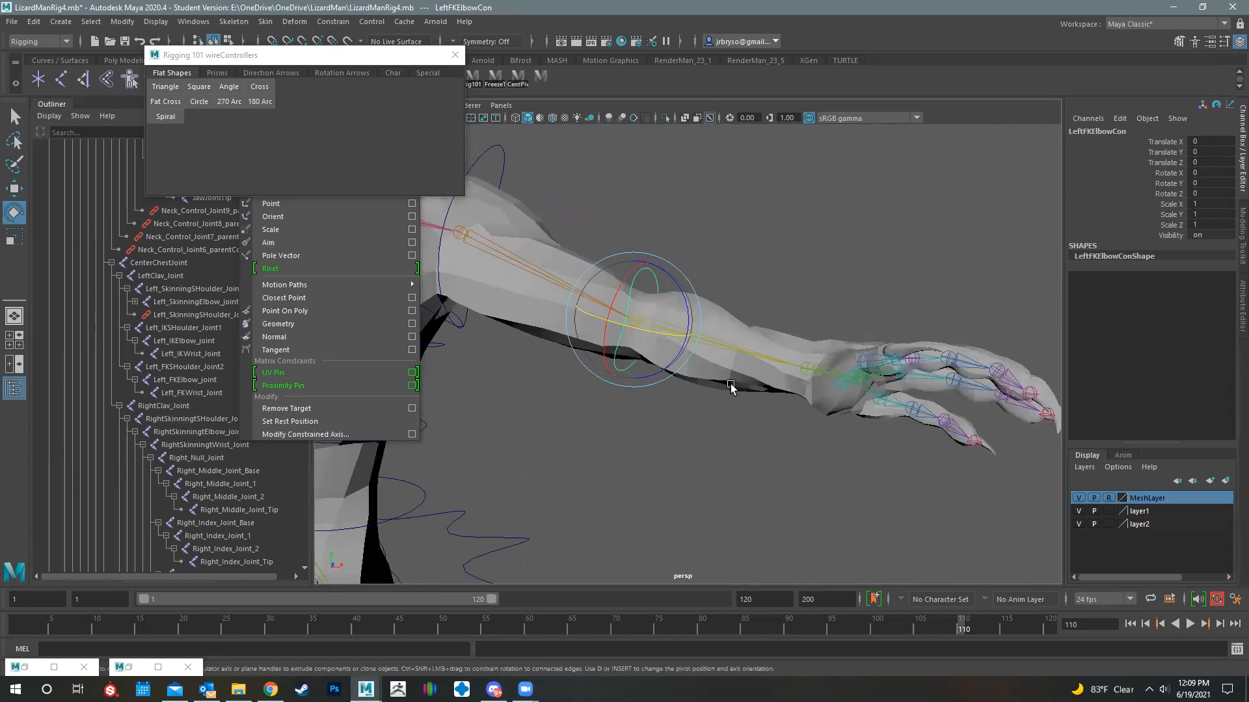
{"action": "middle_click_drag", "start_coordinate": [540, 184], "coordinate": [649, 220], "text": "alt"}
{"action": "left_click", "coordinate": [612, 205]}
{"action": "left_click_drag", "start_coordinate": [660, 303], "coordinate": [752, 372], "text": "alt"}
{"action": "left_click_drag", "start_coordinate": [783, 419], "coordinate": [807, 396], "text": "alt"}
{"action": "left_click", "coordinate": [800, 367]}
{"action": "left_click_drag", "start_coordinate": [643, 285], "coordinate": [714, 337], "text": "alt"}
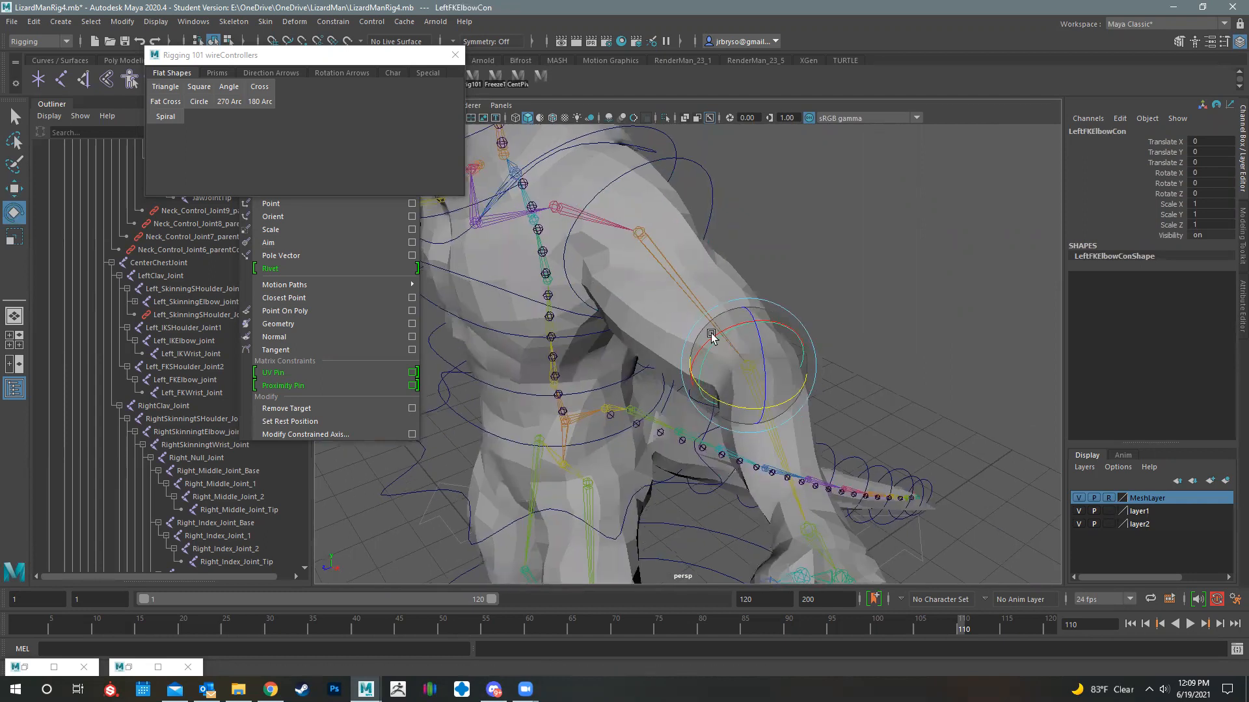
- Compare the rotation axes of the left shoulder FK controller with those of the elbow controller
{"action": "left_click_drag", "start_coordinate": [905, 398], "coordinate": [616, 256], "text": "alt"}
{"action": "left_click", "coordinate": [673, 225]}
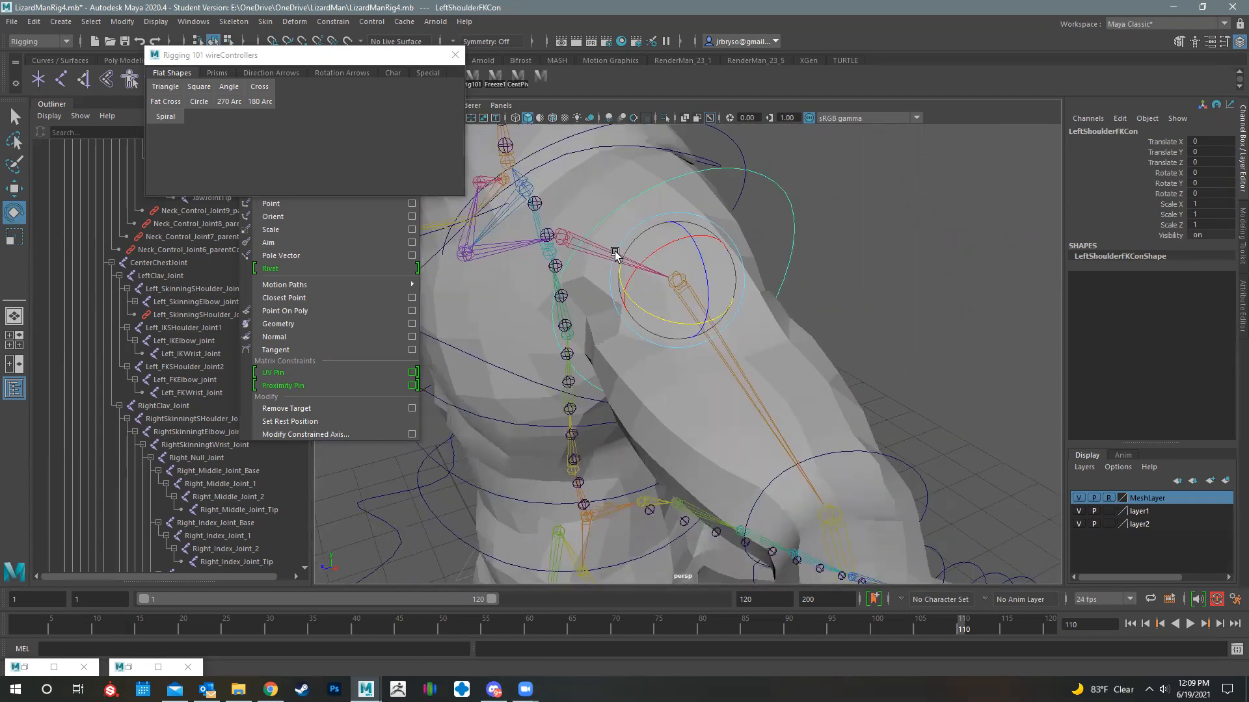
{"action": "left_click_drag", "start_coordinate": [693, 292], "coordinate": [674, 260], "text": "alt"}
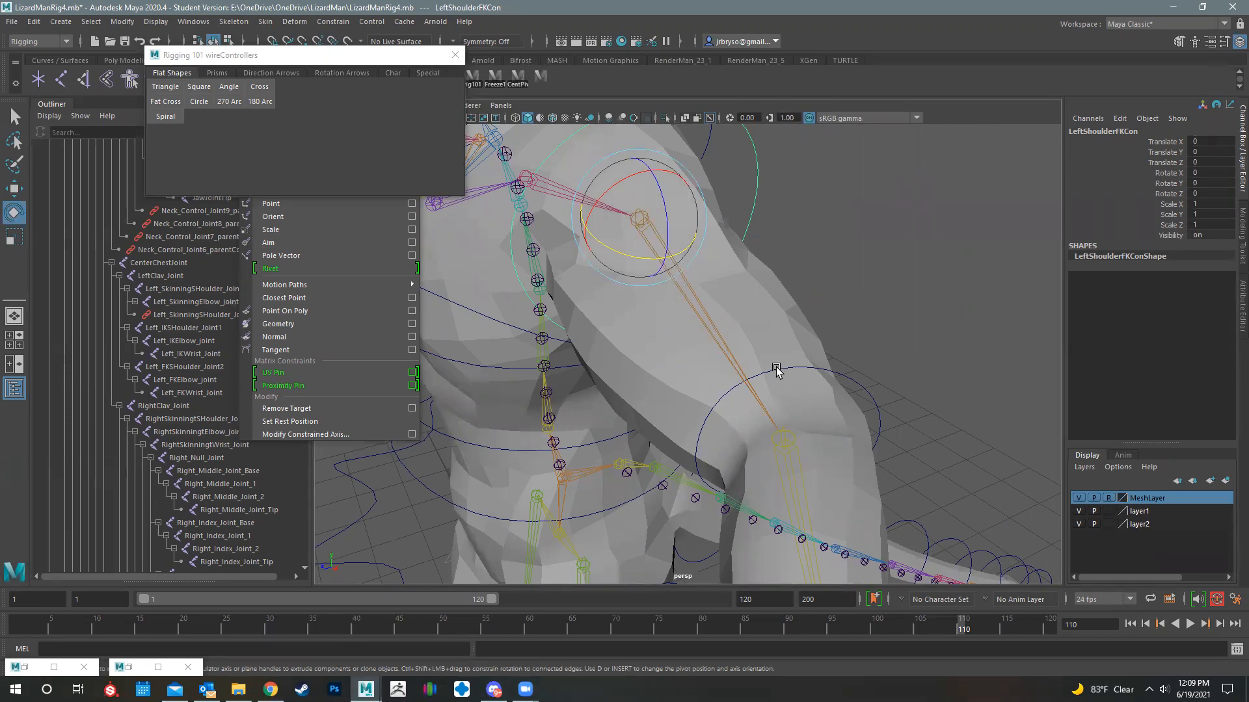
{"action": "key", "text": "Down"}
{"action": "left_click_drag", "start_coordinate": [857, 419], "coordinate": [875, 465], "text": "alt"}
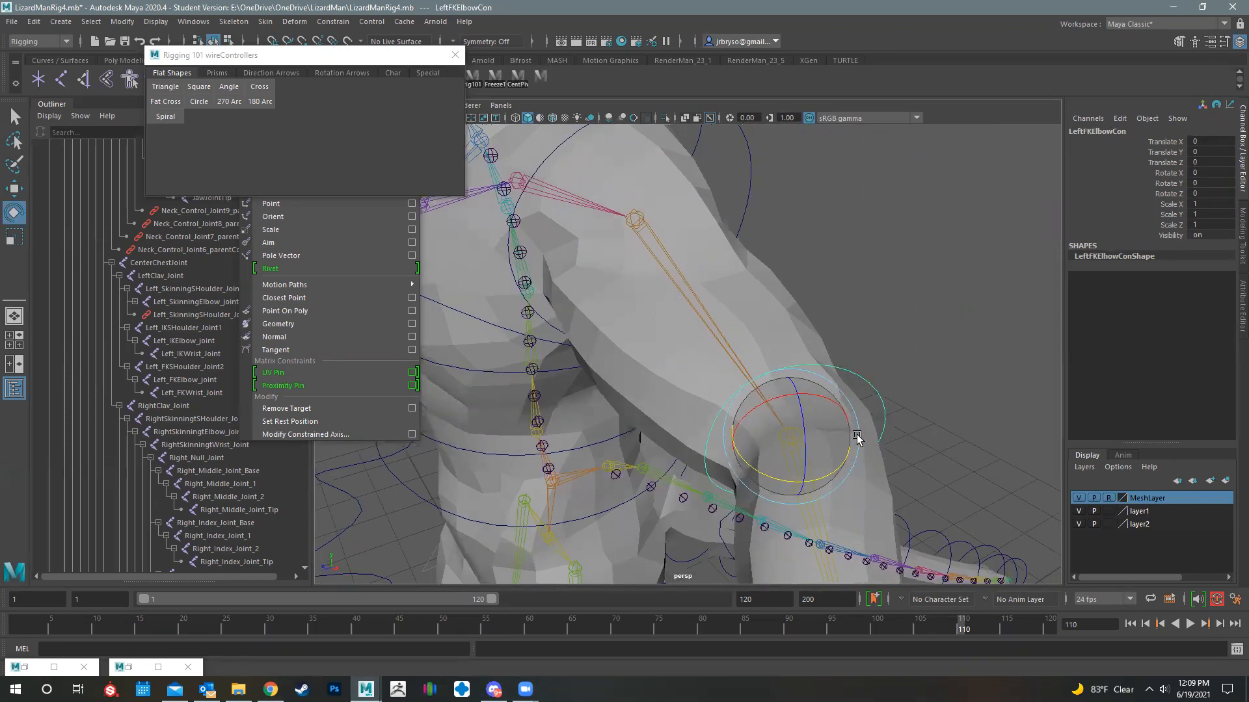
{"action": "left_click_drag", "start_coordinate": [800, 368], "coordinate": [748, 461], "text": "alt"}
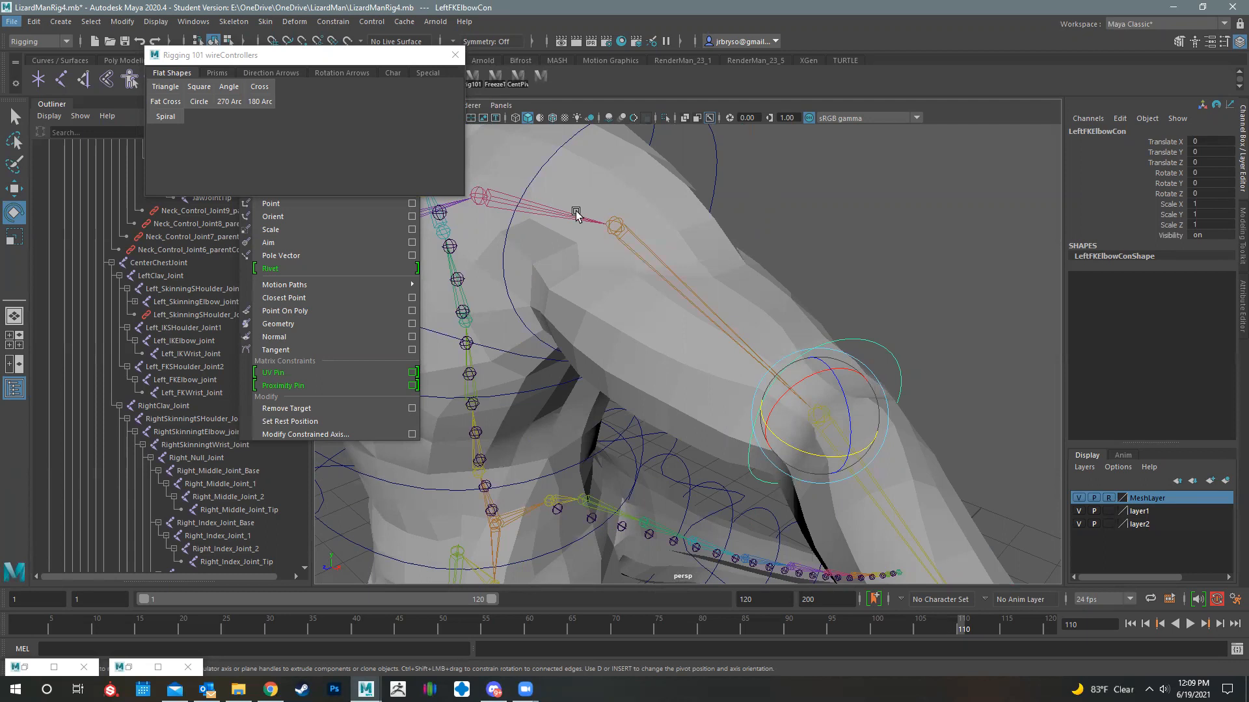
- Create another controller at the origin from the flat shapes and group it
{"action": "left_click_drag", "start_coordinate": [718, 225], "coordinate": [729, 385], "text": "alt"}
{"action": "scroll", "coordinate": [733, 435], "scroll_direction": "down", "scroll_amount": 5}
{"action": "left_click_drag", "start_coordinate": [733, 434], "coordinate": [755, 308], "text": "alt"}
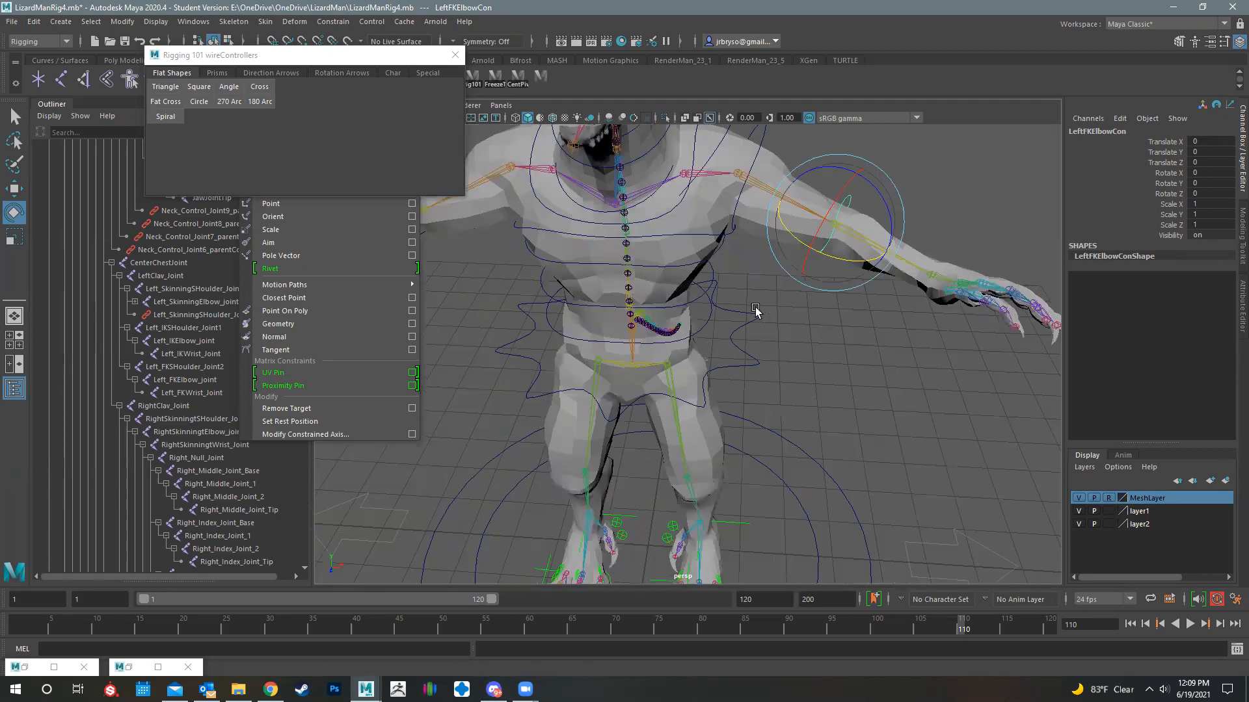
{"action": "left_click", "coordinate": [172, 115]}
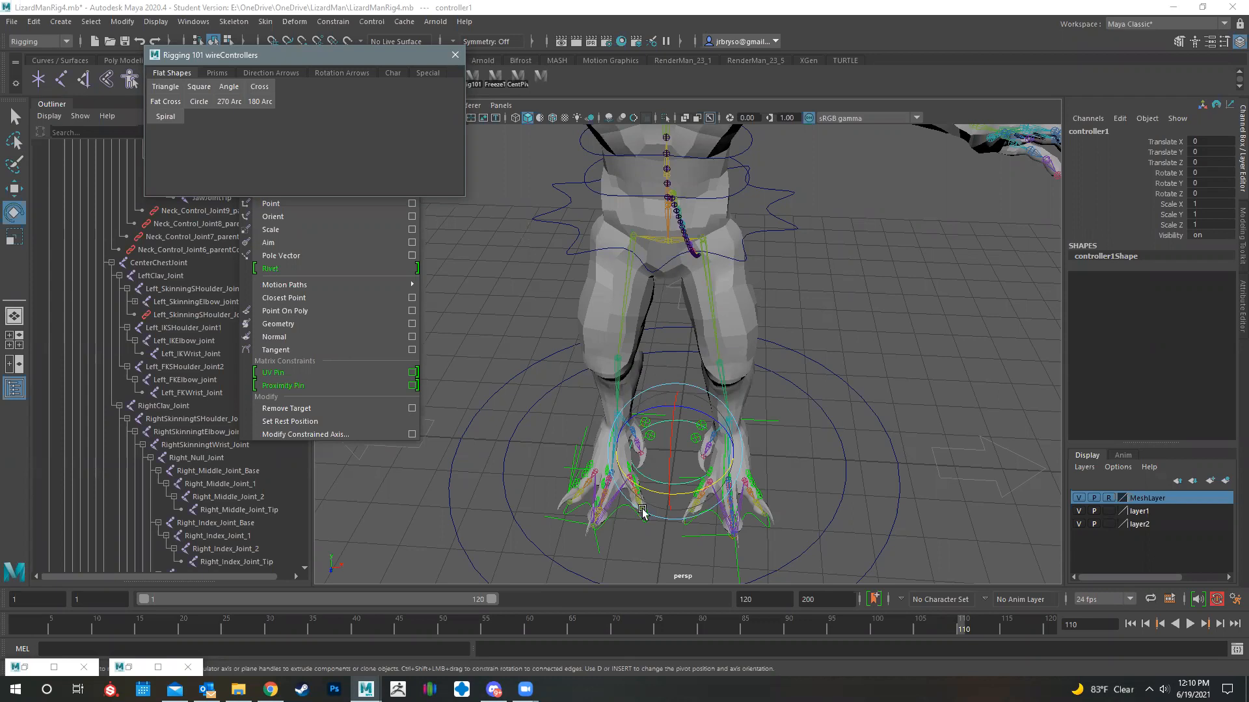
{"action": "scroll", "coordinate": [650, 384], "scroll_direction": "down", "scroll_amount": 3}
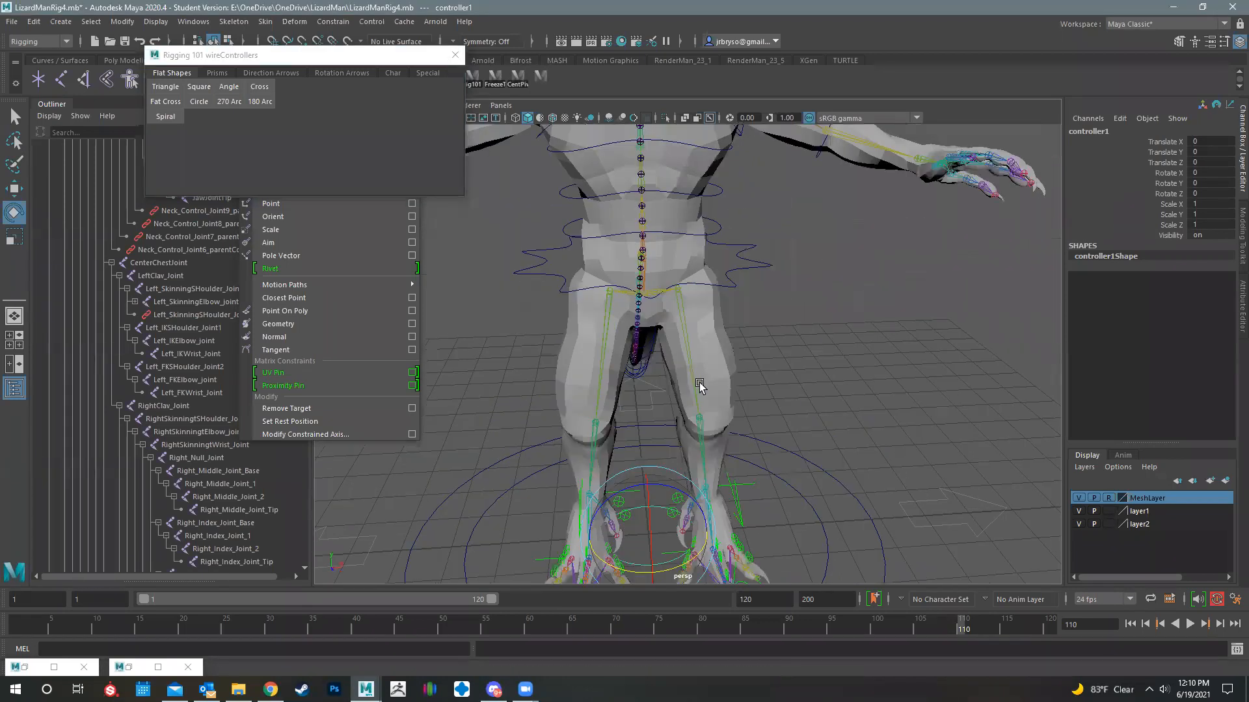
{"action": "left_click_drag", "start_coordinate": [696, 385], "coordinate": [707, 398], "text": "alt"}
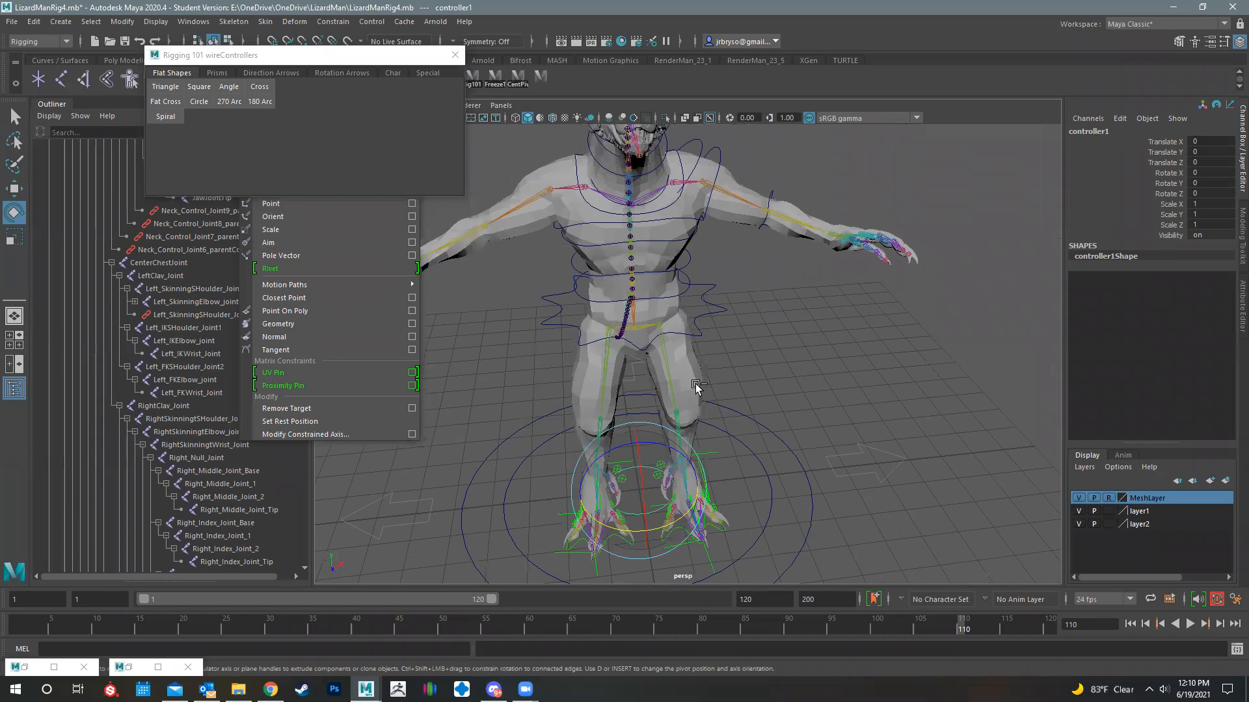
{"action": "key", "text": "ctrl+g"}
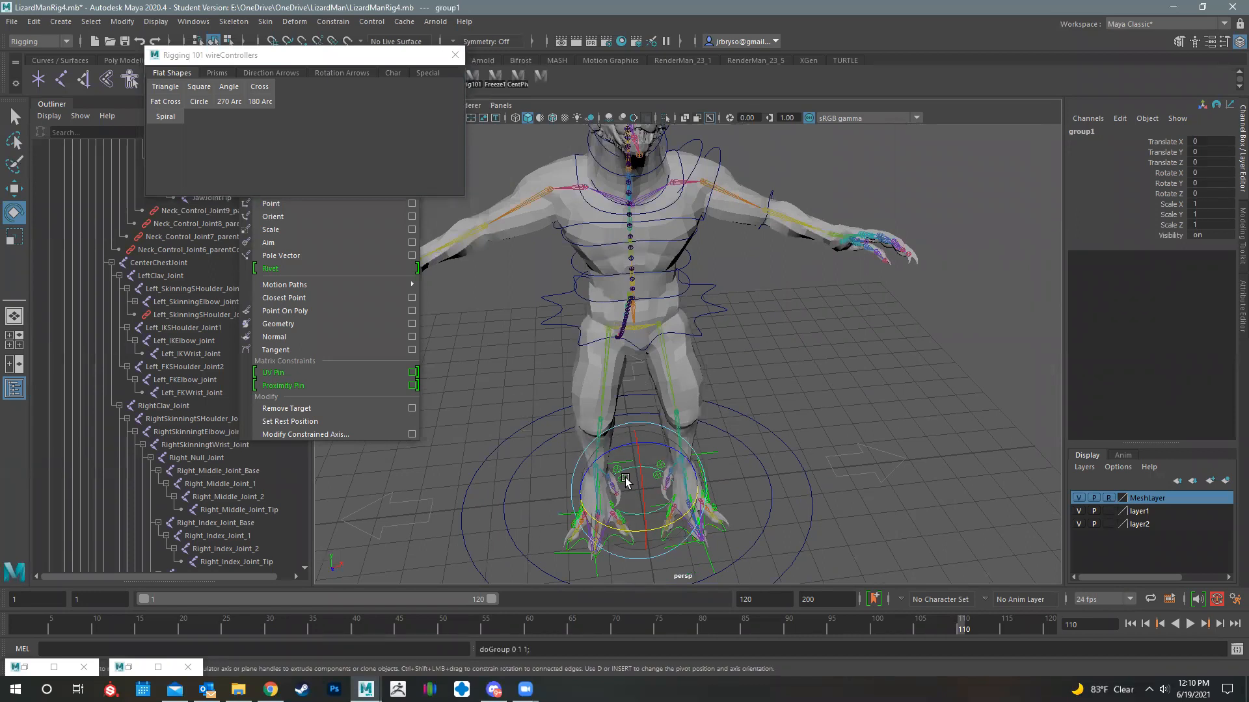
- Scale the new controller's group uniformly to about 0.4 and freeze its transformations
{"action": "key", "text": "r"}
{"action": "left_click_drag", "start_coordinate": [638, 489], "coordinate": [606, 495]}
{"action": "left_click", "coordinate": [122, 21]}
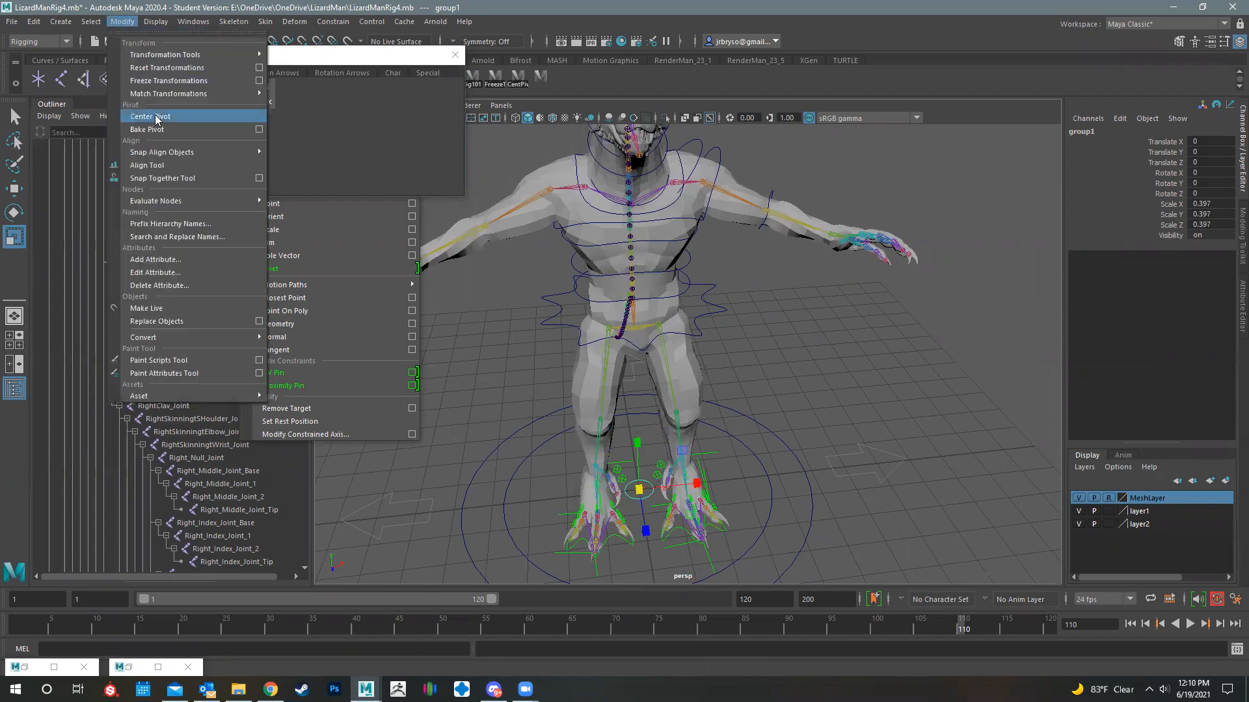
{"action": "left_click", "coordinate": [180, 82]}
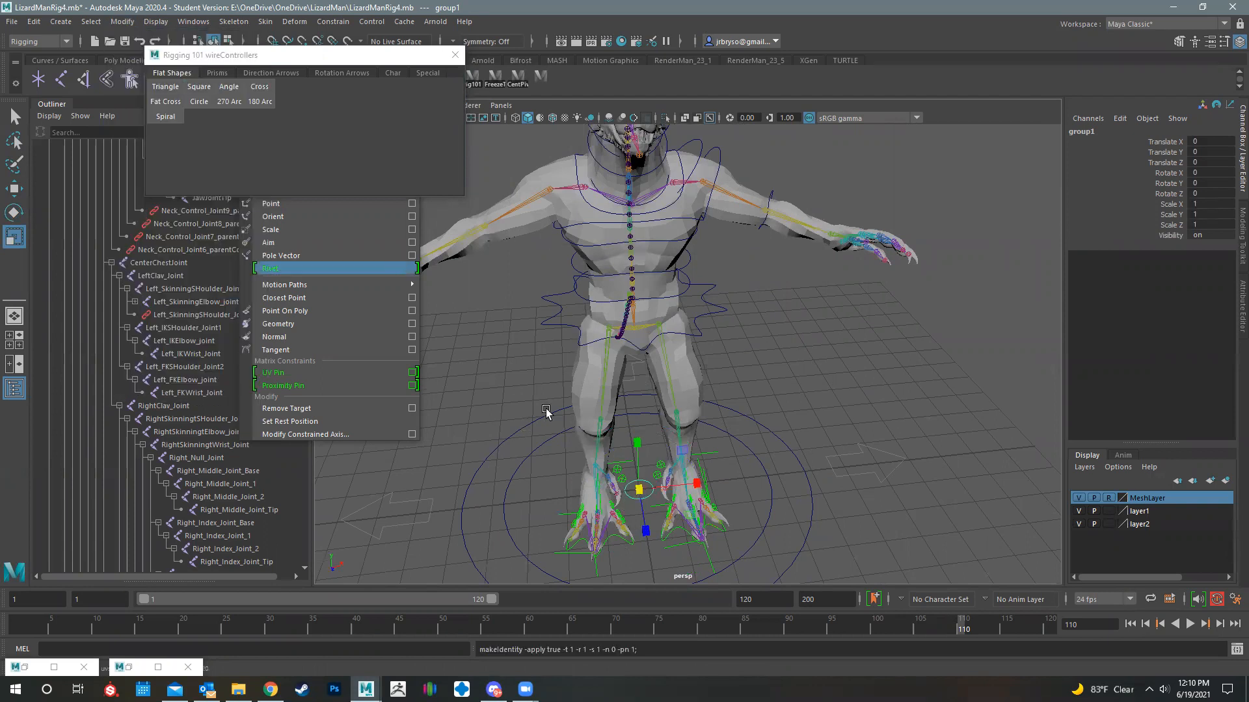
- Hide the MeshLayer and snap the new controller's group onto the left wrist joint
{"action": "left_click", "coordinate": [1078, 498]}
{"action": "key", "text": "w"}
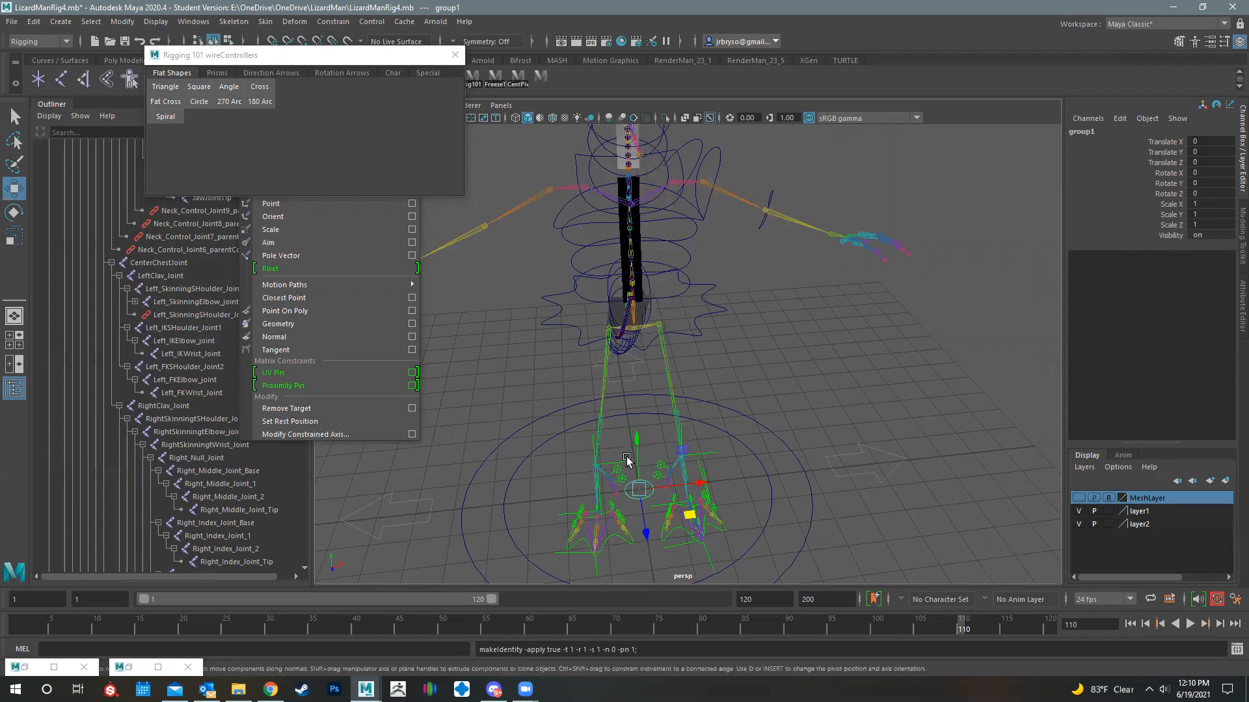
{"action": "left_click_drag", "start_coordinate": [640, 489], "coordinate": [787, 297]}
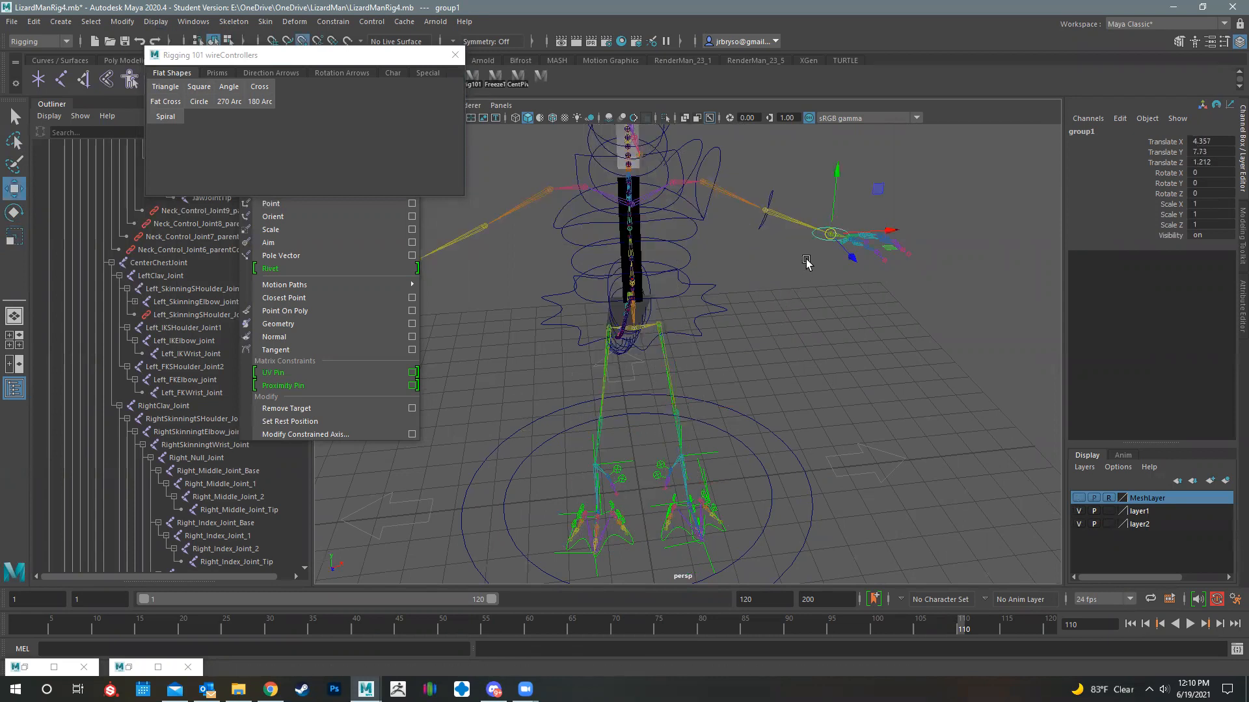
{"action": "key", "text": "f"}
{"action": "left_click_drag", "start_coordinate": [758, 373], "coordinate": [755, 443], "text": "alt"}
{"action": "key", "text": "e"}
{"action": "middle_click_drag", "start_coordinate": [748, 416], "coordinate": [798, 426], "text": "alt"}
{"action": "left_click_drag", "start_coordinate": [770, 398], "coordinate": [740, 398]}
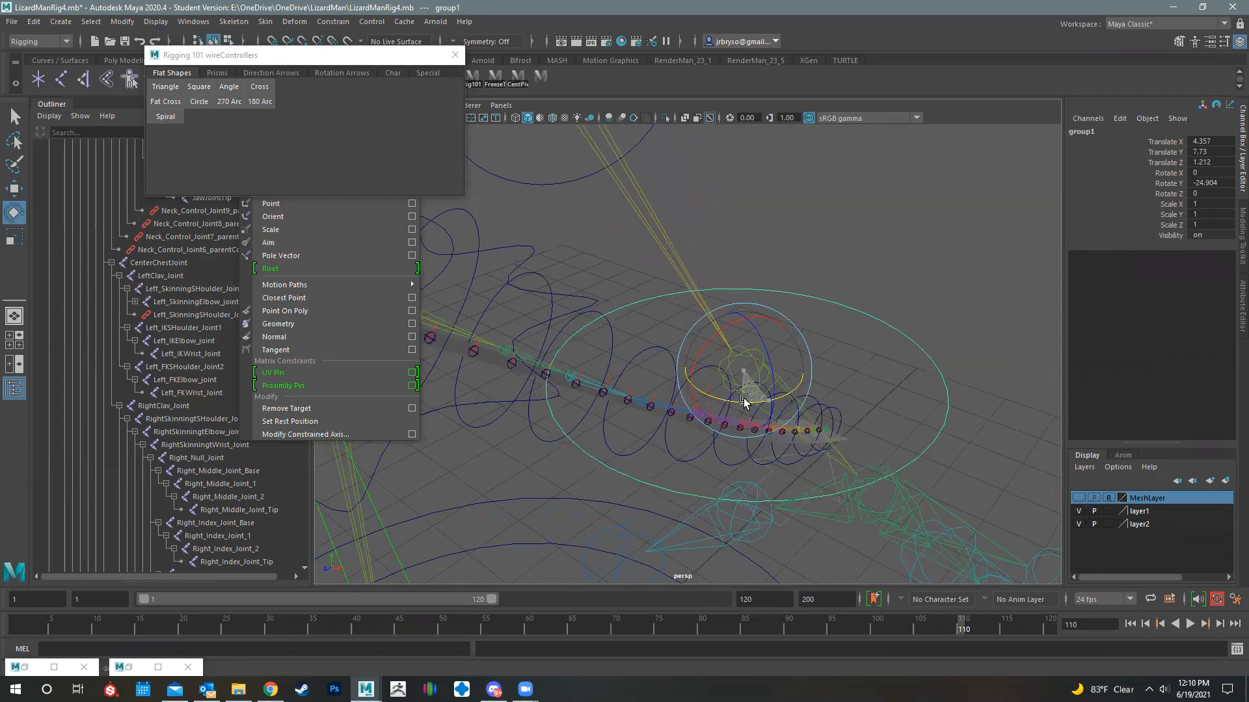
{"action": "key", "text": "ctrl+z"}
{"action": "left_click_drag", "start_coordinate": [817, 379], "coordinate": [751, 419], "text": "alt"}
{"action": "left_click_drag", "start_coordinate": [845, 411], "coordinate": [737, 363], "text": "alt"}
{"action": "key", "text": "ctrl+z"}
{"action": "key", "text": "ctrl+z"}
{"action": "key", "text": "ctrl+z"}
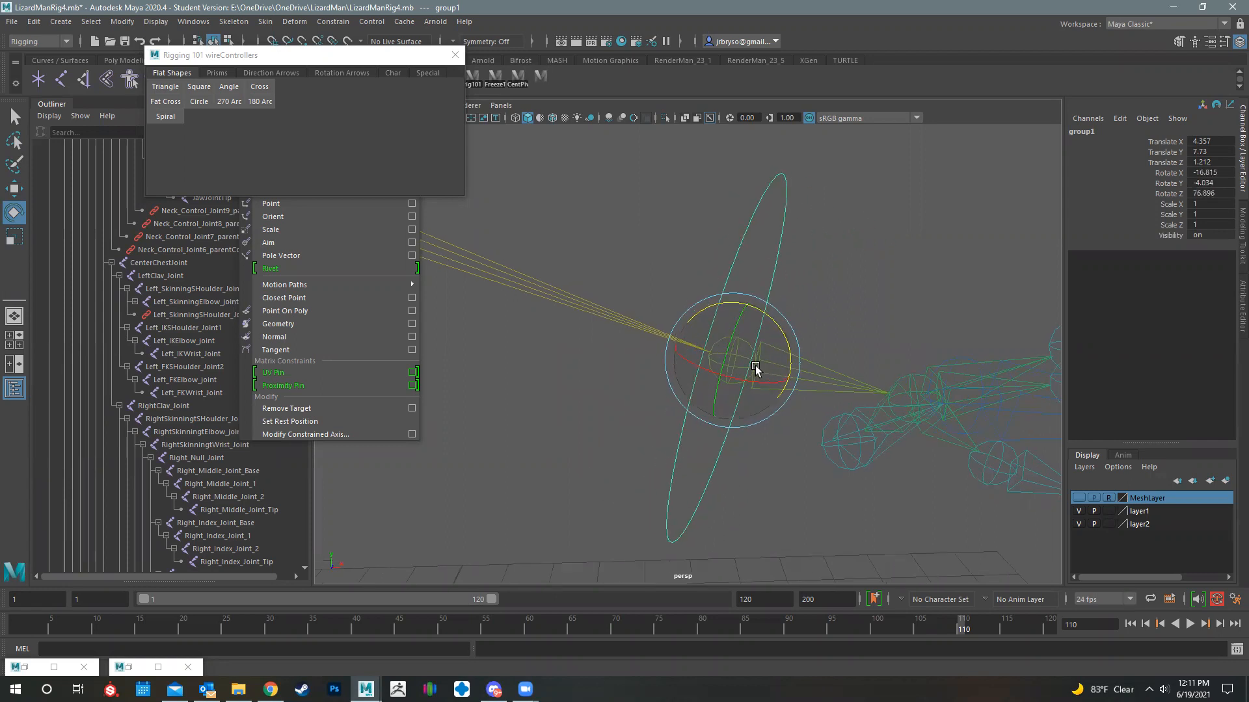
{"action": "left_click_drag", "start_coordinate": [774, 319], "coordinate": [687, 407]}
{"action": "key", "text": "ctrl+z"}
{"action": "key", "text": "ctrl+z"}
- Set the wrist controller group's Rotate Z to 90
{"action": "double_click", "coordinate": [1212, 191]}
{"action": "type", "text": "90"}
{"action": "key", "text": "Return"}
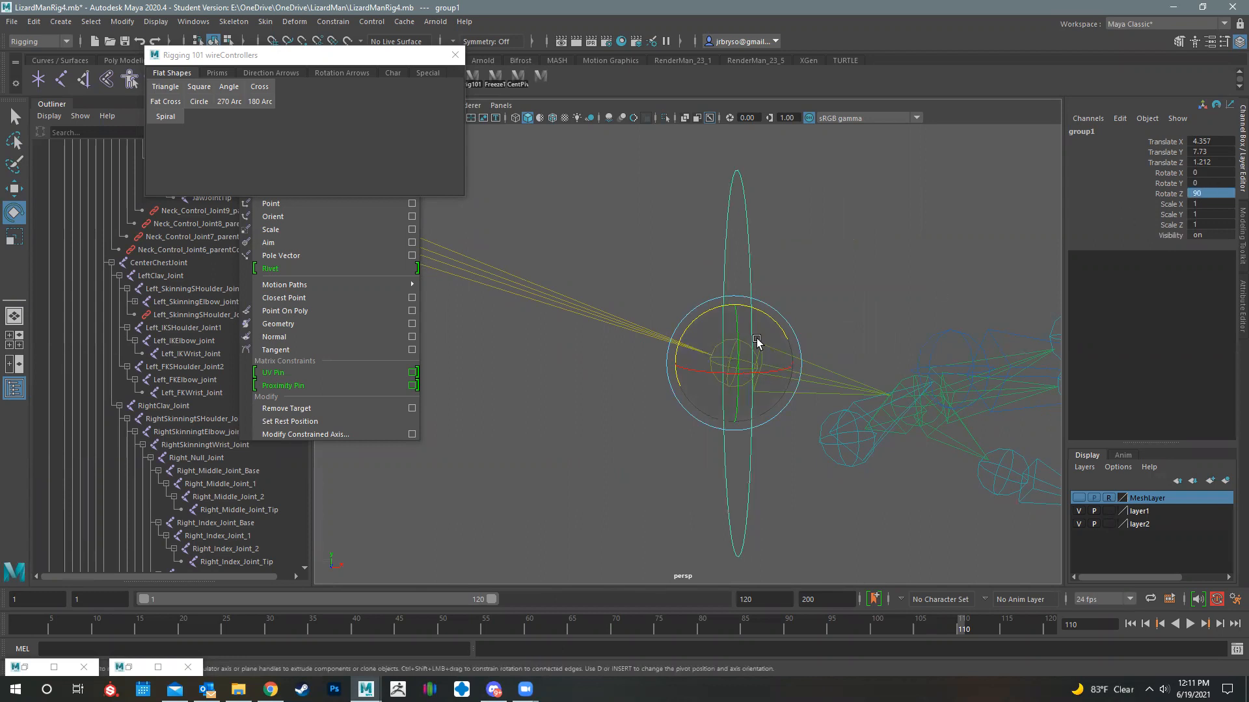
{"action": "left_click_drag", "start_coordinate": [823, 321], "coordinate": [744, 334], "text": "alt"}
{"action": "left_click", "coordinate": [804, 287]}
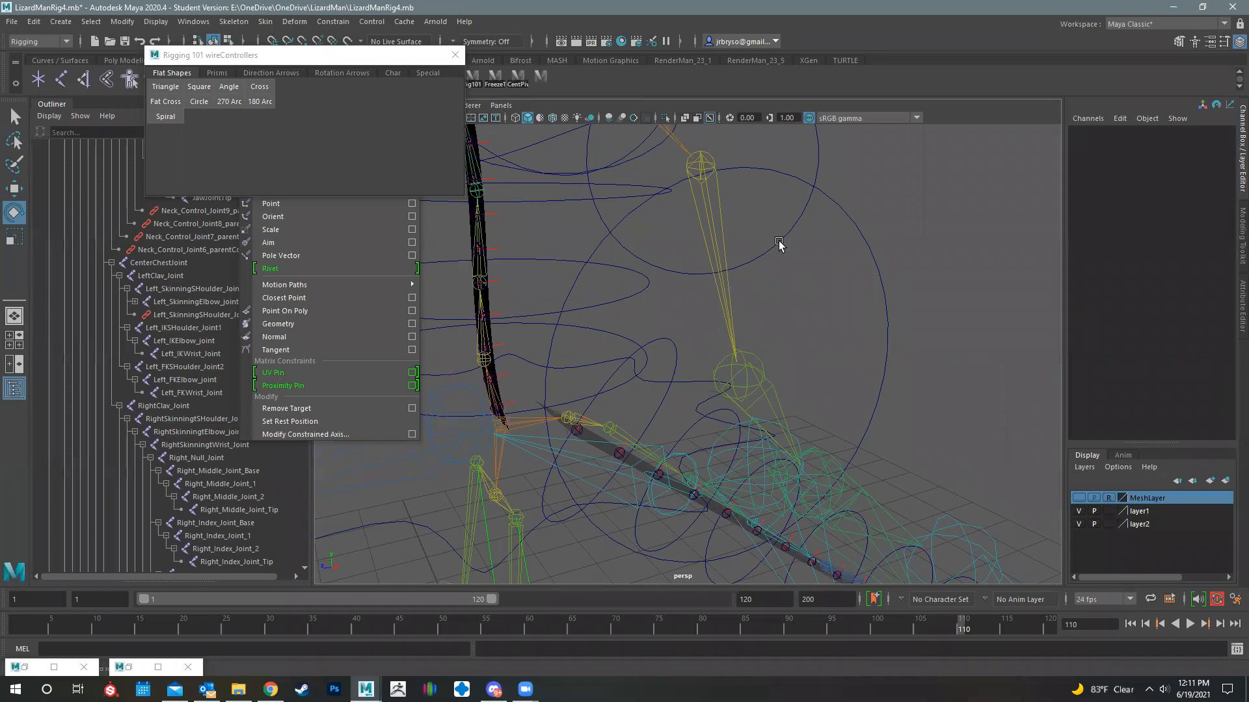
{"action": "left_click", "coordinate": [828, 196]}
{"action": "left_click_drag", "start_coordinate": [733, 384], "coordinate": [754, 369], "text": "alt"}
{"action": "key", "text": "ctrl+z"}
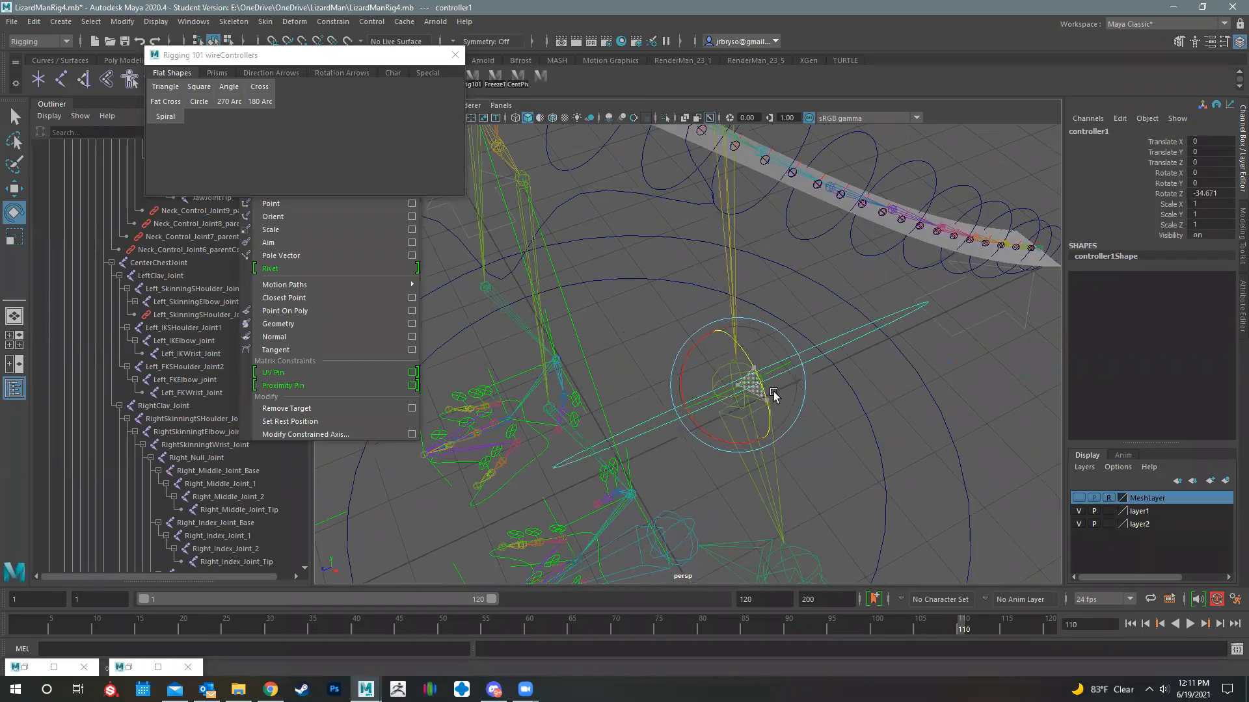
{"action": "key", "text": "ctrl+z"}
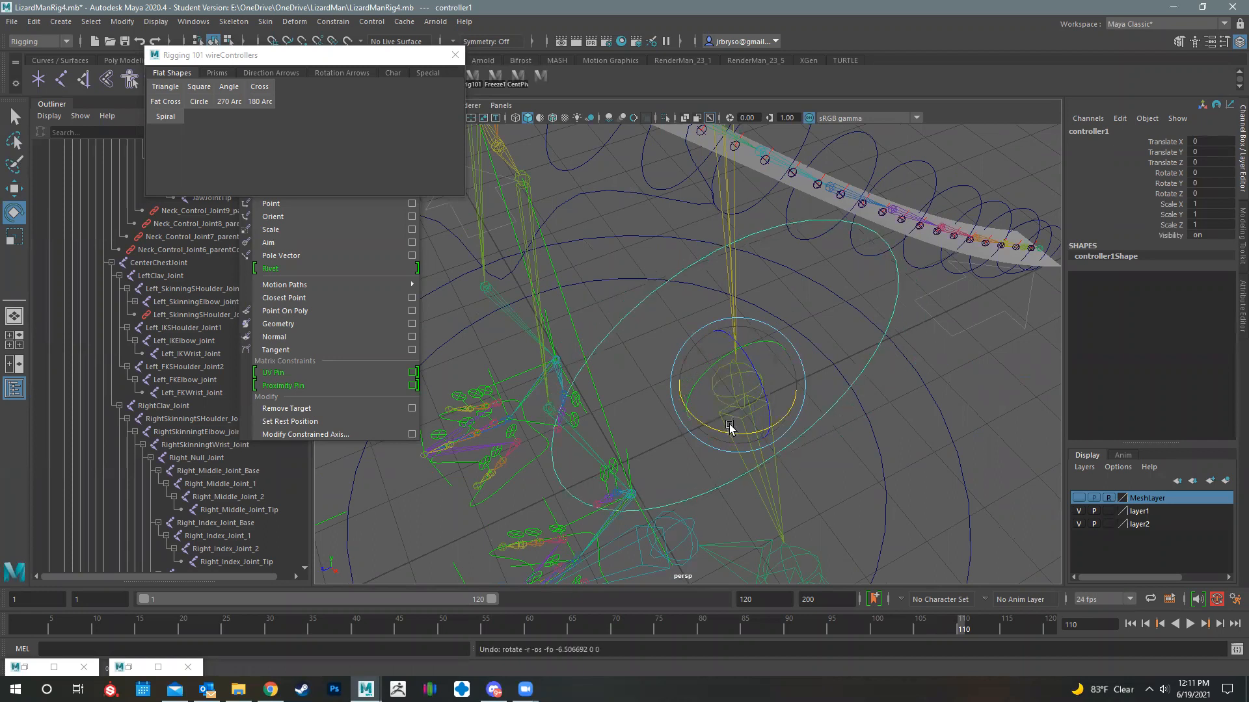
{"action": "left_click_drag", "start_coordinate": [748, 357], "coordinate": [756, 389]}
{"action": "key", "text": "ctrl+z"}
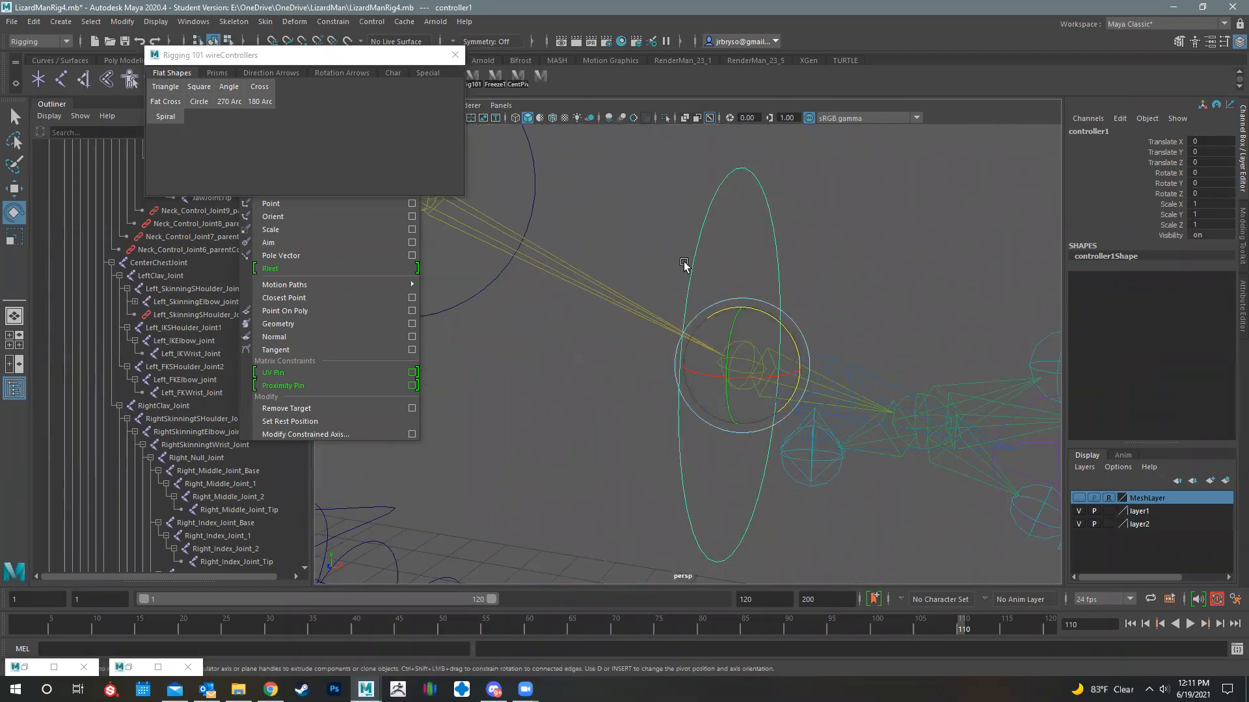
- Freeze the transformations of the wrist controller and of its parent group
{"action": "left_click", "coordinate": [125, 21]}
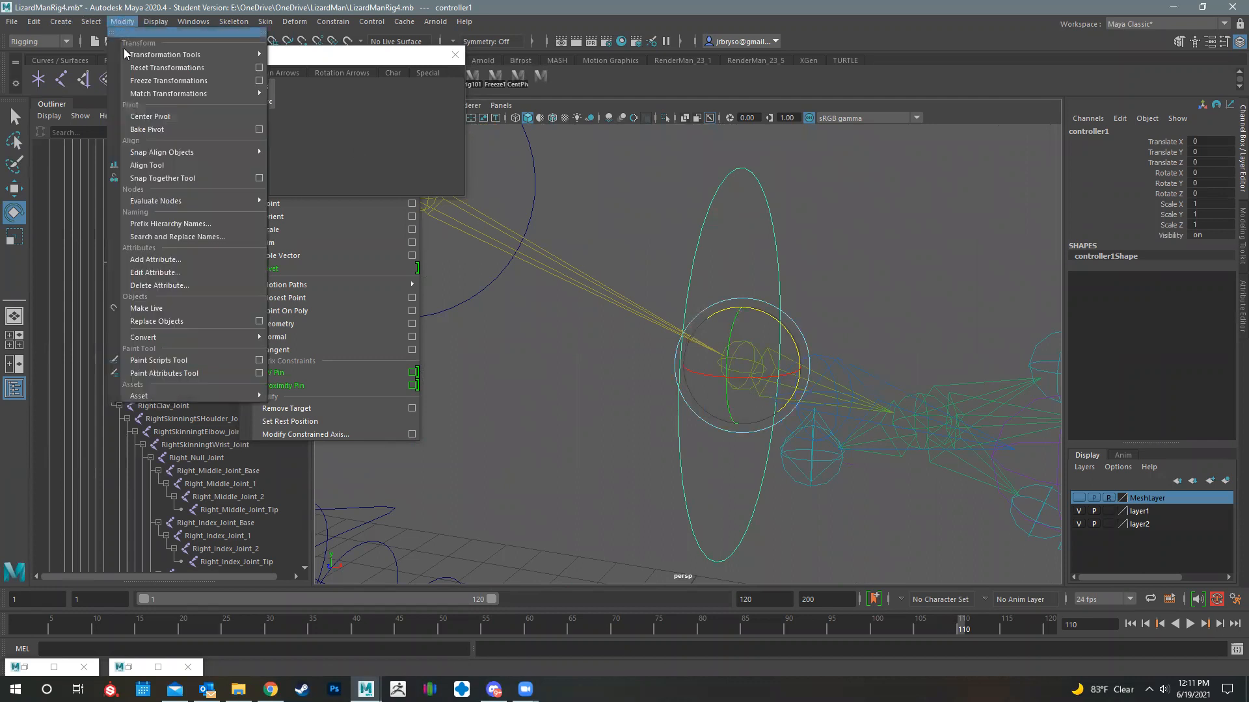
{"action": "left_click", "coordinate": [152, 81]}
{"action": "left_click_drag", "start_coordinate": [750, 376], "coordinate": [763, 270], "text": "alt"}
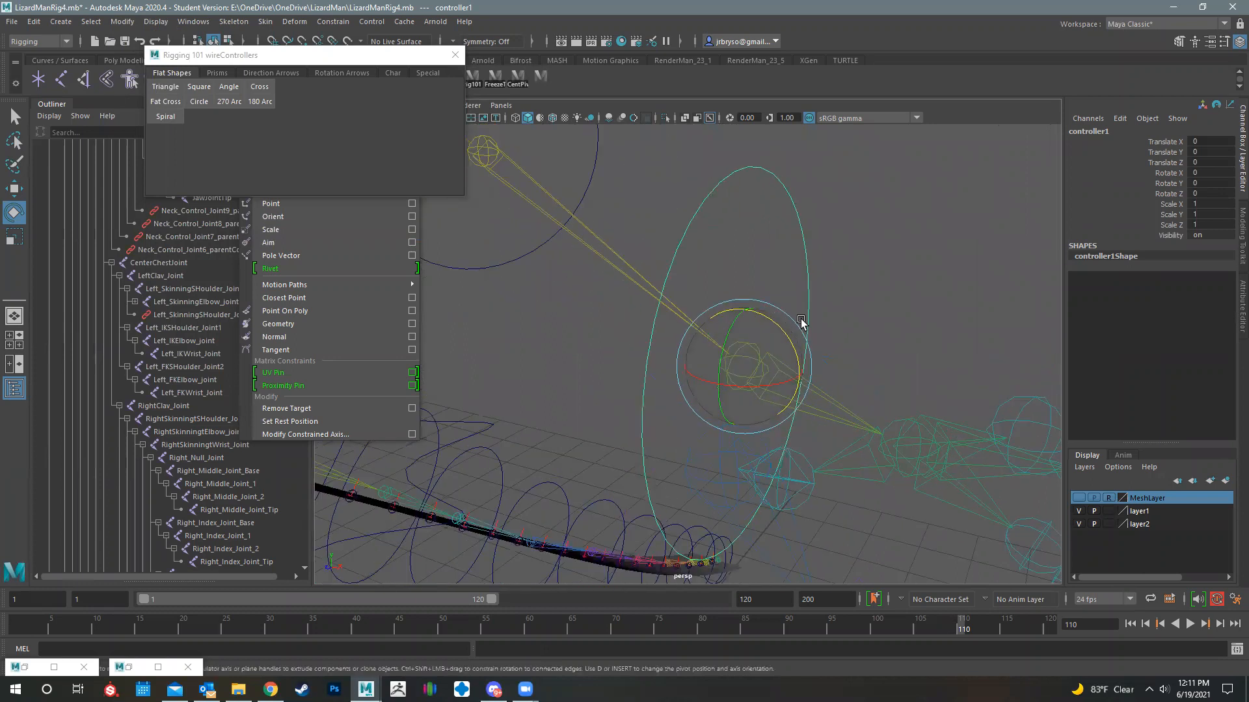
{"action": "key", "text": "ctrl+g"}
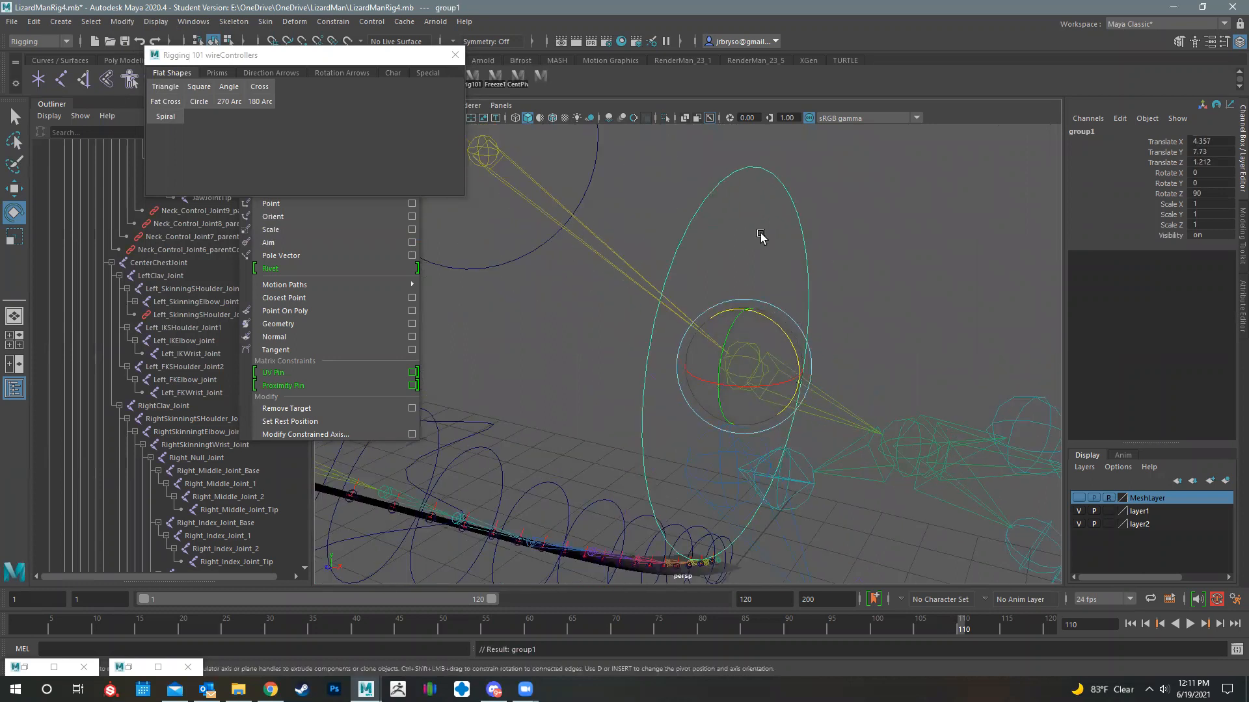
{"action": "left_click", "coordinate": [67, 25]}
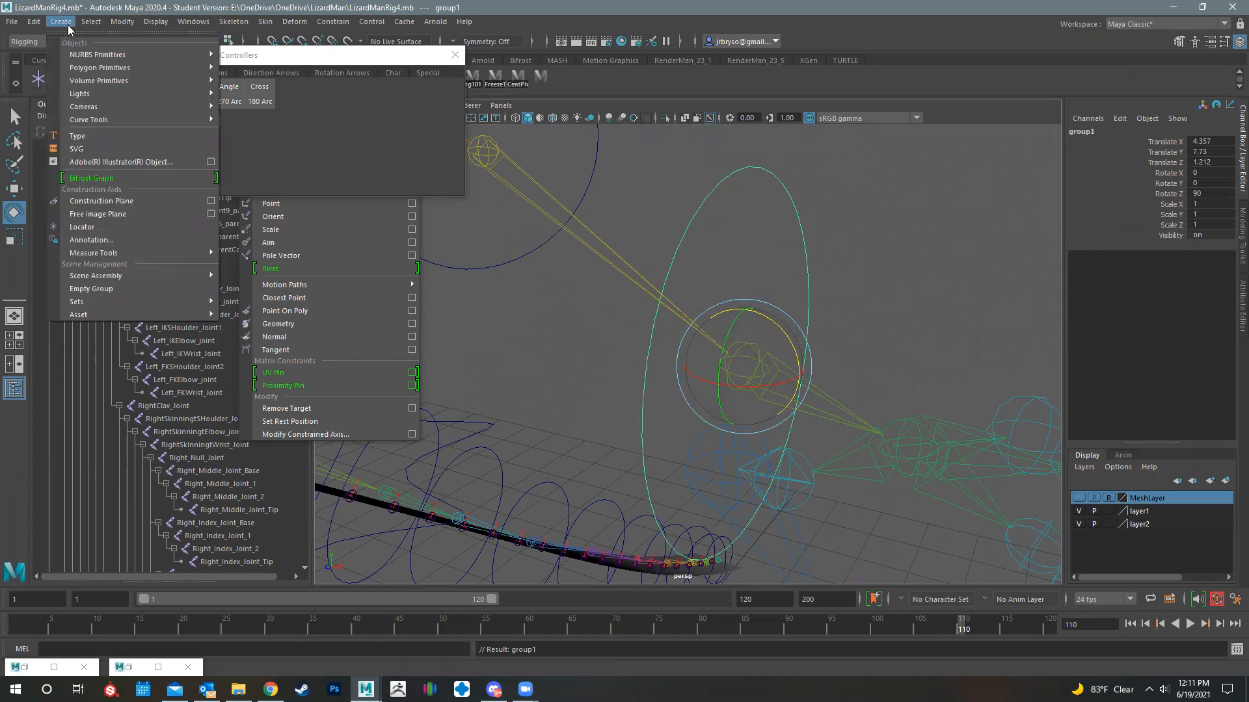
{"action": "mouse_move", "coordinate": [97, 14]}
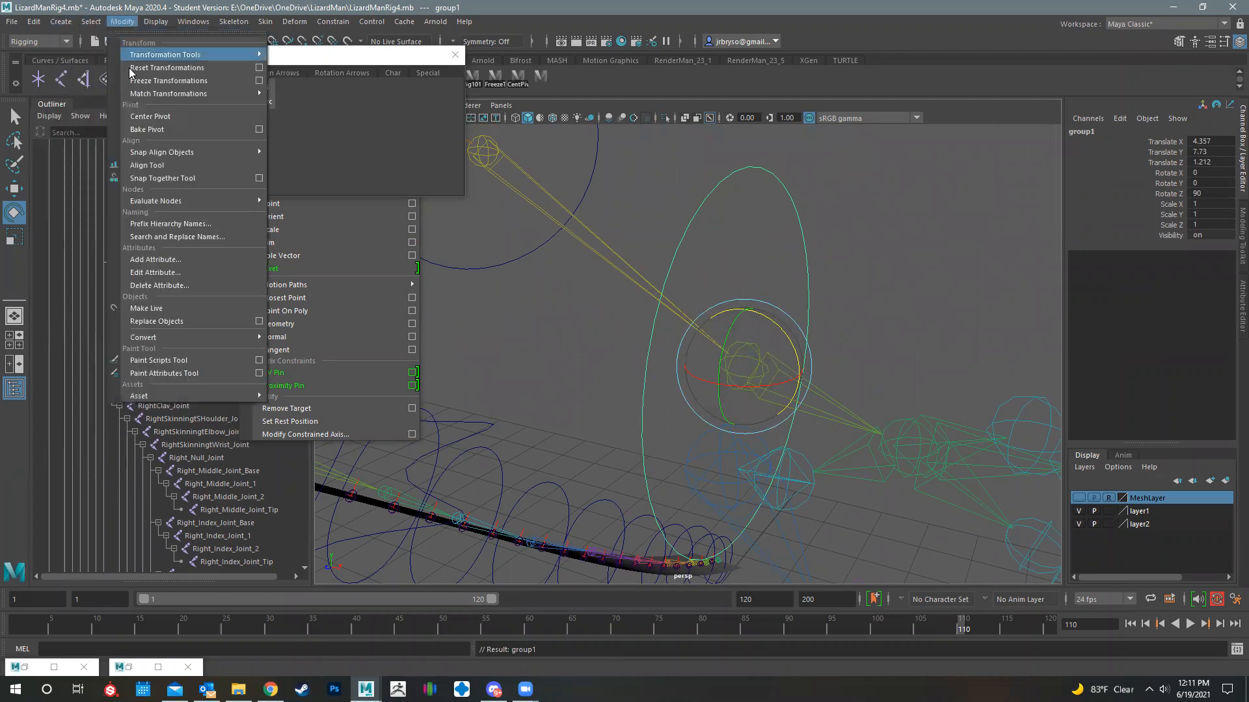
{"action": "left_click", "coordinate": [156, 77]}
- Show the MeshLayer and rotate the wrist controller's group to about X -35.4, Y -25.4, Z -11.6 to align it with the forearm
{"action": "left_click_drag", "start_coordinate": [766, 365], "coordinate": [759, 447], "text": "alt"}
{"action": "left_click_drag", "start_coordinate": [759, 447], "coordinate": [852, 405], "text": "alt"}
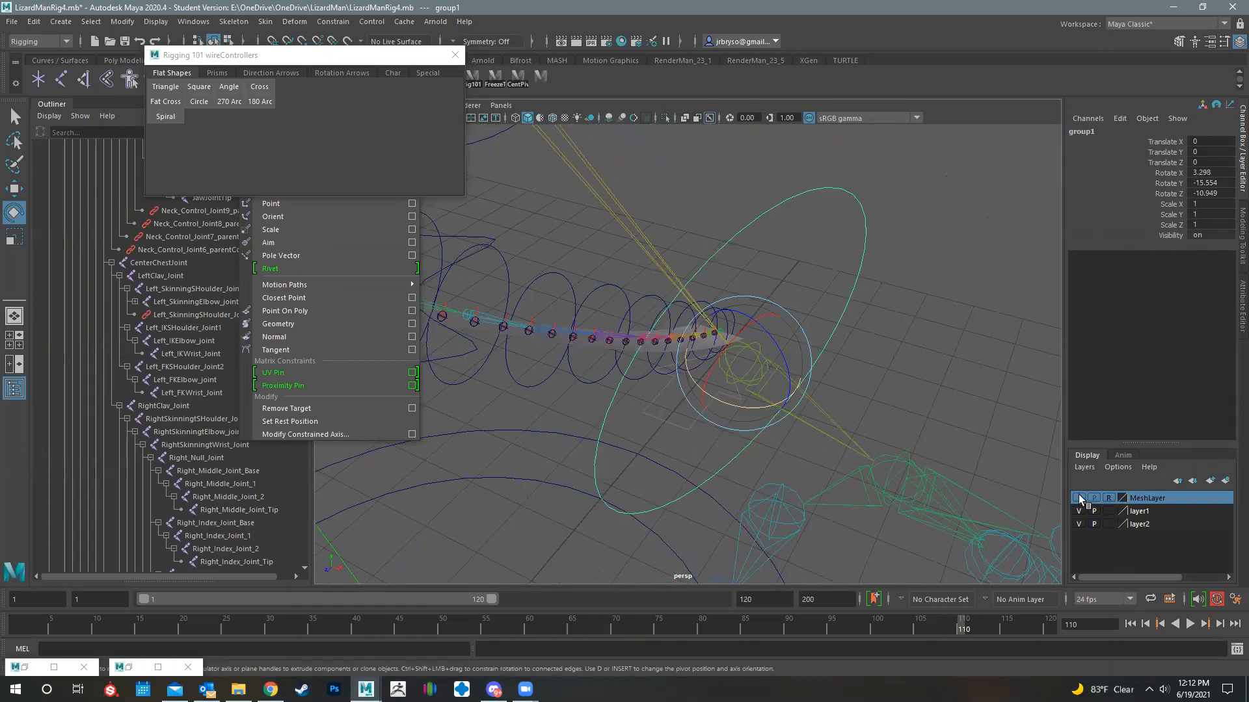
{"action": "left_click", "coordinate": [1079, 498]}
{"action": "left_click_drag", "start_coordinate": [772, 368], "coordinate": [895, 394], "text": "alt"}
{"action": "left_click_drag", "start_coordinate": [648, 375], "coordinate": [911, 336]}
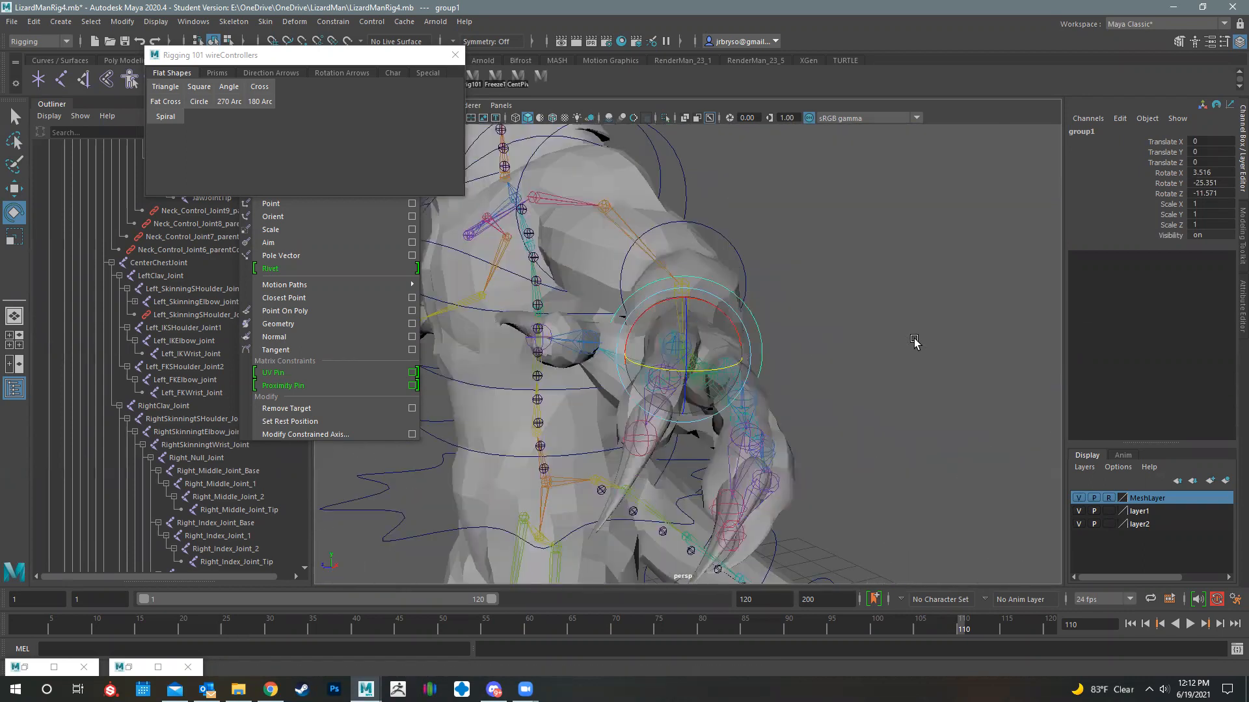
{"action": "left_click_drag", "start_coordinate": [855, 443], "coordinate": [755, 343], "text": "alt"}
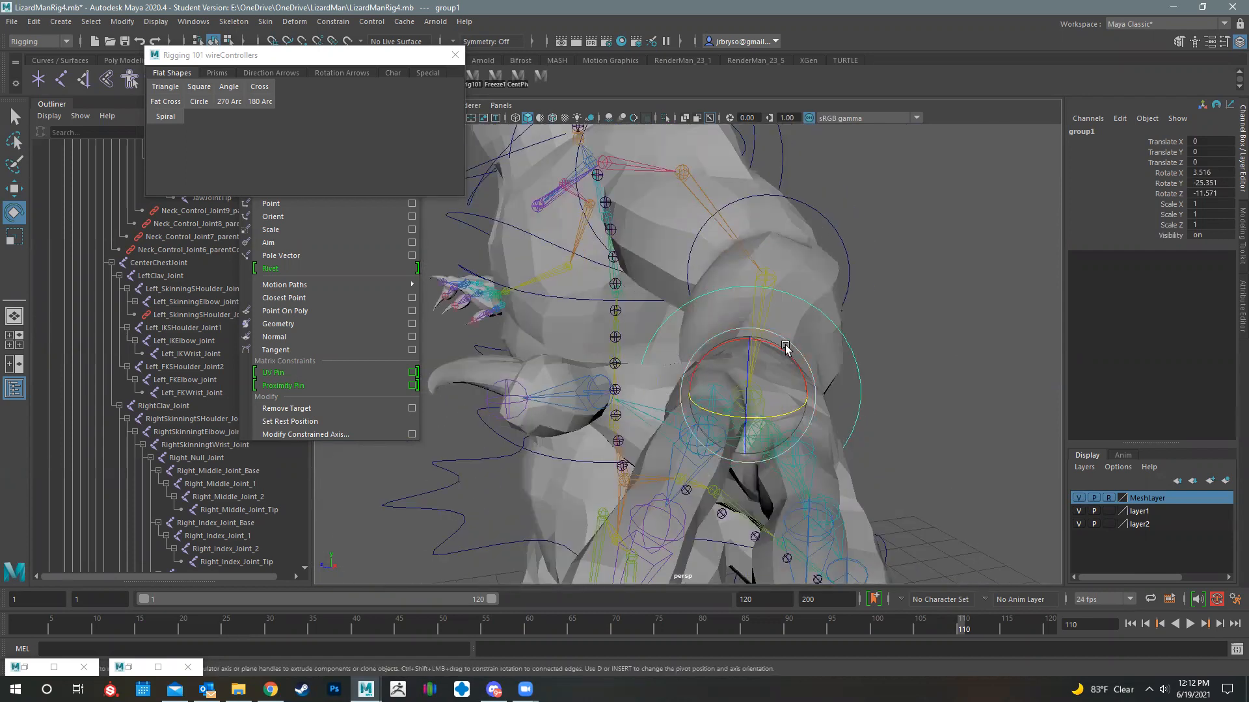
{"action": "left_click_drag", "start_coordinate": [759, 351], "coordinate": [813, 365]}
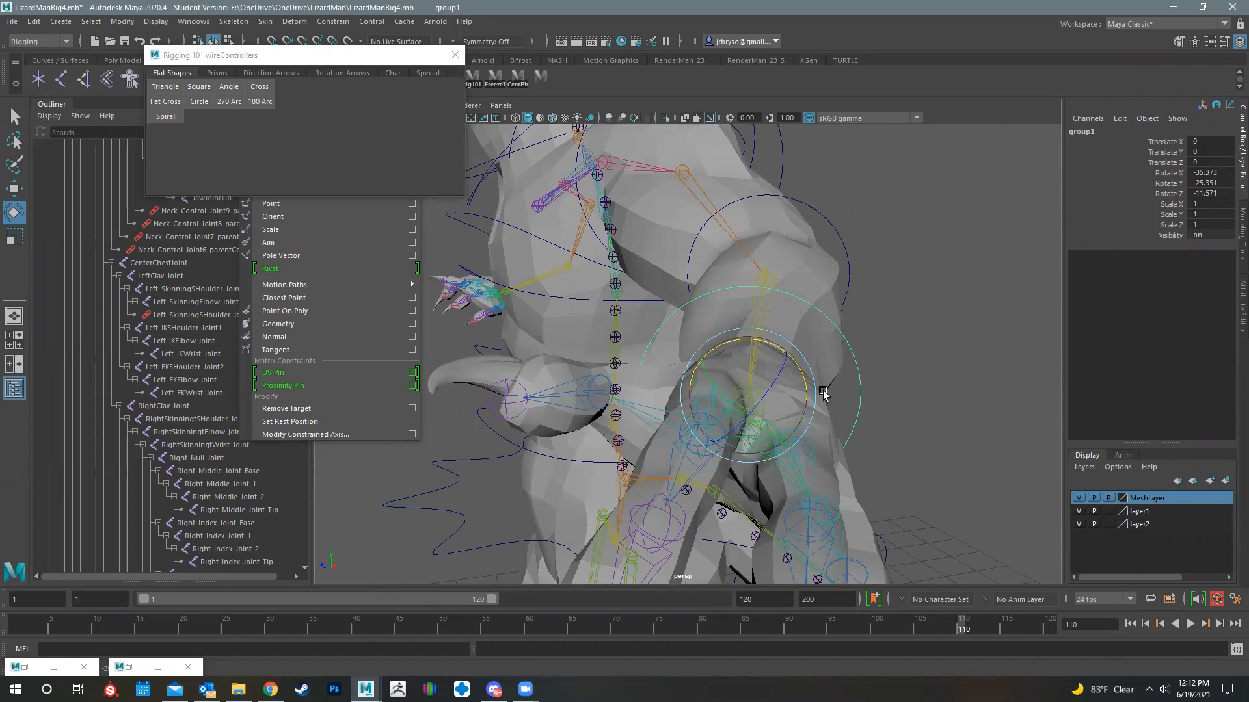
{"action": "left_click_drag", "start_coordinate": [784, 381], "coordinate": [760, 371], "text": "alt"}
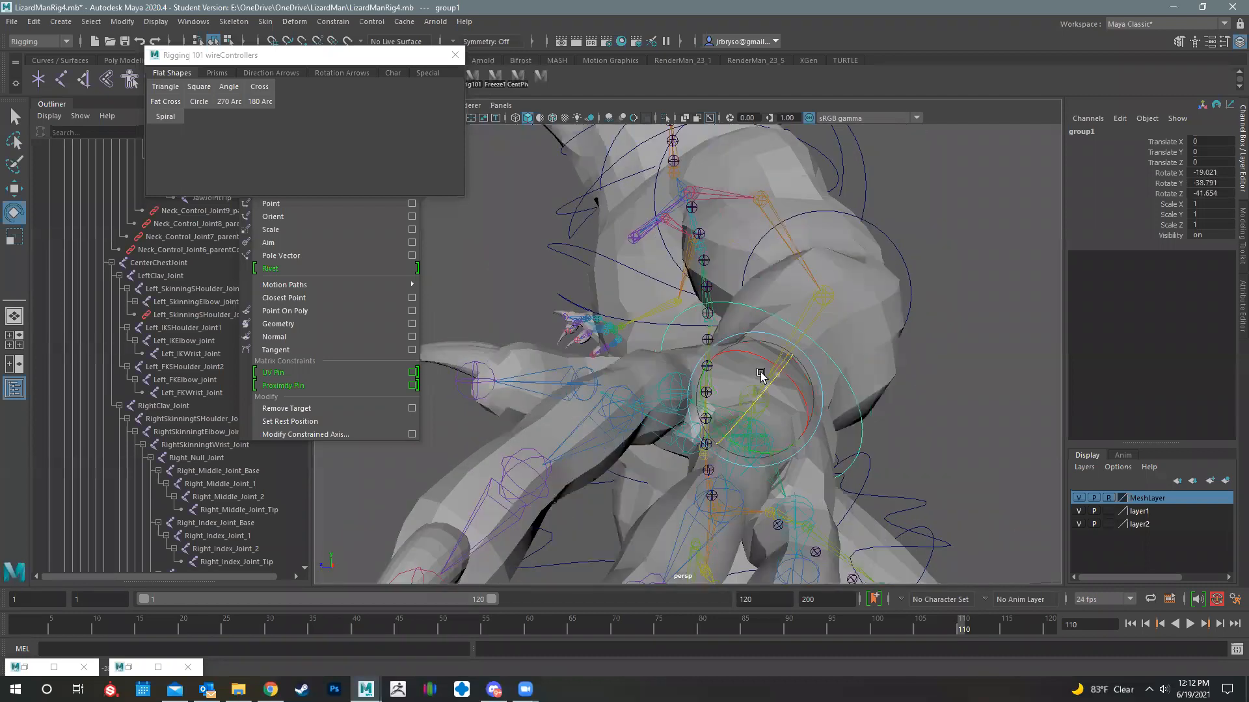
- Check the wrist controller's orientation against the elbow controller and rename the wrist controller as LeftFKWristCon
{"action": "left_click", "coordinate": [882, 233]}
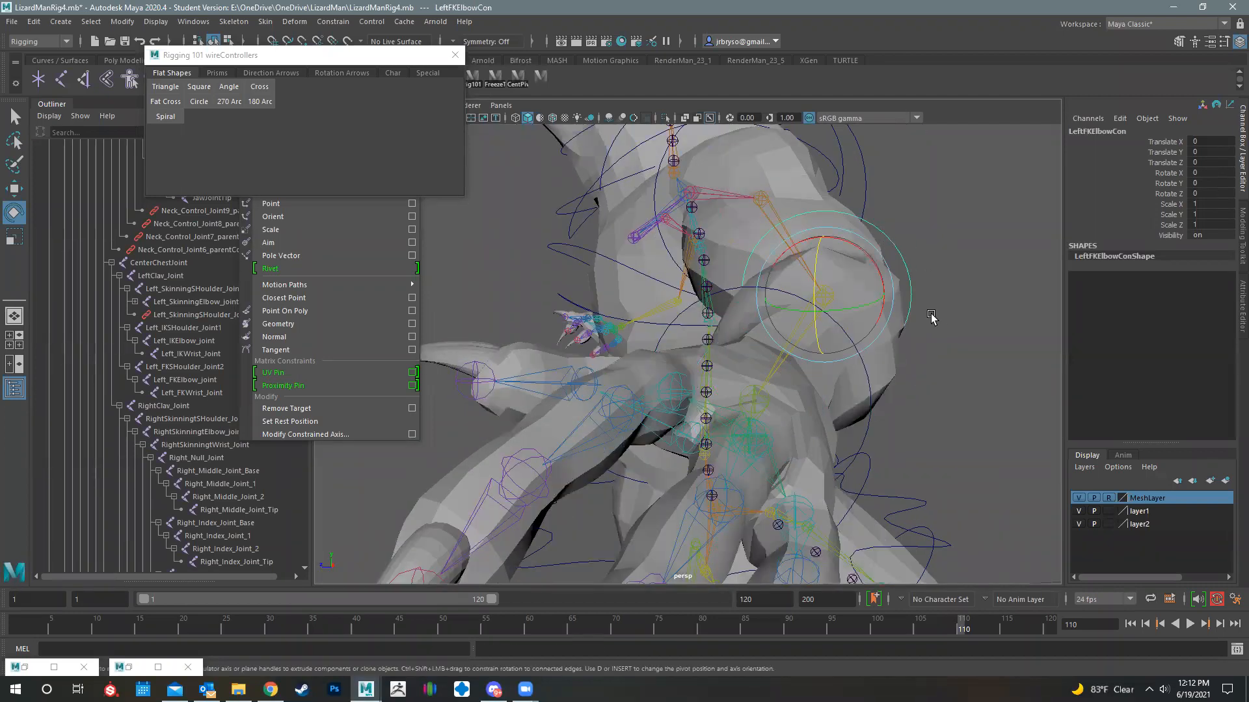
{"action": "left_click_drag", "start_coordinate": [919, 269], "coordinate": [919, 271], "text": "alt"}
{"action": "left_click_drag", "start_coordinate": [818, 381], "coordinate": [878, 445], "text": "alt"}
{"action": "left_click", "coordinate": [774, 379]}
{"action": "left_click", "coordinate": [785, 310]}
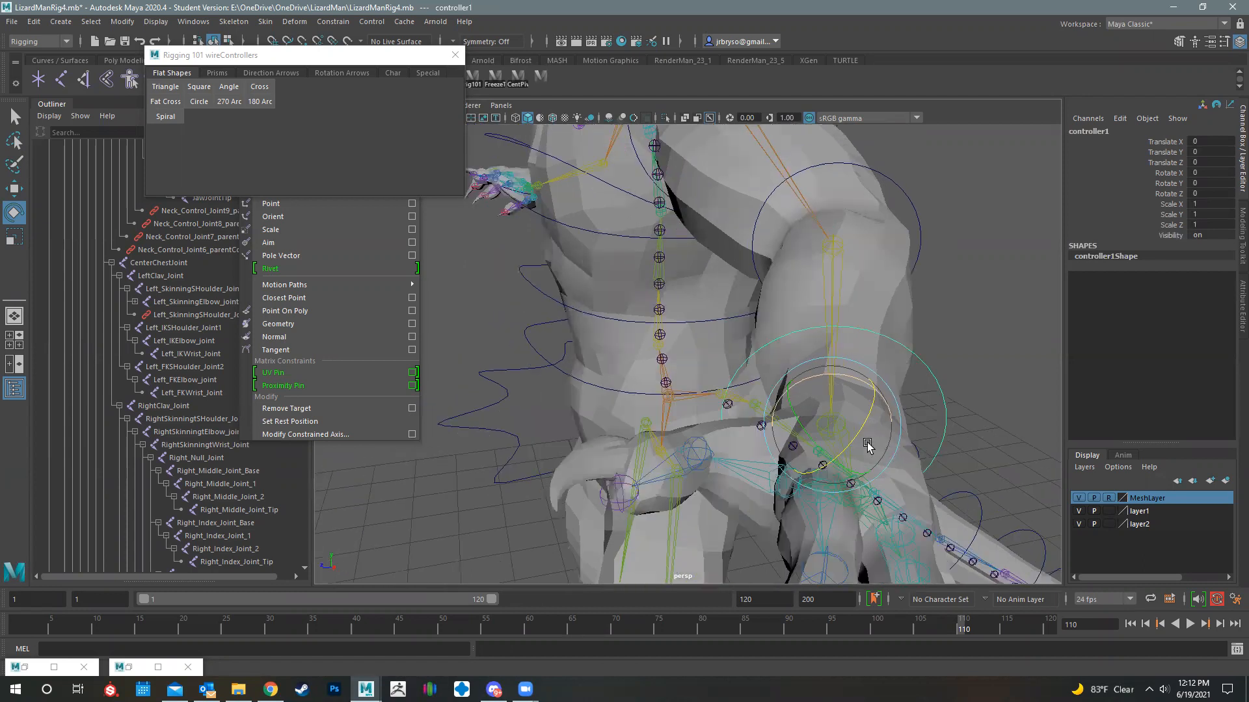
{"action": "key", "text": "f"}
{"action": "double_click", "coordinate": [1090, 132]}
{"action": "type", "text": "LeftFKWristCo"}
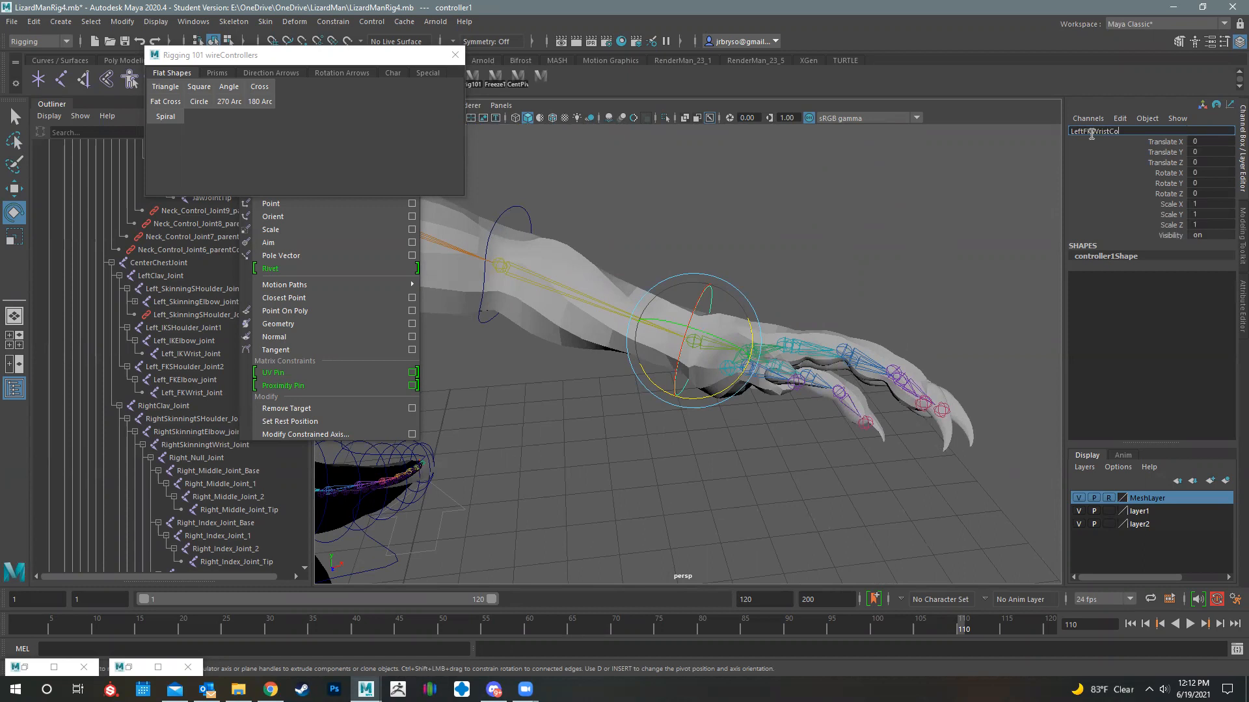
{"action": "key", "text": "Return"}
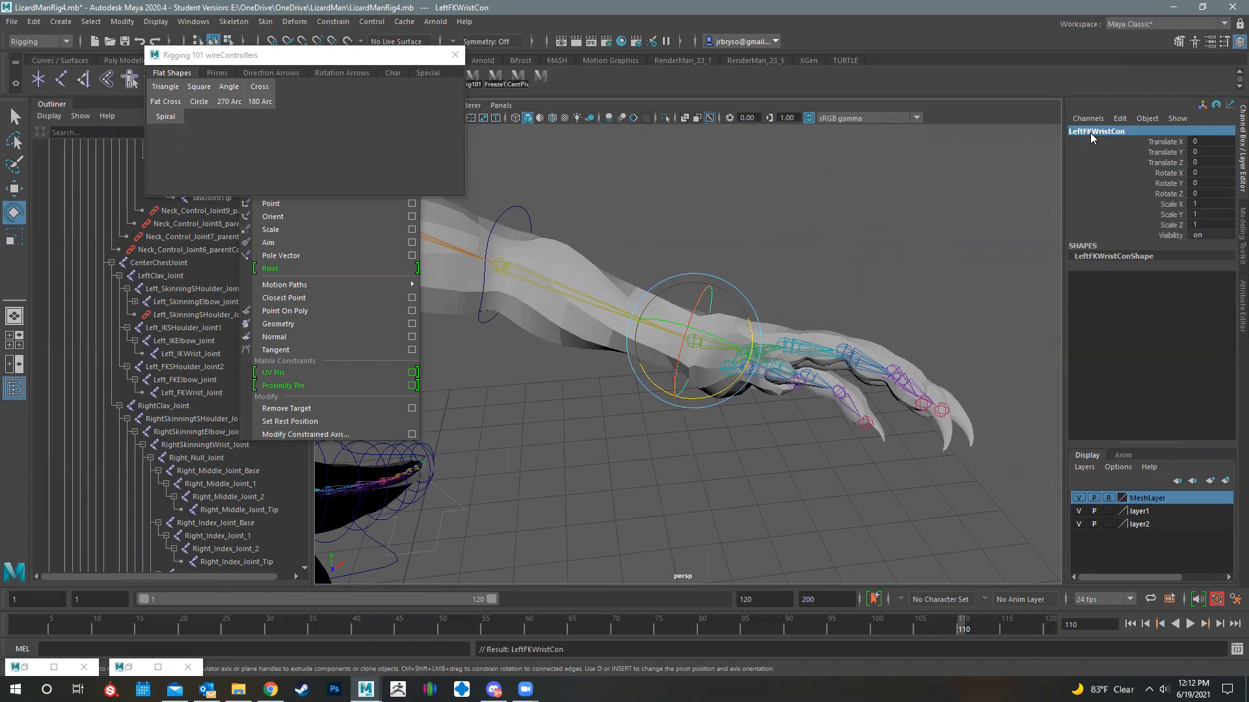
- Rename the wrist controller's parent group as LeftFKWrsitOffsetGrp
{"action": "key", "text": "ctrl+g"}
{"action": "double_click", "coordinate": [1090, 132]}
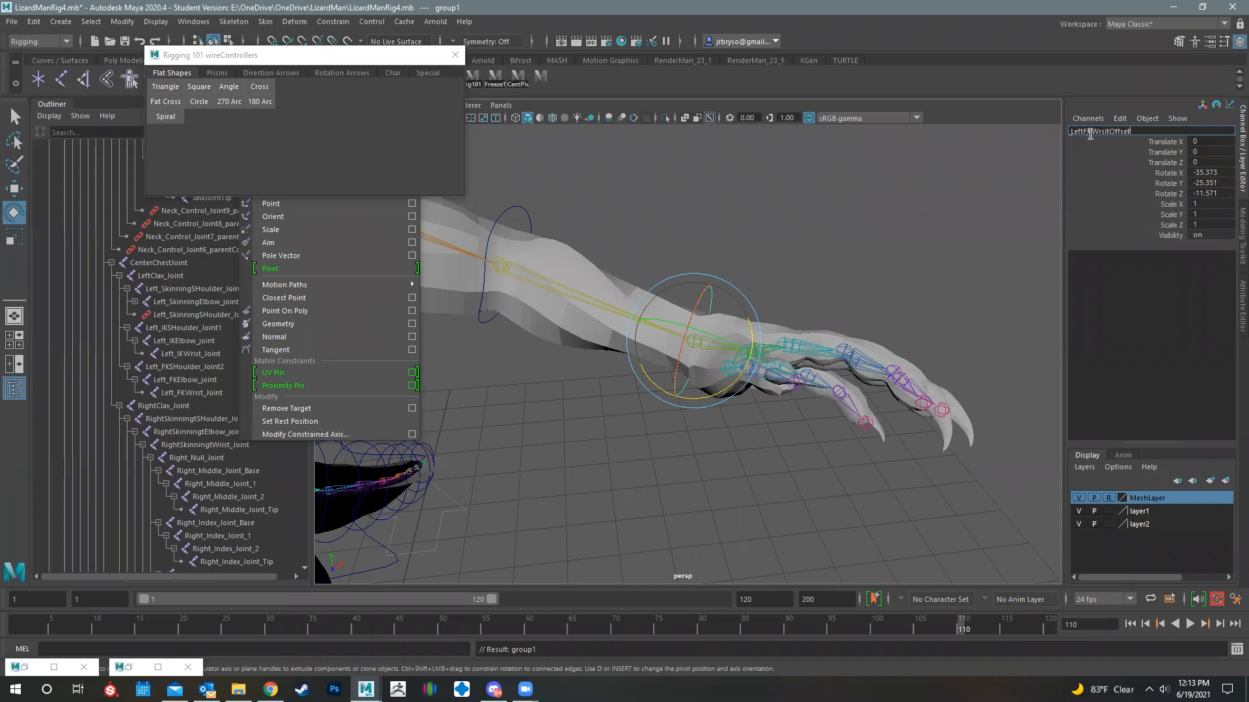
{"action": "key", "text": "Return"}
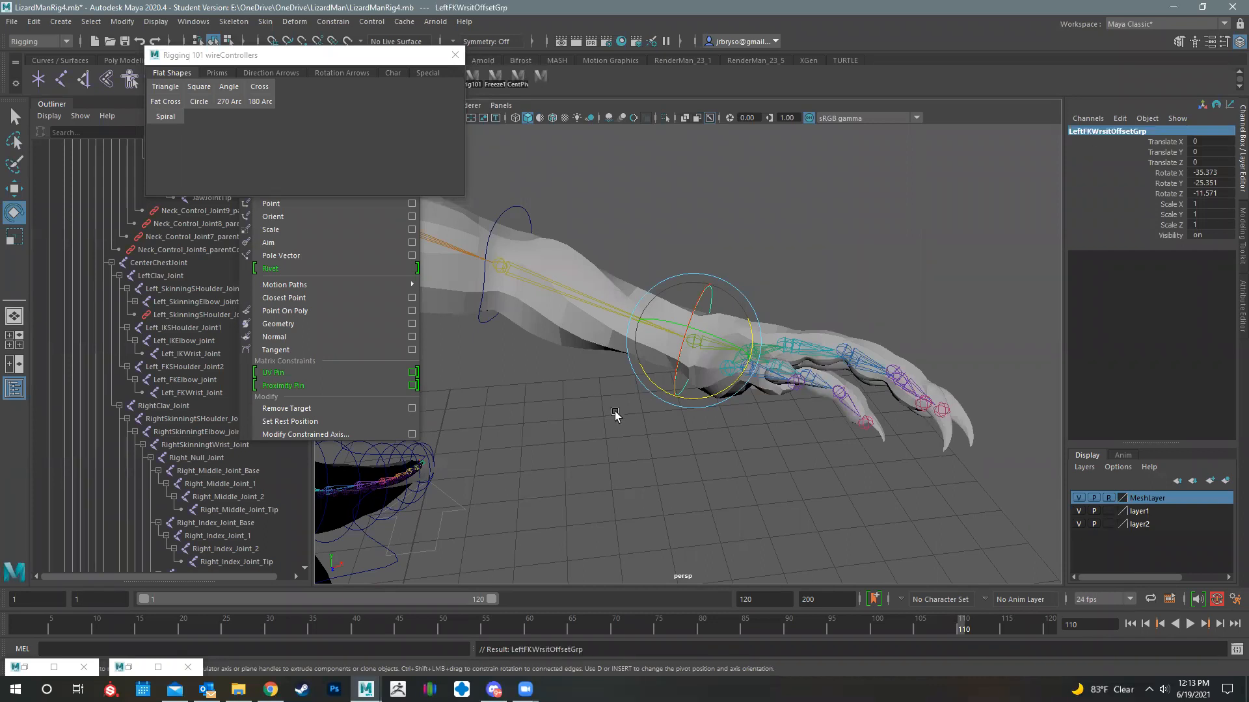
- Examine the rotation axes of the left arm's FK elbow, wrist and shoulder controllers
{"action": "middle_click_drag", "start_coordinate": [540, 233], "coordinate": [635, 278], "text": "alt"}
{"action": "left_click", "coordinate": [629, 279]}
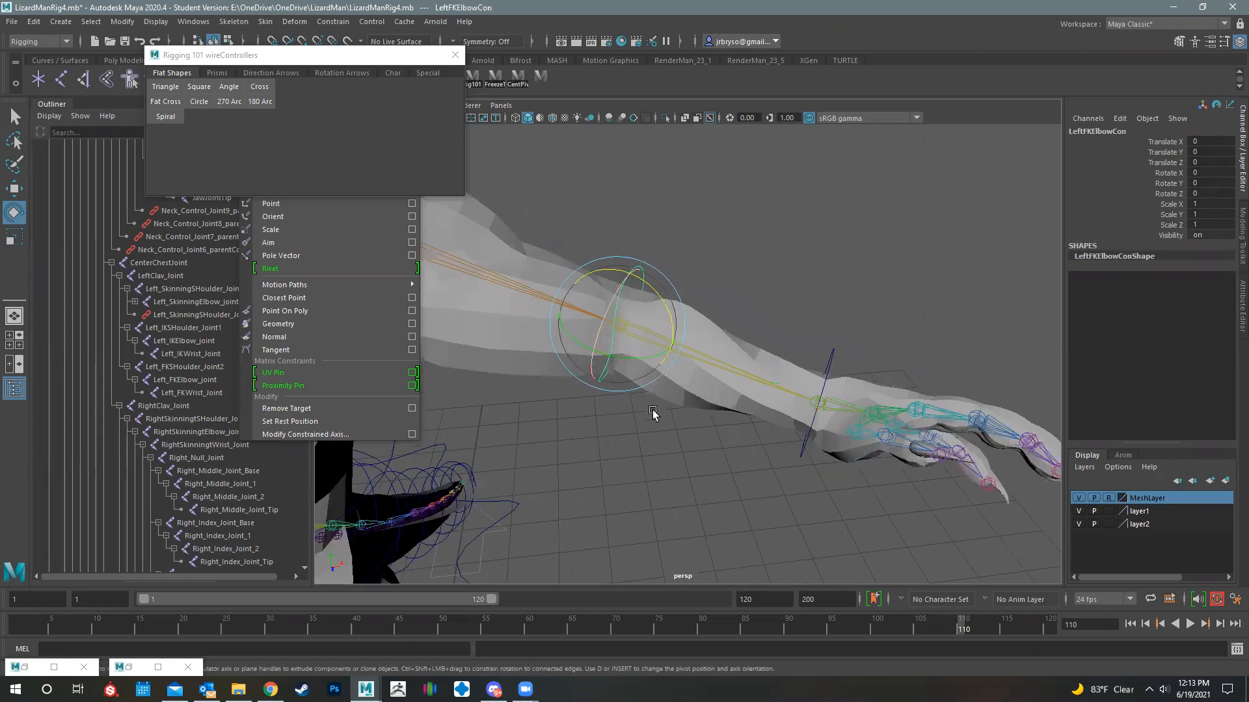
{"action": "left_click_drag", "start_coordinate": [572, 379], "coordinate": [617, 363], "text": "alt"}
{"action": "right_click_drag", "start_coordinate": [893, 413], "coordinate": [975, 428], "text": "alt"}
{"action": "middle_click_drag", "start_coordinate": [975, 428], "coordinate": [870, 413], "text": "alt"}
{"action": "left_click", "coordinate": [866, 415]}
{"action": "left_click", "coordinate": [529, 252]}
{"action": "left_click_drag", "start_coordinate": [763, 384], "coordinate": [835, 473], "text": "alt"}
{"action": "left_click_drag", "start_coordinate": [812, 401], "coordinate": [754, 463], "text": "alt"}
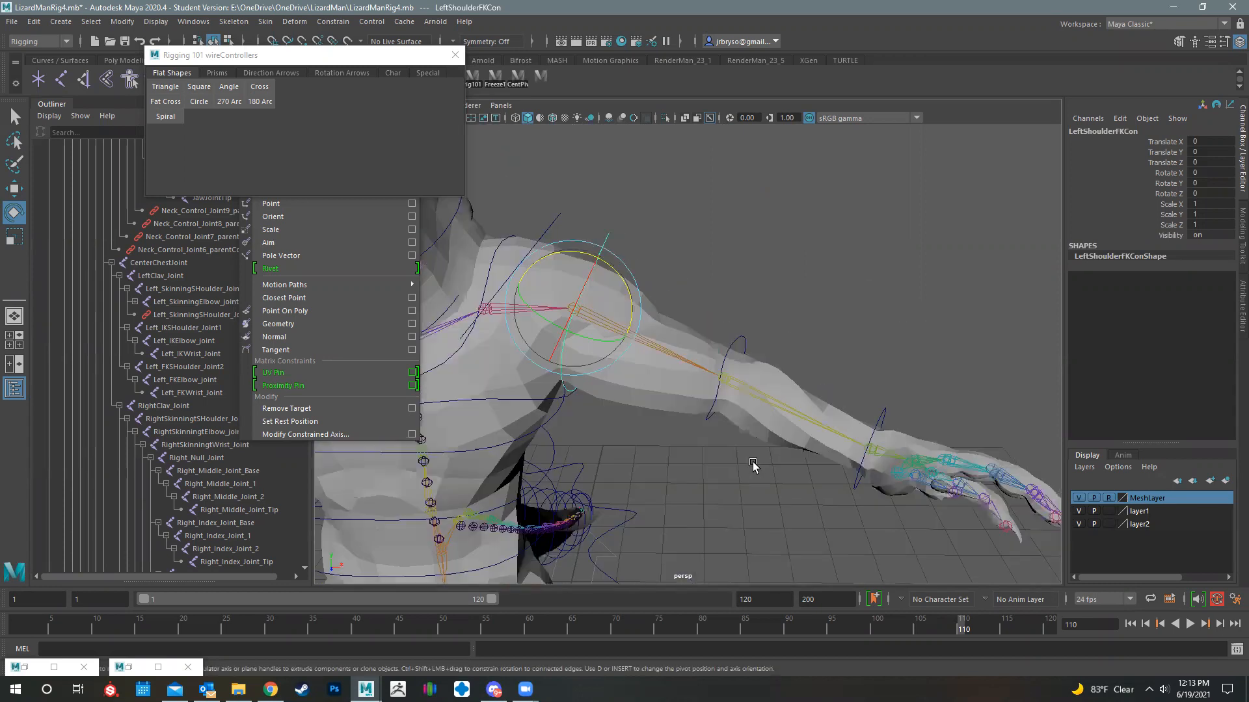
{"action": "left_click", "coordinate": [856, 247]}
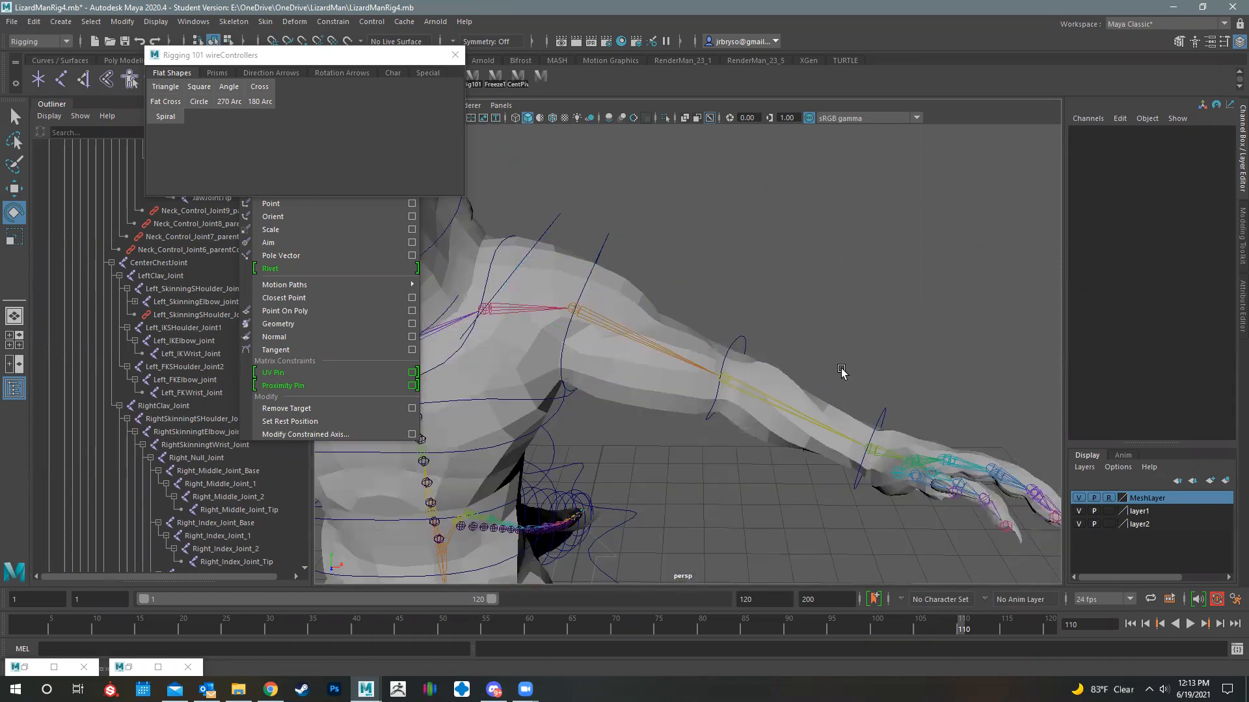
{"action": "left_click_drag", "start_coordinate": [693, 479], "coordinate": [608, 217], "text": "alt"}
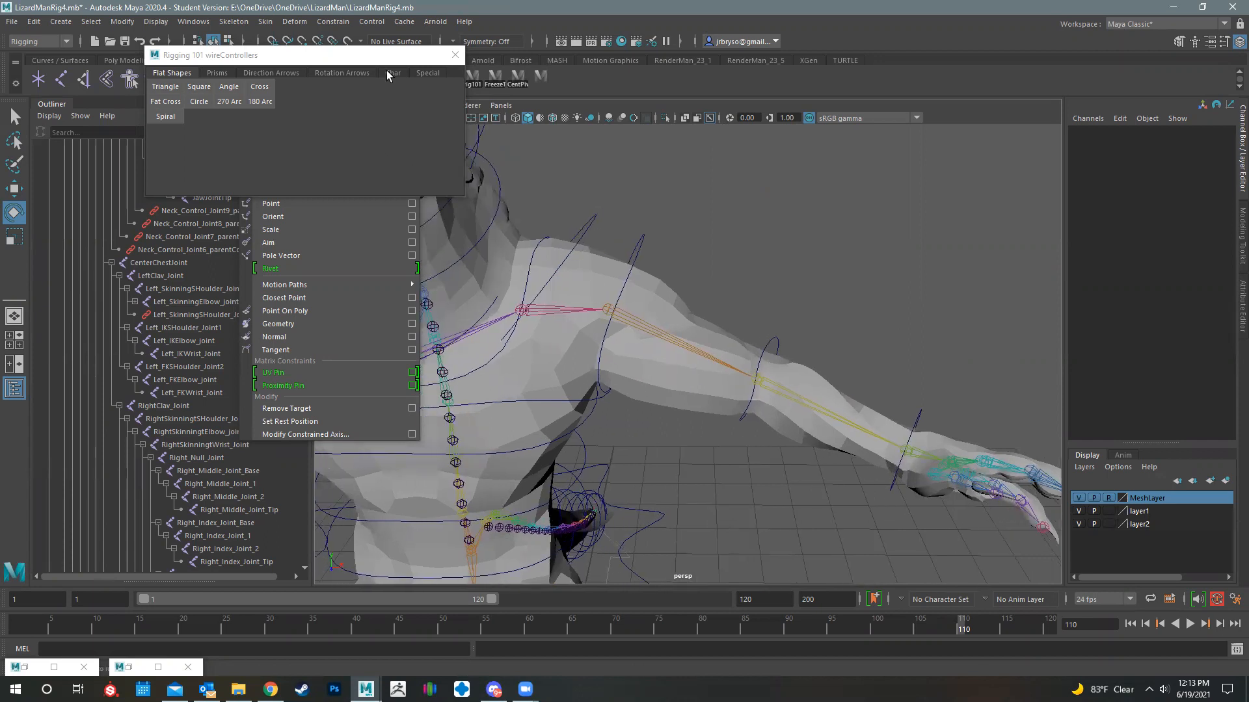
- Close the Rigging 101 wireControllers window and the floating Constrain menu
{"action": "left_click", "coordinate": [366, 57]}
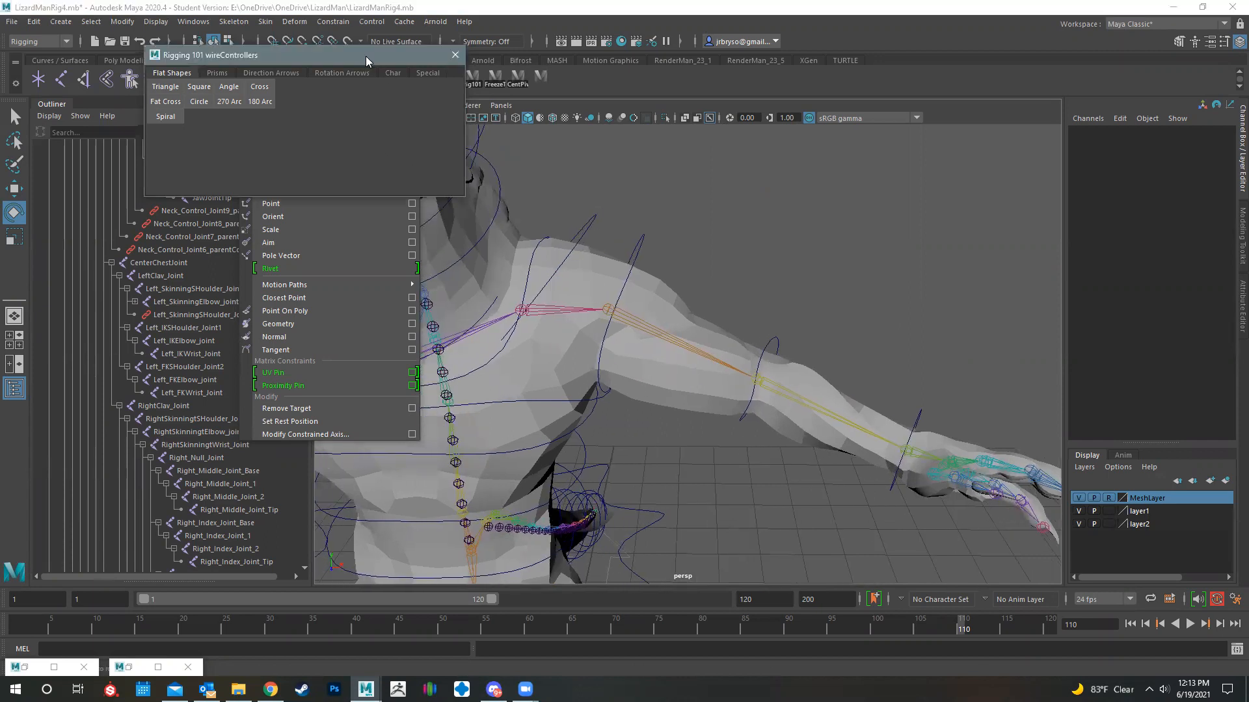
{"action": "left_click", "coordinate": [455, 55]}
{"action": "left_click", "coordinate": [283, 174]}
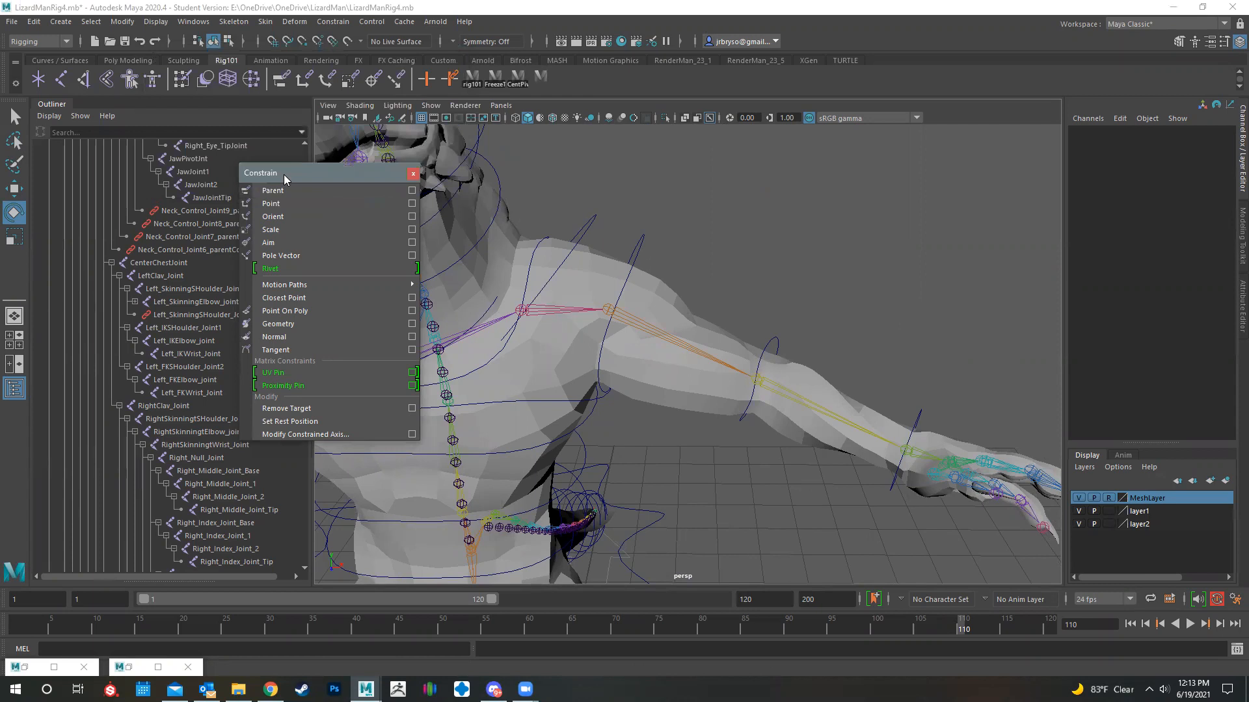
{"action": "left_click", "coordinate": [413, 174]}
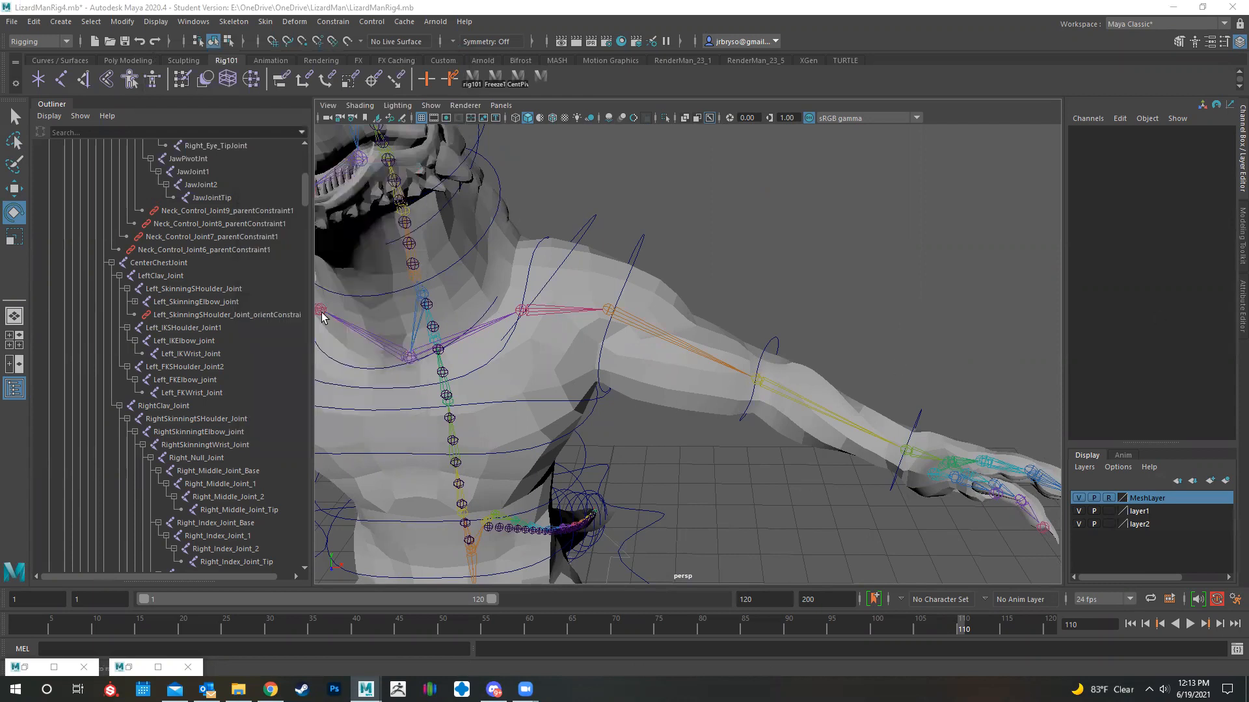
- Expand the left clavicle, shoulder, FK elbow and FK wrist offset groups in the Outliner to reveal their controllers
{"action": "scroll", "coordinate": [244, 399], "scroll_direction": "down", "scroll_amount": 15}
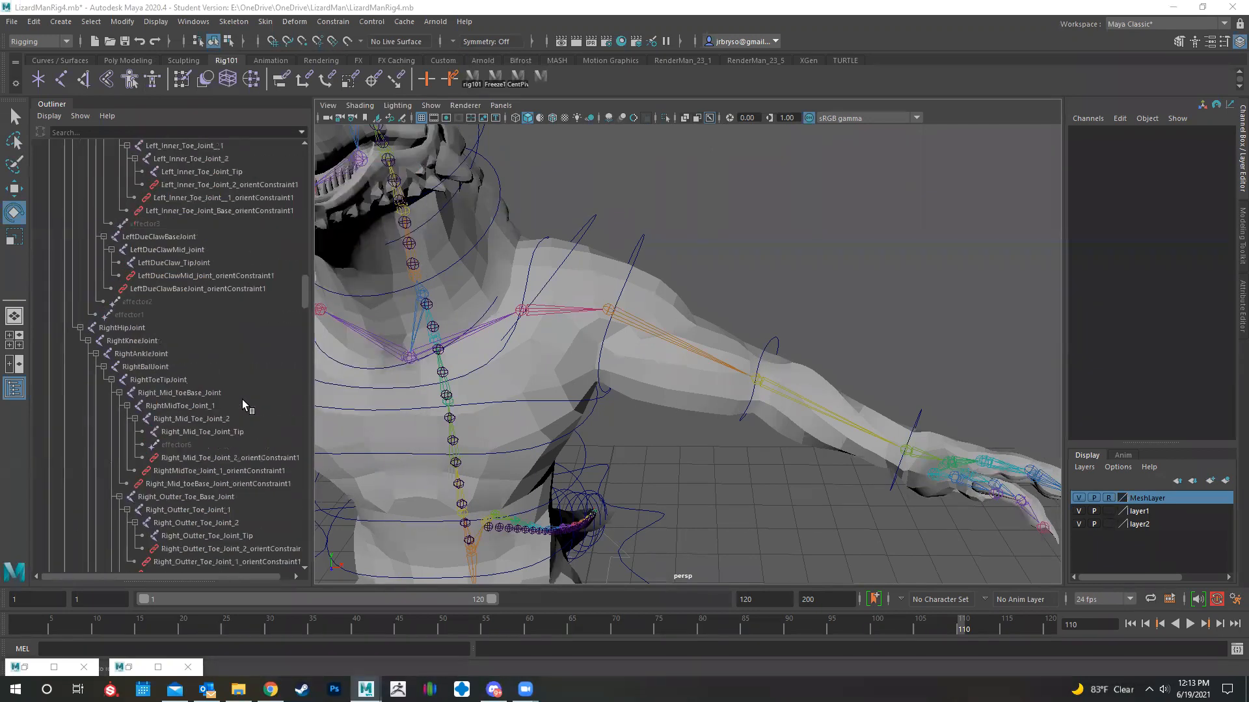
{"action": "scroll", "coordinate": [243, 399], "scroll_direction": "down", "scroll_amount": 15}
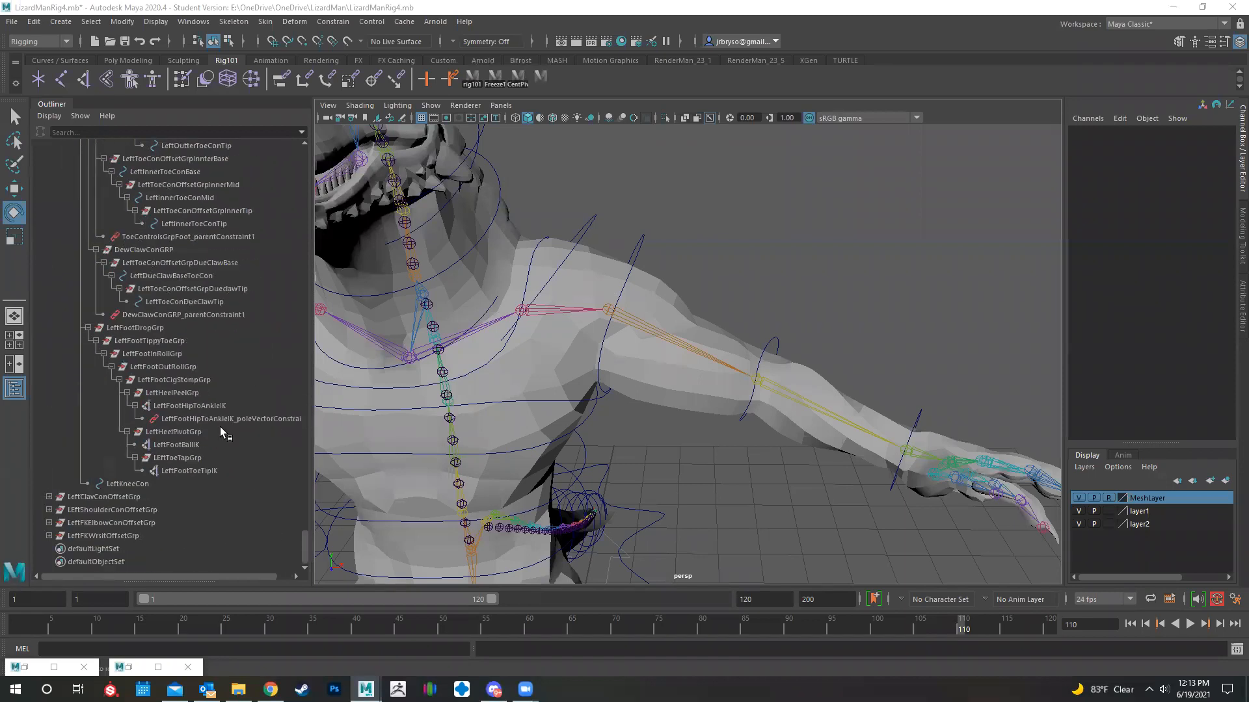
{"action": "left_click", "coordinate": [94, 497]}
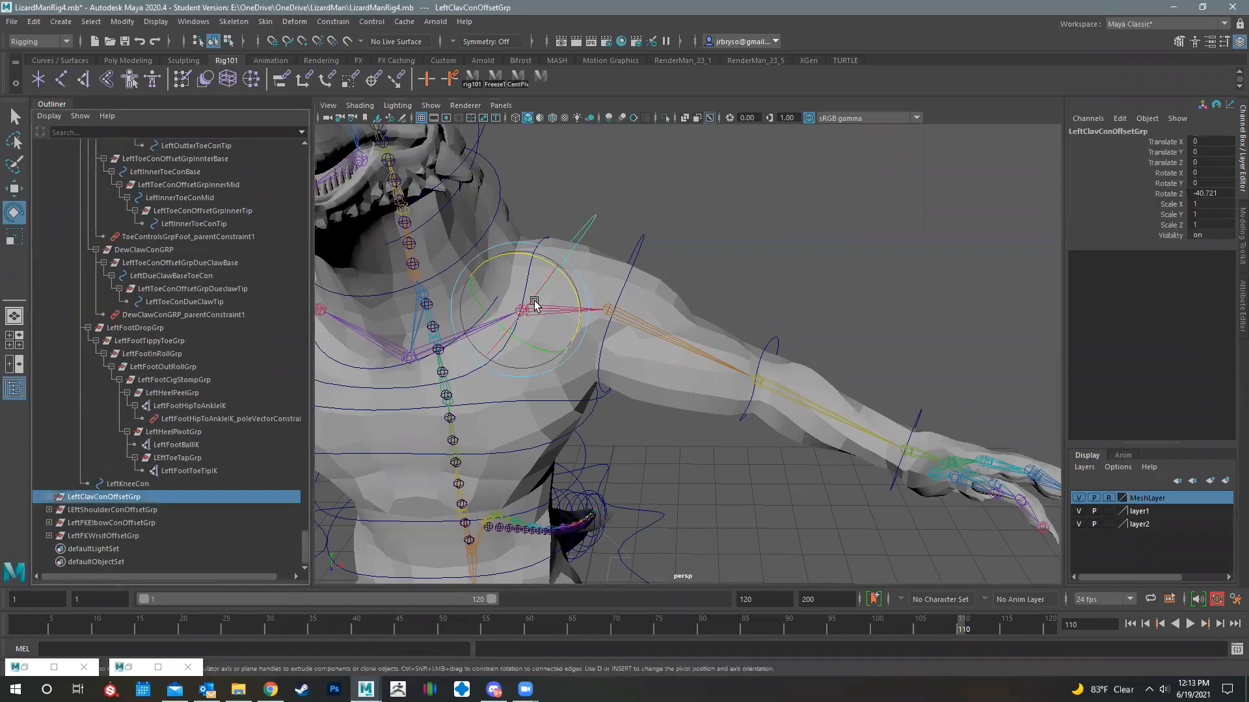
{"action": "left_click", "coordinate": [49, 497]}
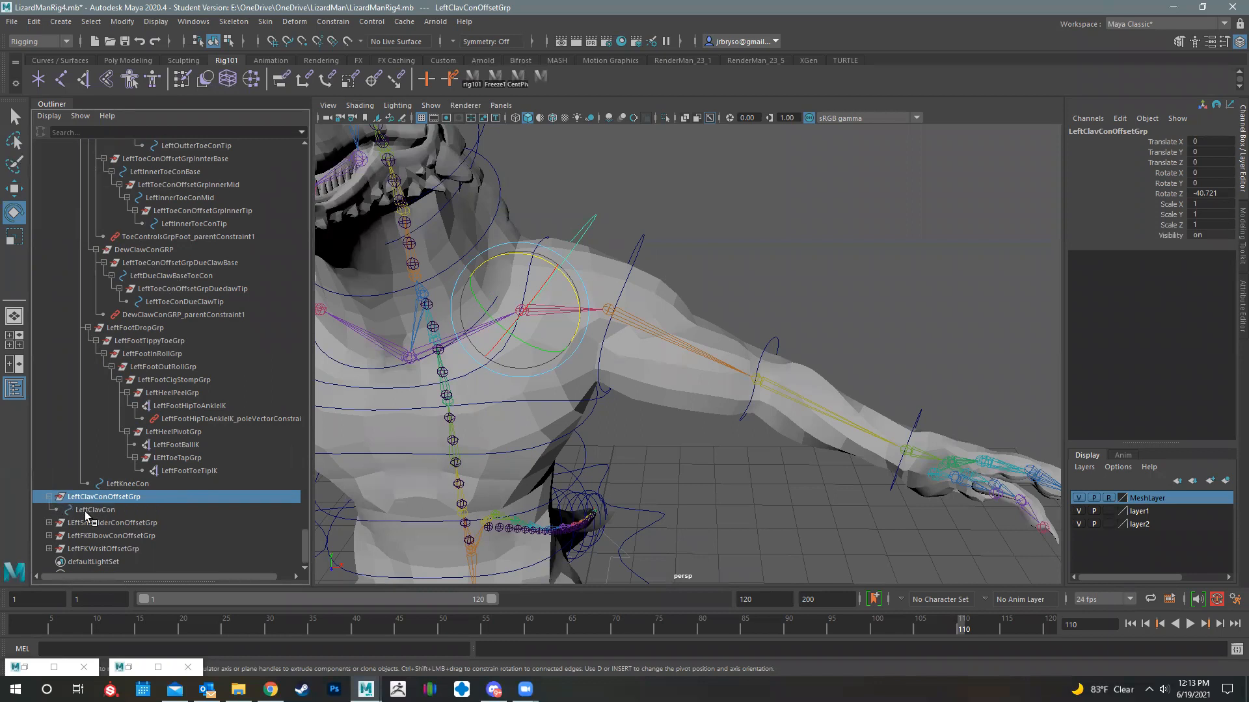
{"action": "left_click", "coordinate": [92, 510]}
{"action": "left_click", "coordinate": [49, 523]}
{"action": "scroll", "coordinate": [135, 508], "scroll_direction": "down", "scroll_amount": 1}
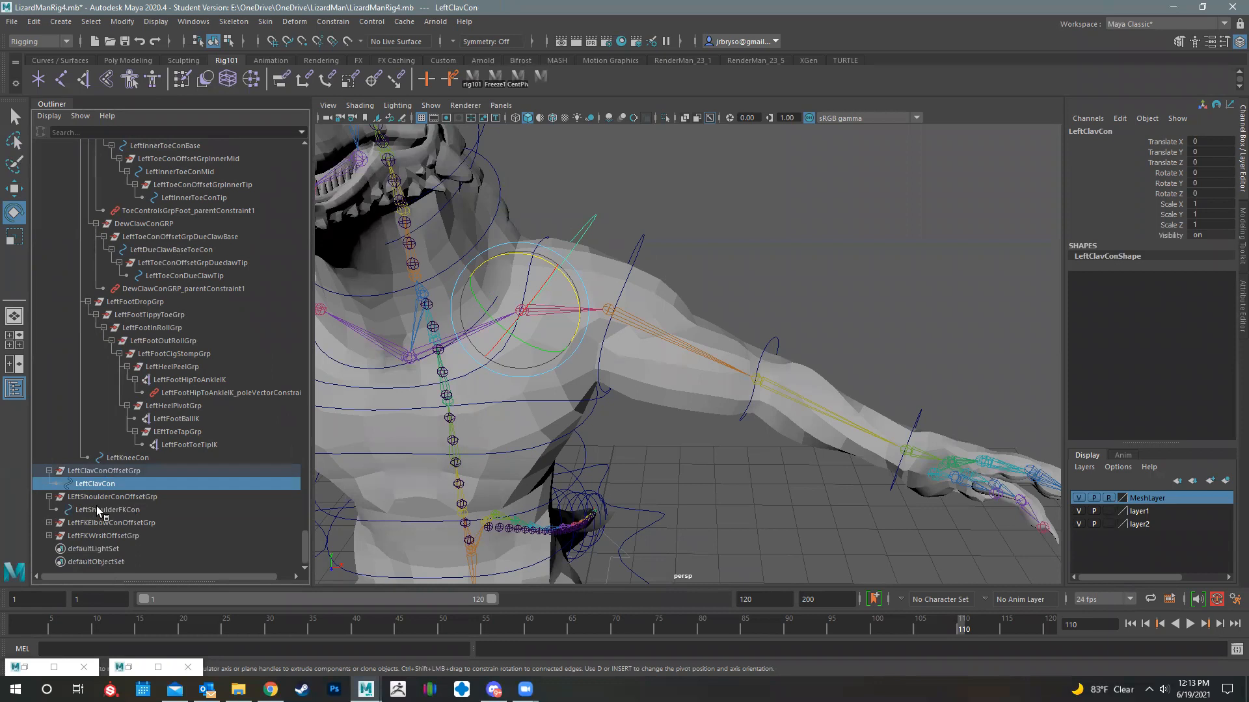
{"action": "left_click", "coordinate": [48, 523]}
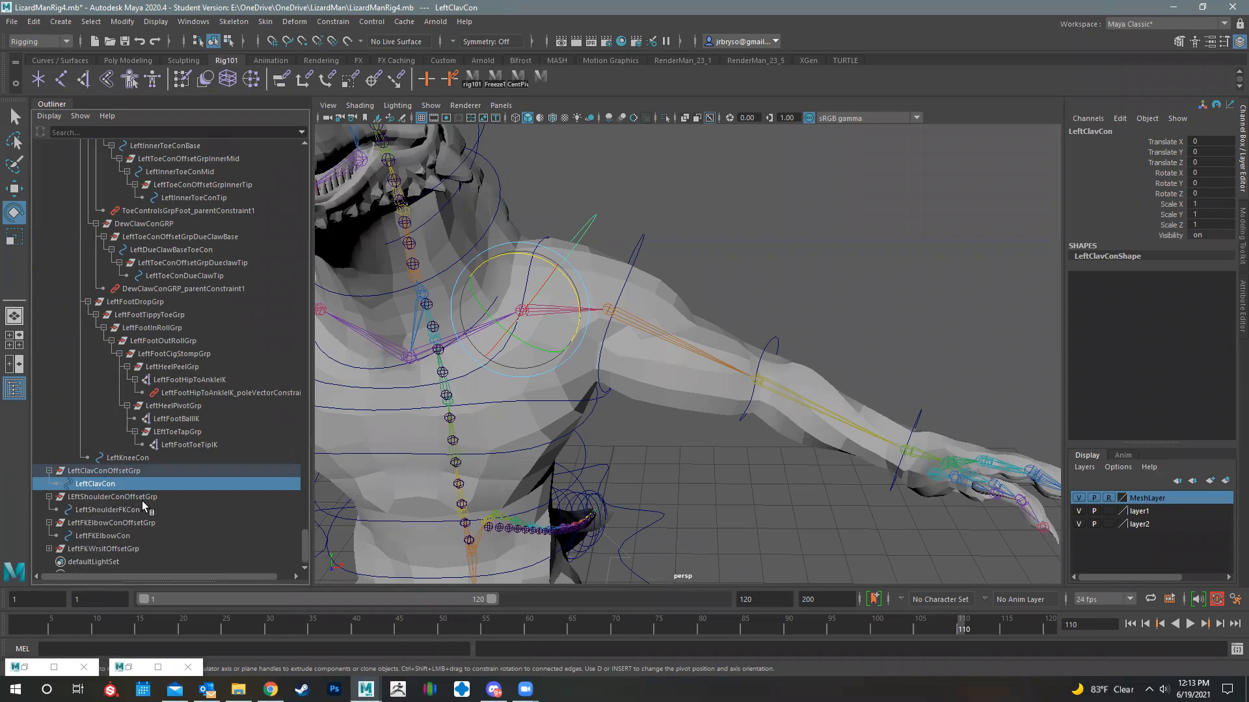
{"action": "scroll", "coordinate": [130, 506], "scroll_direction": "down", "scroll_amount": 1}
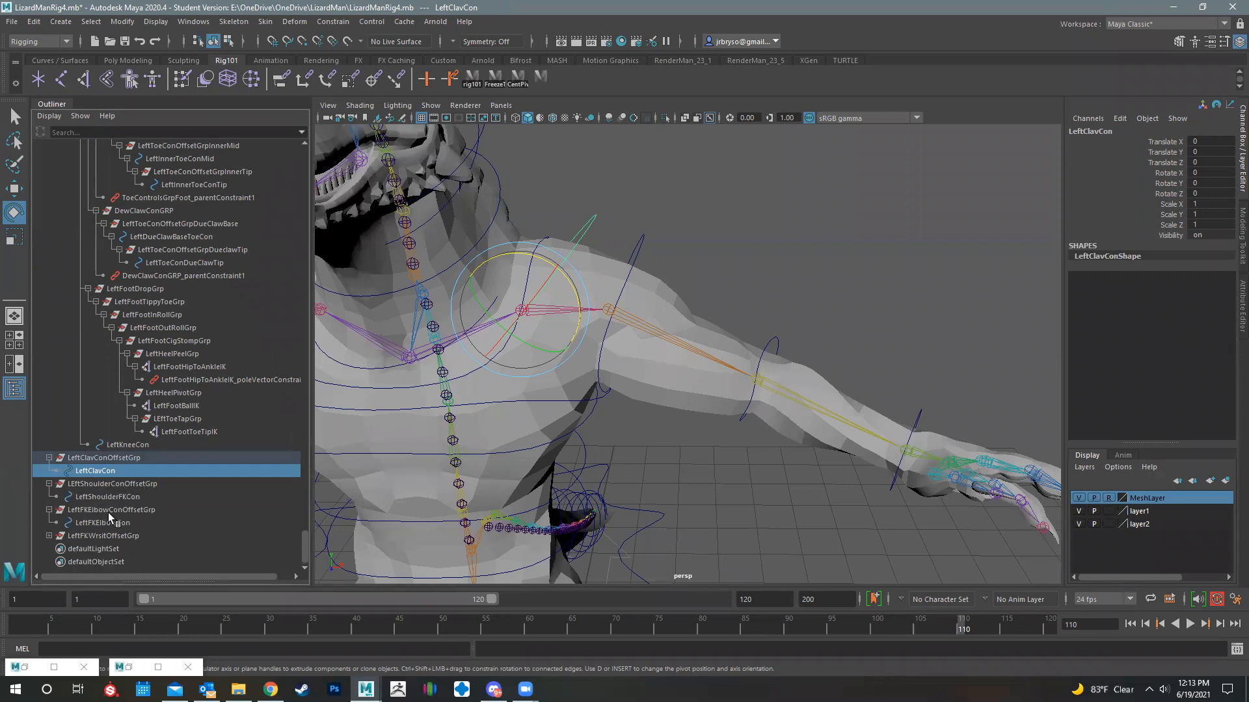
{"action": "left_click", "coordinate": [49, 536]}
{"action": "scroll", "coordinate": [111, 534], "scroll_direction": "down", "scroll_amount": 1}
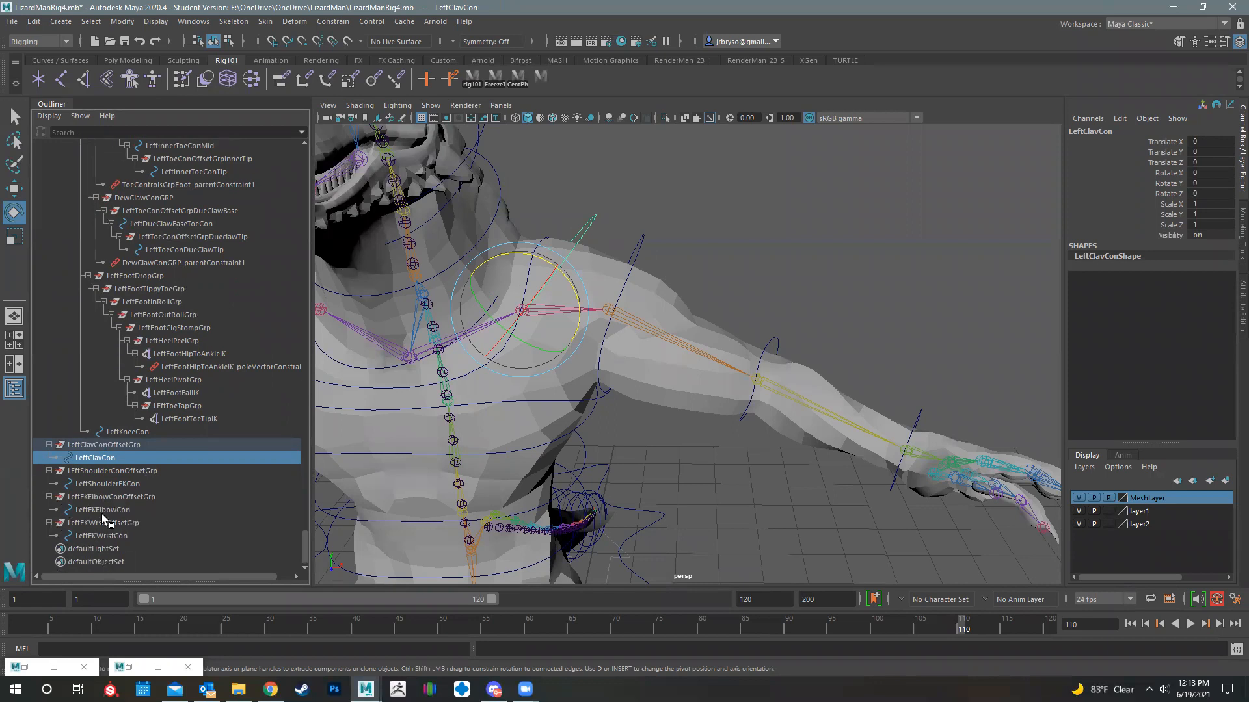
- Parent LeftFKWrsitOffsetGrp under LeftFKElbowCon, and LeftFKElbowConOffsetGrp under LeftShoulderFKCon
{"action": "left_click", "coordinate": [102, 513]}
{"action": "left_click", "coordinate": [93, 523]}
{"action": "left_click_drag", "start_coordinate": [88, 527], "coordinate": [115, 514]}
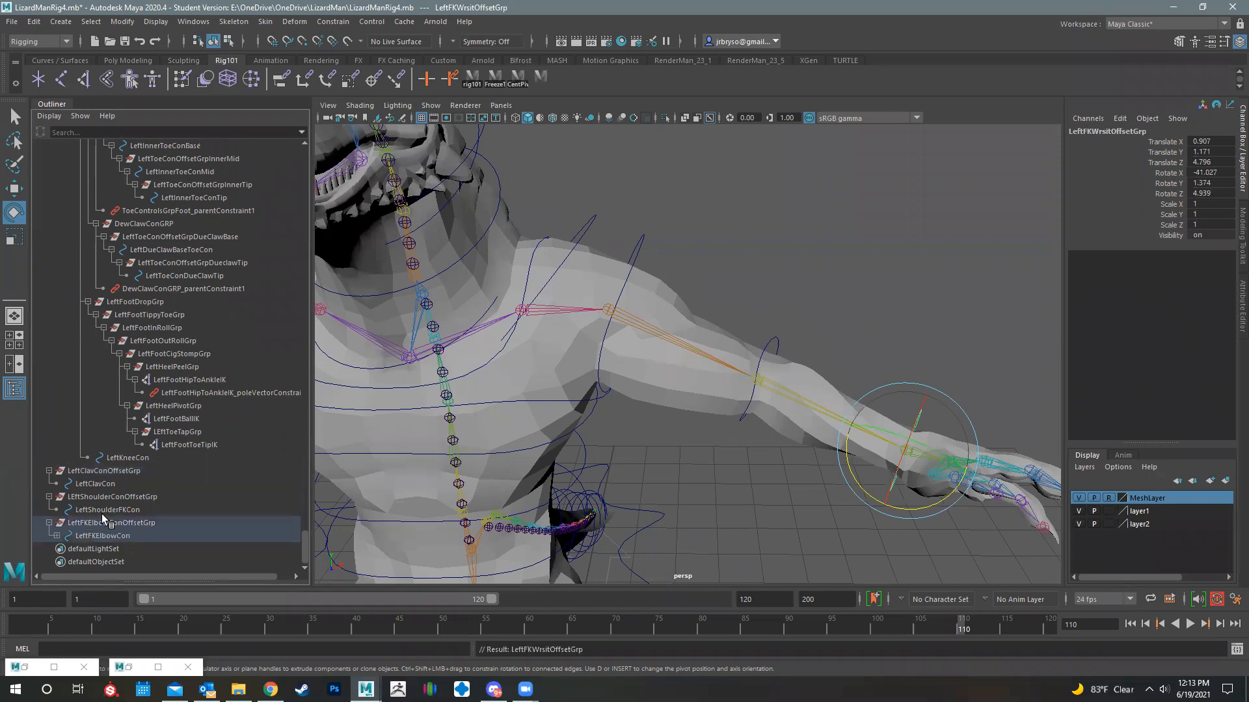
{"action": "left_click", "coordinate": [104, 524]}
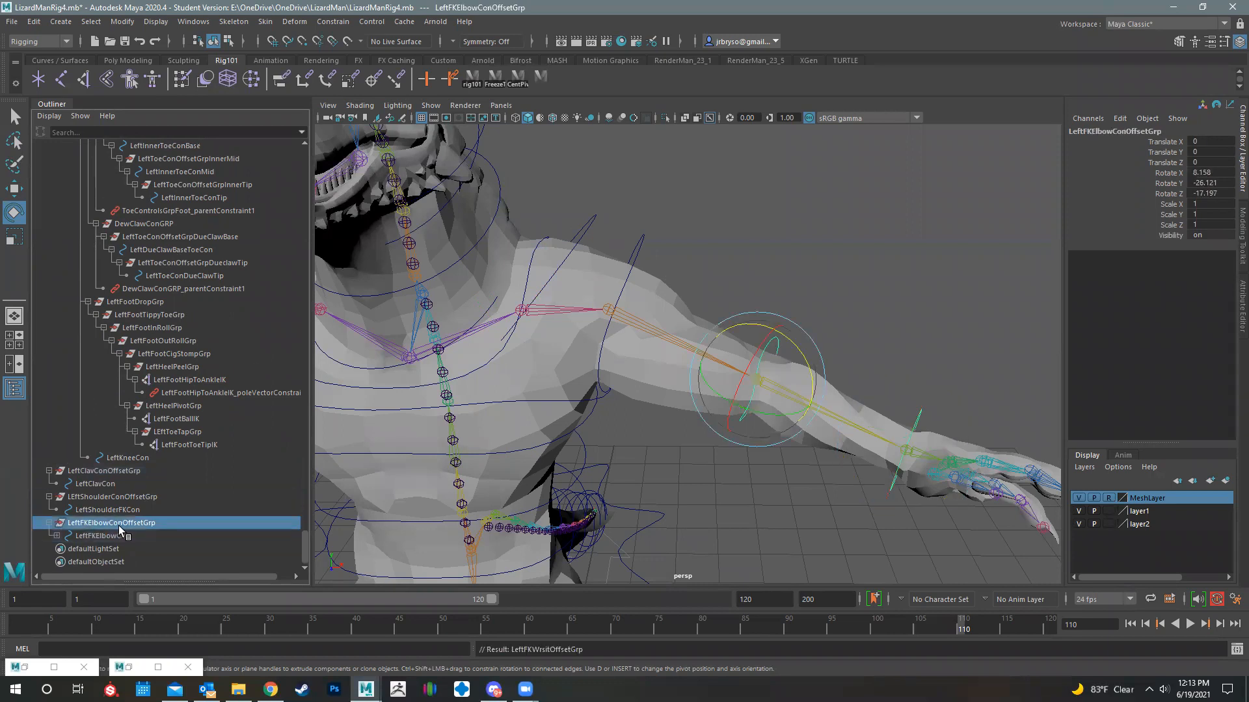
{"action": "left_click_drag", "start_coordinate": [102, 528], "coordinate": [121, 513]}
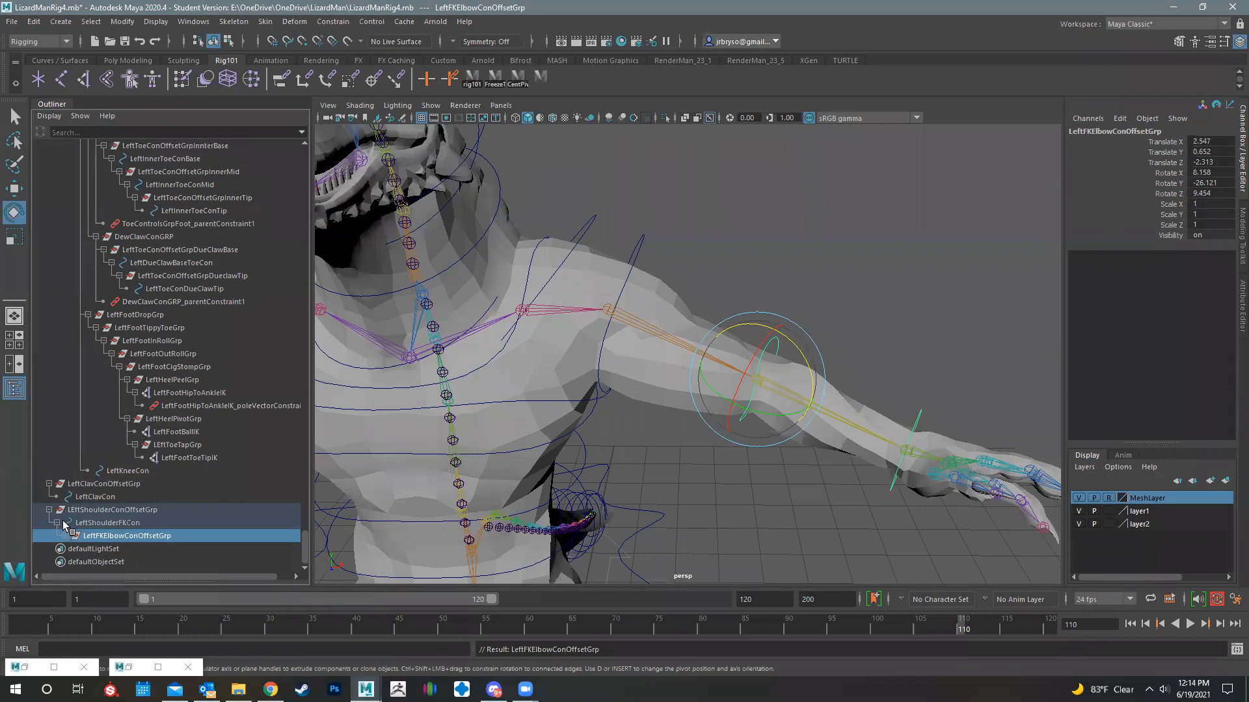
- Parent the left shoulder controller's offset group under LeftClavCon
{"action": "left_click", "coordinate": [115, 511]}
{"action": "left_click_drag", "start_coordinate": [98, 514], "coordinate": [111, 509]}
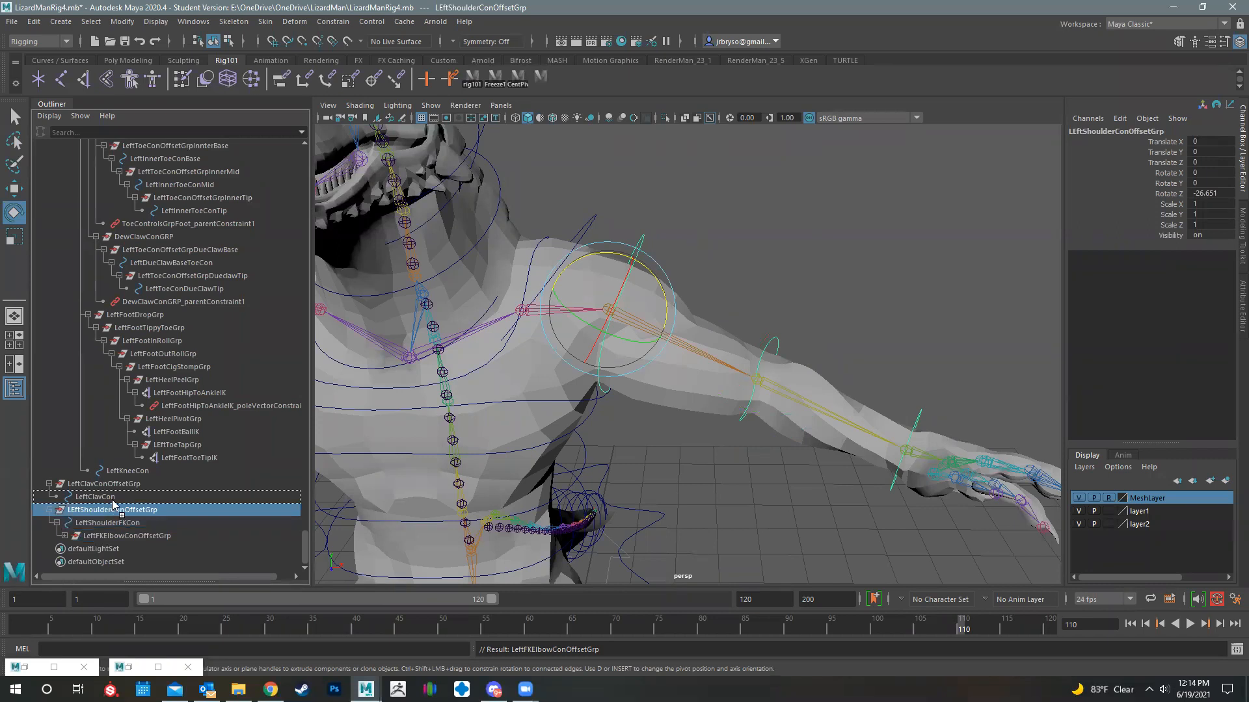
{"action": "left_click_drag", "start_coordinate": [114, 503], "coordinate": [112, 501]}
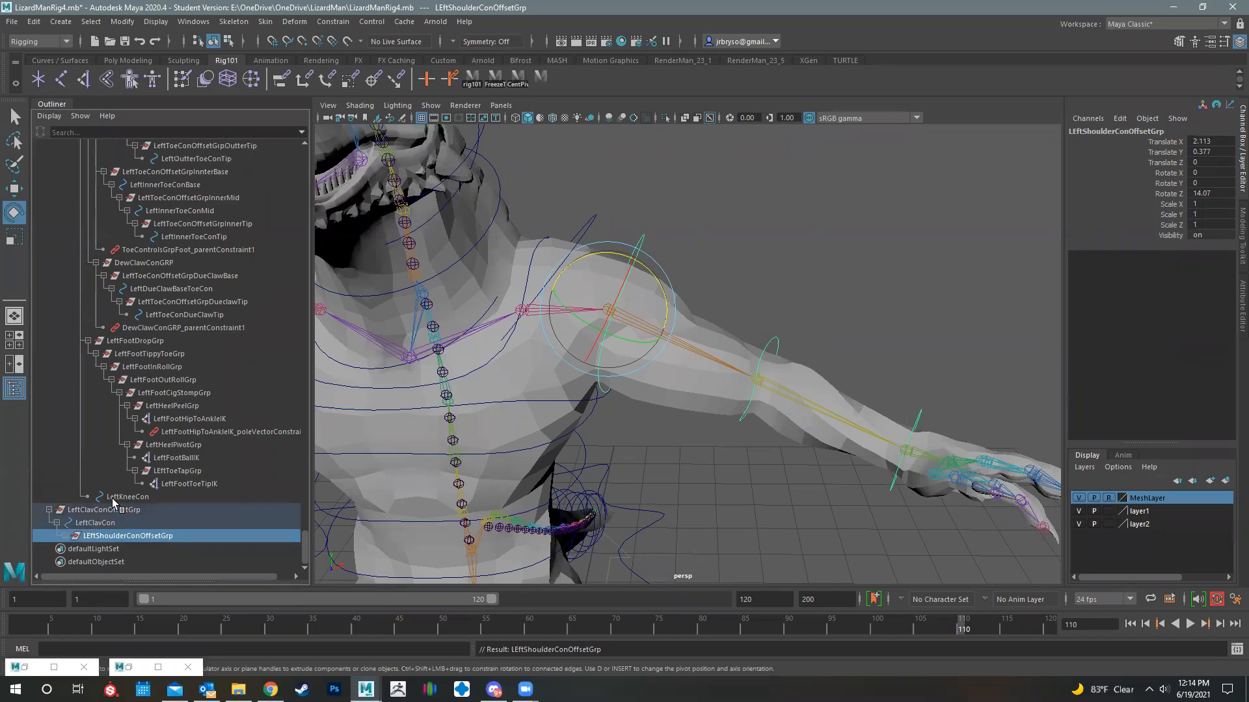
- Test-rotate the left clavicle and FK shoulder controllers to check the arm hierarchy, undoing the rotations
{"action": "left_click", "coordinate": [605, 209]}
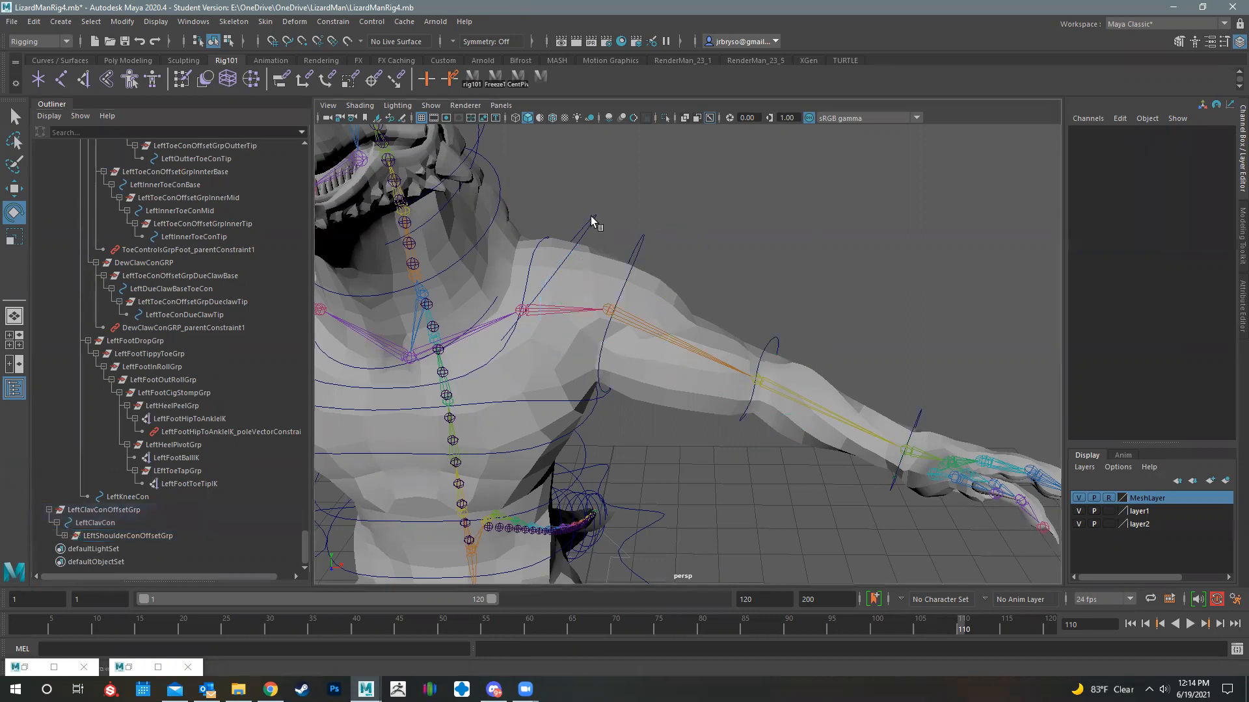
{"action": "left_click", "coordinate": [591, 216]}
{"action": "left_click_drag", "start_coordinate": [564, 287], "coordinate": [558, 235]}
{"action": "key", "text": "ctrl+z"}
{"action": "left_click", "coordinate": [641, 260]}
{"action": "mouse_move", "coordinate": [654, 351]}
{"action": "left_mouse_down"}
{"action": "mouse_move", "coordinate": [594, 348]}
{"action": "mouse_move", "coordinate": [656, 350]}
{"action": "left_mouse_up"}
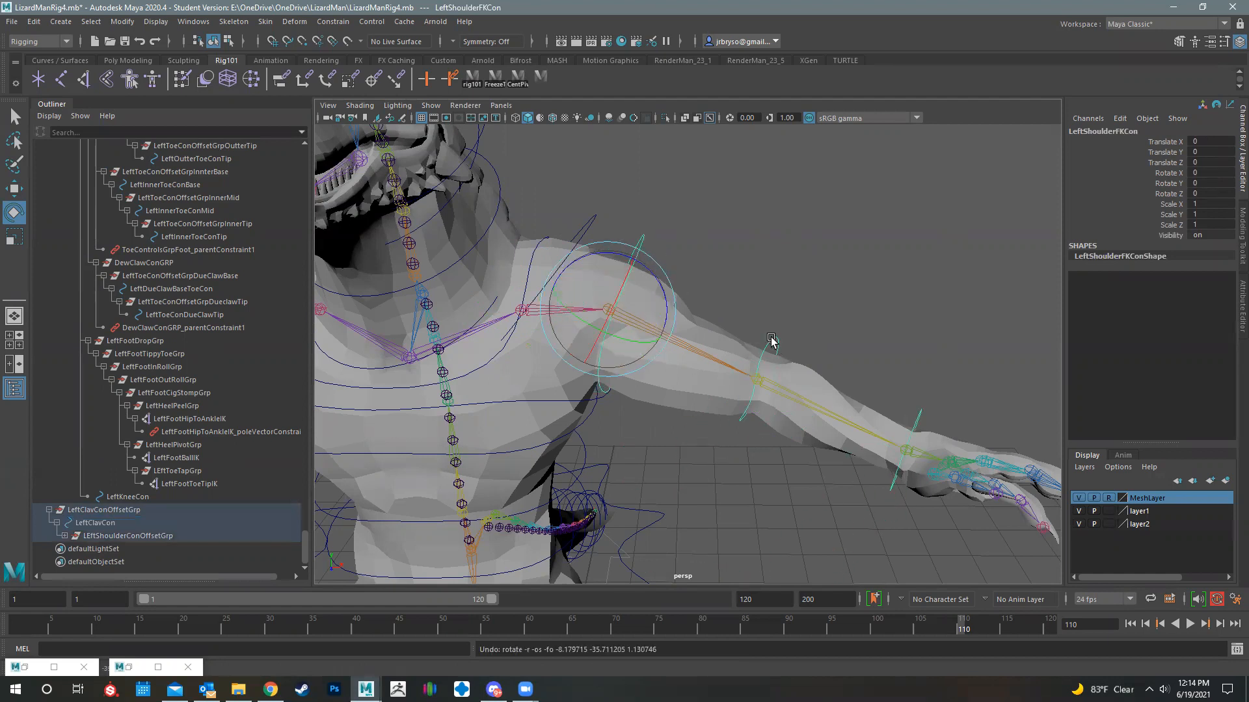
- Test-rotate the left FK elbow and wrist controllers and undo each rotation
{"action": "left_click", "coordinate": [770, 344]}
{"action": "left_click_drag", "start_coordinate": [803, 416], "coordinate": [769, 426]}
{"action": "key", "text": "ctrl+z"}
{"action": "left_click", "coordinate": [917, 420]}
{"action": "left_click_drag", "start_coordinate": [927, 472], "coordinate": [922, 492]}
{"action": "key", "text": "ctrl+z"}
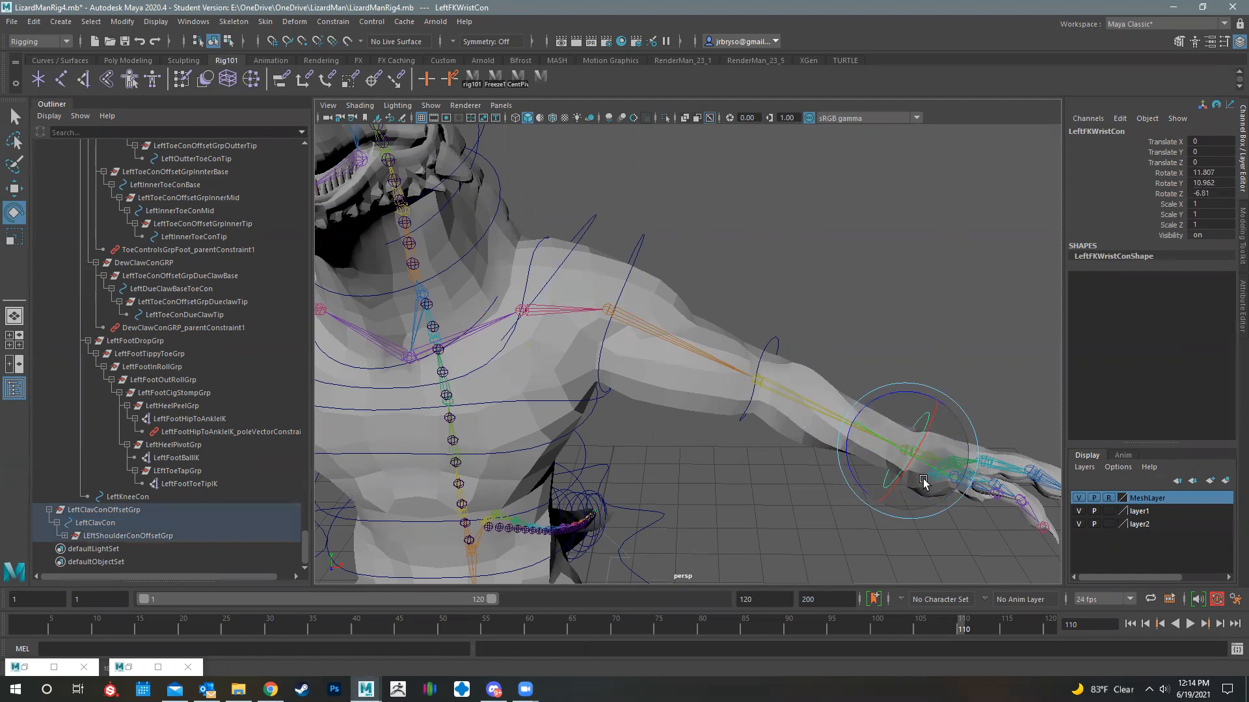
- Put LeftClavConOffsetGrp with the whole left arm controller hierarchy into a new parent group
{"action": "left_click_drag", "start_coordinate": [808, 488], "coordinate": [605, 229], "text": "alt"}
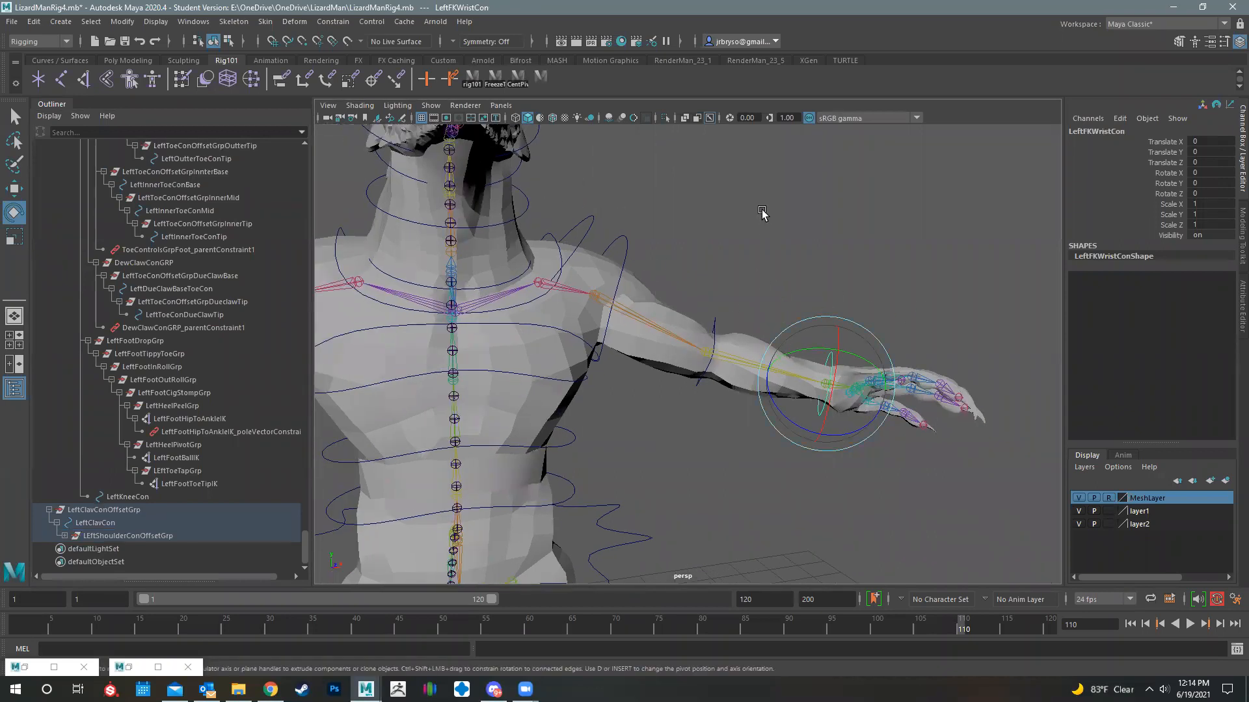
{"action": "left_click", "coordinate": [591, 218]}
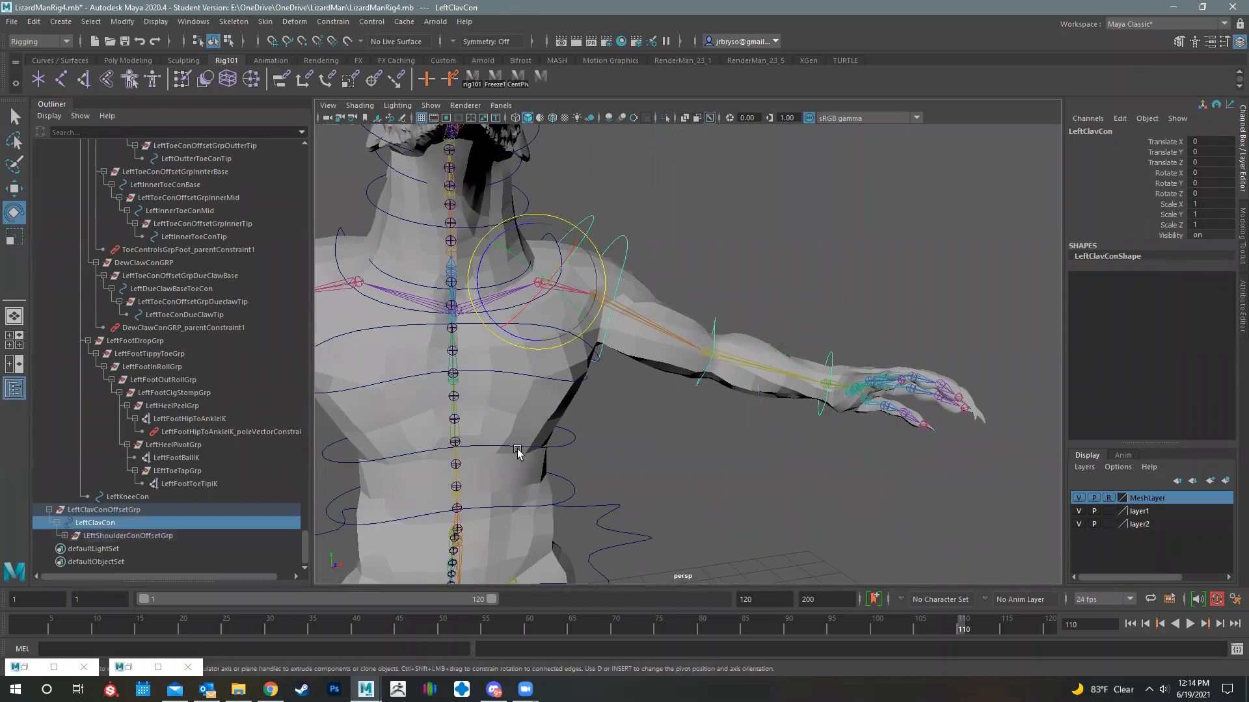
{"action": "left_click", "coordinate": [107, 510]}
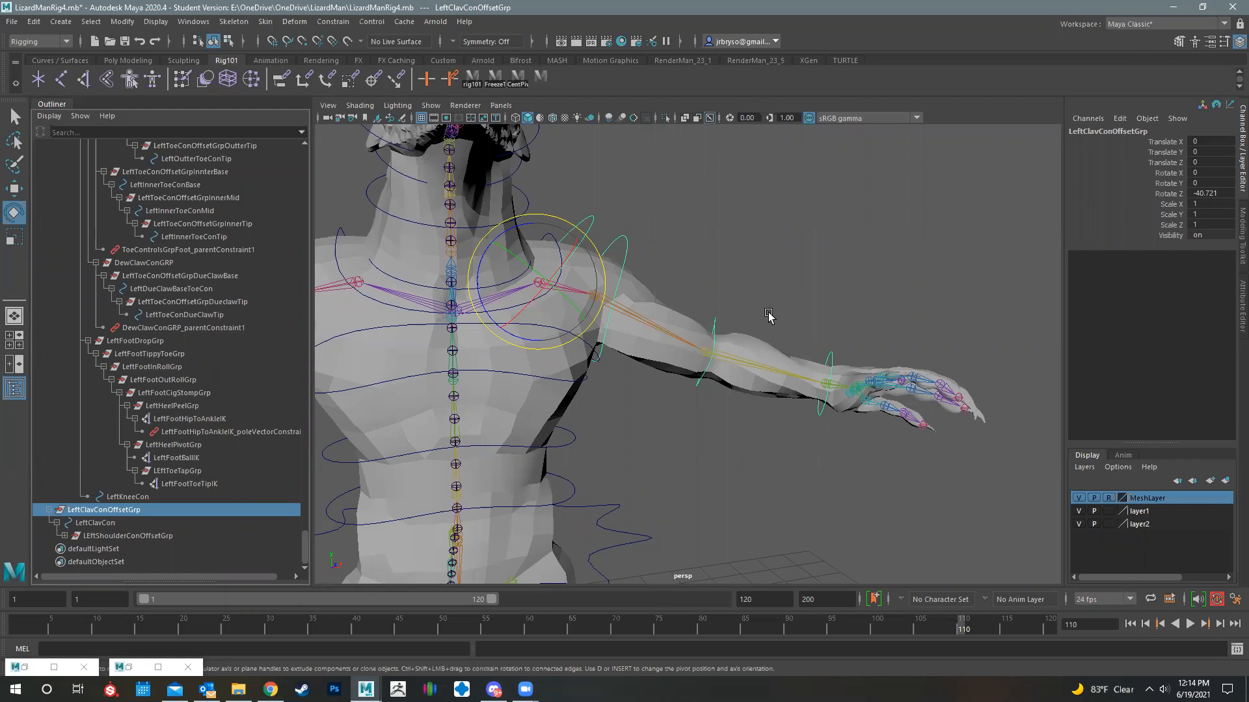
{"action": "left_click_drag", "start_coordinate": [556, 408], "coordinate": [741, 329], "text": "alt"}
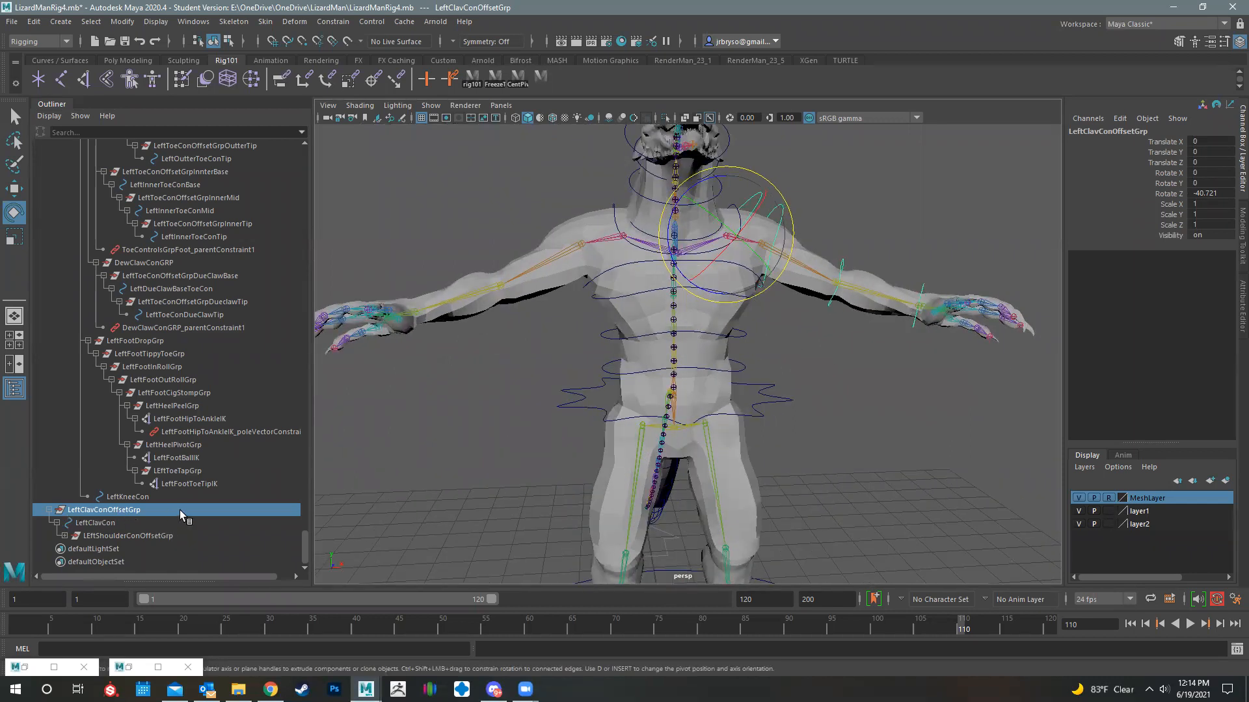
{"action": "key", "text": "ctrl+g"}
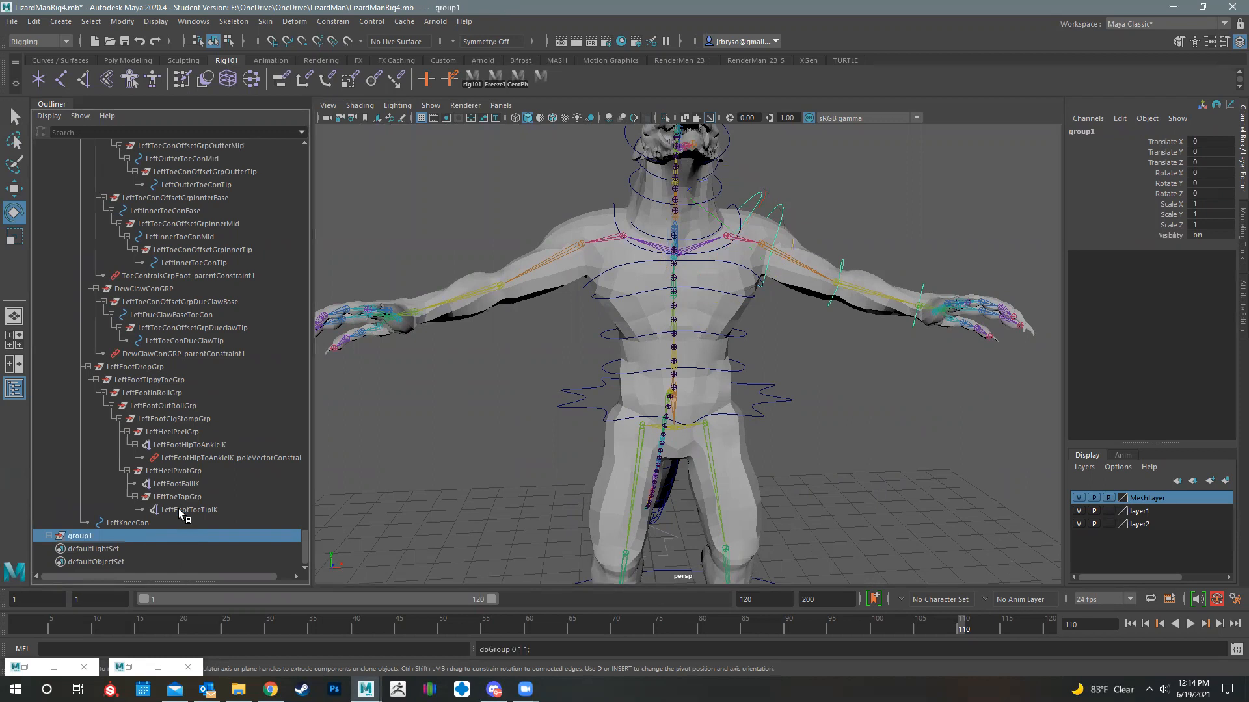
{"action": "double_click", "coordinate": [93, 535]}
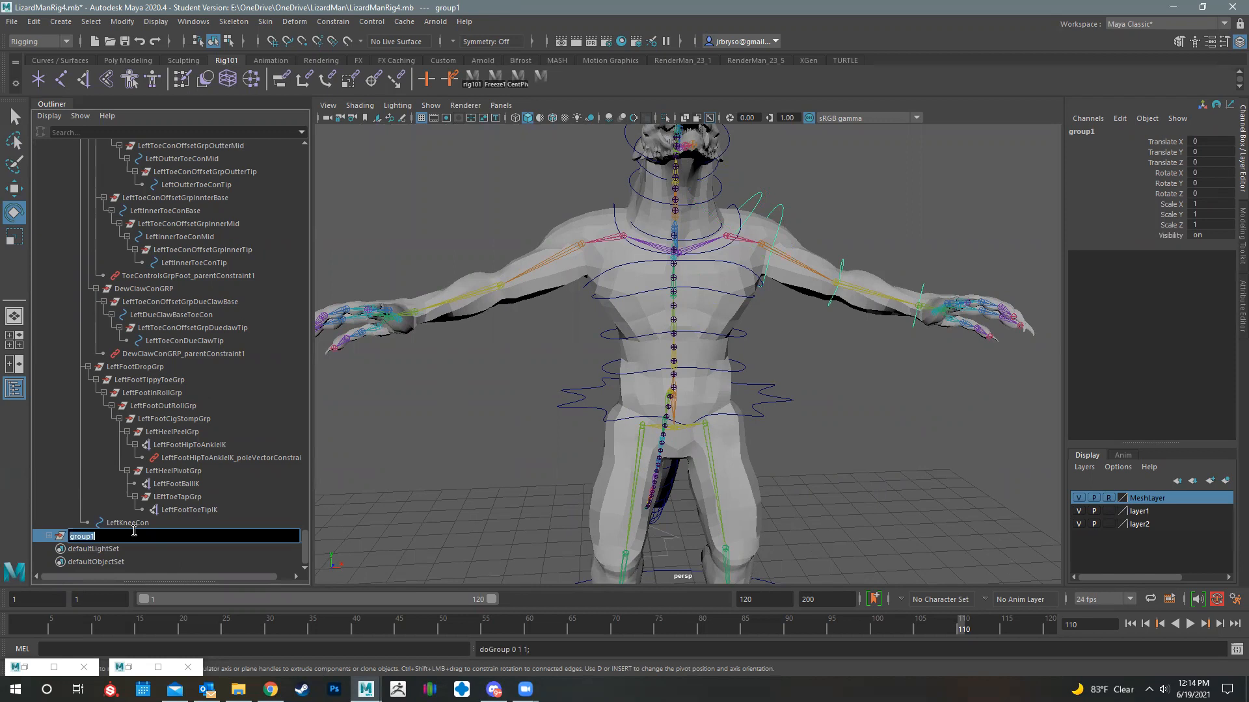
{"action": "type", "text": "Ar"}
{"action": "key", "text": "BackSpace"}
{"action": "key", "text": "Return"}
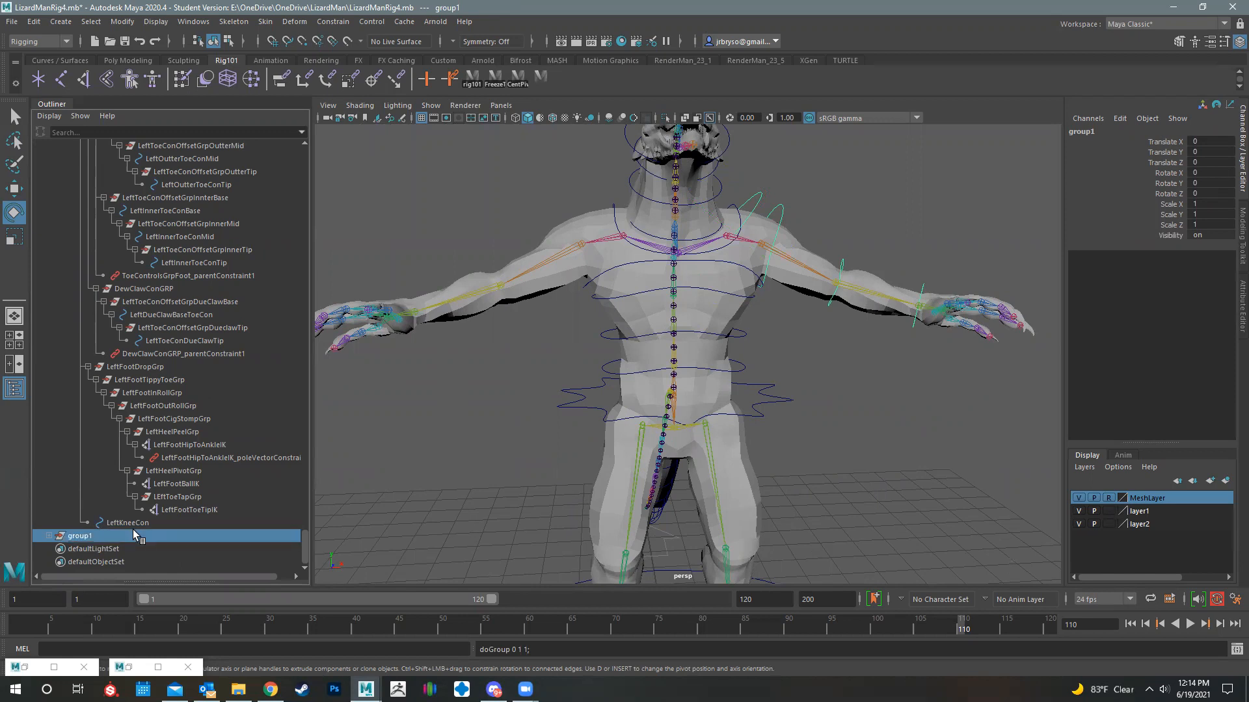
{"action": "left_click", "coordinate": [31, 22]}
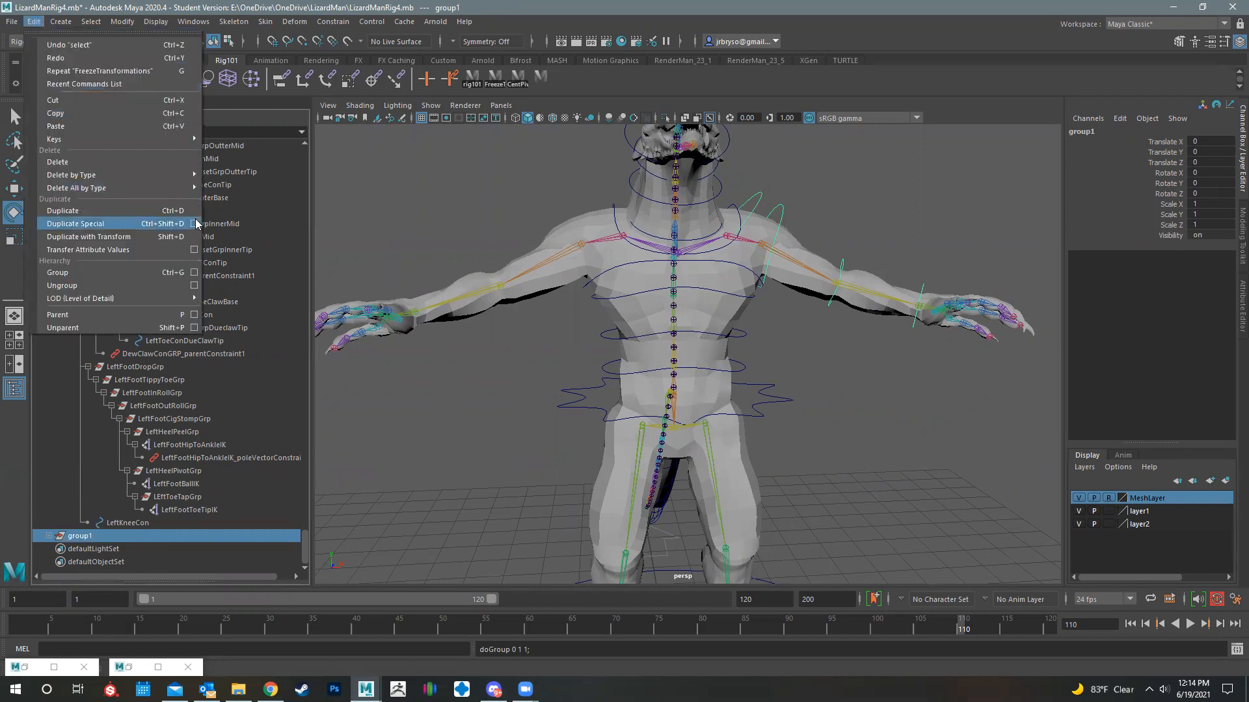
{"action": "left_click", "coordinate": [194, 223]}
{"action": "left_click_drag", "start_coordinate": [162, 35], "coordinate": [368, 30]}
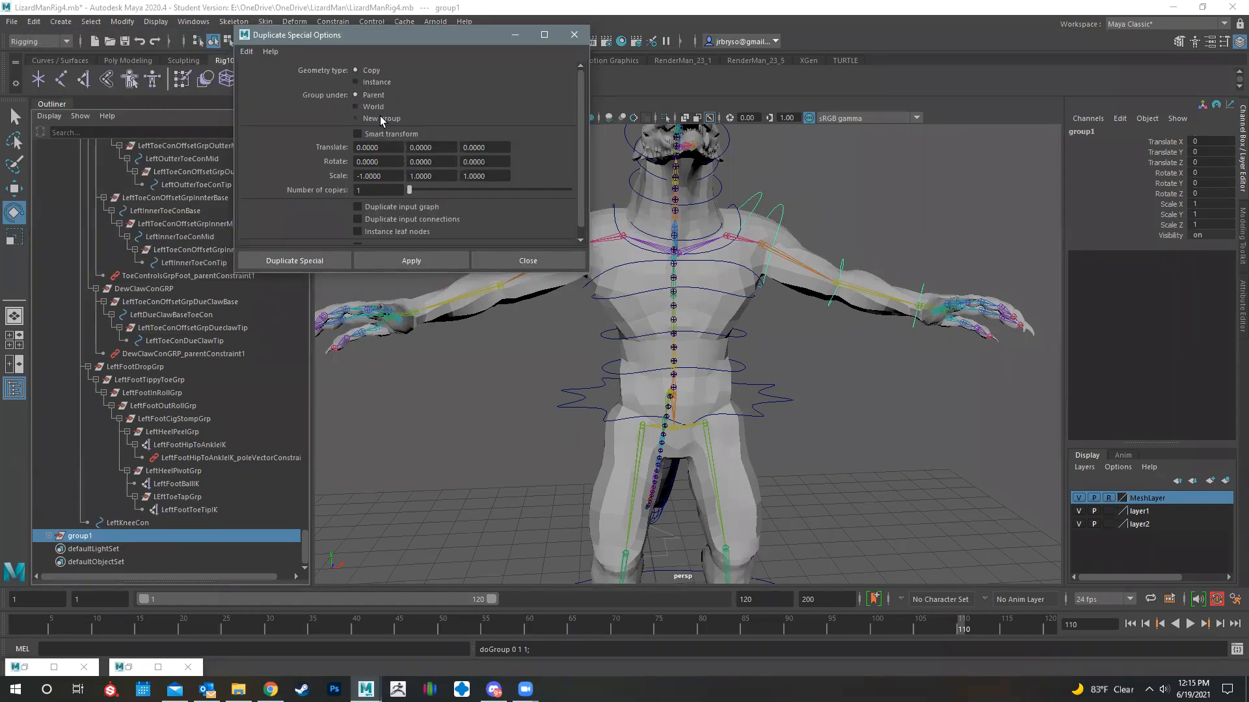
{"action": "scroll", "coordinate": [380, 122], "scroll_direction": "down", "scroll_amount": 1}
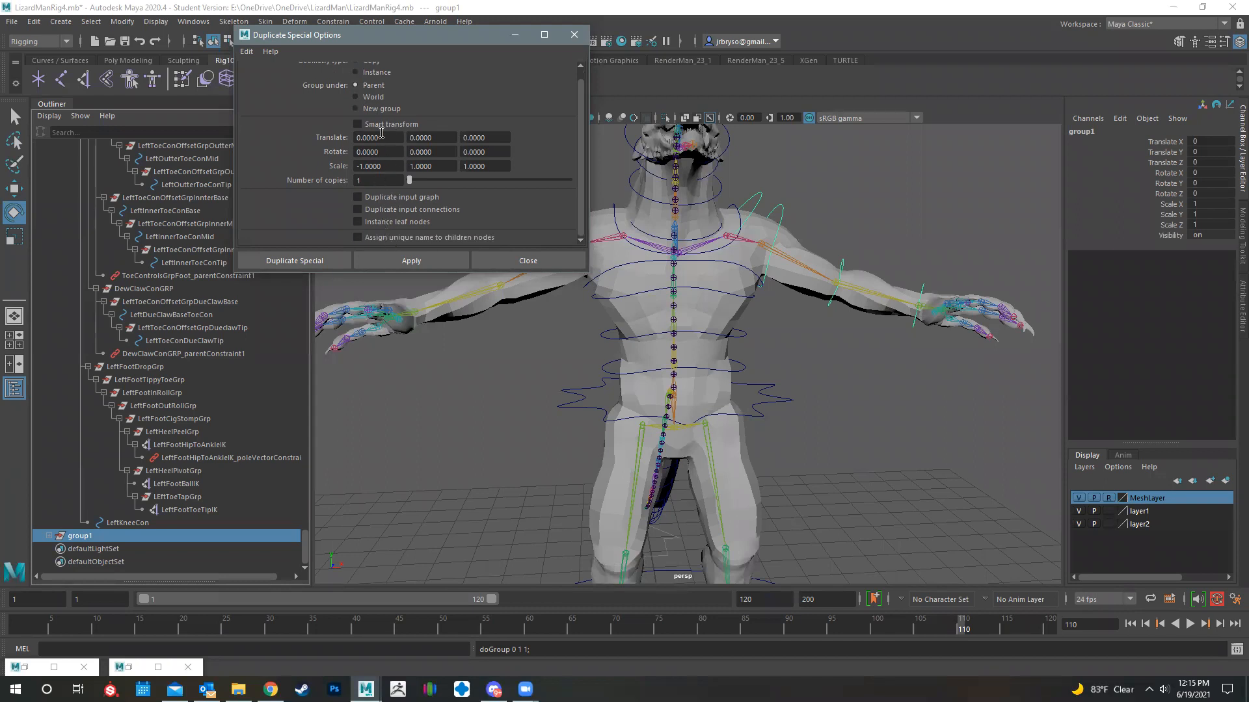
{"action": "scroll", "coordinate": [376, 105], "scroll_direction": "up", "scroll_amount": 1}
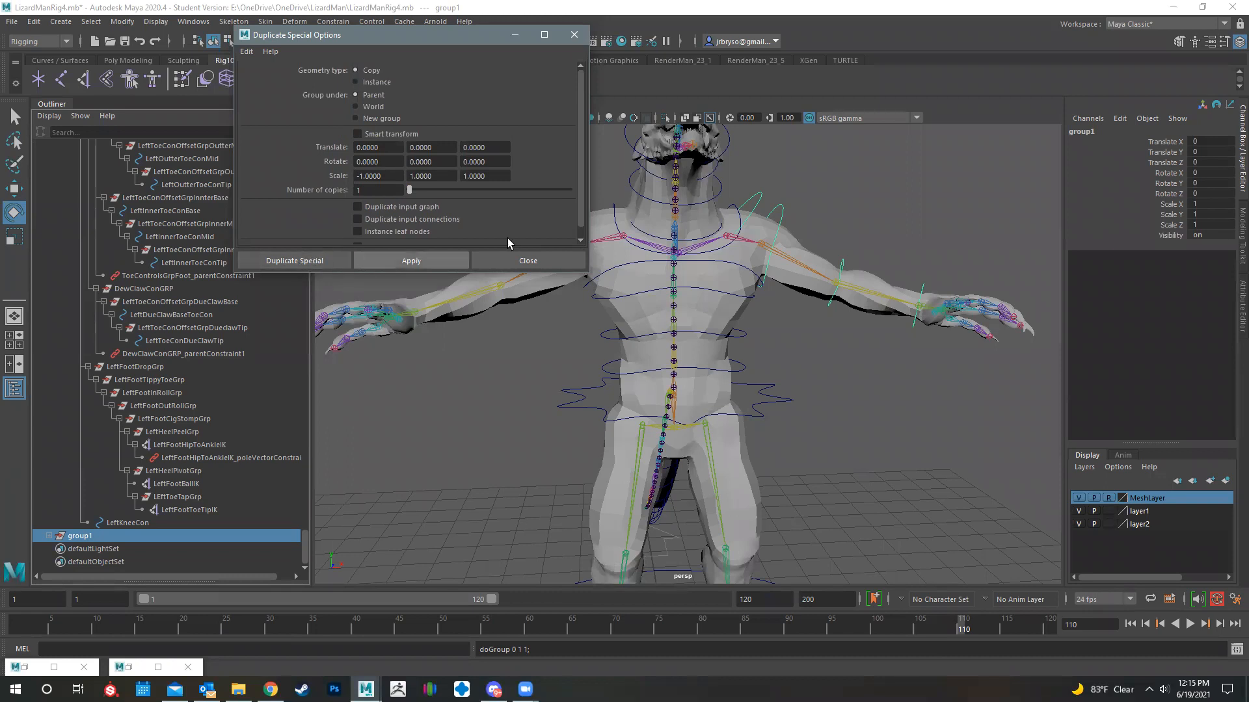
{"action": "left_click", "coordinate": [514, 262]}
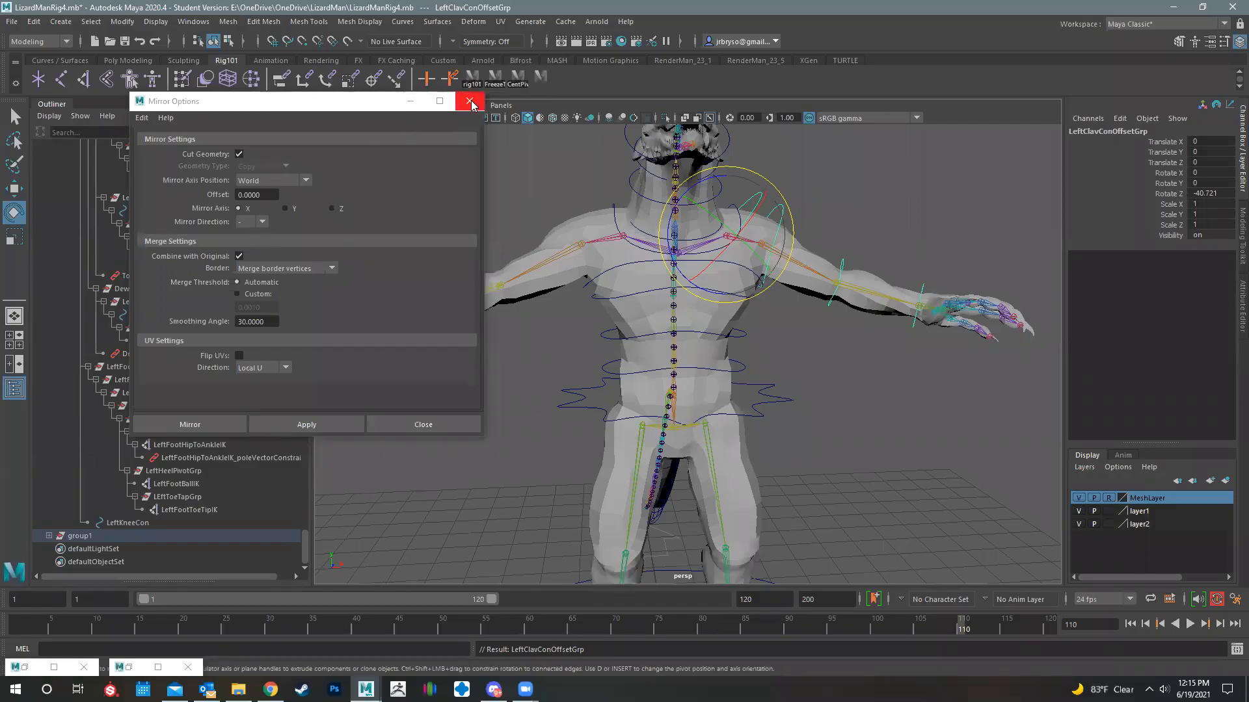
{"action": "left_click", "coordinate": [469, 102]}
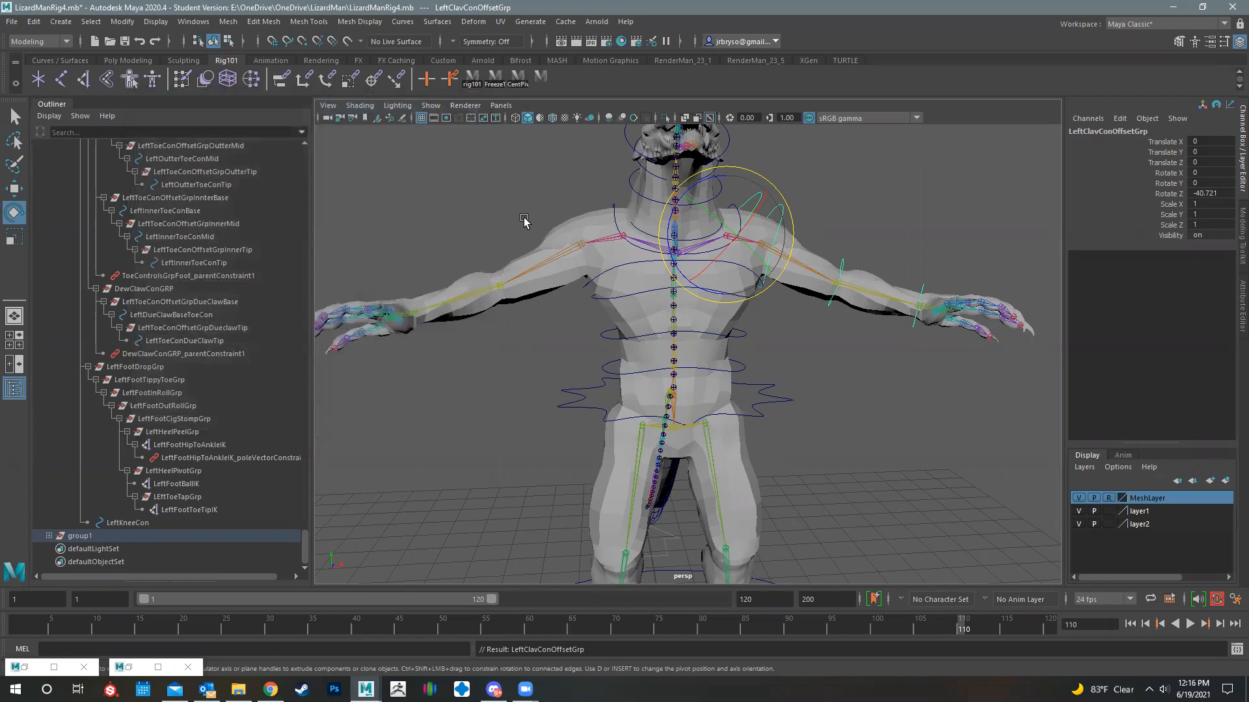
- Try to mirror LeftClavConOffsetGrp with Duplicate Special, as one copy with scale X at -1
{"action": "left_click", "coordinate": [33, 21]}
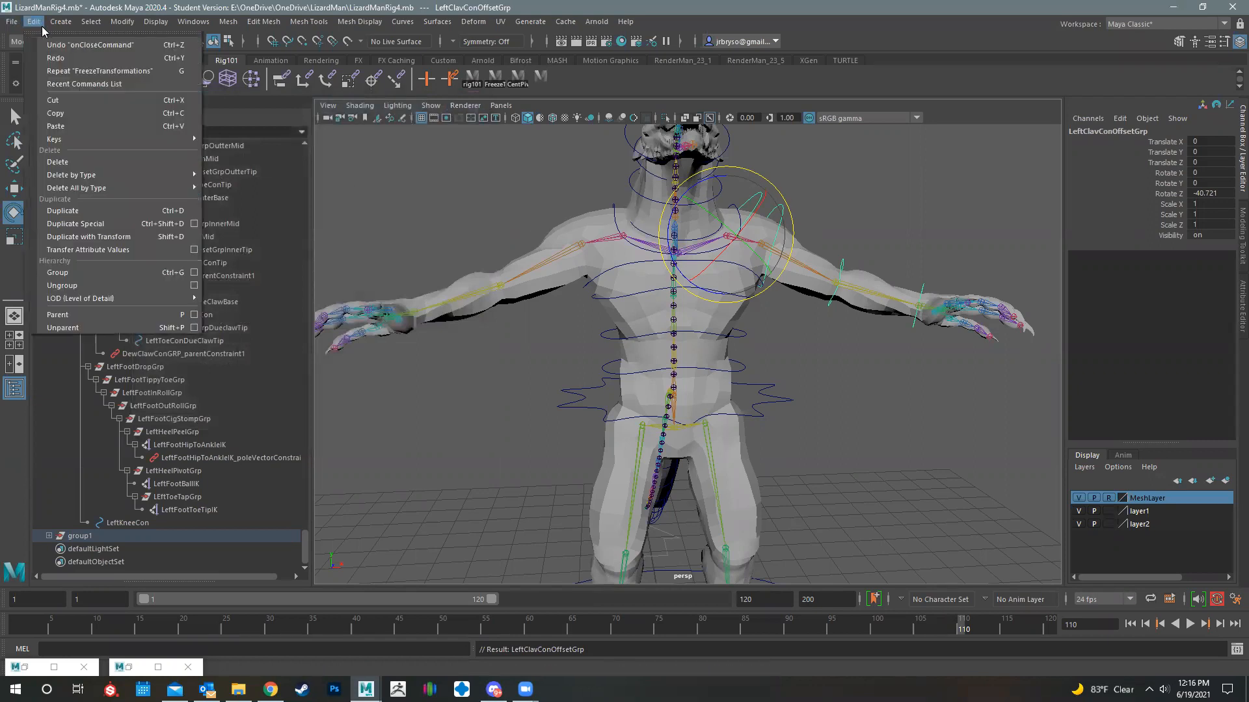
{"action": "left_click", "coordinate": [194, 223]}
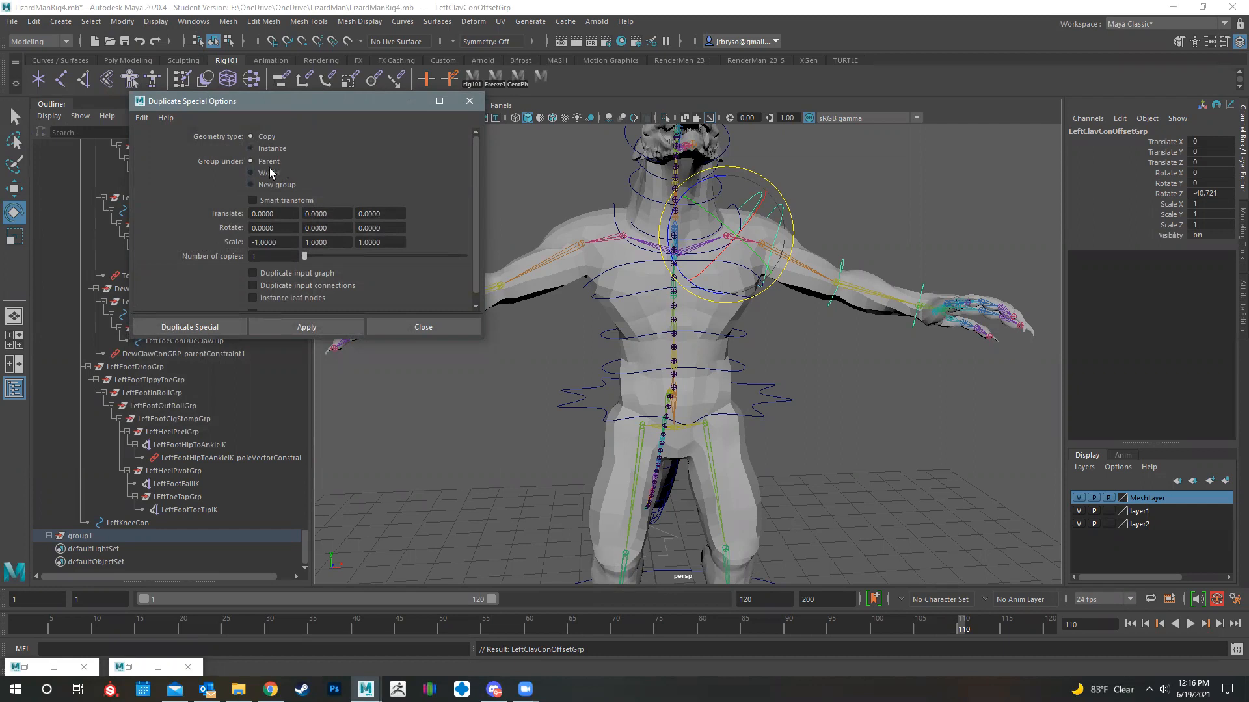
{"action": "scroll", "coordinate": [331, 269], "scroll_direction": "down", "scroll_amount": 1}
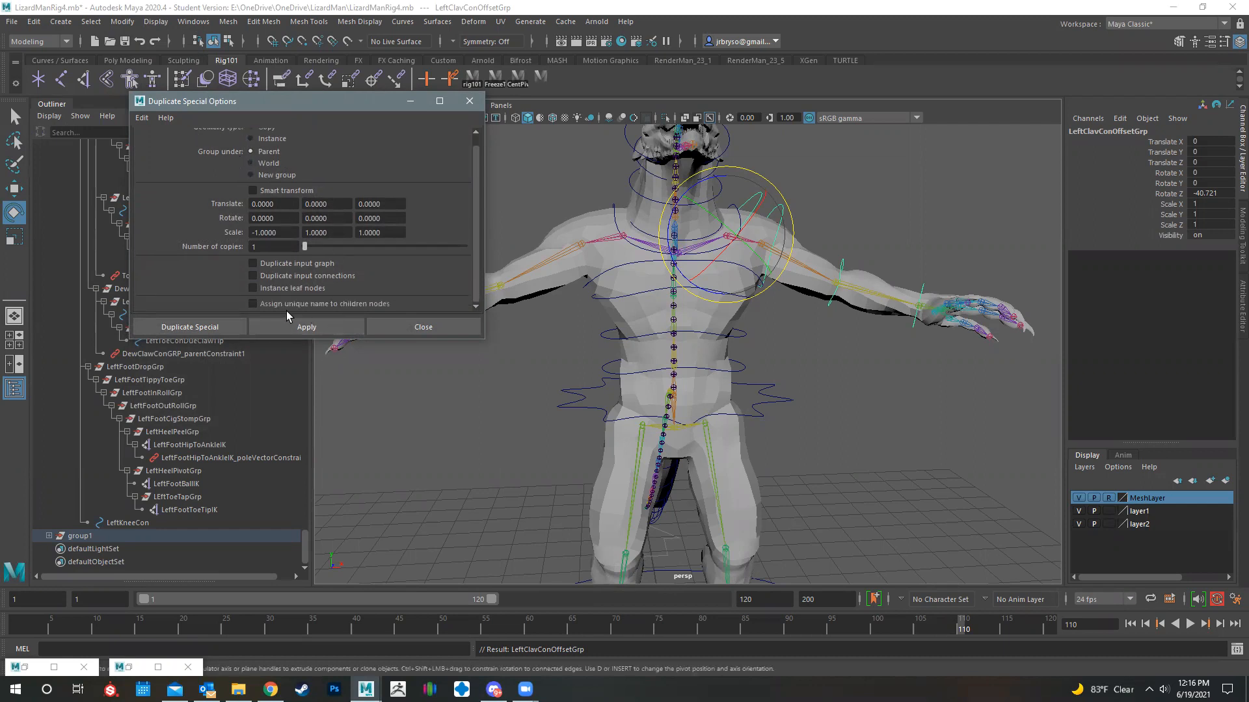
{"action": "left_click", "coordinate": [221, 325]}
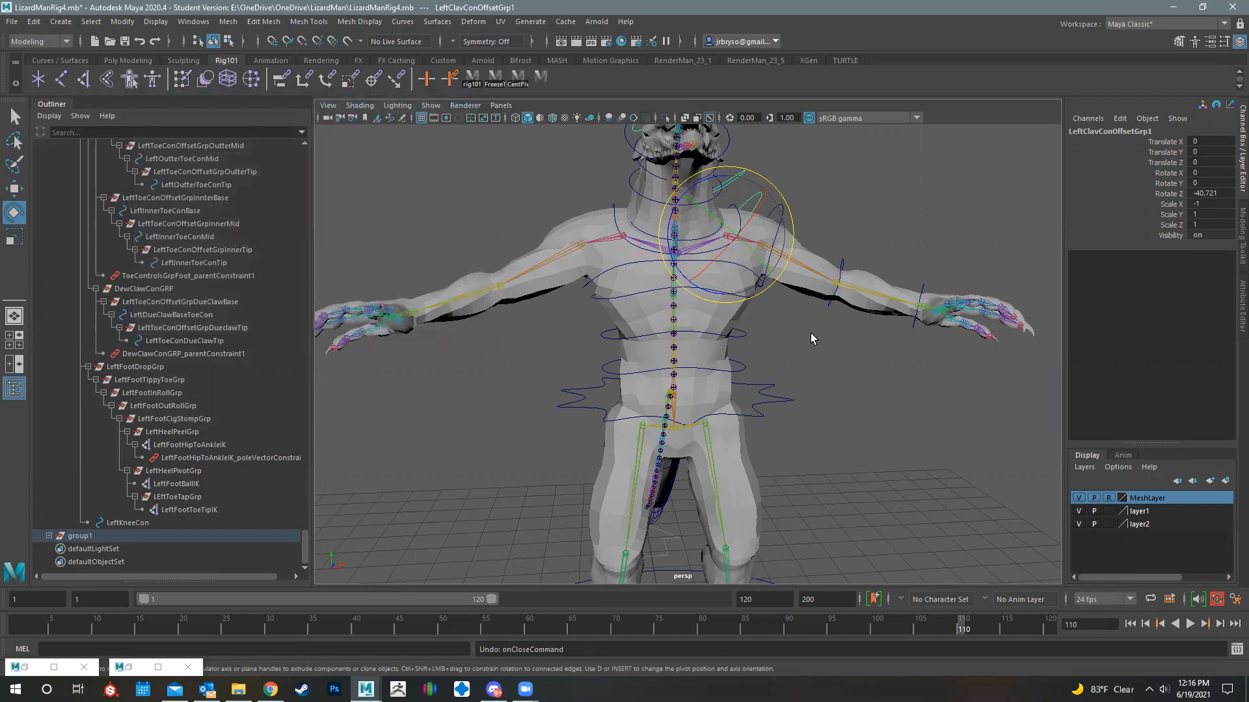
- Mirror the parent group group1 to the right arm with Duplicate Special, as one copy with scale X at -1
{"action": "left_click_drag", "start_coordinate": [810, 334], "coordinate": [787, 337], "text": "alt"}
{"action": "key", "text": "Up"}
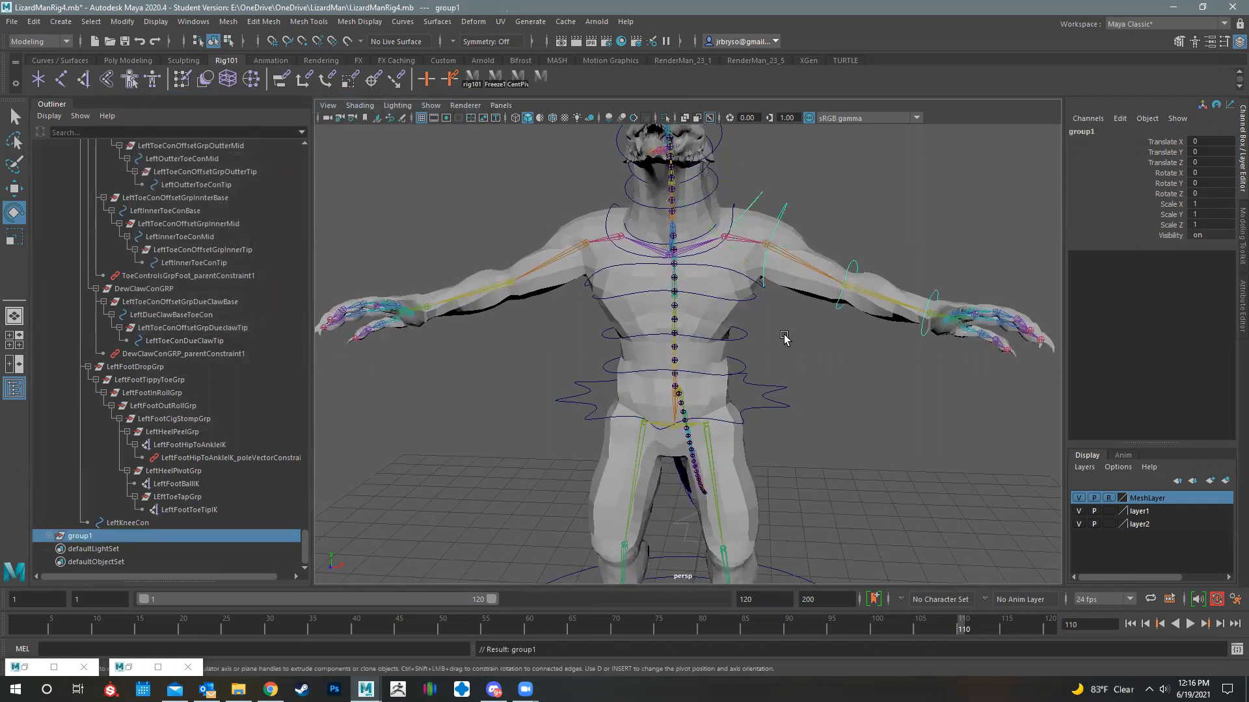
{"action": "left_click", "coordinate": [33, 22]}
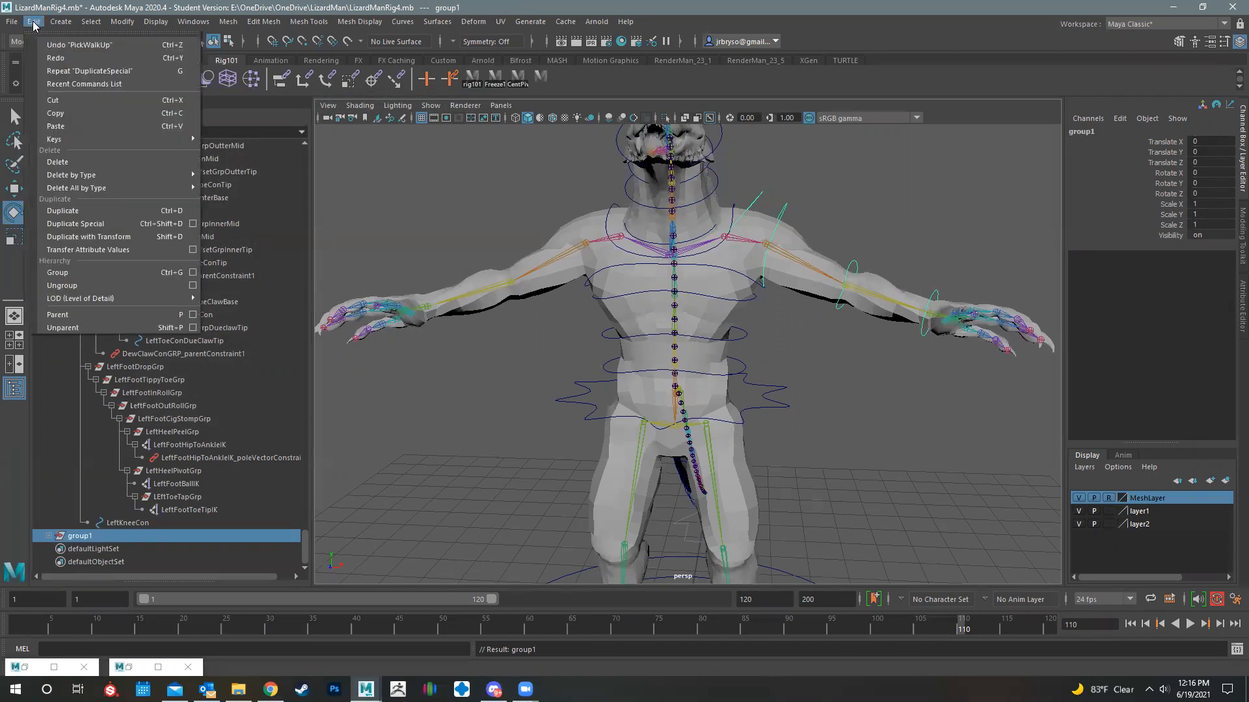
{"action": "left_click", "coordinate": [193, 224]}
{"action": "left_click", "coordinate": [296, 329]}
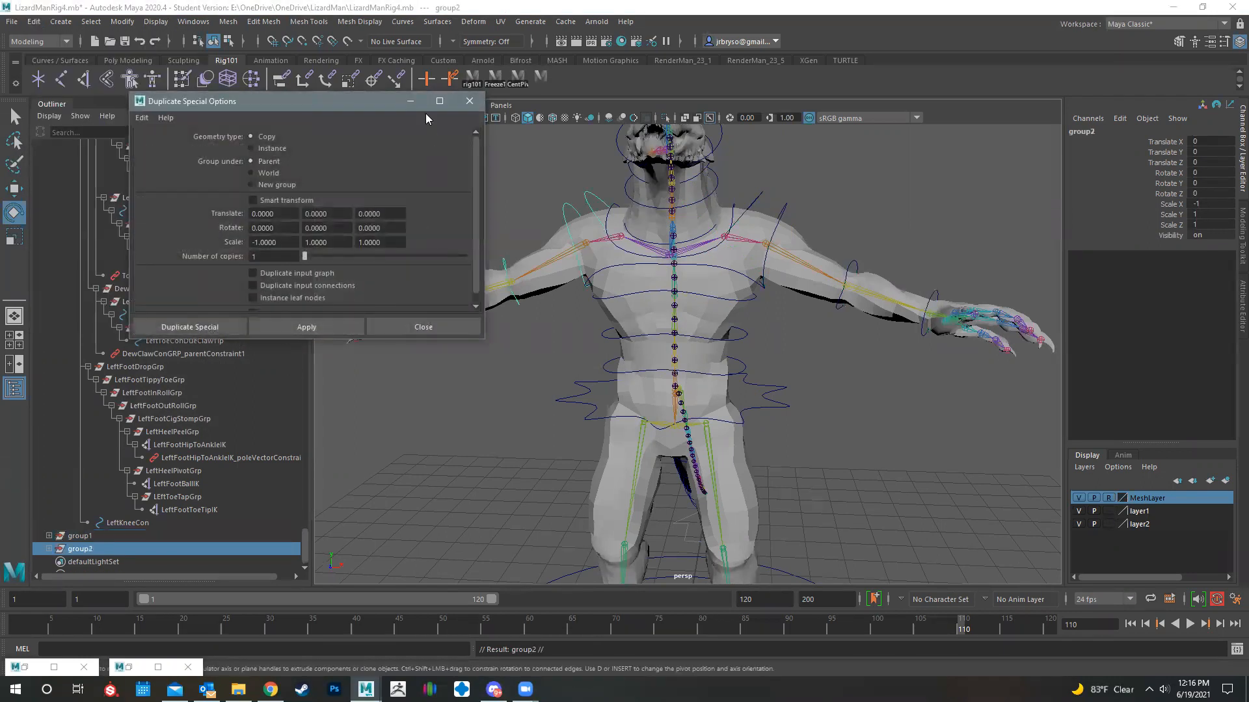
- Close the Duplicate Special options and check the mirrored right arm controllers
{"action": "left_click", "coordinate": [468, 101]}
{"action": "left_click_drag", "start_coordinate": [566, 232], "coordinate": [670, 336], "text": "alt"}
{"action": "middle_click_drag", "start_coordinate": [670, 336], "coordinate": [653, 331], "text": "alt"}
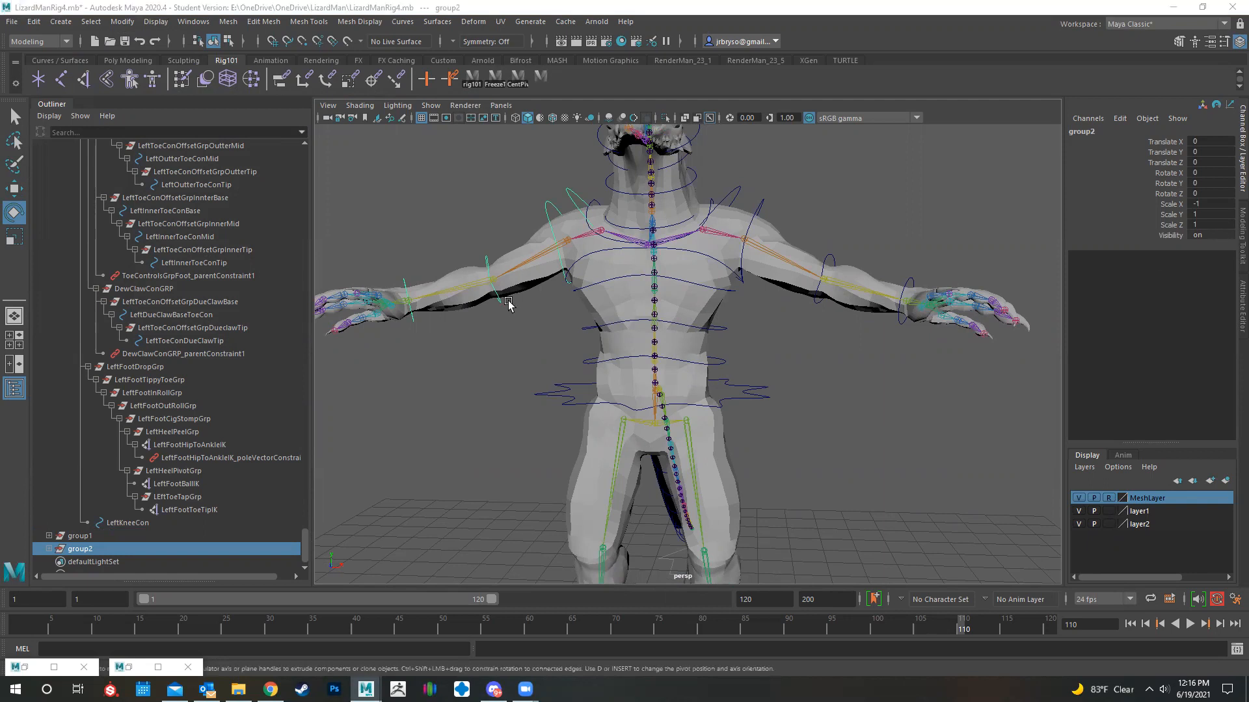
{"action": "left_click", "coordinate": [563, 193]}
{"action": "left_click", "coordinate": [490, 192]}
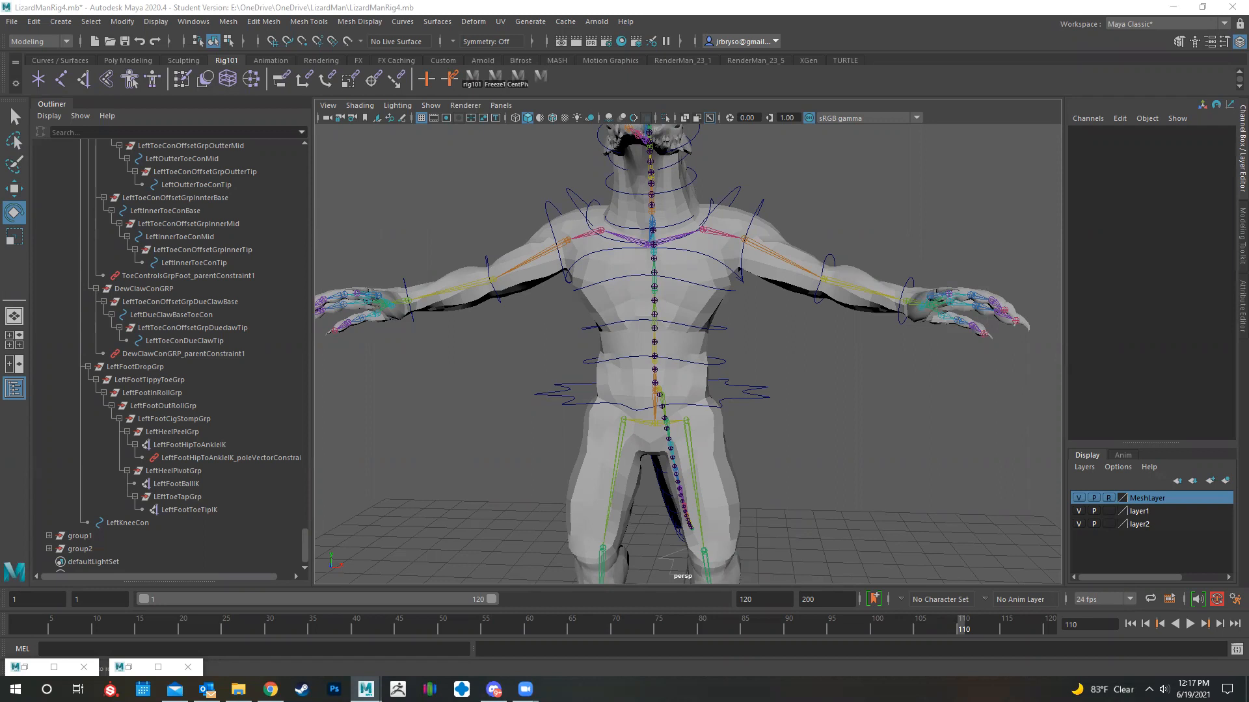
- Select the helperCog curve between the feet
{"action": "middle_click_drag", "start_coordinate": [865, 482], "coordinate": [863, 153], "text": "alt"}
{"action": "left_click_drag", "start_coordinate": [810, 252], "coordinate": [677, 340], "text": "alt"}
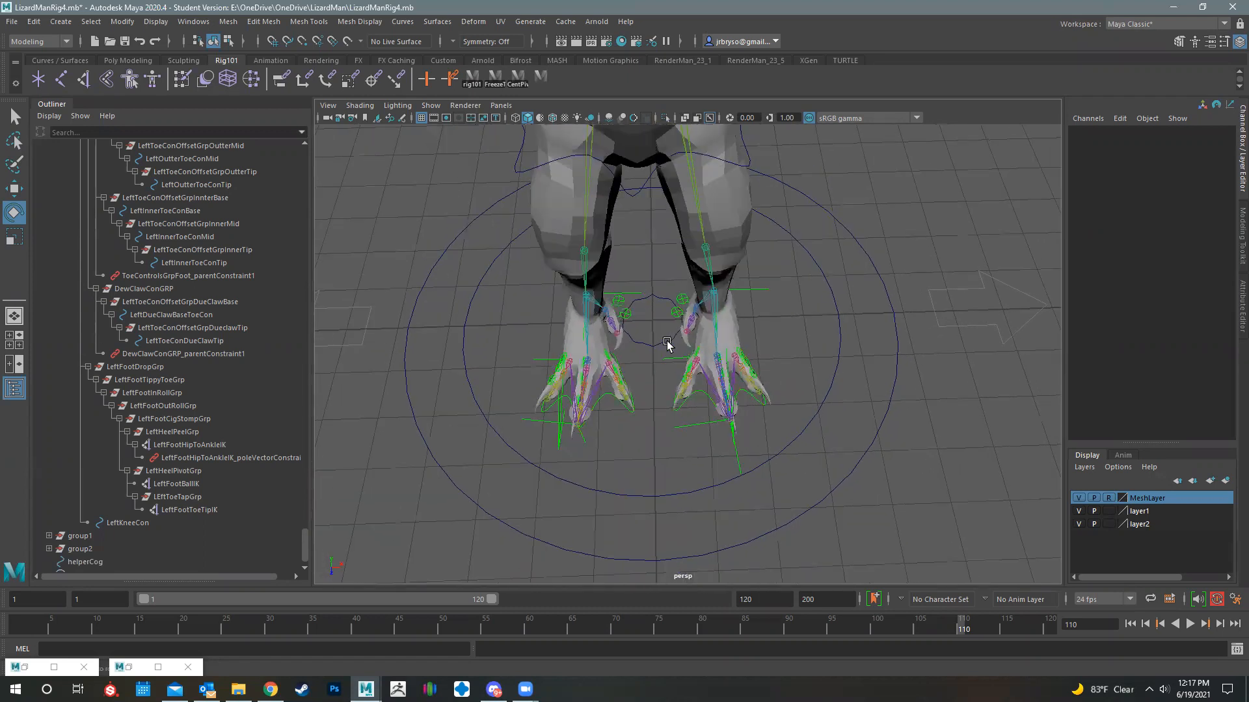
{"action": "left_click", "coordinate": [658, 340]}
{"action": "scroll", "coordinate": [767, 451], "scroll_direction": "down", "scroll_amount": 6}
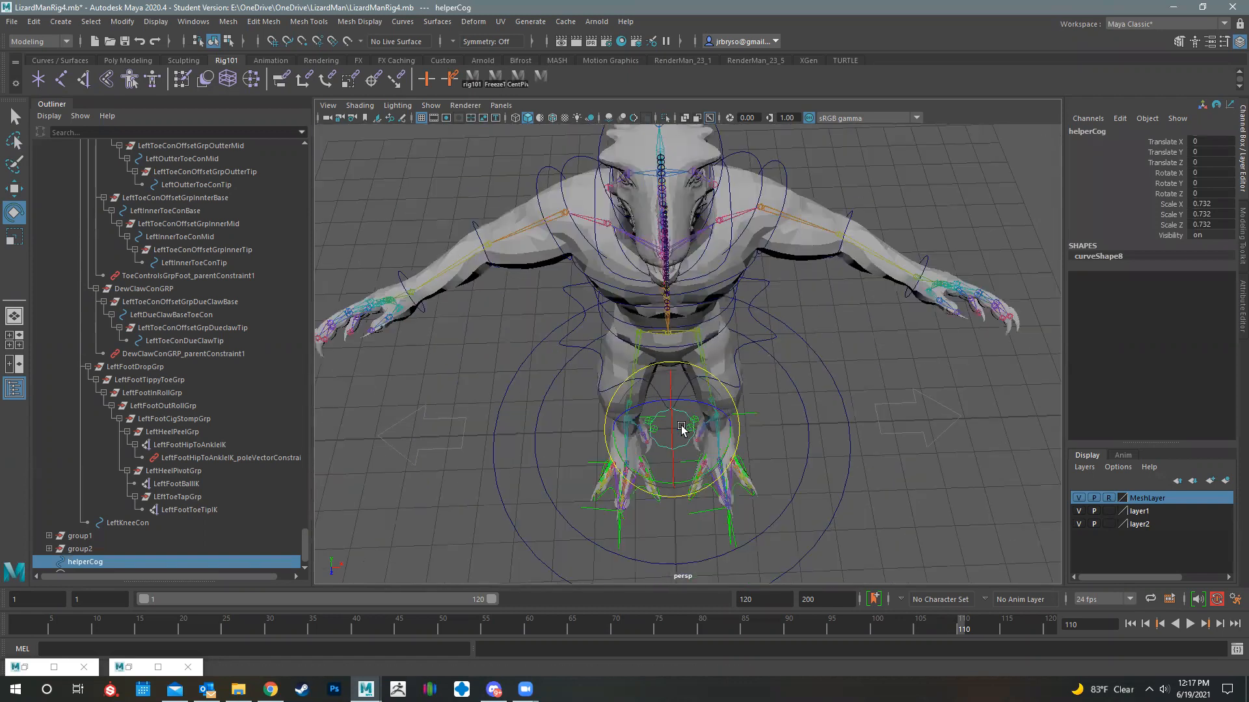
{"action": "key", "text": "ctrl+g"}
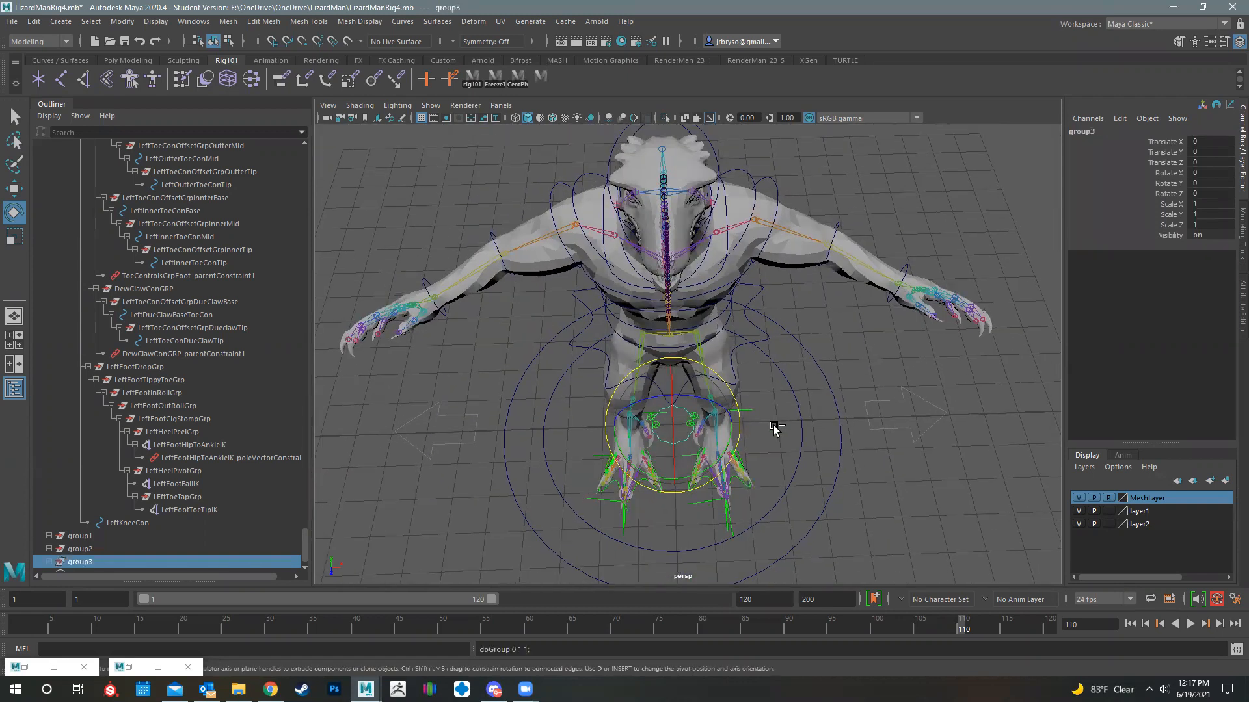
{"action": "key", "text": "ctrl+z"}
{"action": "scroll", "coordinate": [723, 416], "scroll_direction": "up", "scroll_amount": 6}
{"action": "key", "text": "w"}
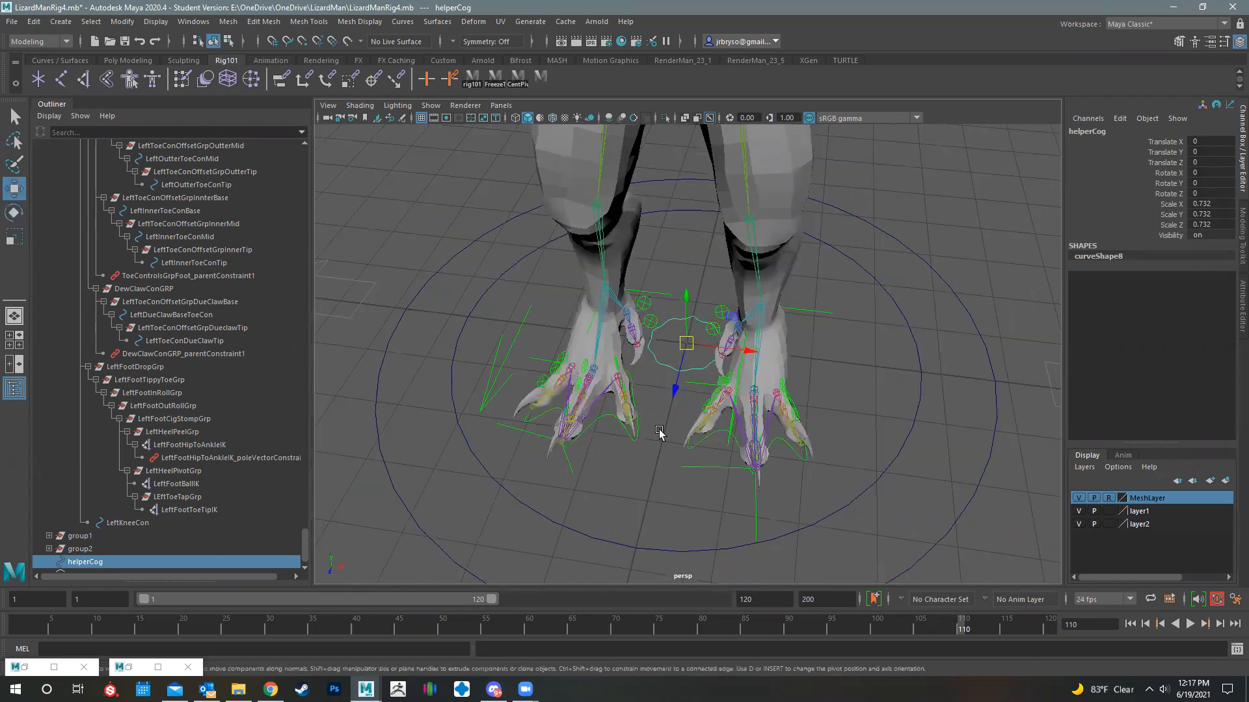
{"action": "left_click_drag", "start_coordinate": [674, 389], "coordinate": [632, 553]}
{"action": "key", "text": "ctrl+z"}
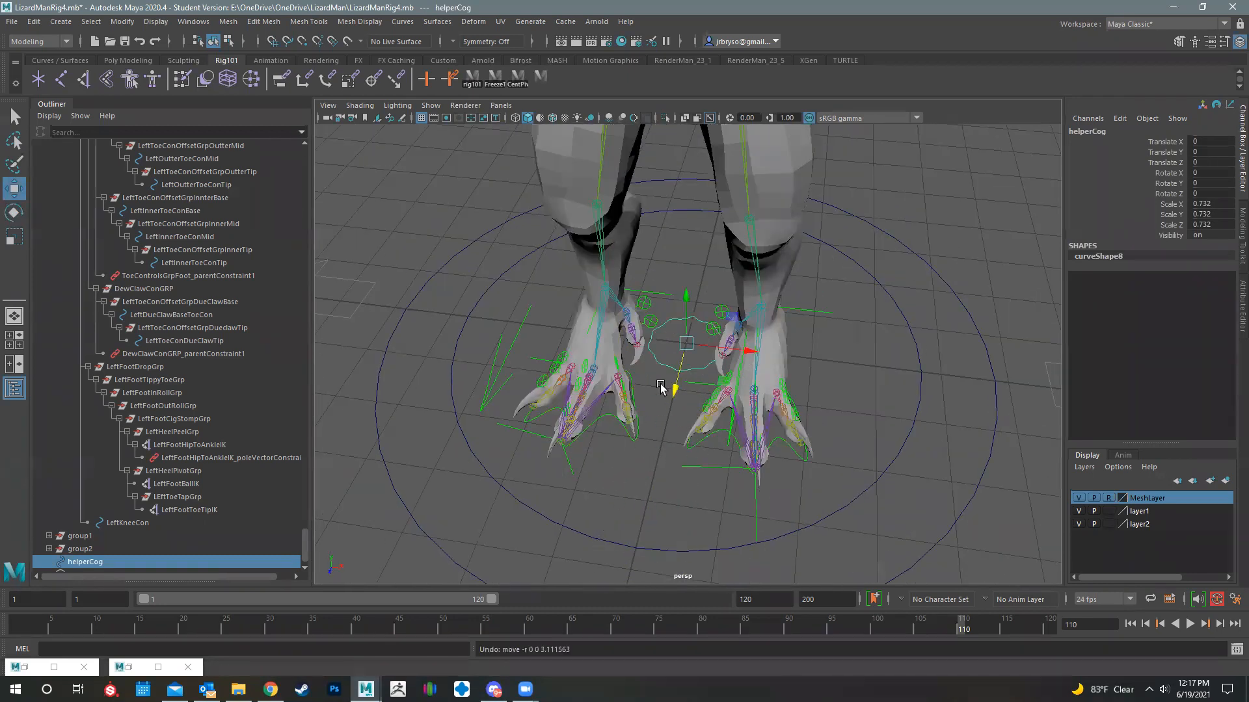
- Freeze the transformations of helperCog and put it into a new parent group
{"action": "left_click", "coordinate": [121, 22]}
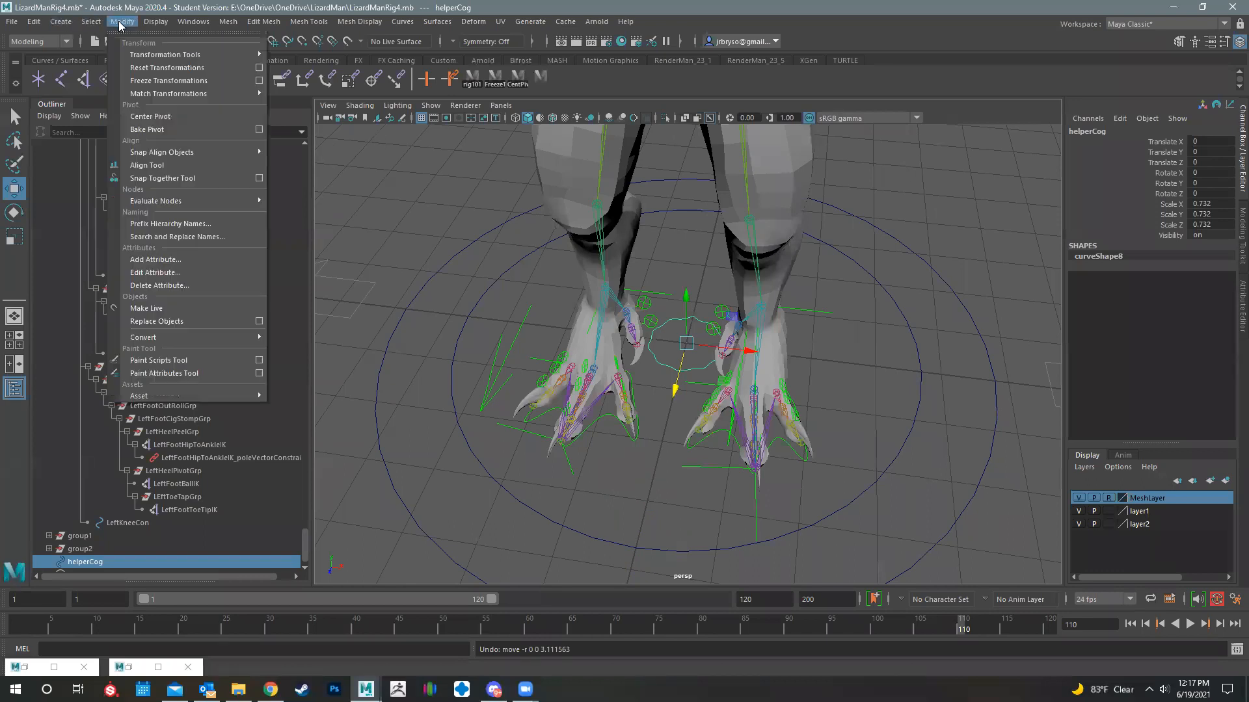
{"action": "left_click", "coordinate": [170, 81]}
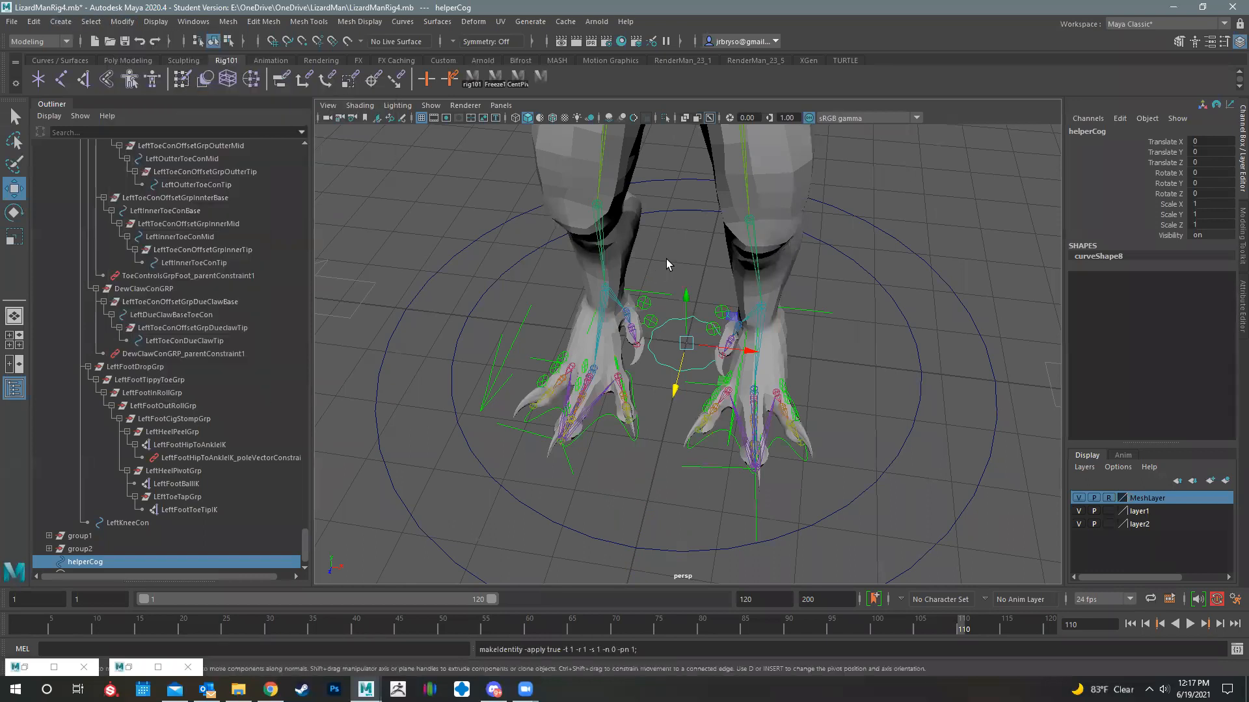
{"action": "scroll", "coordinate": [666, 259], "scroll_direction": "down", "scroll_amount": 5}
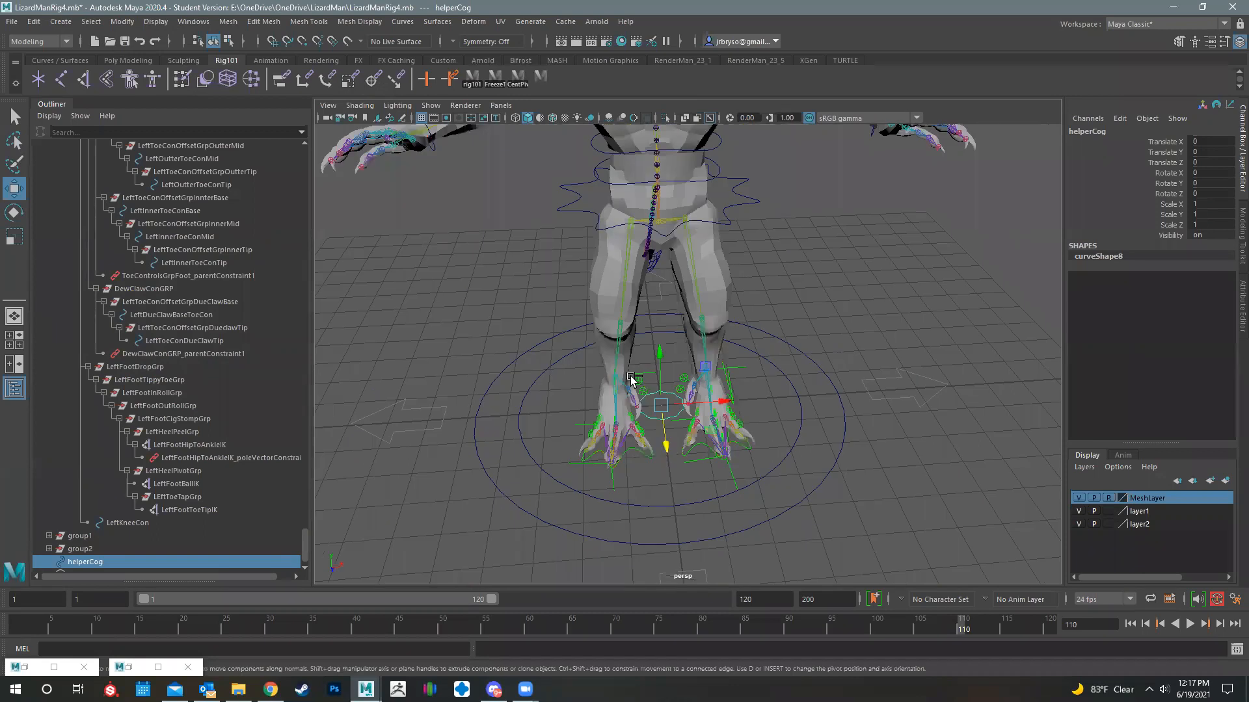
{"action": "scroll", "coordinate": [631, 380], "scroll_direction": "down", "scroll_amount": 3}
{"action": "key", "text": "ctrl+g"}
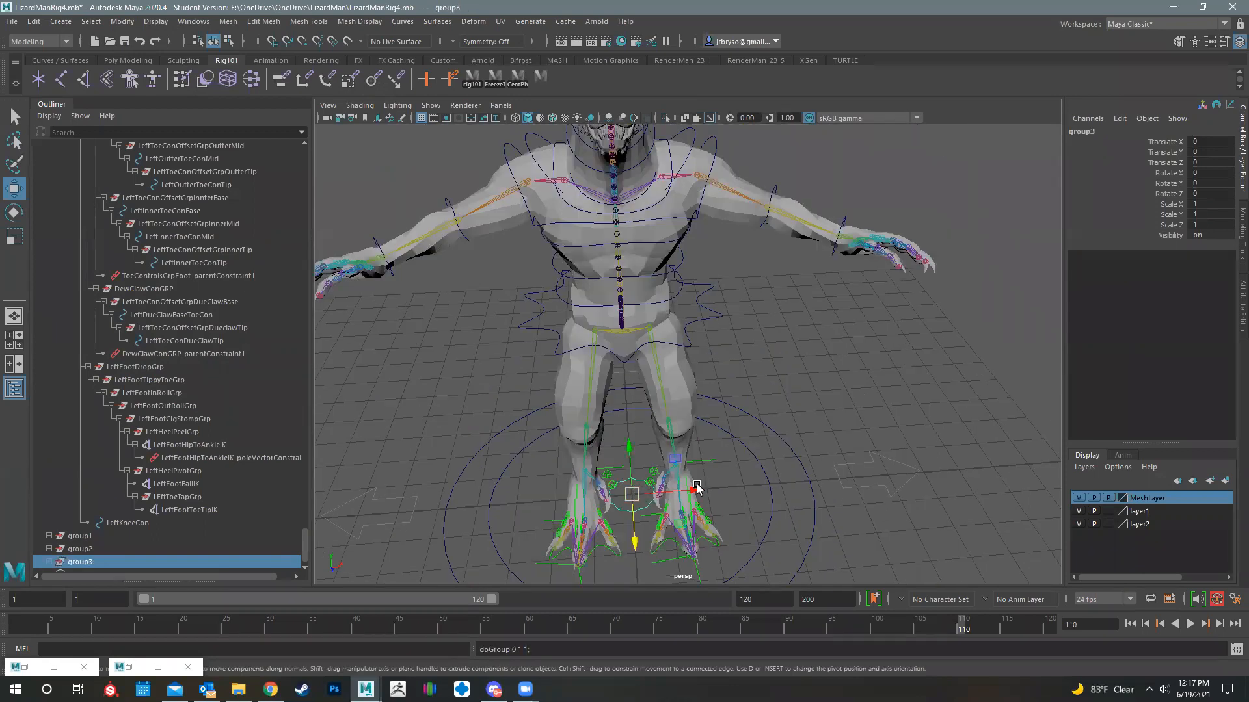
- Hide MeshLayer and snap the new group with its curve onto the left wrist joint
{"action": "left_click", "coordinate": [1078, 497]}
{"action": "key", "text": "v"}
{"action": "left_click_drag", "start_coordinate": [634, 495], "coordinate": [837, 238]}
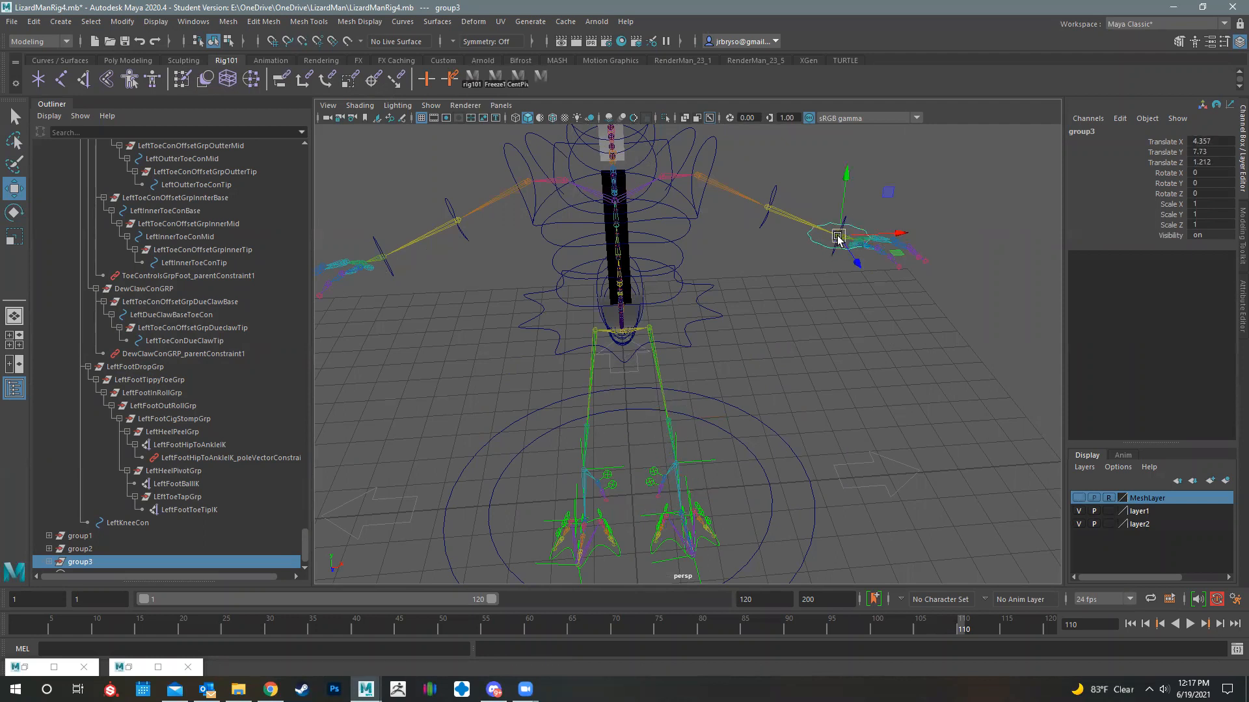
{"action": "key", "text": "e"}
{"action": "left_click_drag", "start_coordinate": [817, 419], "coordinate": [896, 311], "text": "alt"}
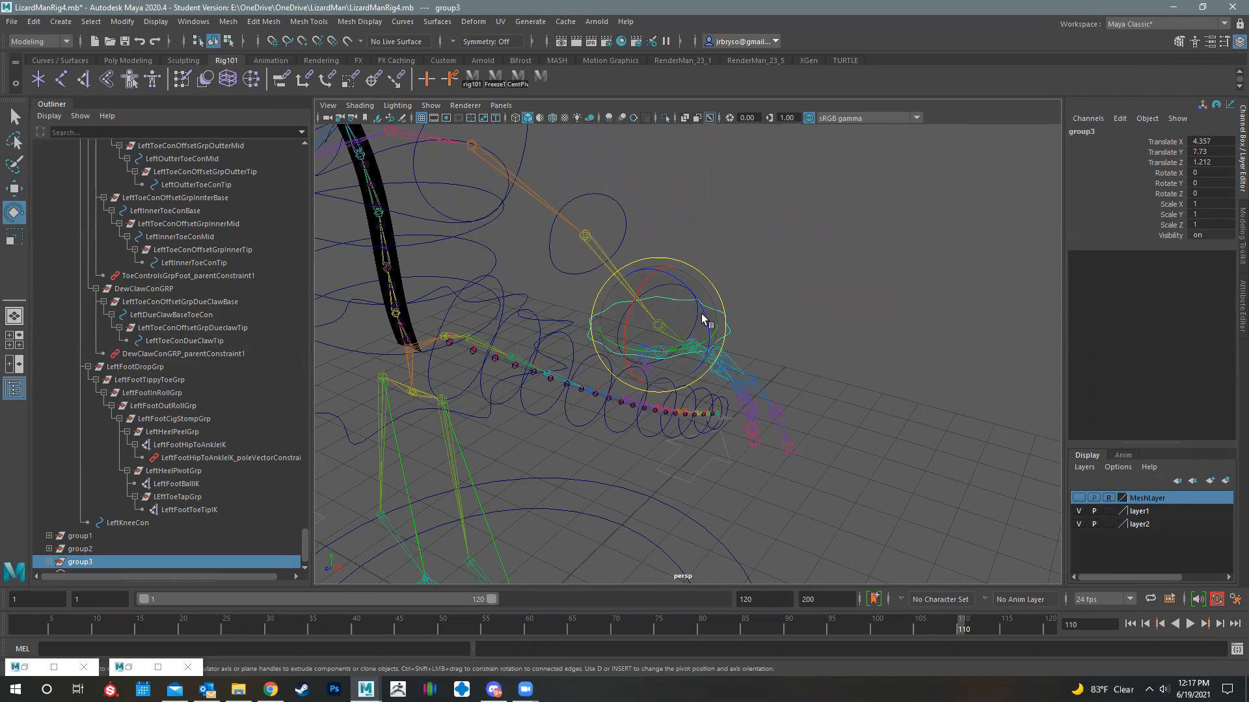
{"action": "mouse_move", "coordinate": [780, 385]}
{"action": "left_mouse_down", "text": "alt"}
{"action": "mouse_move", "coordinate": [783, 371]}
{"action": "mouse_move", "coordinate": [767, 424]}
{"action": "mouse_move", "coordinate": [778, 370]}
{"action": "left_mouse_up", "text": "alt"}
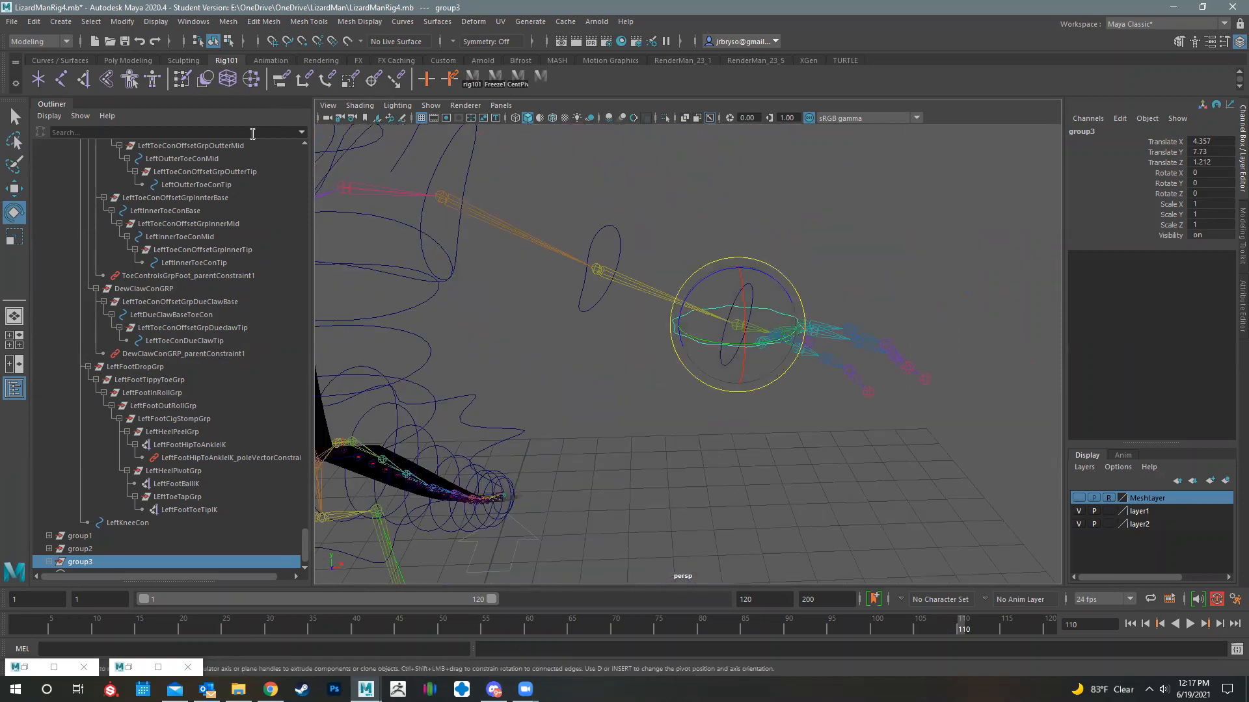
- Rename the curve's parent group to LeftIKWrsitConOffsetGrp
{"action": "left_click", "coordinate": [229, 22]}
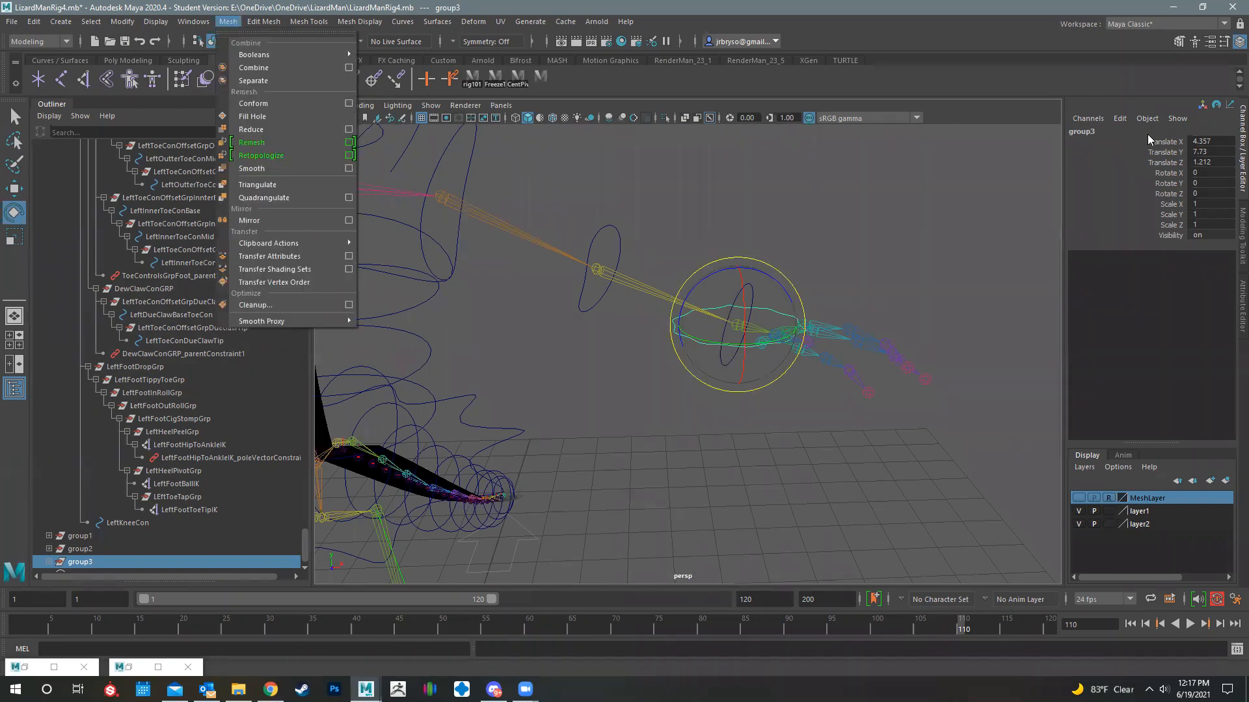
{"action": "left_click", "coordinate": [1094, 132]}
{"action": "type", "text": "Left"}
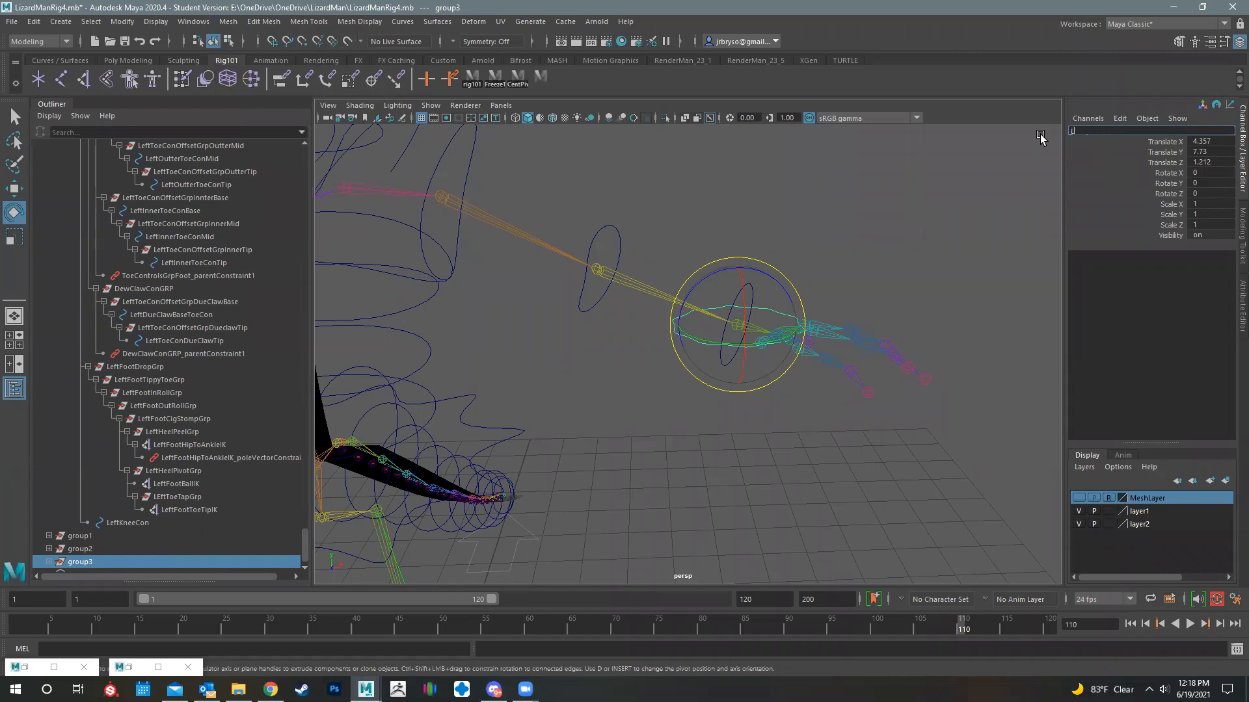
{"action": "type", "text": "IKWrsitConOffsetGrp"}
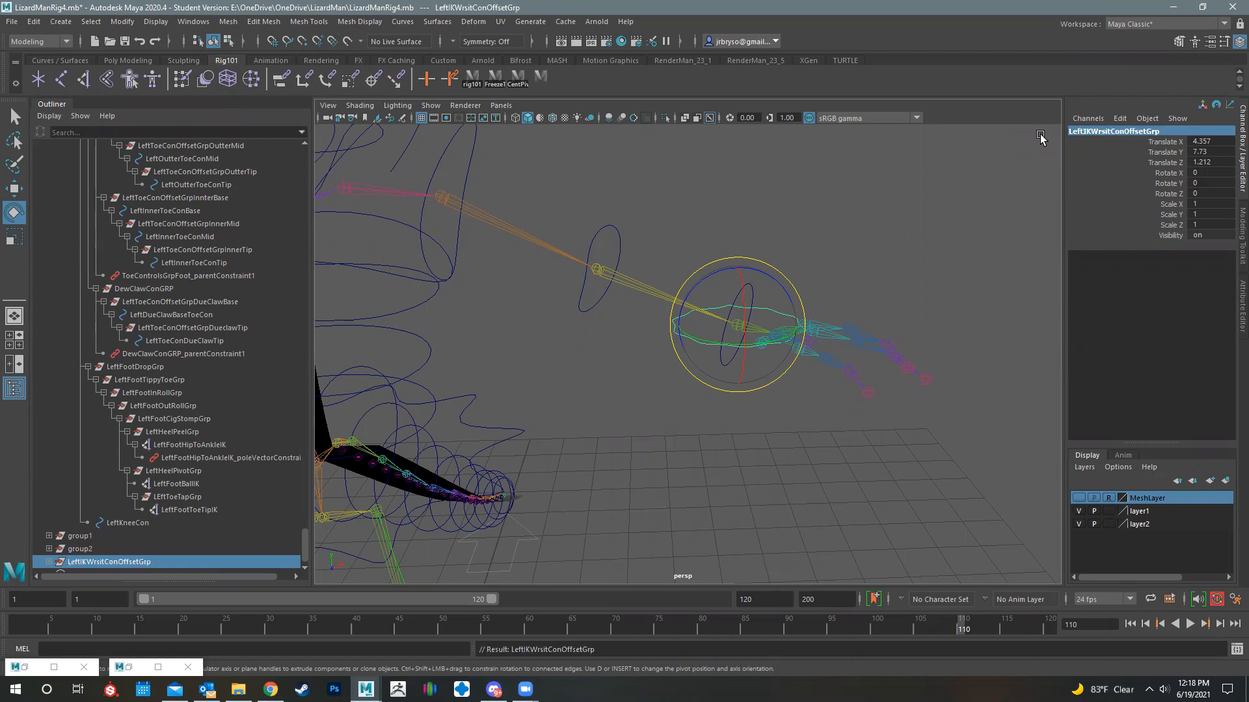
- Rename the helperCog curve inside the offset group to LeftIKWristCon
{"action": "left_click", "coordinate": [1041, 137]}
{"action": "double_click", "coordinate": [1079, 131]}
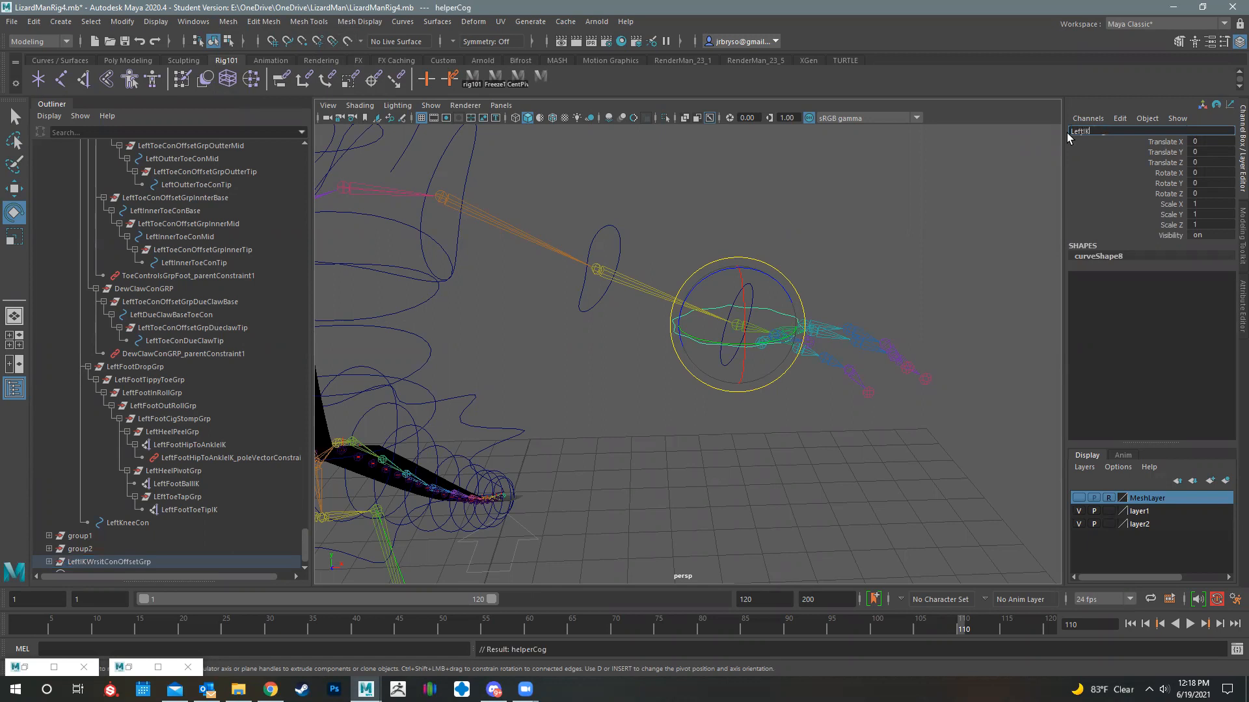
{"action": "type", "text": "LeftIKWristCon"}
{"action": "key", "text": "Return"}
{"action": "left_click", "coordinate": [822, 251]}
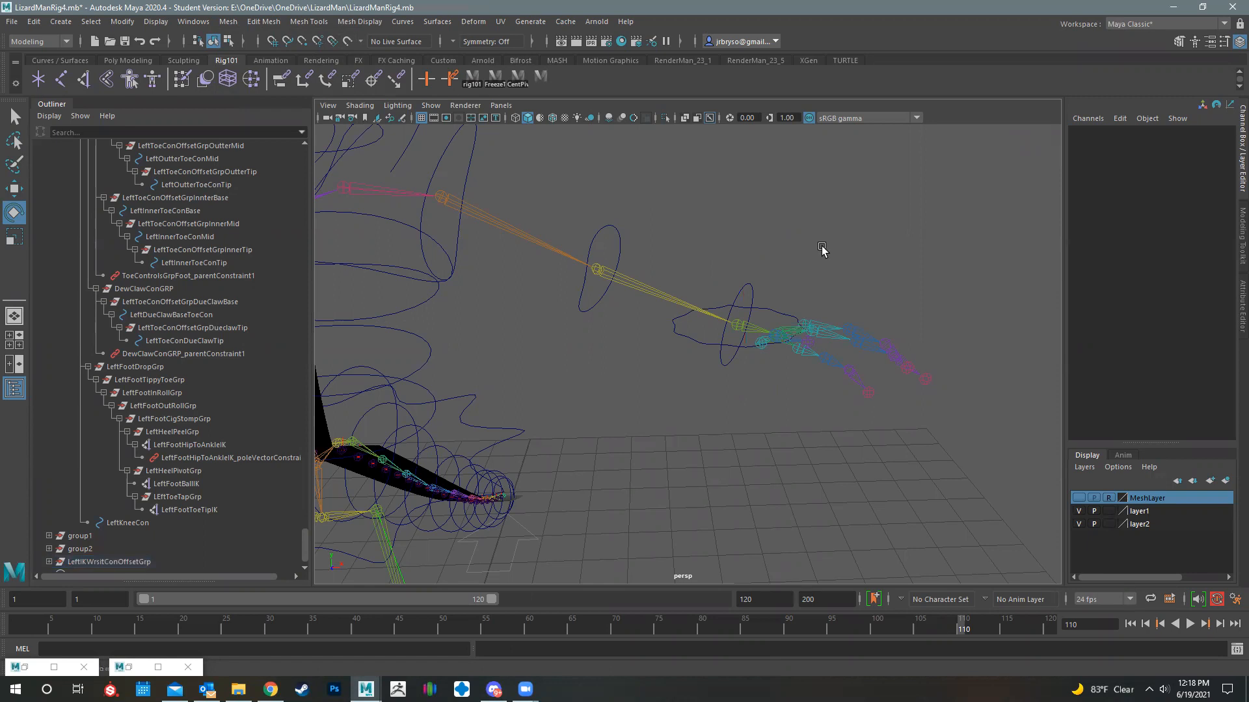
- Set LeftIKWrsitConOffsetGrp's Rotate Z to -90 and freeze the group's transformations
{"action": "left_click_drag", "start_coordinate": [662, 388], "coordinate": [705, 326], "text": "alt"}
{"action": "left_click", "coordinate": [733, 325]}
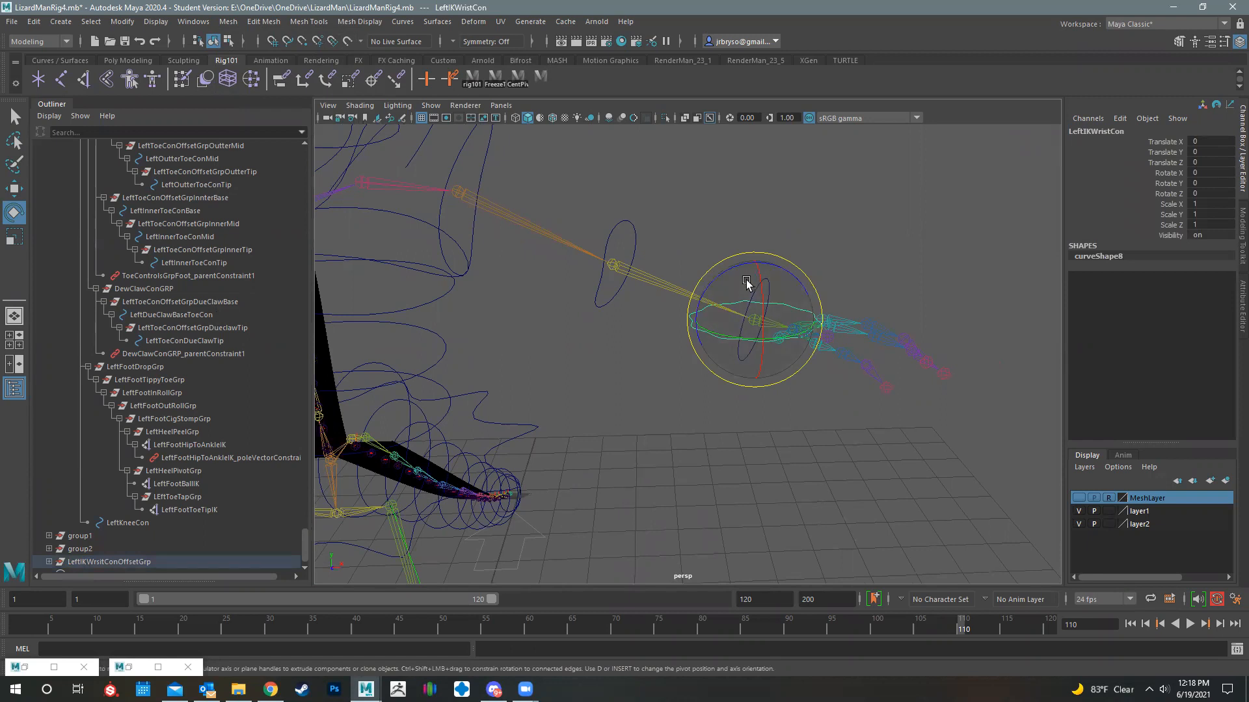
{"action": "key", "text": "Up"}
{"action": "left_click_drag", "start_coordinate": [716, 280], "coordinate": [815, 267]}
{"action": "double_click", "coordinate": [1223, 193]}
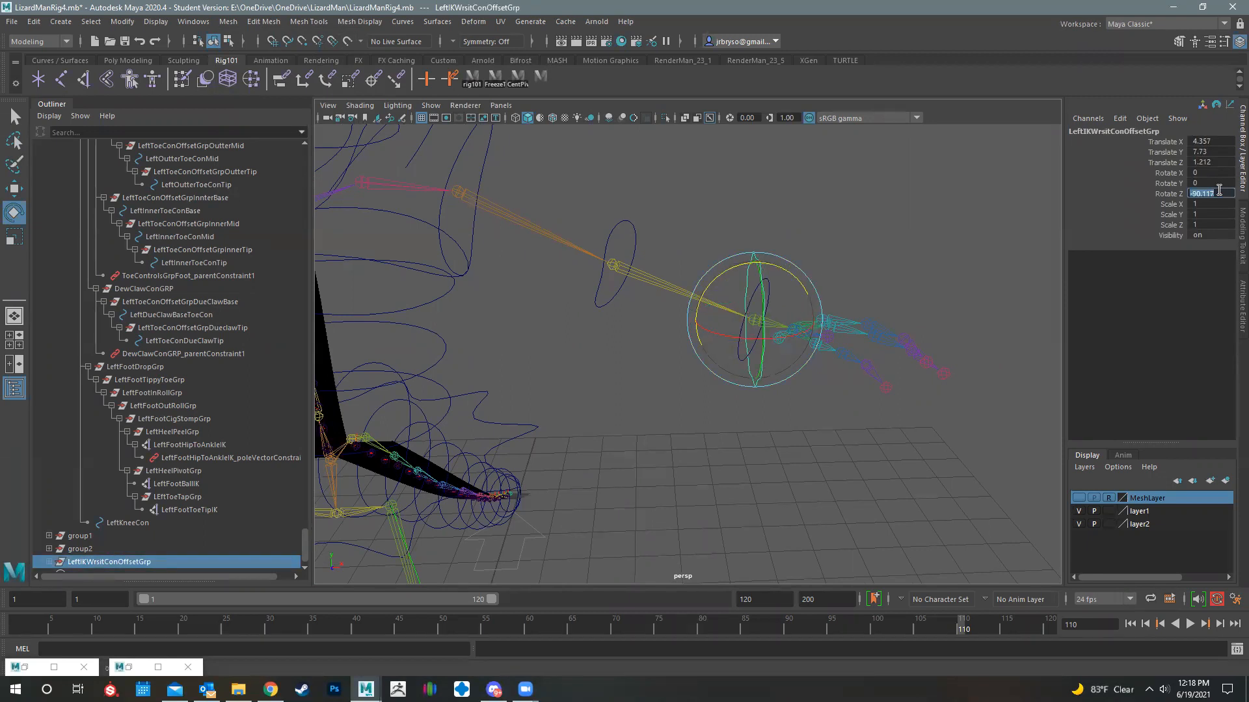
{"action": "type", "text": "-90"}
{"action": "key", "text": "Return"}
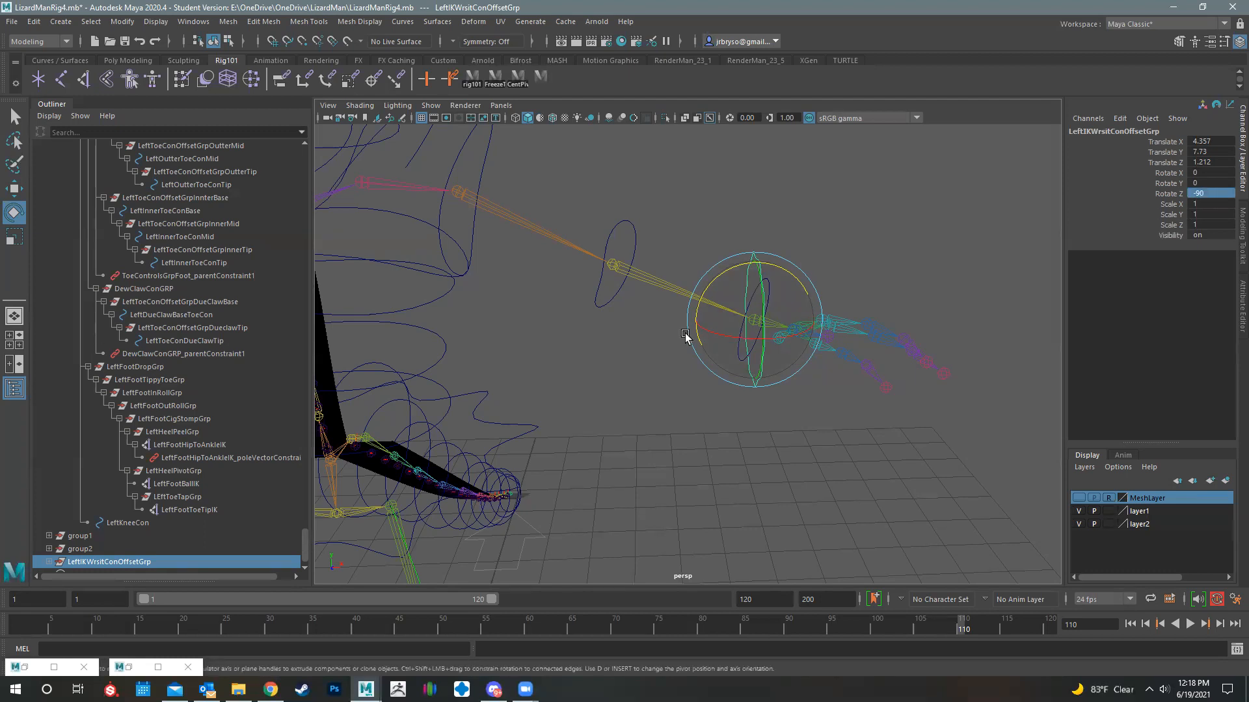
{"action": "left_click", "coordinate": [121, 21]}
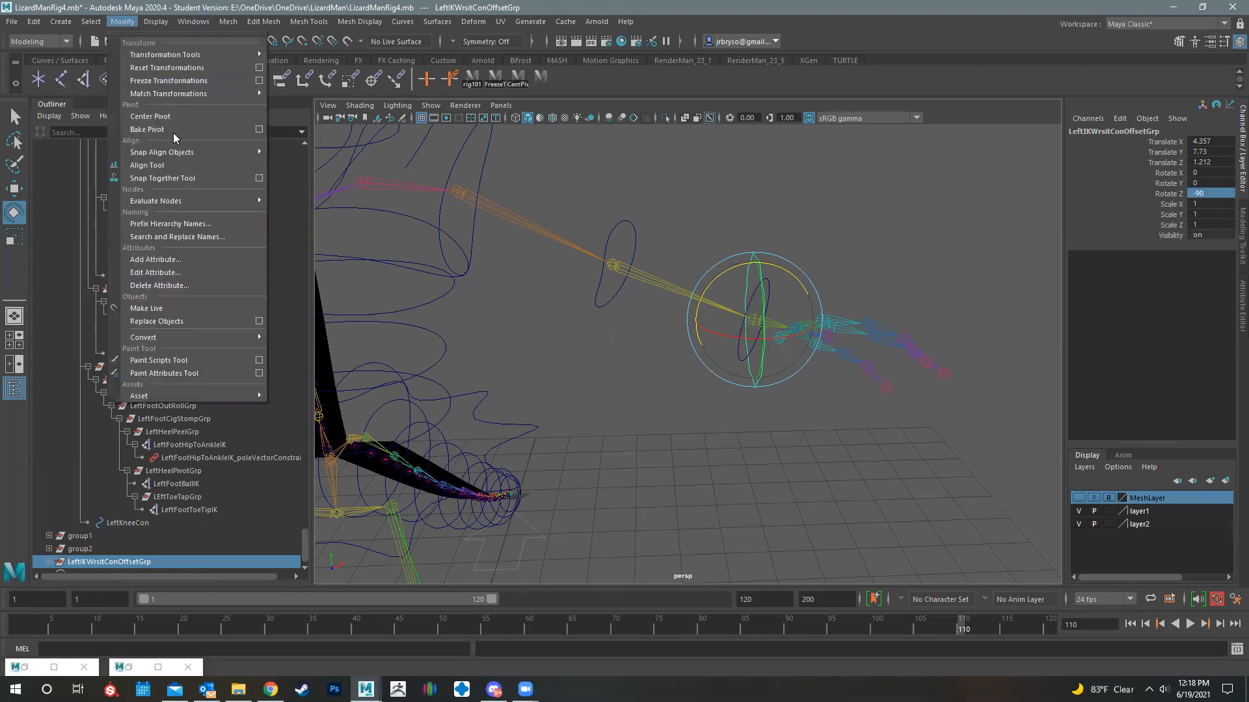
{"action": "left_click", "coordinate": [178, 82]}
- Rotate LeftIKWrsitConOffsetGrp to line its curve up with the left forearm, about -24.8 in Y and -12.1 in Z
{"action": "left_click_drag", "start_coordinate": [761, 339], "coordinate": [559, 485], "text": "alt"}
{"action": "left_click_drag", "start_coordinate": [1028, 430], "coordinate": [881, 432], "text": "alt"}
{"action": "middle_click_drag", "start_coordinate": [880, 433], "coordinate": [1021, 384], "text": "alt"}
{"action": "left_click_drag", "start_coordinate": [680, 438], "coordinate": [735, 385], "text": "alt"}
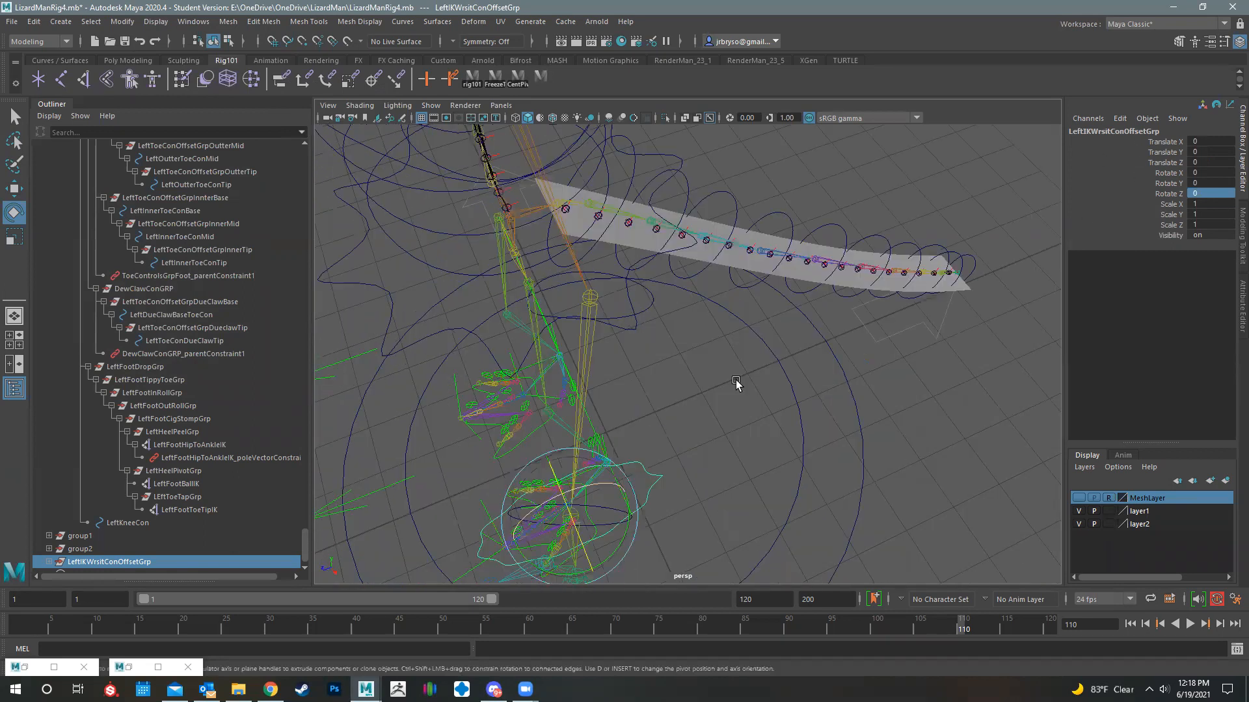
{"action": "left_click_drag", "start_coordinate": [719, 263], "coordinate": [703, 471], "text": "alt"}
{"action": "middle_click_drag", "start_coordinate": [702, 471], "coordinate": [674, 449], "text": "alt"}
{"action": "mouse_move", "coordinate": [675, 452]}
{"action": "left_mouse_down", "text": "alt"}
{"action": "mouse_move", "coordinate": [677, 466]}
{"action": "mouse_move", "coordinate": [653, 436]}
{"action": "mouse_move", "coordinate": [668, 440]}
{"action": "left_mouse_up", "text": "alt"}
{"action": "left_click_drag", "start_coordinate": [863, 361], "coordinate": [881, 173], "text": "alt"}
{"action": "left_click_drag", "start_coordinate": [773, 499], "coordinate": [783, 462], "text": "alt"}
{"action": "scroll", "coordinate": [629, 454], "scroll_direction": "up", "scroll_amount": 5}
{"action": "left_click_drag", "start_coordinate": [627, 455], "coordinate": [1076, 220]}
{"action": "key", "text": "Down"}
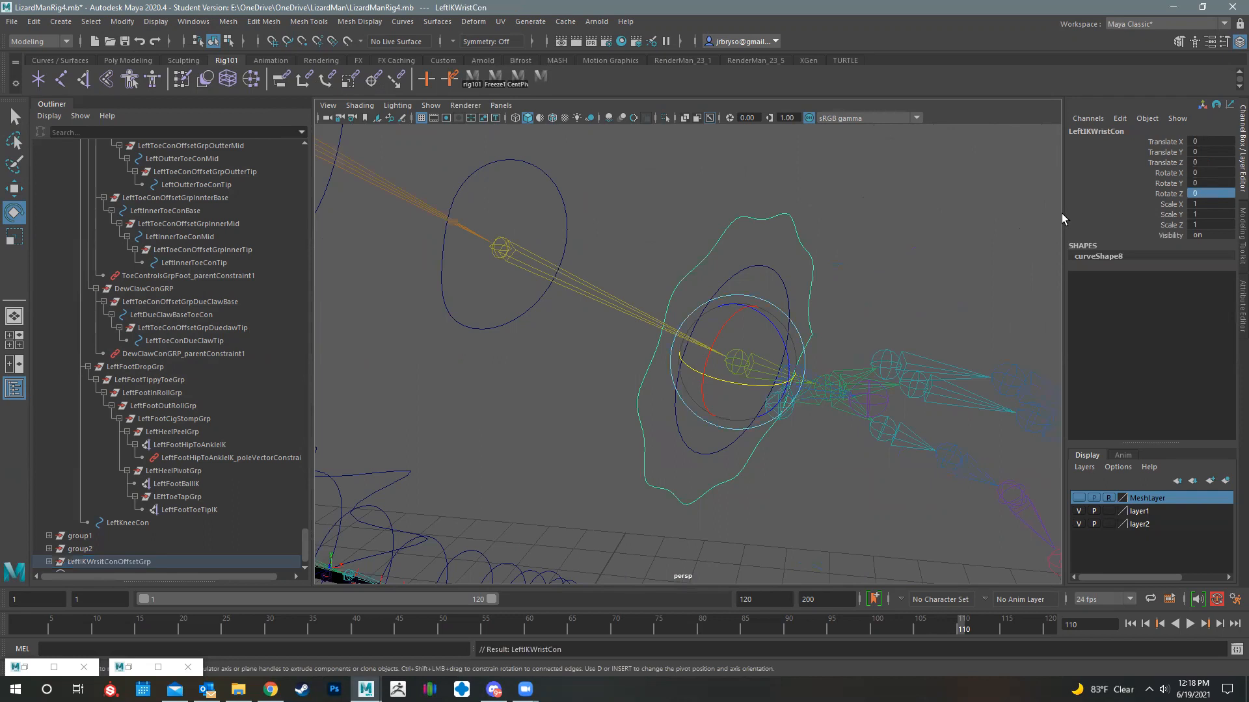
- Show MeshLayer and twist LeftIKWrsitConOffsetGrp around the left wrist to about -47 in X
{"action": "left_click_drag", "start_coordinate": [841, 380], "coordinate": [912, 429], "text": "alt"}
{"action": "left_click", "coordinate": [1079, 497]}
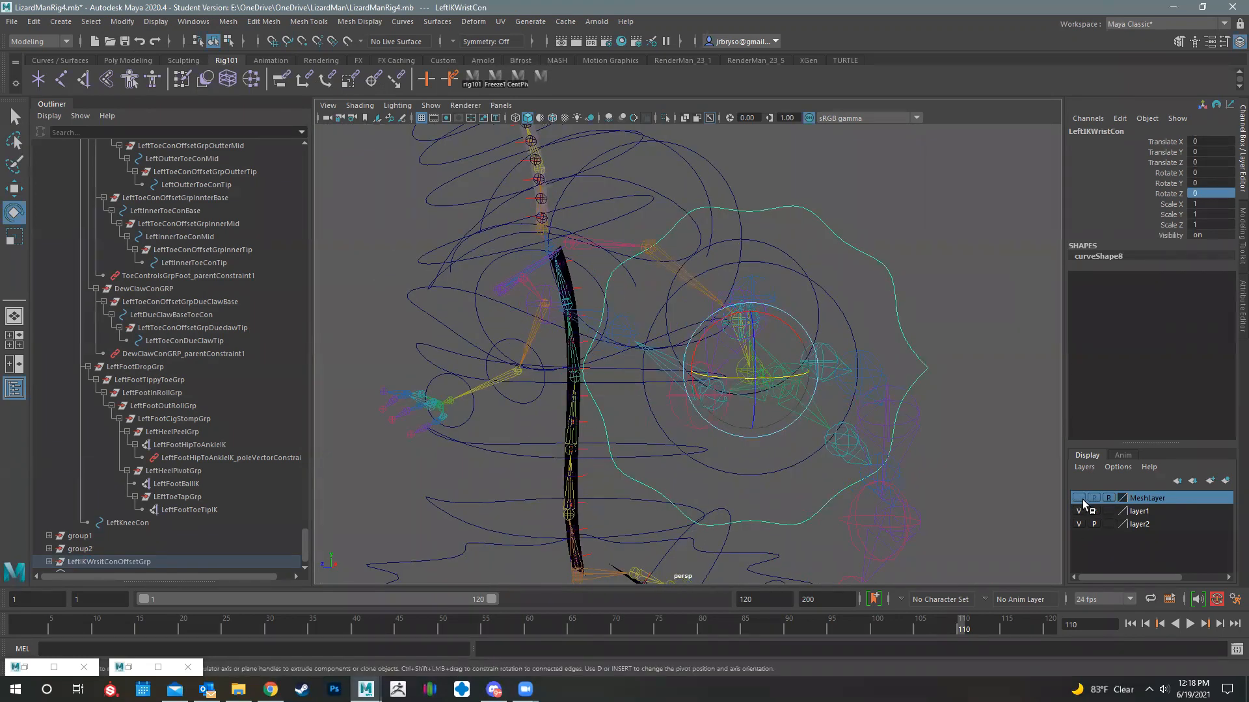
{"action": "left_click_drag", "start_coordinate": [881, 267], "coordinate": [891, 268], "text": "alt"}
{"action": "left_click", "coordinate": [890, 268]}
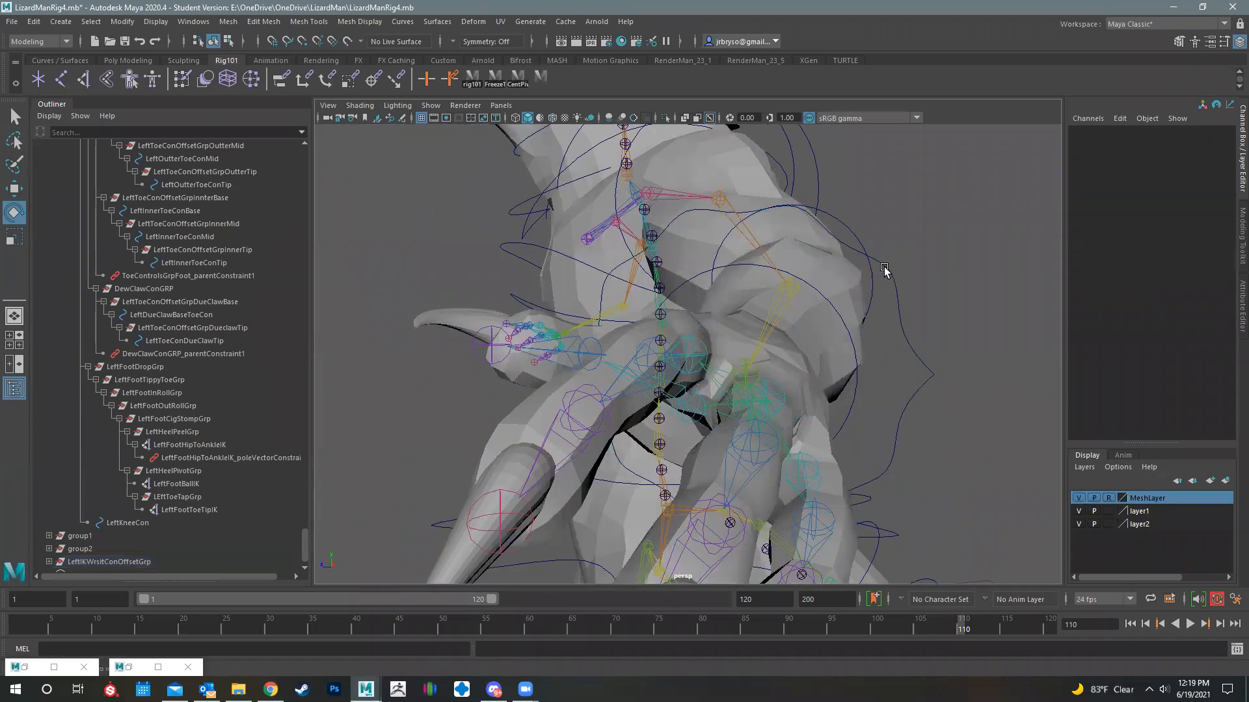
{"action": "left_click", "coordinate": [884, 269]}
{"action": "left_click_drag", "start_coordinate": [827, 354], "coordinate": [817, 377], "text": "alt"}
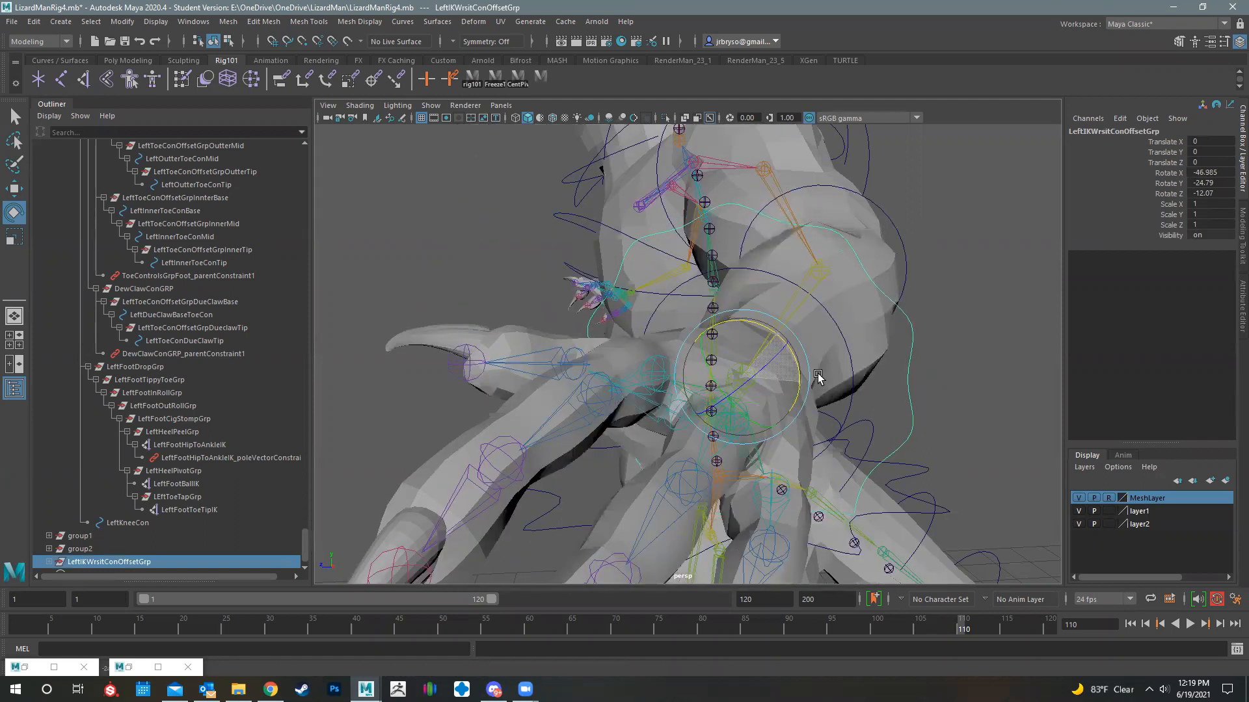
- Refine the twist of LeftIKWrsitConOffsetGrp to about -36.4 in X and deselect it
{"action": "left_click", "coordinate": [776, 372]}
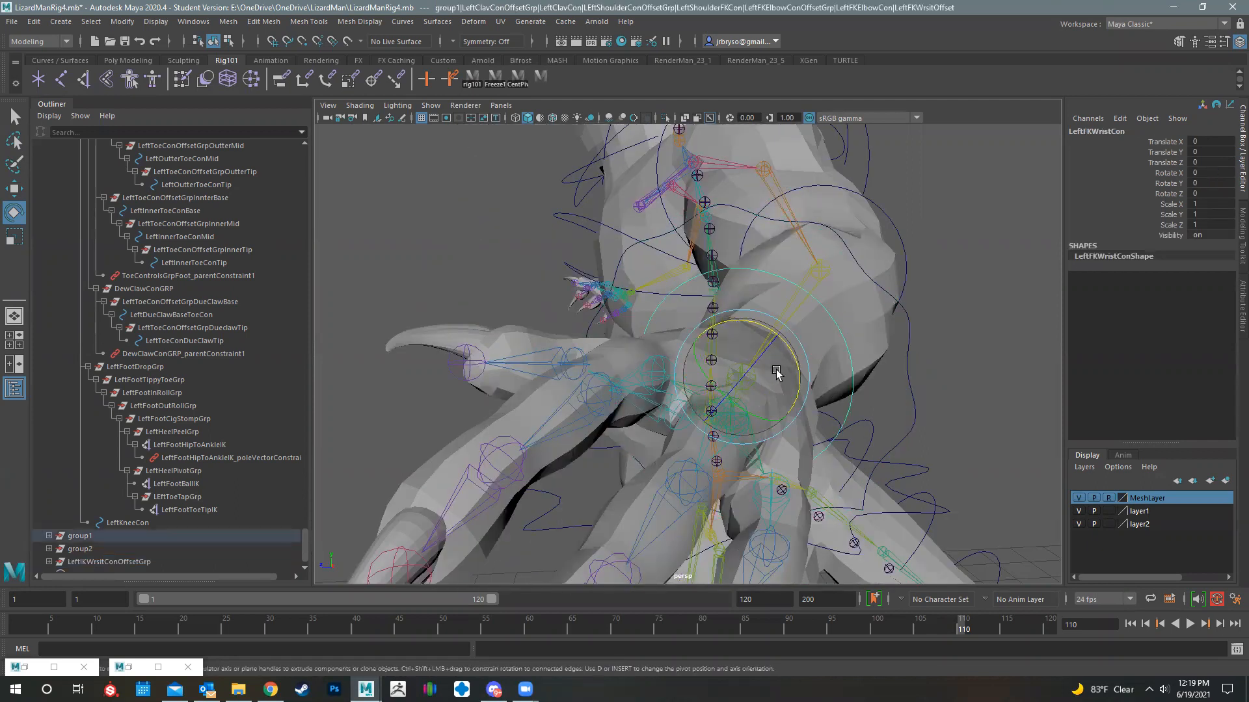
{"action": "left_click", "coordinate": [867, 276]}
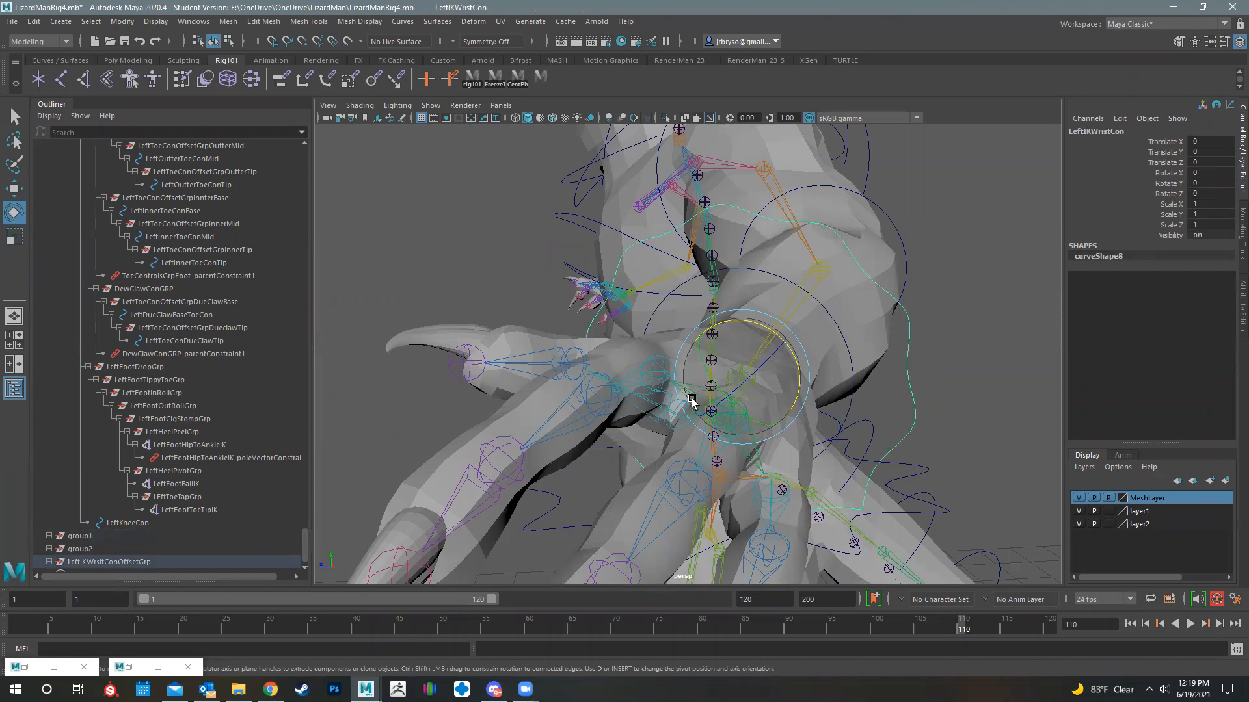
{"action": "left_click_drag", "start_coordinate": [788, 338], "coordinate": [747, 345], "text": "alt"}
{"action": "key", "text": "Up"}
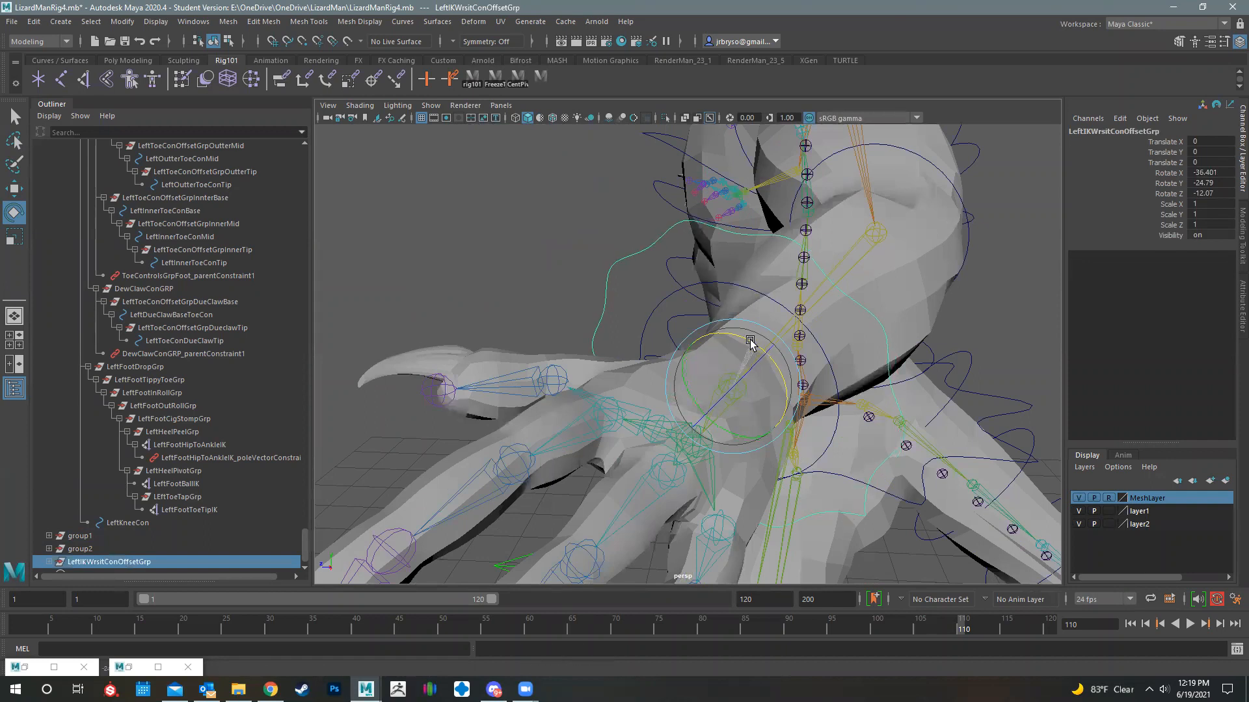
{"action": "left_click_drag", "start_coordinate": [828, 384], "coordinate": [768, 360], "text": "alt"}
{"action": "middle_click_drag", "start_coordinate": [768, 358], "coordinate": [802, 372], "text": "alt"}
{"action": "right_click_drag", "start_coordinate": [822, 223], "coordinate": [683, 390], "text": "alt"}
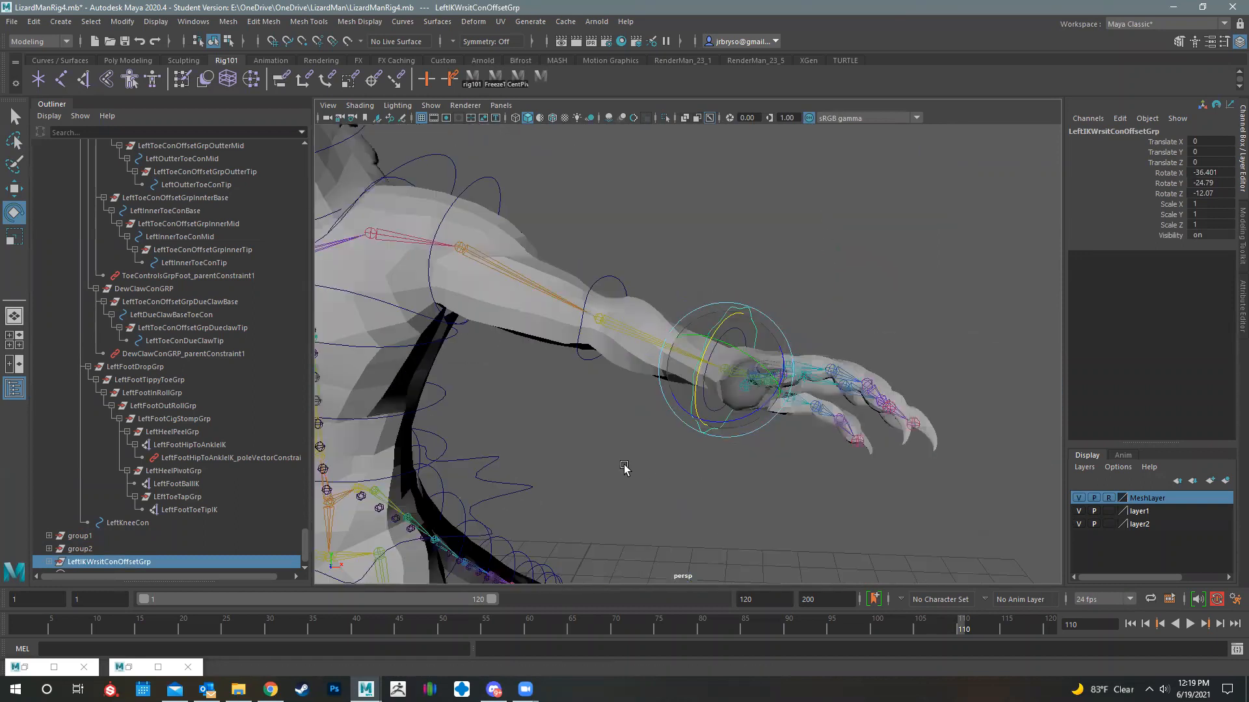
{"action": "left_click", "coordinate": [663, 440]}
{"action": "left_click_drag", "start_coordinate": [855, 284], "coordinate": [868, 280], "text": "alt"}
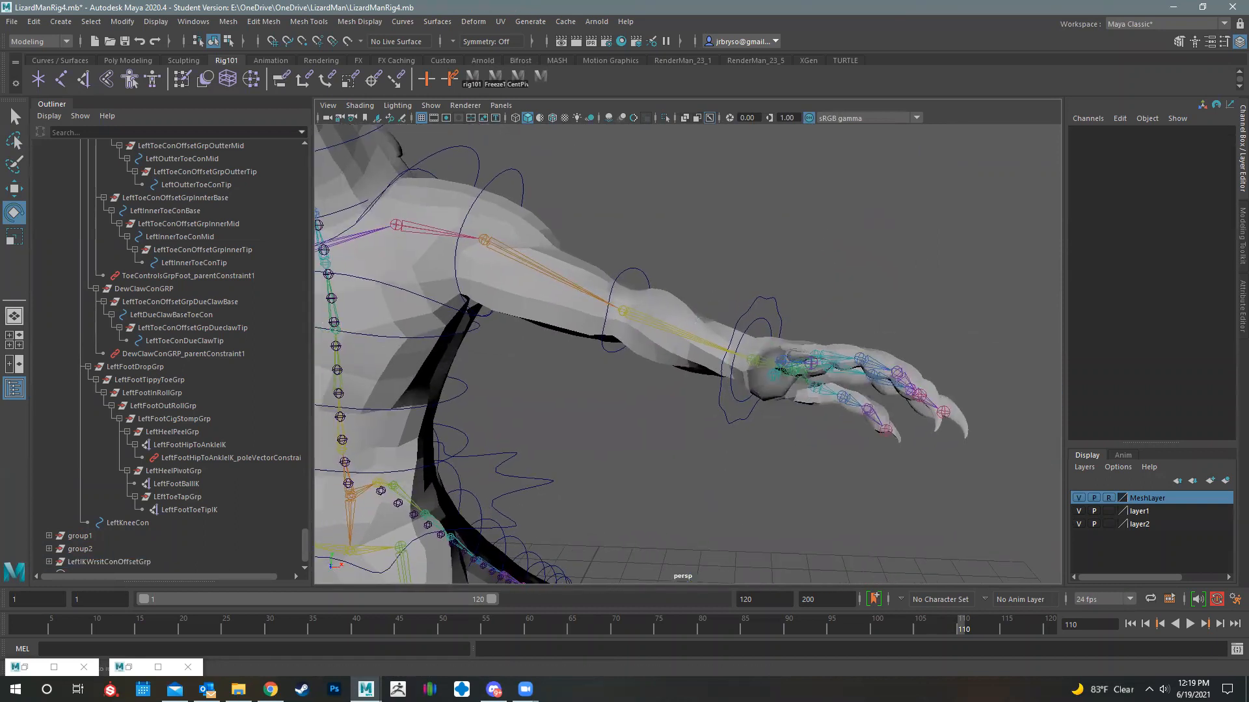
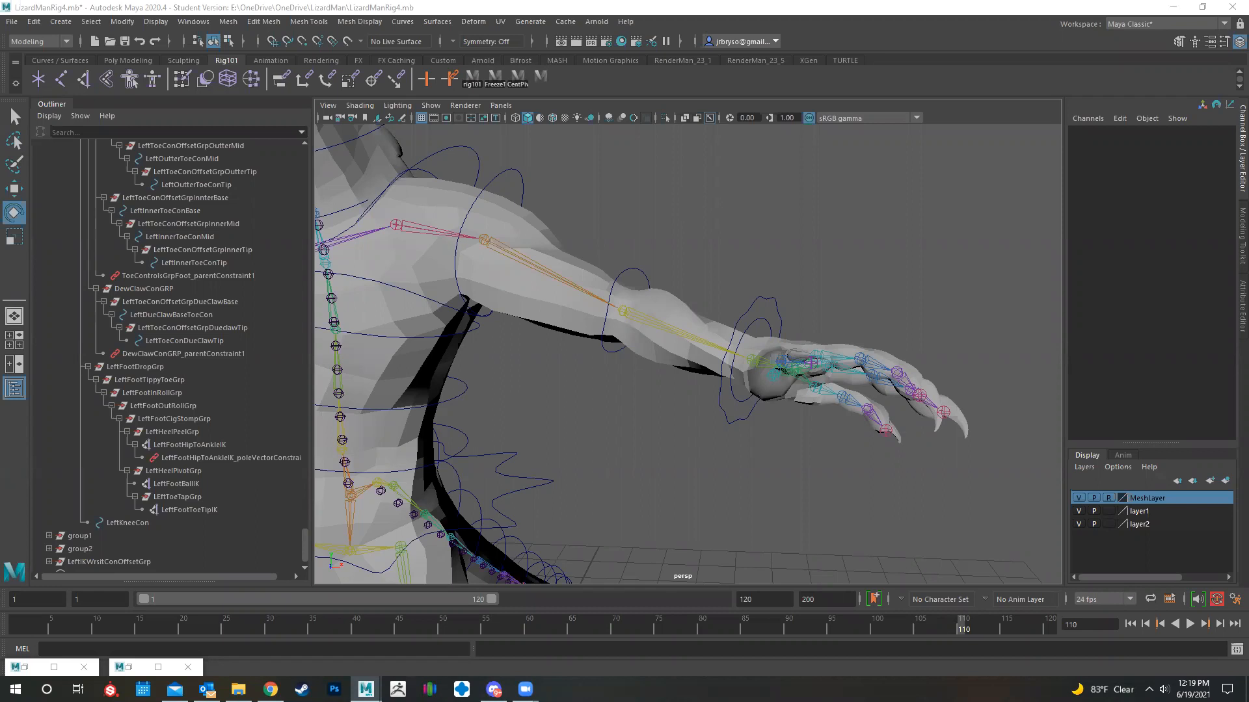
- Create a spherical controller curve at the rig's origin and scale it uniformly to about 0.414
{"action": "middle_click_drag", "start_coordinate": [666, 470], "coordinate": [728, 462], "text": "alt"}
{"action": "scroll", "coordinate": [770, 457], "scroll_direction": "down", "scroll_amount": 5}
{"action": "left_click_drag", "start_coordinate": [775, 432], "coordinate": [740, 437], "text": "alt"}
{"action": "key", "text": "w"}
{"action": "key", "text": "f"}
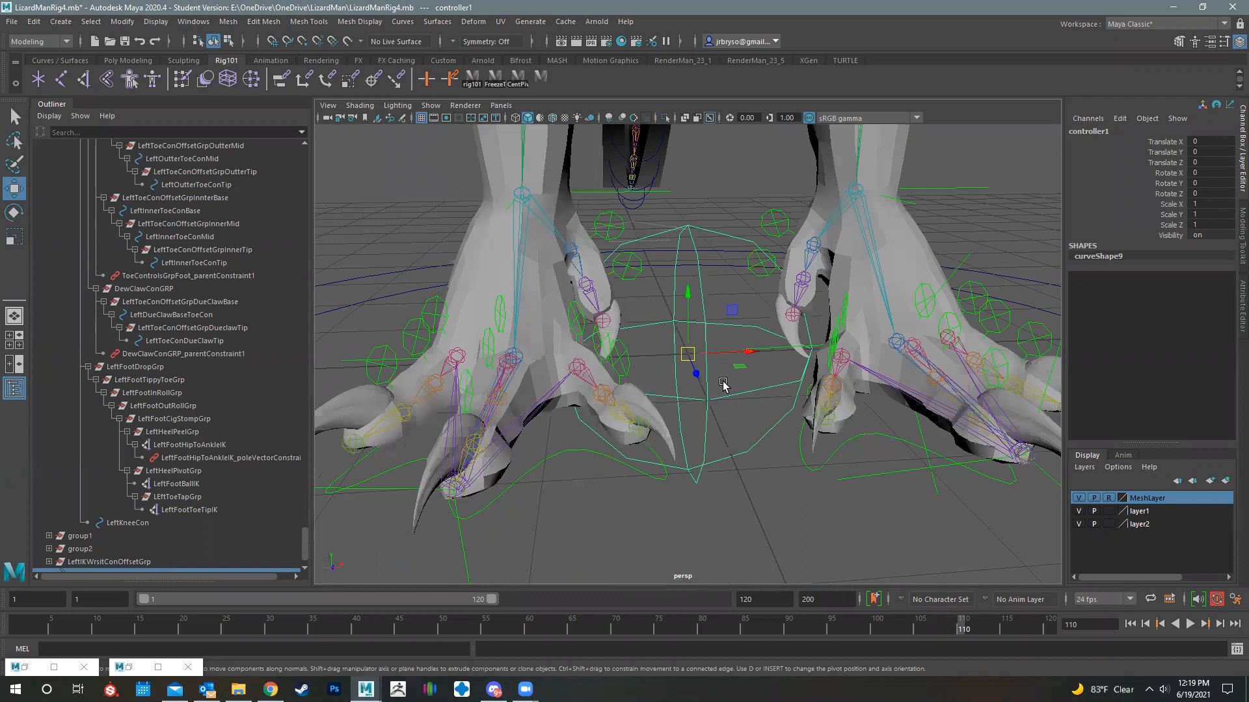
{"action": "scroll", "coordinate": [716, 397], "scroll_direction": "down", "scroll_amount": 8}
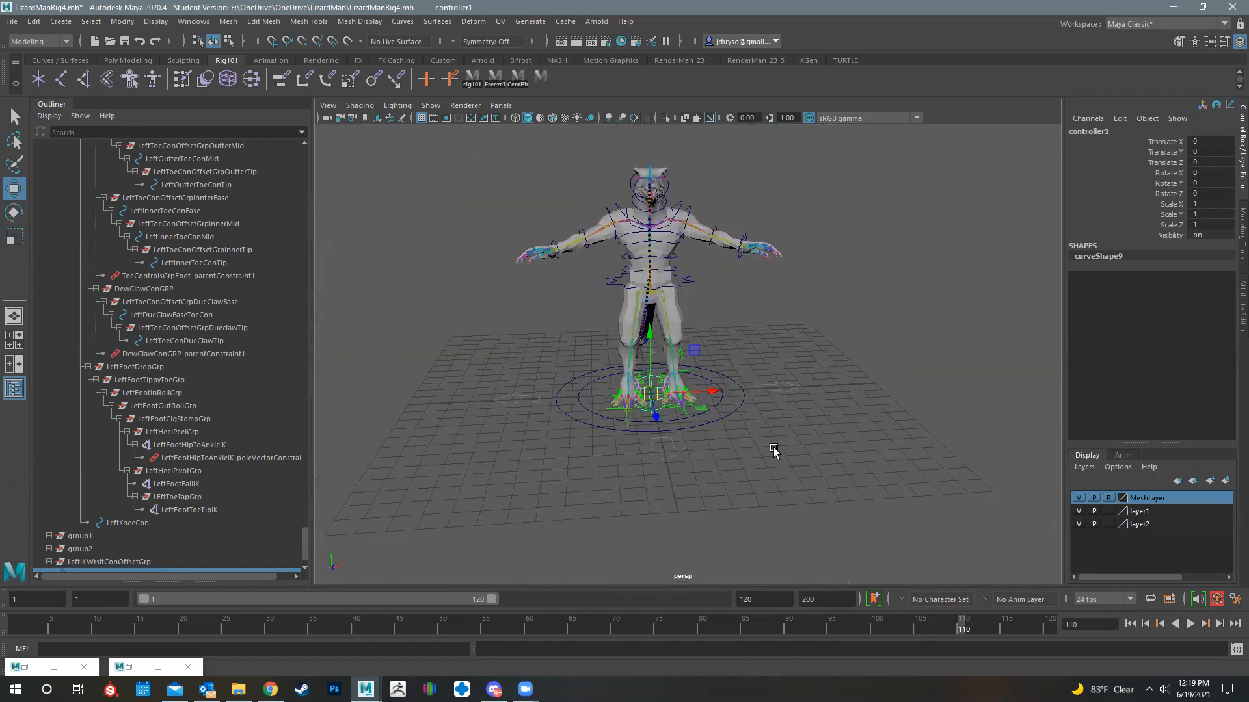
{"action": "key", "text": "r"}
{"action": "mouse_move", "coordinate": [612, 459]}
{"action": "left_mouse_down"}
{"action": "mouse_move", "coordinate": [602, 459]}
{"action": "mouse_move", "coordinate": [619, 460]}
{"action": "left_mouse_up"}
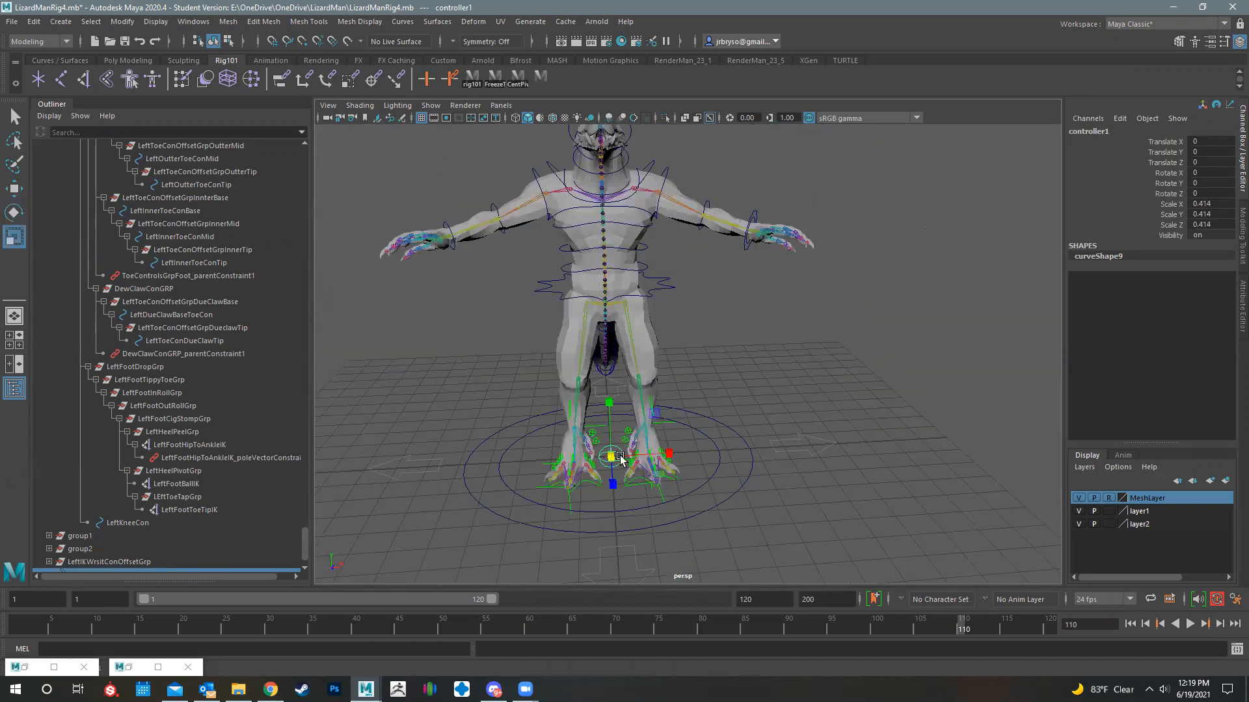
- Hide MeshLayer, then bring the spherical controller to the left hand and scale it uniformly to about 0.189
{"action": "left_click", "coordinate": [1078, 499]}
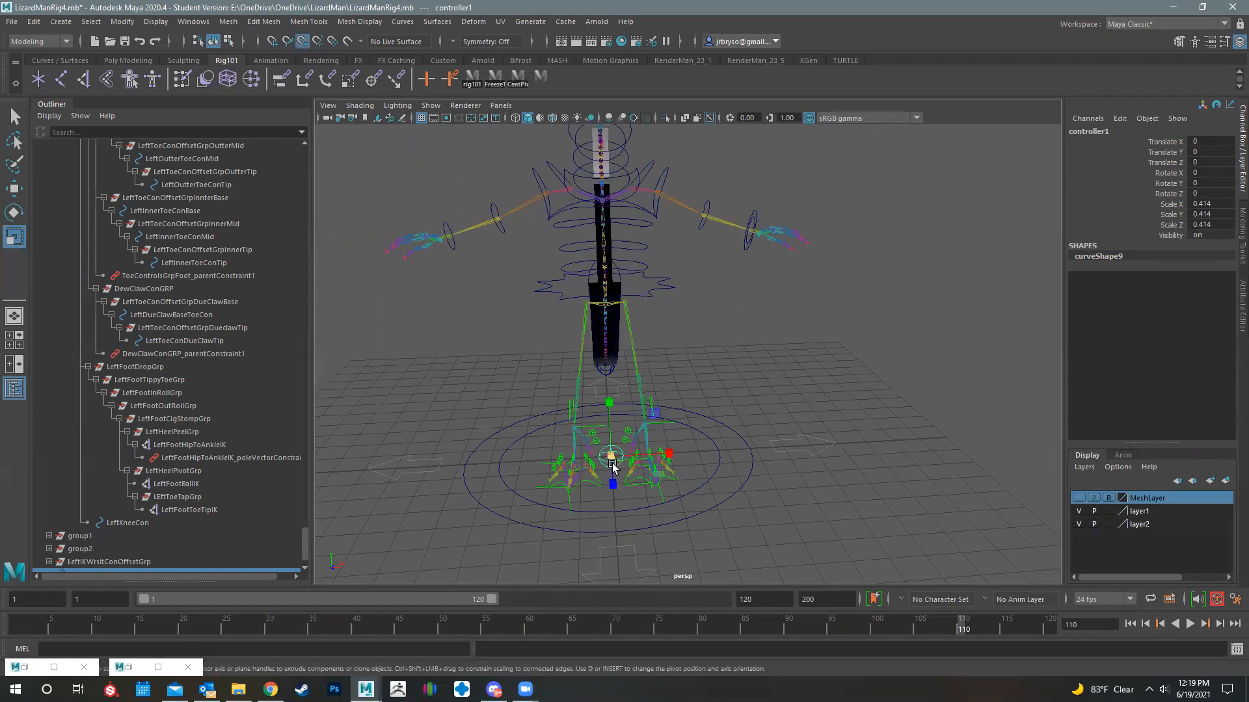
{"action": "key", "text": "e"}
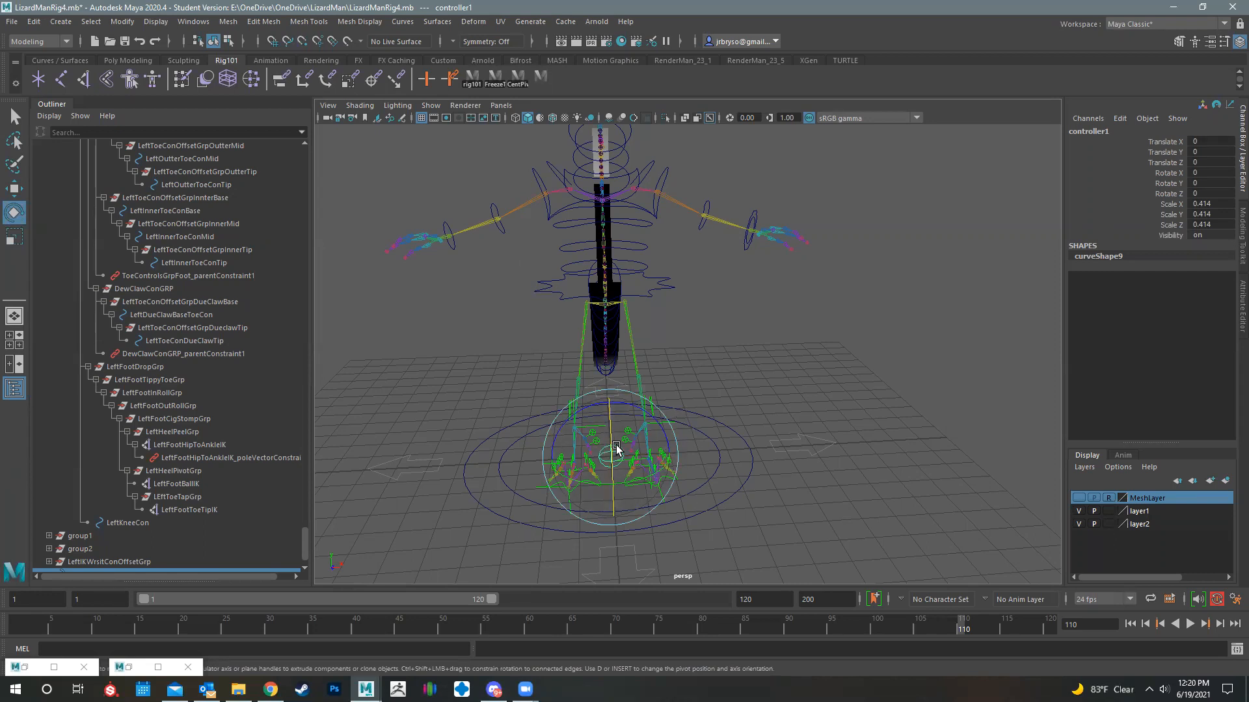
{"action": "key", "text": "w"}
{"action": "left_click_drag", "start_coordinate": [613, 455], "coordinate": [765, 241]}
{"action": "key", "text": "f"}
{"action": "mouse_move", "coordinate": [764, 334]}
{"action": "left_mouse_down", "text": "alt"}
{"action": "mouse_move", "coordinate": [744, 339]}
{"action": "mouse_move", "coordinate": [778, 354]}
{"action": "left_mouse_up", "text": "alt"}
{"action": "key", "text": "v"}
{"action": "left_click_drag", "start_coordinate": [683, 355], "coordinate": [723, 205]}
{"action": "left_click_drag", "start_coordinate": [739, 252], "coordinate": [856, 222], "text": "alt"}
{"action": "left_click_drag", "start_coordinate": [718, 312], "coordinate": [813, 327], "text": "alt"}
{"action": "key", "text": "r"}
- Place the spherical controller just below the left hand, at about 5.067 in X, 7.04 in Y and 0.79 in Z
{"action": "key", "text": "w"}
{"action": "left_click_drag", "start_coordinate": [801, 284], "coordinate": [613, 333]}
{"action": "left_click_drag", "start_coordinate": [613, 333], "coordinate": [753, 371], "text": "alt"}
{"action": "left_click_drag", "start_coordinate": [742, 375], "coordinate": [719, 382]}
{"action": "left_click_drag", "start_coordinate": [647, 413], "coordinate": [726, 411], "text": "alt"}
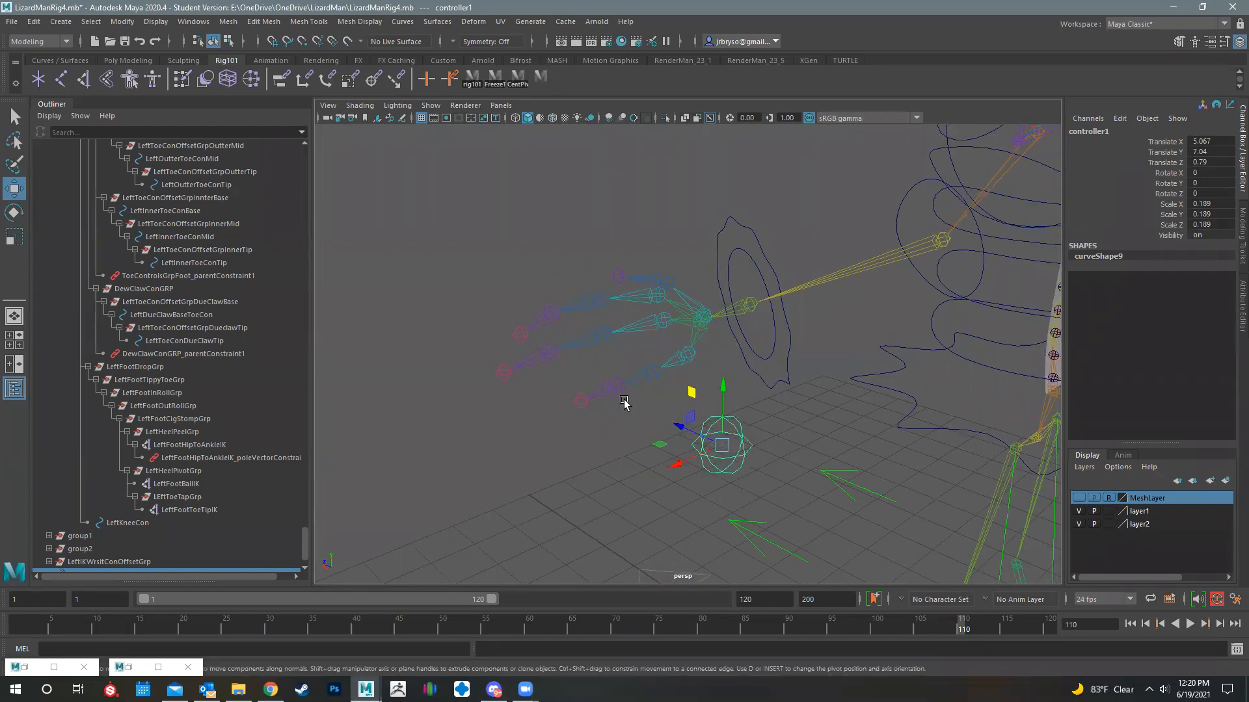
{"action": "left_click_drag", "start_coordinate": [675, 360], "coordinate": [576, 251], "text": "alt"}
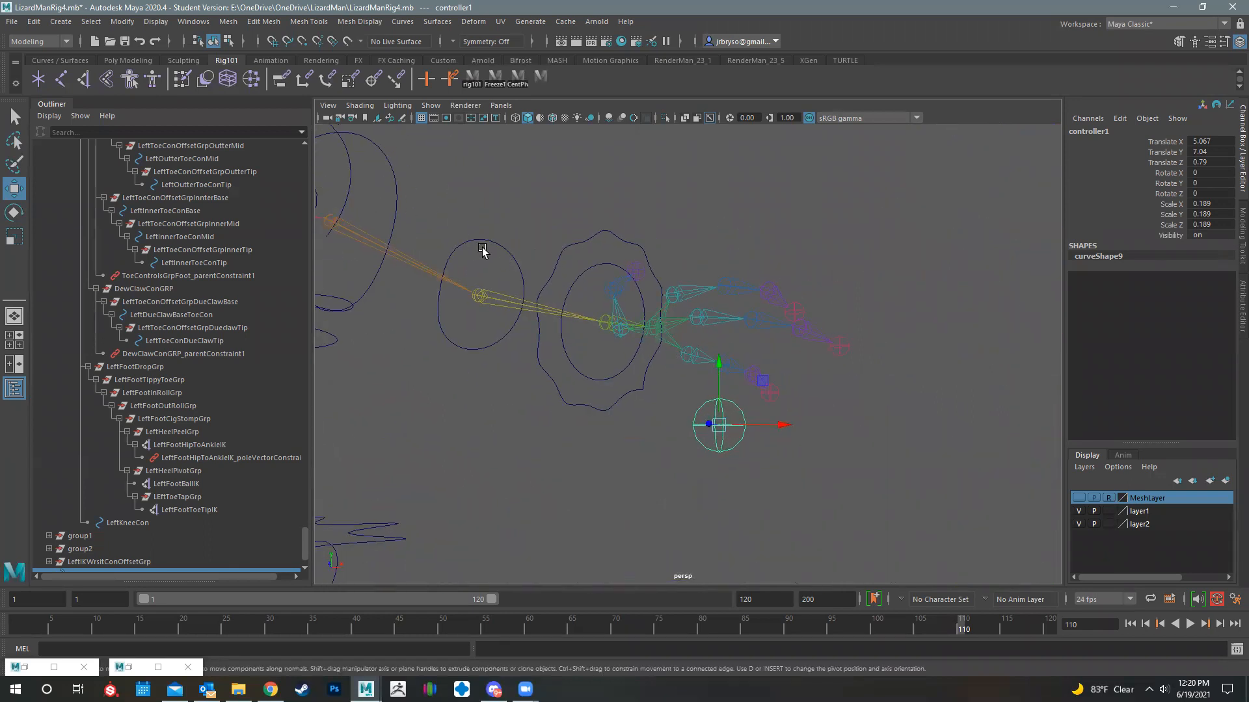
{"action": "left_click_drag", "start_coordinate": [588, 362], "coordinate": [650, 364], "text": "alt"}
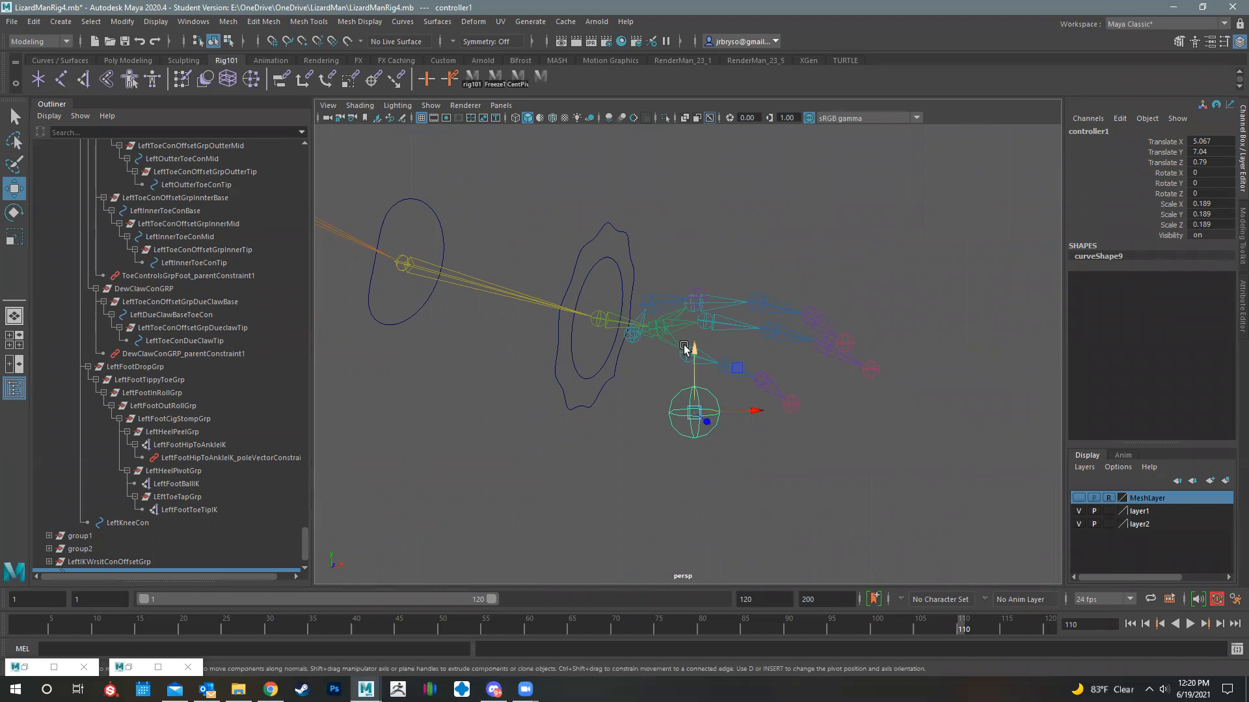
{"action": "left_click_drag", "start_coordinate": [694, 413], "coordinate": [731, 393]}
{"action": "key", "text": "ctrl+z"}
- Rename the spherical controller LeftIKFKSwitchCon and freeze its transformations
{"action": "double_click", "coordinate": [1091, 131]}
{"action": "type", "text": "LeftIK"}
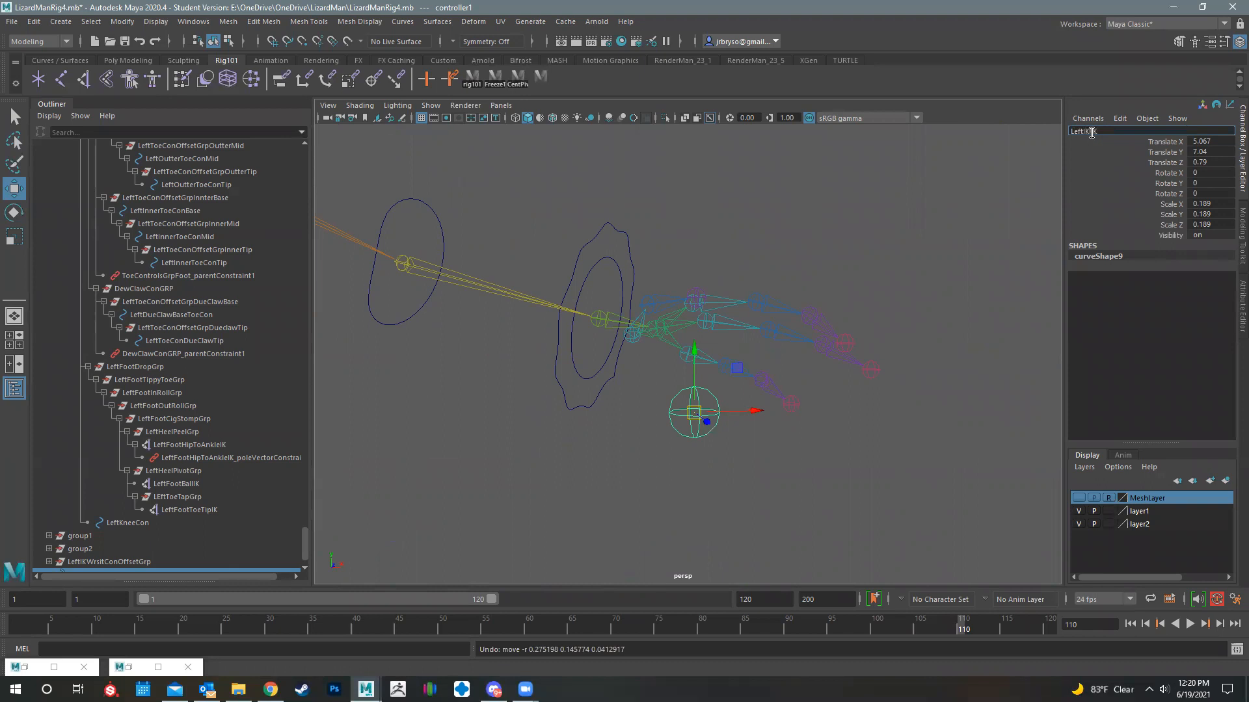
{"action": "type", "text": "FKSwitchCon"}
{"action": "key", "text": "Return"}
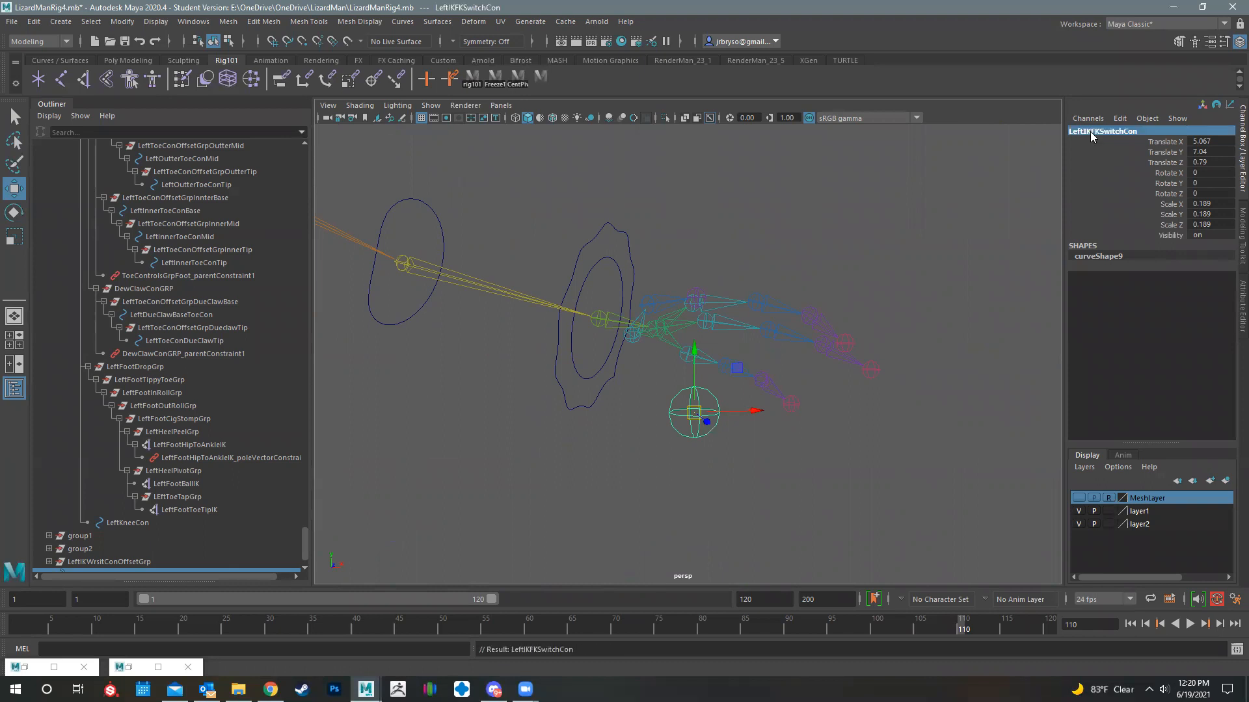
{"action": "left_click", "coordinate": [118, 25]}
{"action": "left_click", "coordinate": [153, 80]}
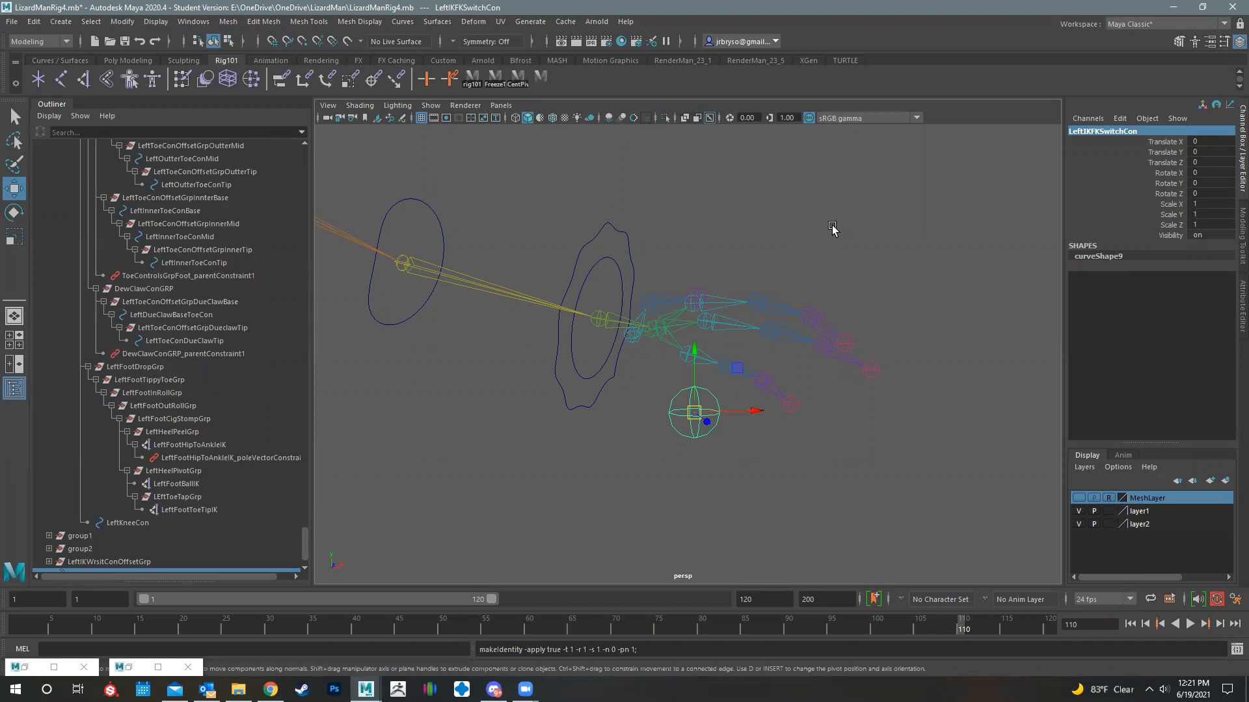
- Group LeftIKWristCon and LeftIKFKSwitchCon together
{"action": "left_click_drag", "start_coordinate": [703, 189], "coordinate": [681, 241], "text": "alt"}
{"action": "left_click", "coordinate": [672, 244]}
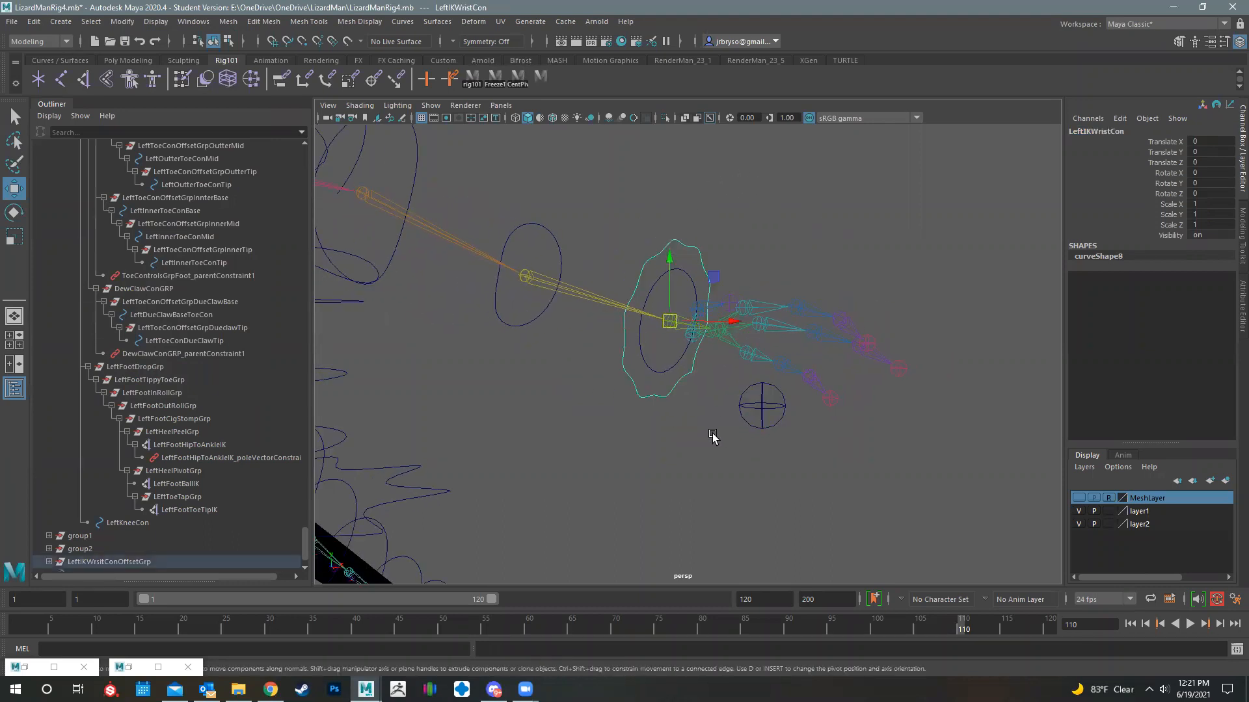
{"action": "left_click", "coordinate": [743, 398]}
{"action": "left_click_drag", "start_coordinate": [613, 480], "coordinate": [773, 330], "text": "alt"}
{"action": "left_click_drag", "start_coordinate": [752, 399], "coordinate": [713, 407], "text": "alt"}
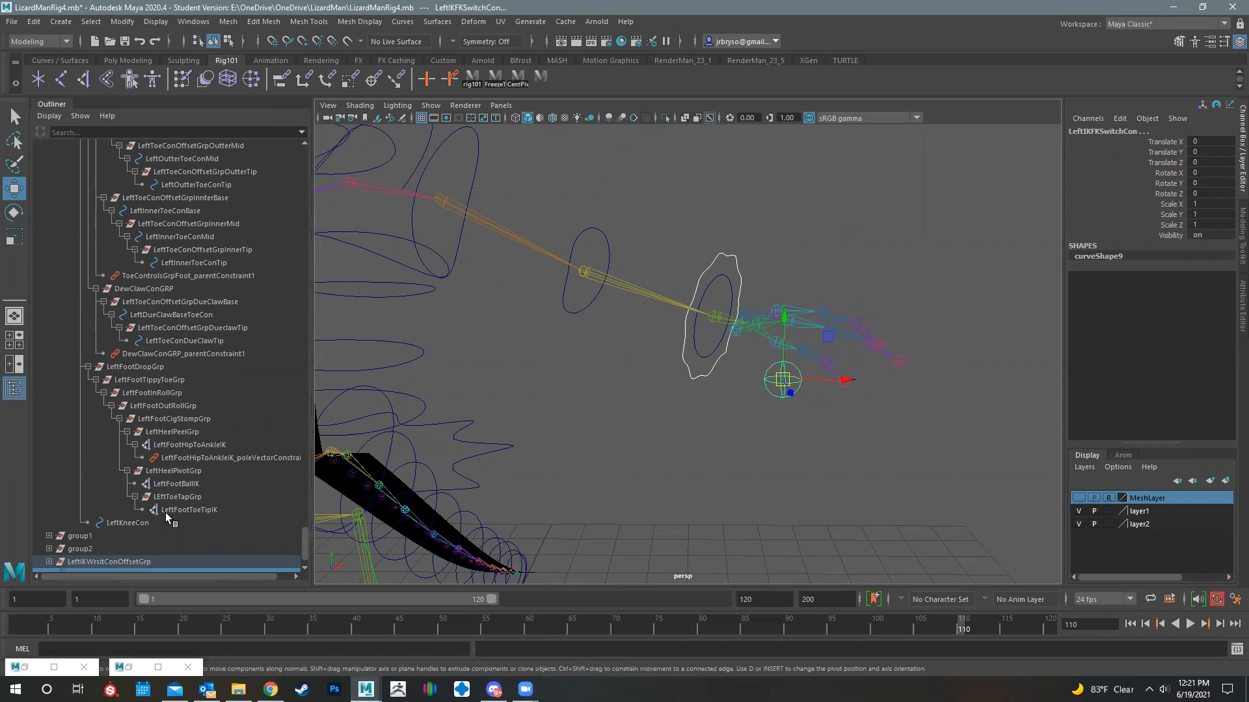
{"action": "scroll", "coordinate": [167, 513], "scroll_direction": "down", "scroll_amount": 1}
{"action": "key", "text": "ctrl+g"}
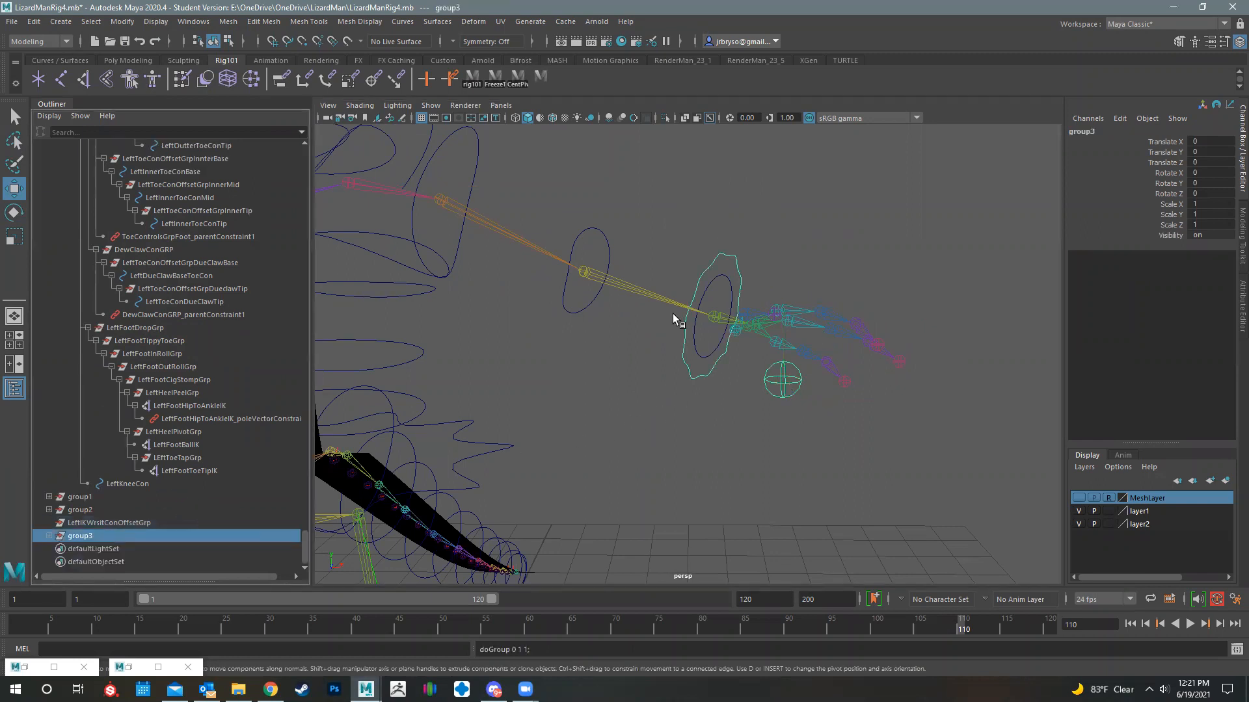
- Mirror the wrist and switch controller group to the right arm with Duplicate Special at Scale X -1
{"action": "left_click", "coordinate": [32, 23]}
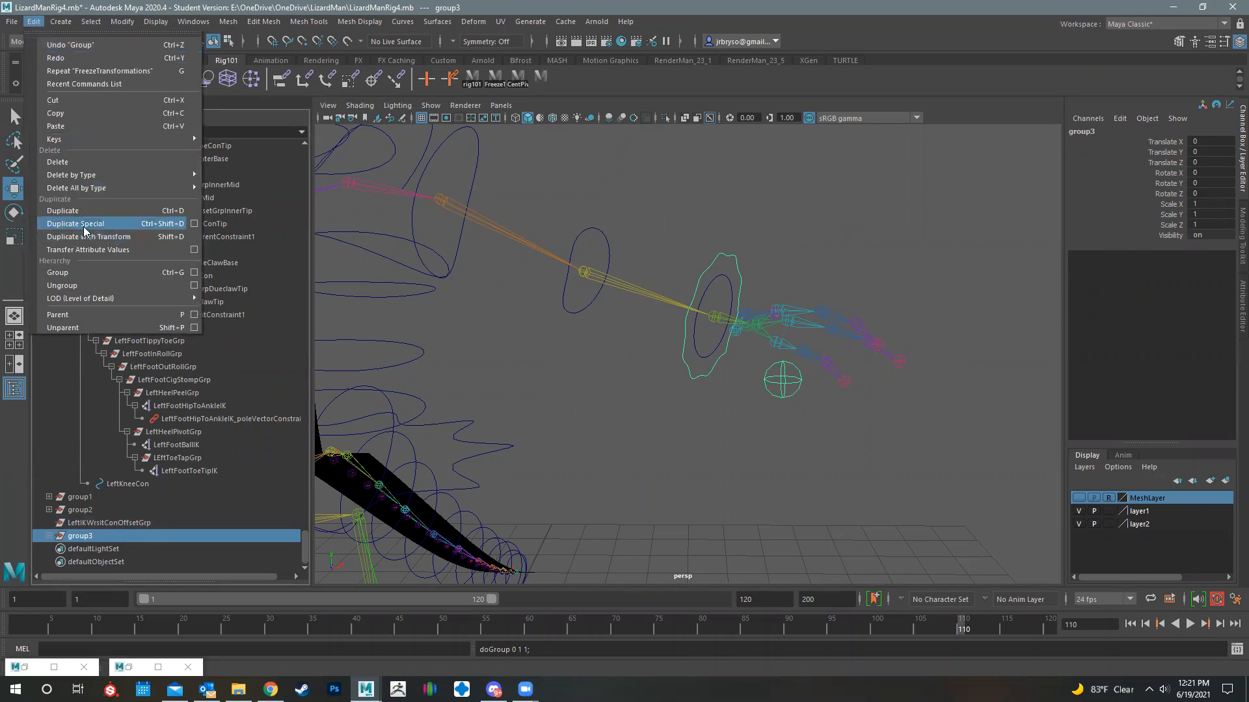
{"action": "mouse_move", "coordinate": [91, 176]}
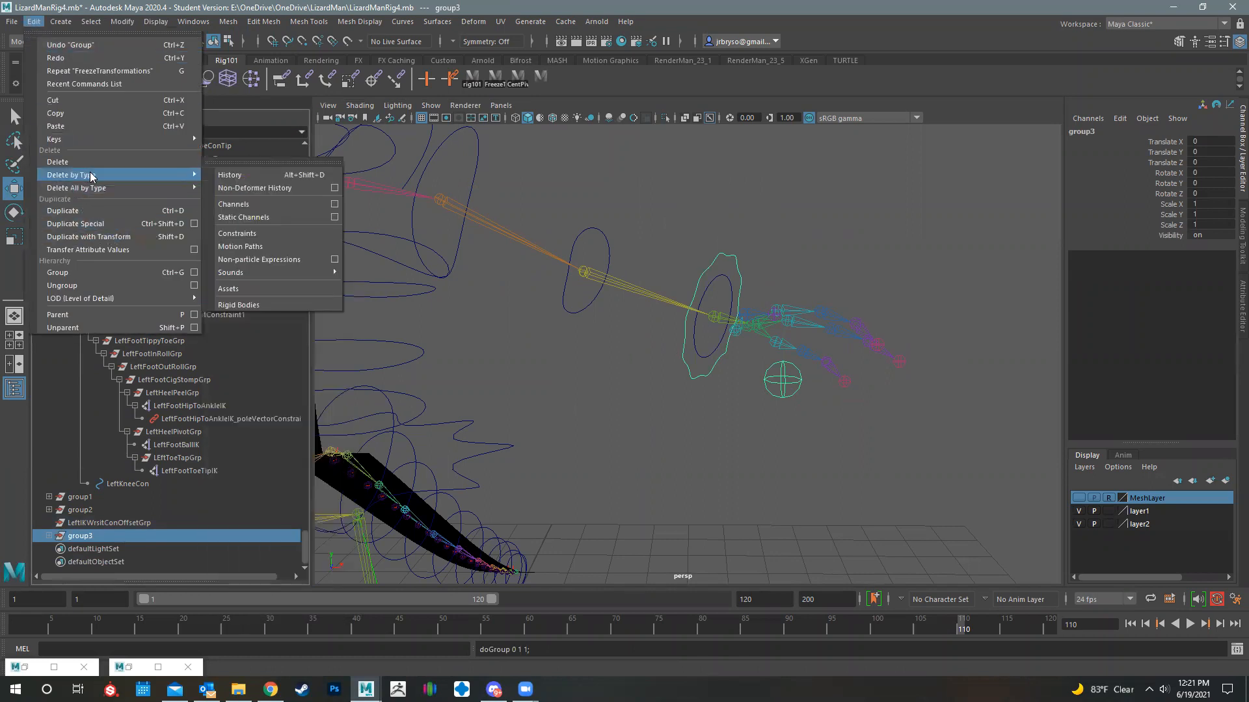
{"action": "left_click", "coordinate": [98, 225]}
{"action": "left_click_drag", "start_coordinate": [643, 354], "coordinate": [749, 331], "text": "alt"}
{"action": "left_click_drag", "start_coordinate": [690, 351], "coordinate": [675, 346], "text": "alt"}
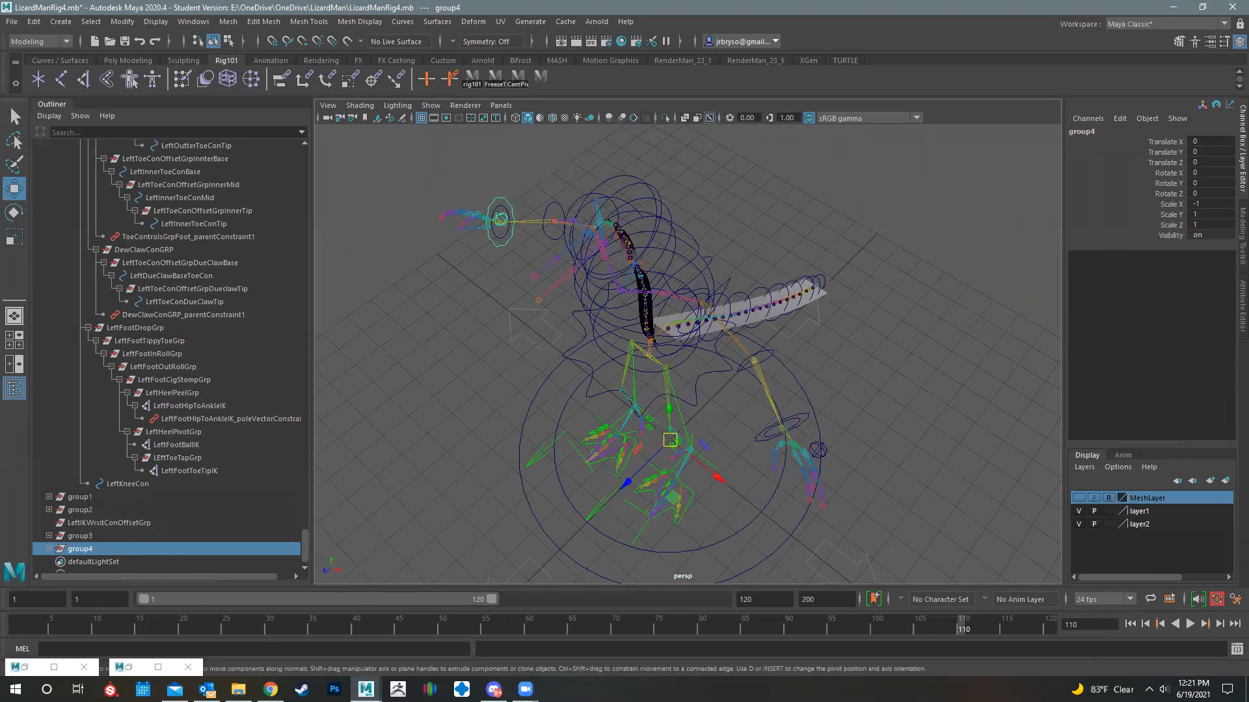
- Create a star-shaped controller curve, snap it to the left elbow joint and scale it uniformly to about 0.194
{"action": "left_click_drag", "start_coordinate": [719, 395], "coordinate": [651, 223], "text": "alt"}
{"action": "key", "text": "v"}
{"action": "key", "text": "r"}
{"action": "key", "text": "ctrl+z"}
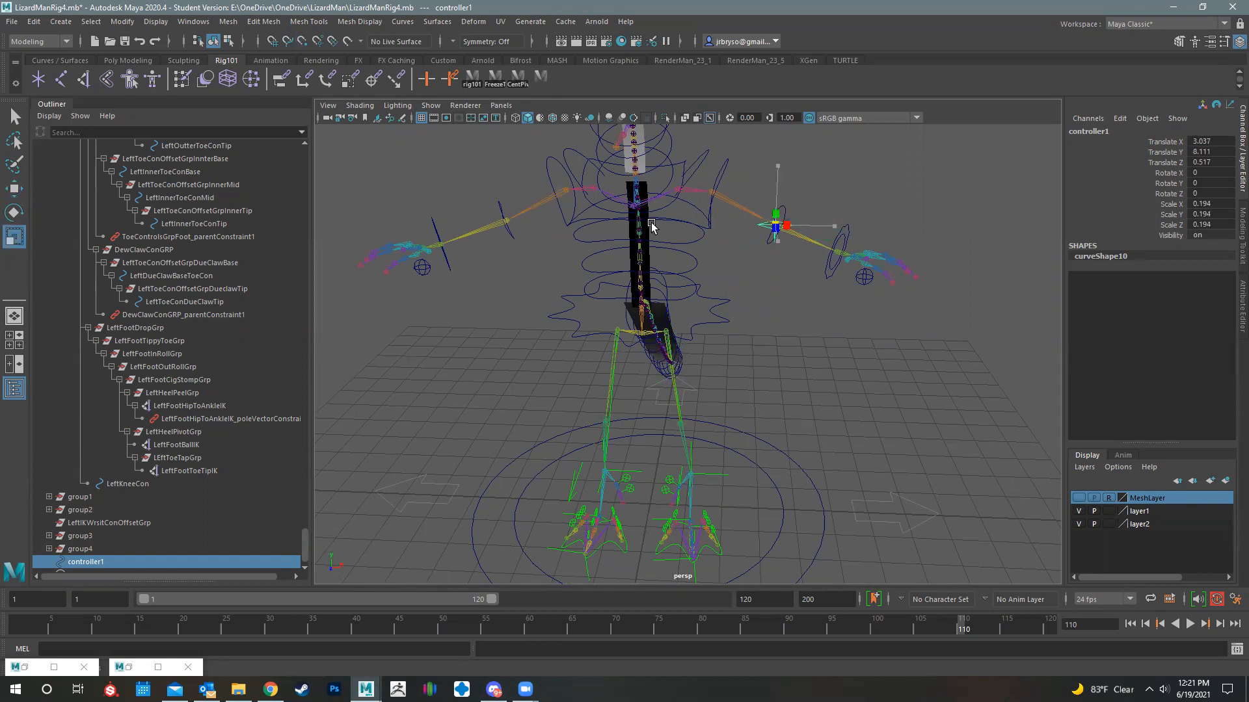
{"action": "left_click_drag", "start_coordinate": [765, 245], "coordinate": [799, 308], "text": "alt"}
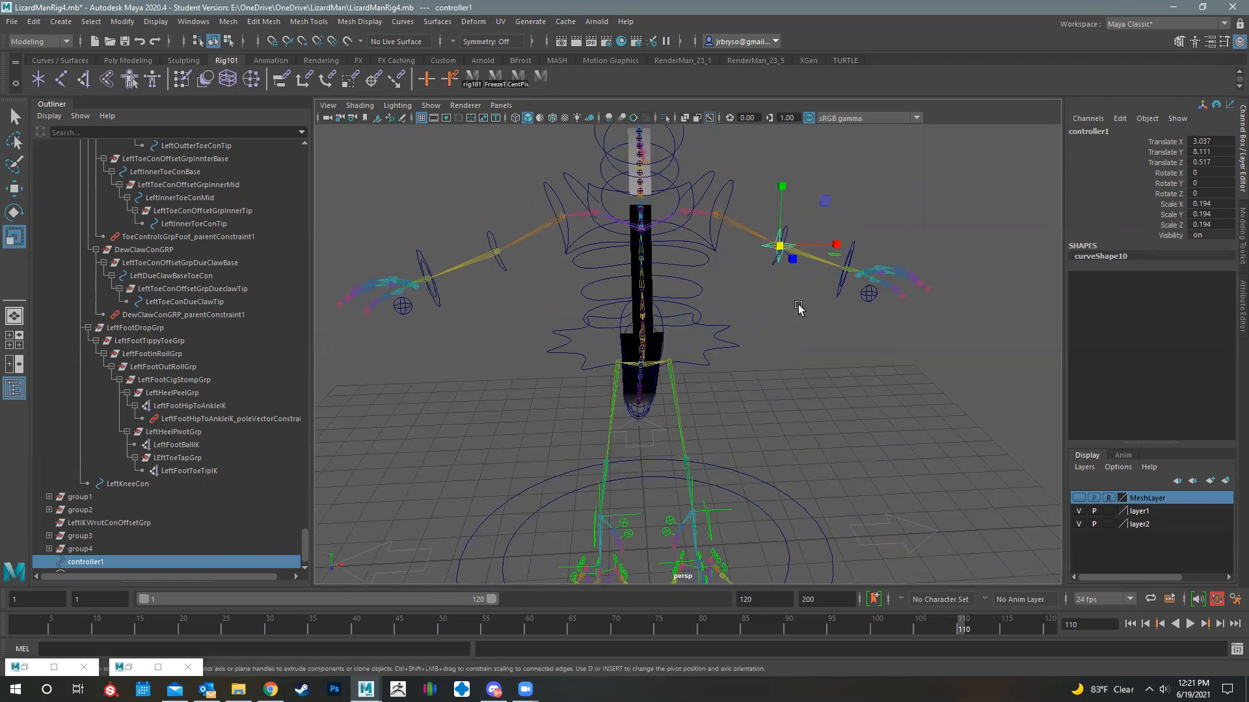
- Duplicate the star-shaped elbow controller and snap the copy to the right elbow joint
{"action": "key", "text": "ctrl+d"}
{"action": "key", "text": "w"}
{"action": "key", "text": "v"}
{"action": "left_click_drag", "start_coordinate": [839, 238], "coordinate": [500, 250]}
- Move both star-shaped controllers behind the elbows to about -3.073 in Z and freeze their transformations
{"action": "left_click", "coordinate": [779, 238]}
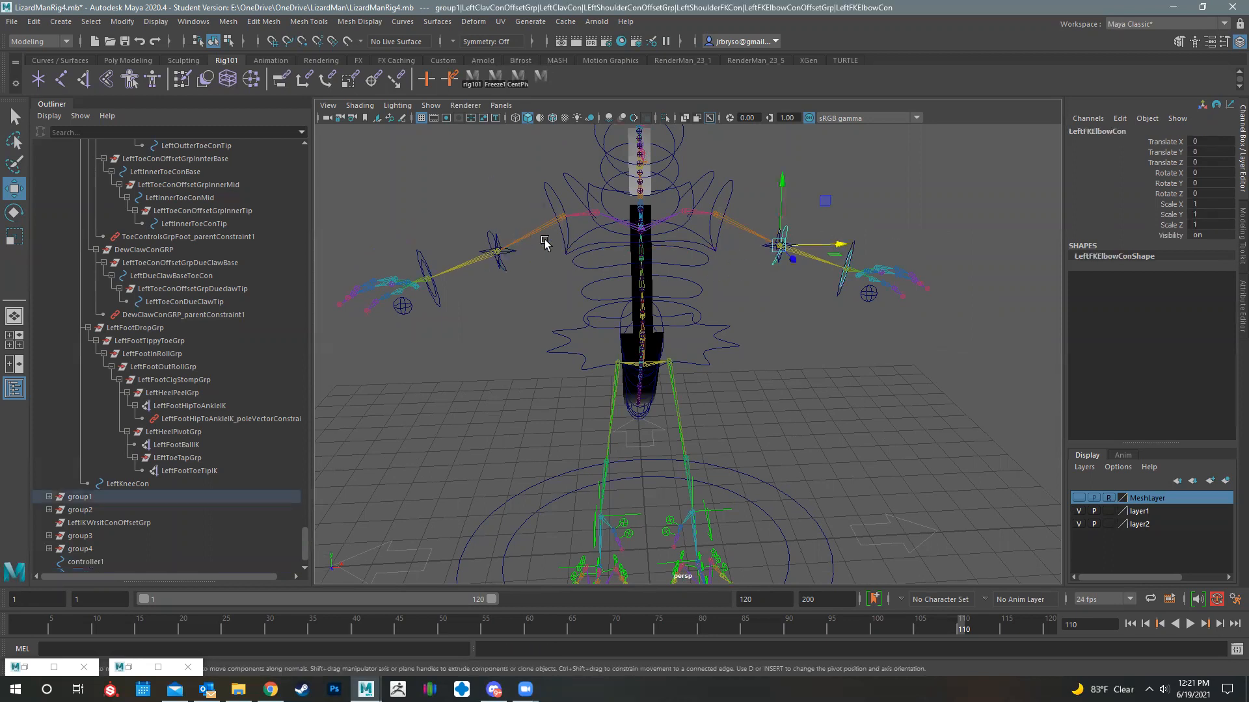
{"action": "left_click", "coordinate": [502, 235]}
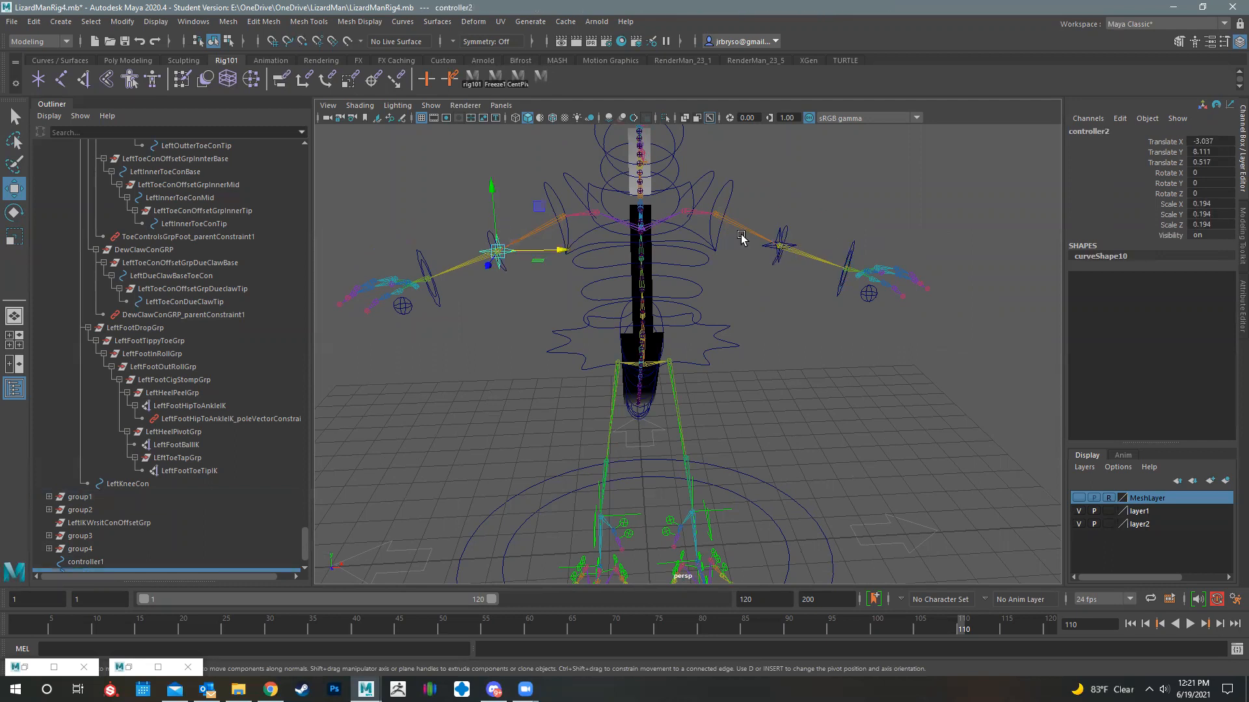
{"action": "left_click", "coordinate": [776, 234]}
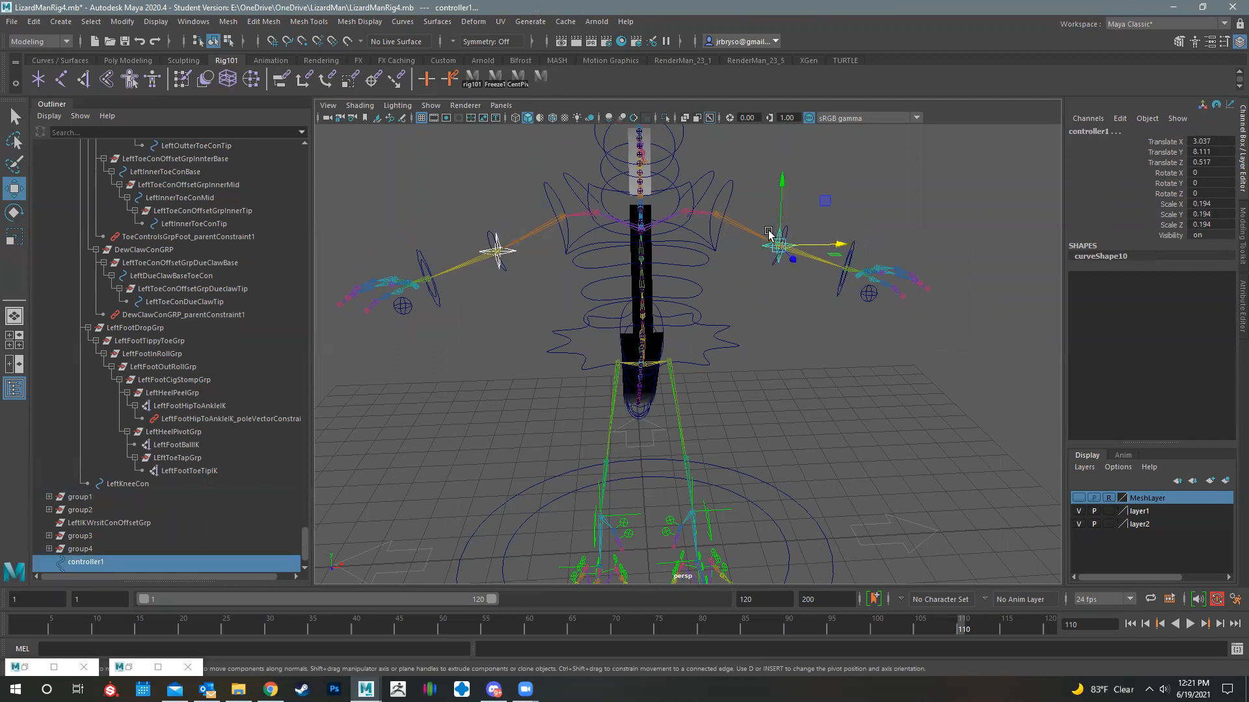
{"action": "left_click_drag", "start_coordinate": [689, 302], "coordinate": [685, 209], "text": "alt"}
{"action": "left_click_drag", "start_coordinate": [797, 288], "coordinate": [426, 246], "text": "alt"}
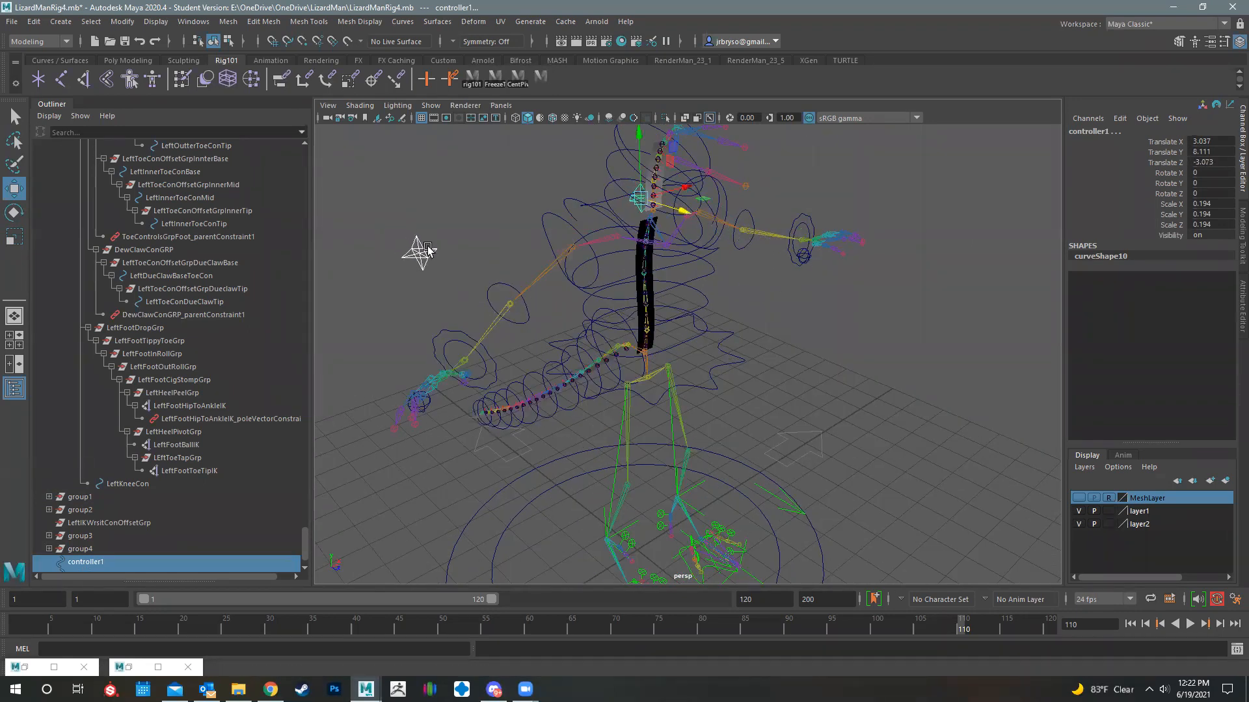
{"action": "left_click", "coordinate": [34, 22]}
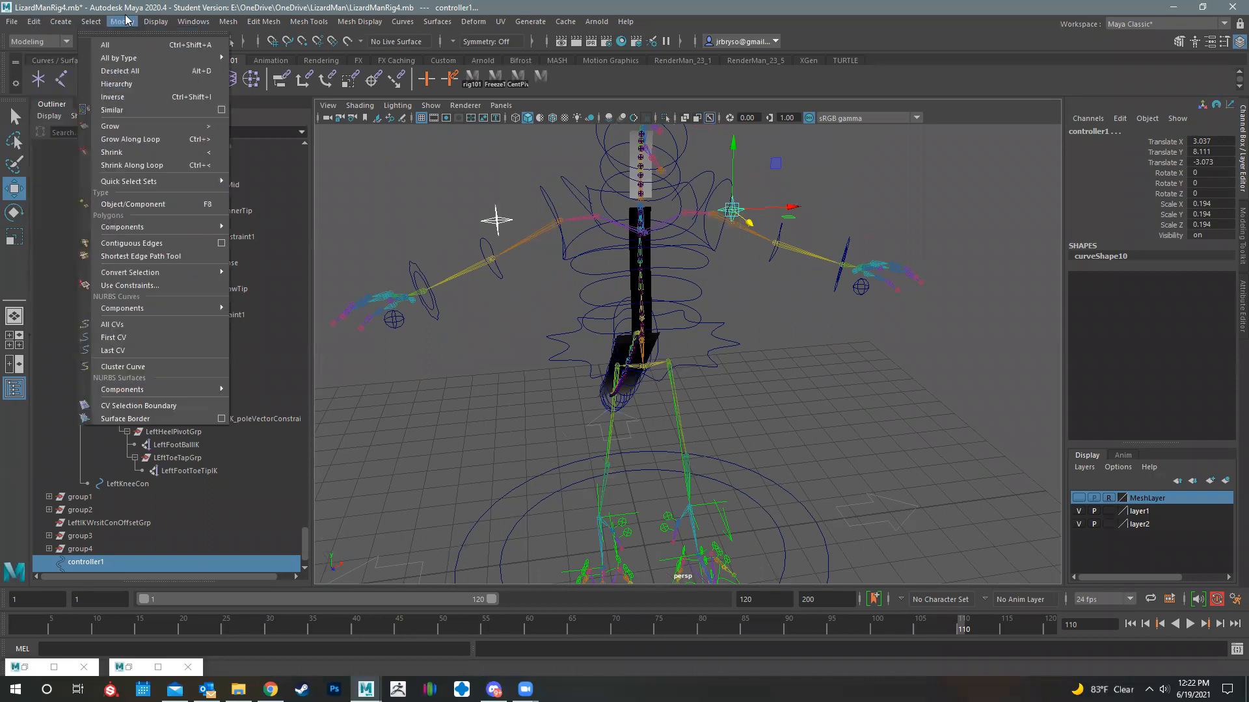
{"action": "left_click", "coordinate": [161, 80]}
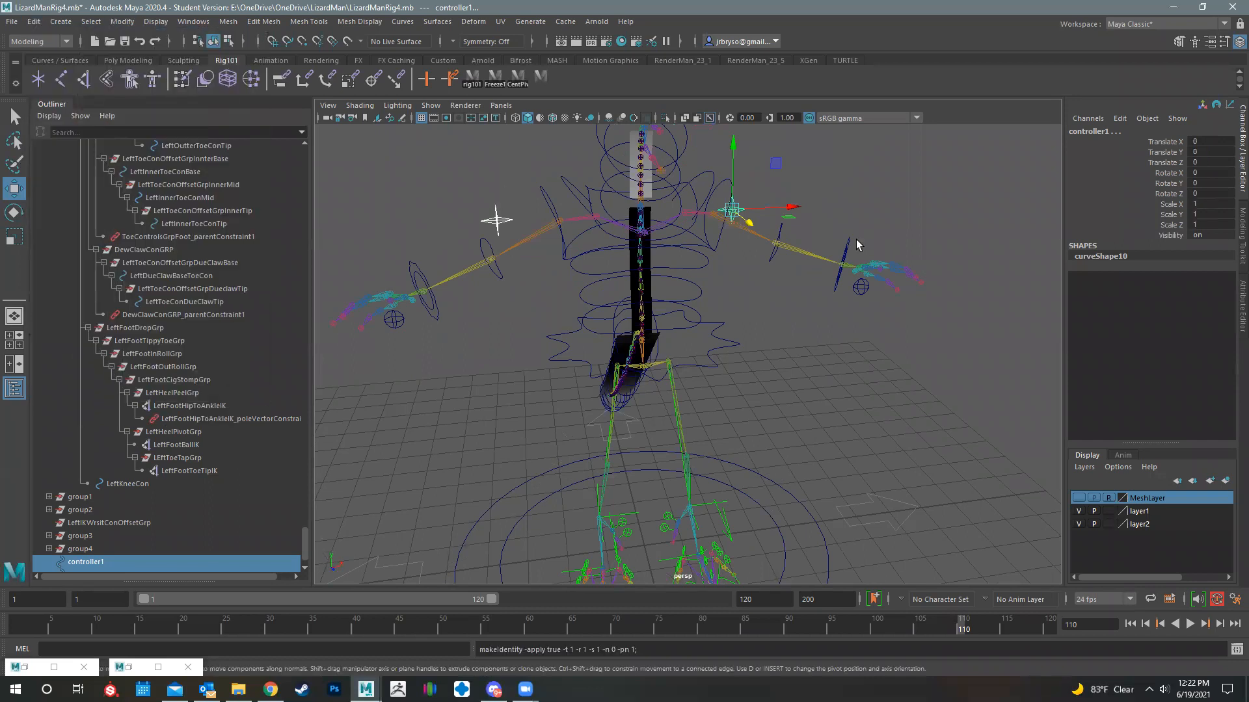
{"action": "left_click", "coordinate": [818, 145]}
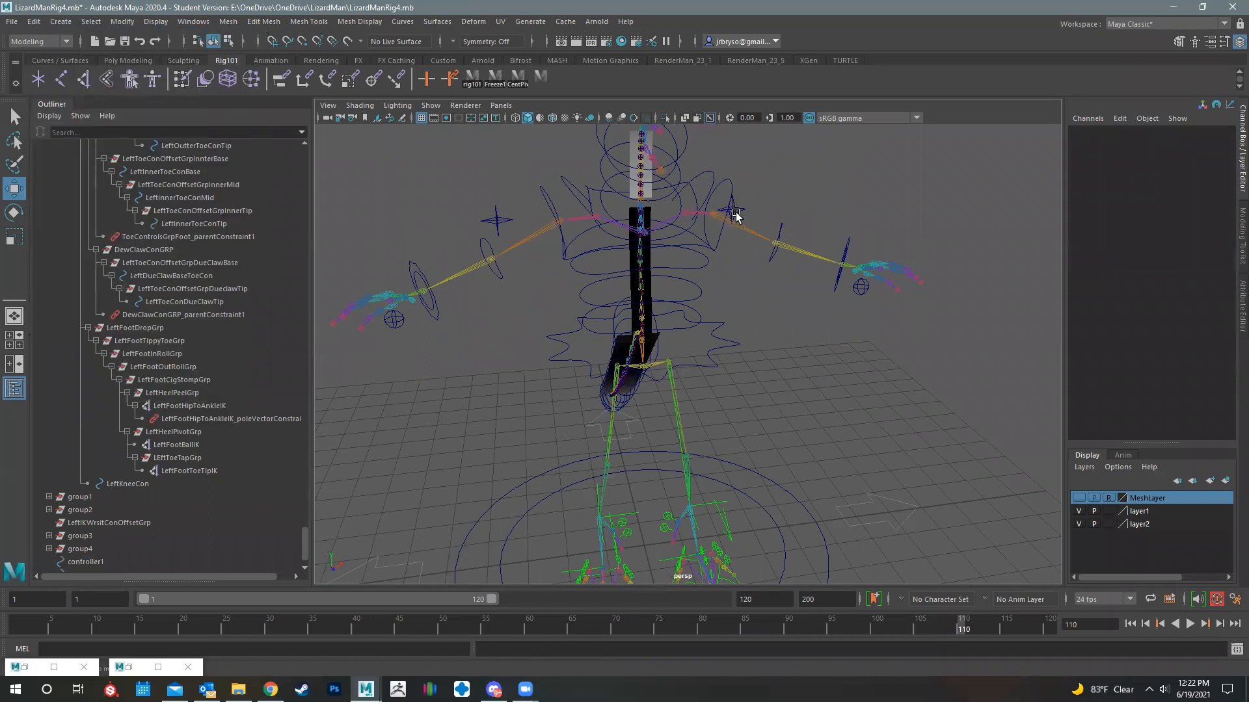
- Rename the star-shaped controller behind the left elbow LeftIKElbowCon
{"action": "left_click", "coordinate": [733, 209]}
{"action": "double_click", "coordinate": [1097, 132]}
{"action": "type", "text": "Left"}
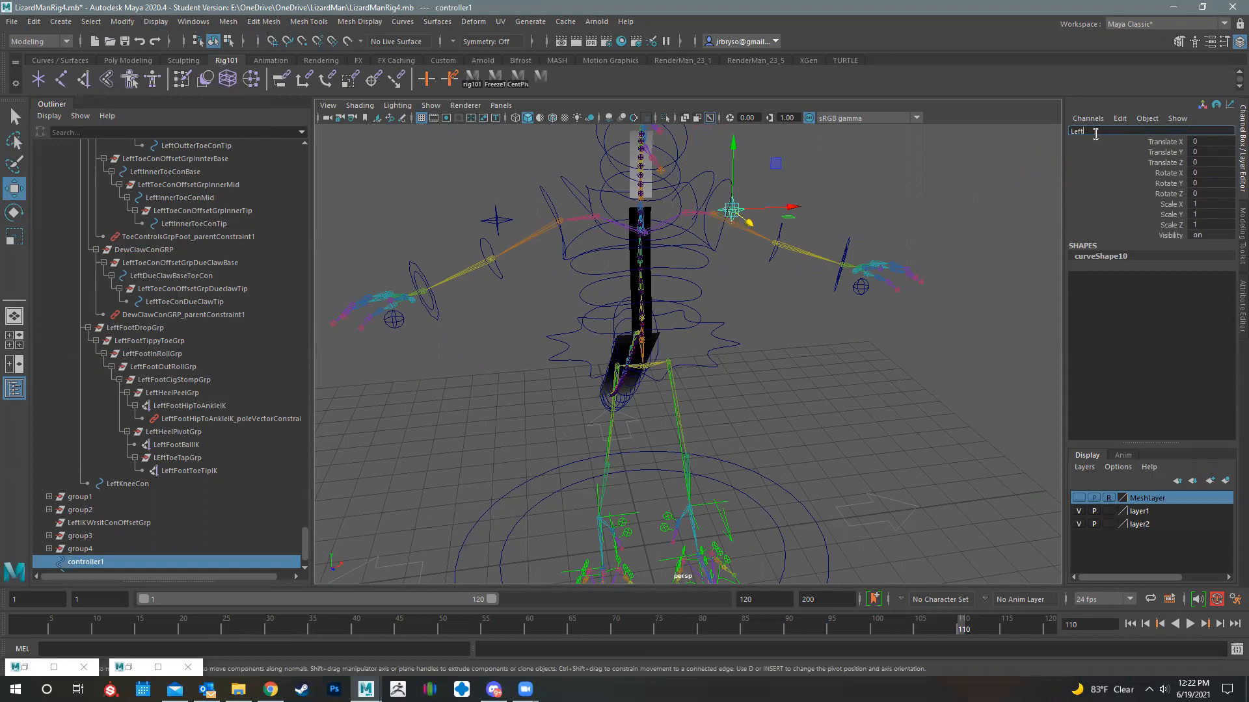
{"action": "type", "text": "IKElbowCon"}
{"action": "key", "text": "Return"}
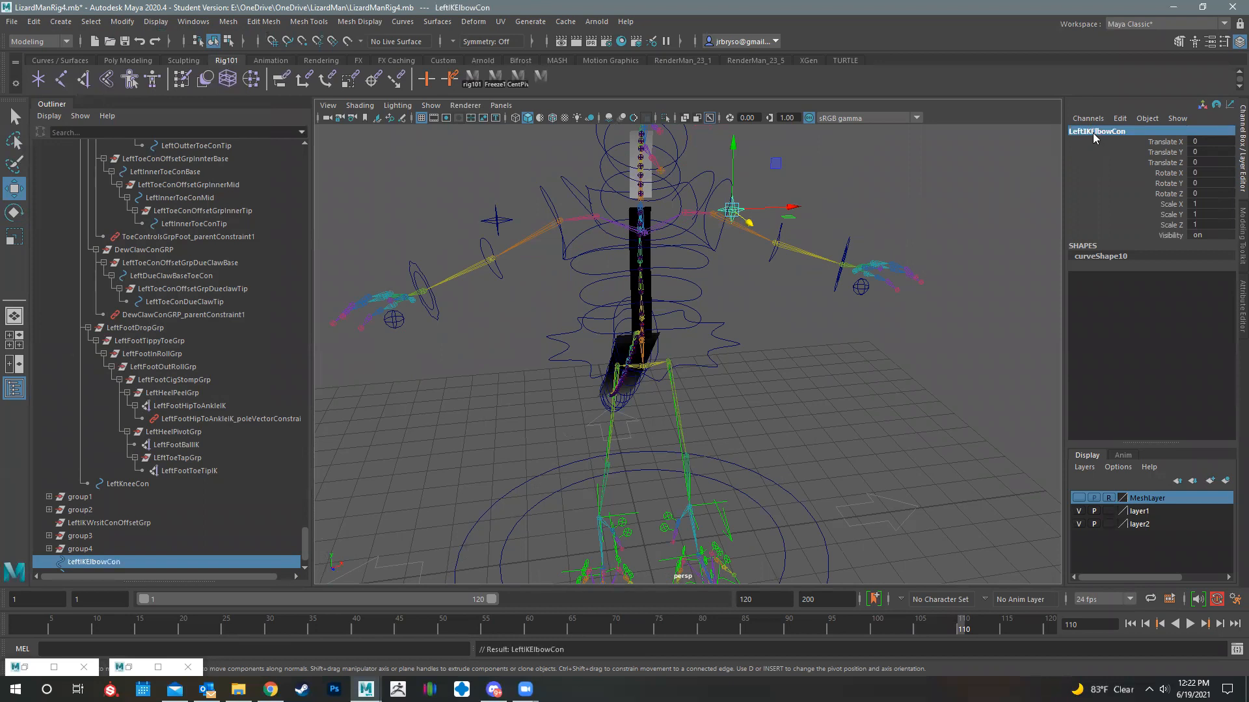
- Rename the star-shaped controller behind the right elbow RightIKElbowCon
{"action": "left_click", "coordinate": [498, 219]}
{"action": "double_click", "coordinate": [1093, 131]}
{"action": "type", "text": "Right"}
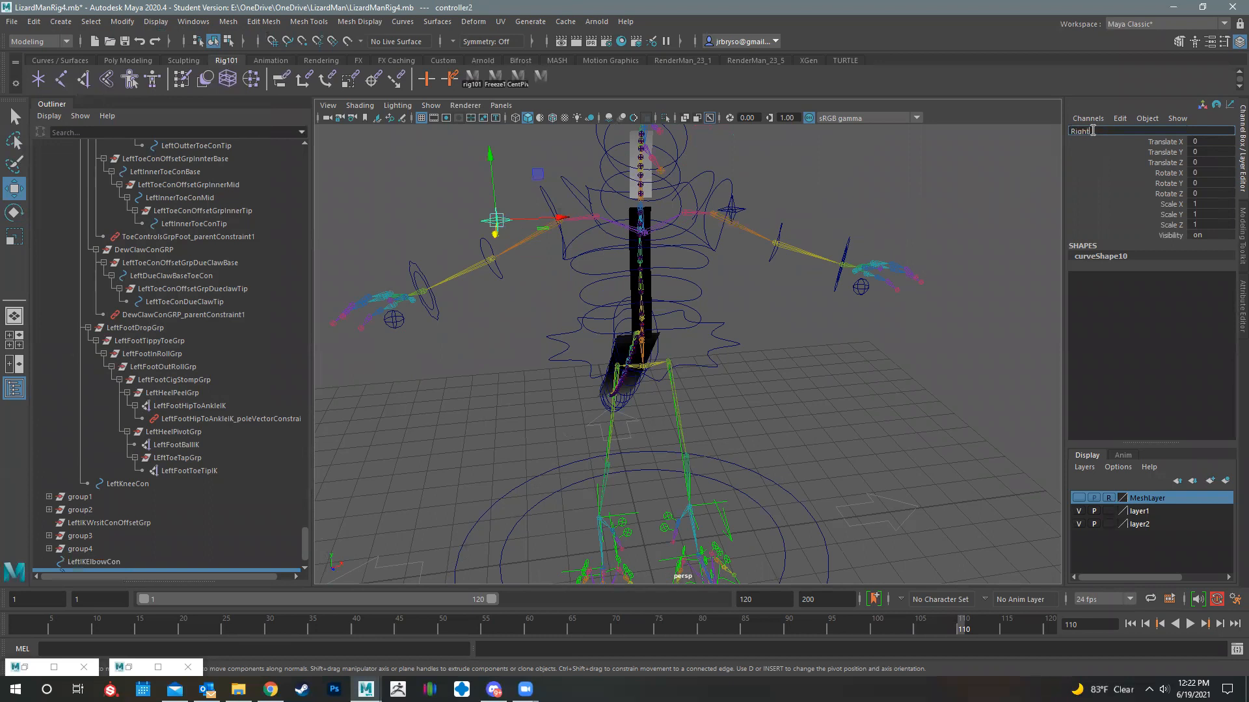
{"action": "type", "text": "IKElbowCon"}
{"action": "key", "text": "Return"}
- Examine the left arm's controllers and select the left IK/FK switch controller below the hand
{"action": "left_click_drag", "start_coordinate": [815, 302], "coordinate": [904, 370], "text": "alt"}
{"action": "scroll", "coordinate": [917, 225], "scroll_direction": "up", "scroll_amount": 6}
{"action": "middle_click_drag", "start_coordinate": [813, 202], "coordinate": [672, 259], "text": "alt"}
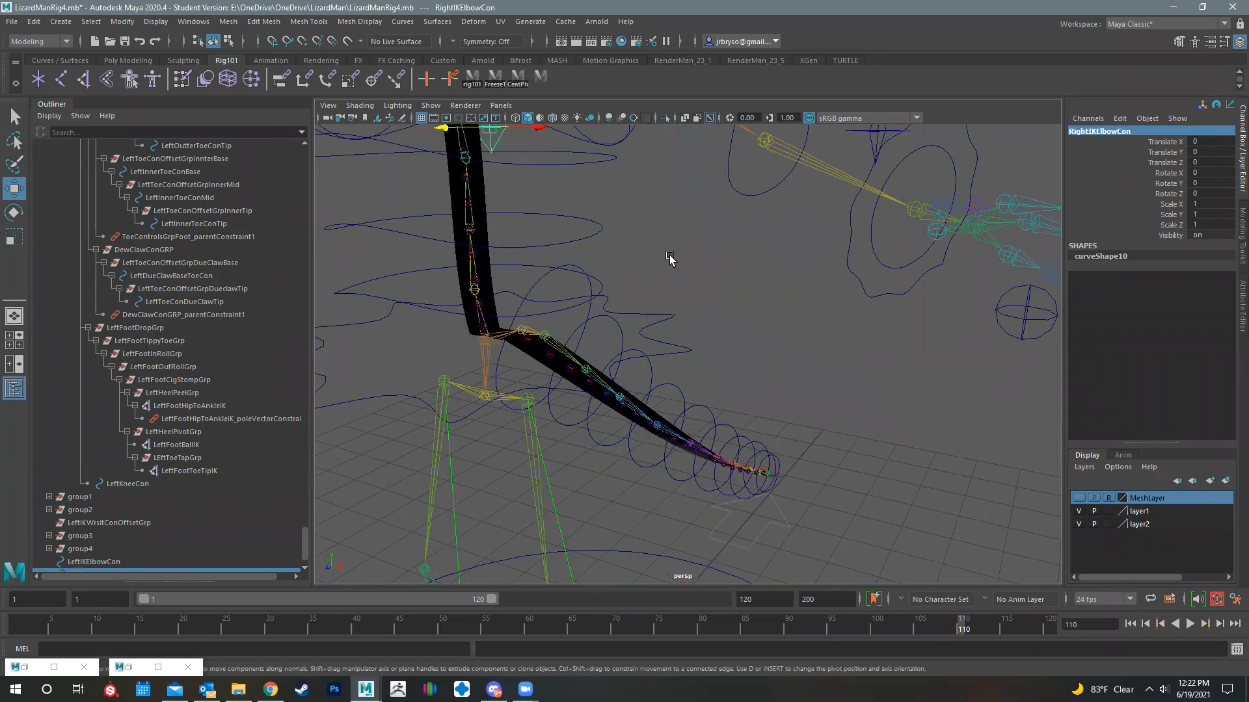
{"action": "middle_click_drag", "start_coordinate": [602, 231], "coordinate": [546, 221], "text": "alt"}
{"action": "middle_click_drag", "start_coordinate": [839, 286], "coordinate": [716, 348], "text": "alt"}
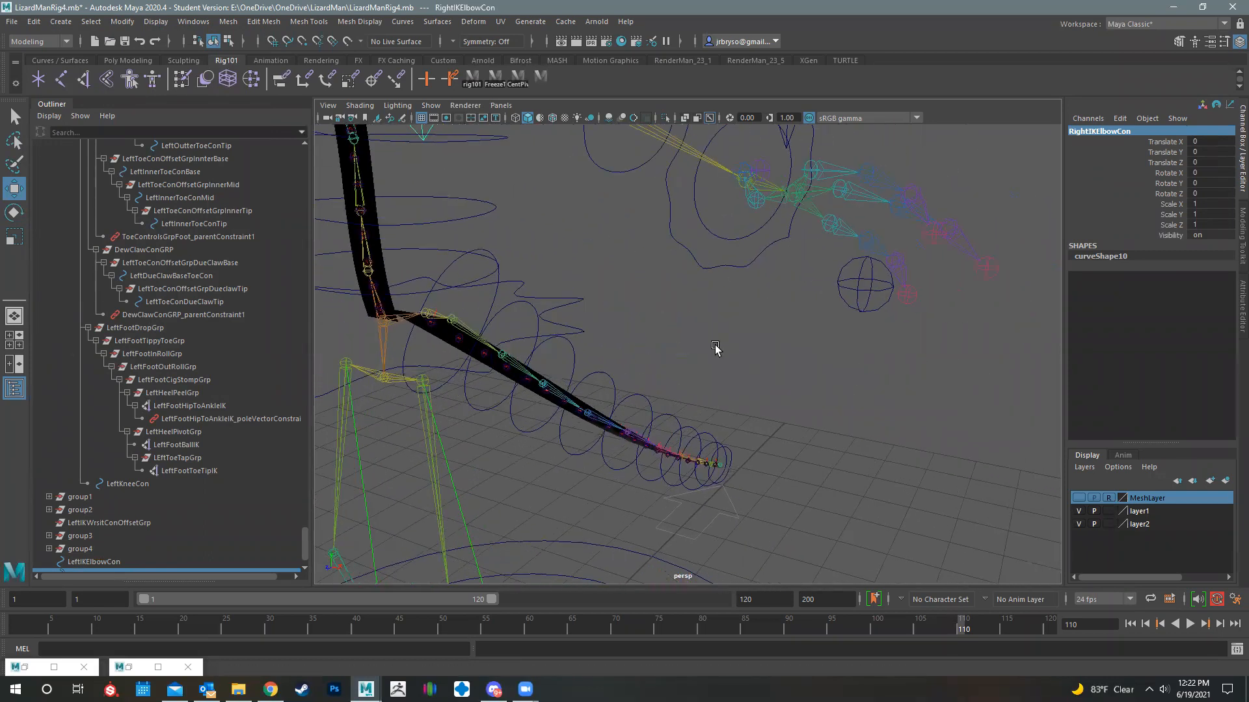
{"action": "left_click", "coordinate": [857, 309]}
- Replace Left with Right in the names of the right arm's FK controller hierarchy, starting from its clavicle offset group
{"action": "left_click_drag", "start_coordinate": [597, 398], "coordinate": [794, 208], "text": "alt"}
{"action": "left_click", "coordinate": [800, 183]}
{"action": "left_click", "coordinate": [846, 168]}
{"action": "left_click_drag", "start_coordinate": [770, 267], "coordinate": [783, 221], "text": "alt"}
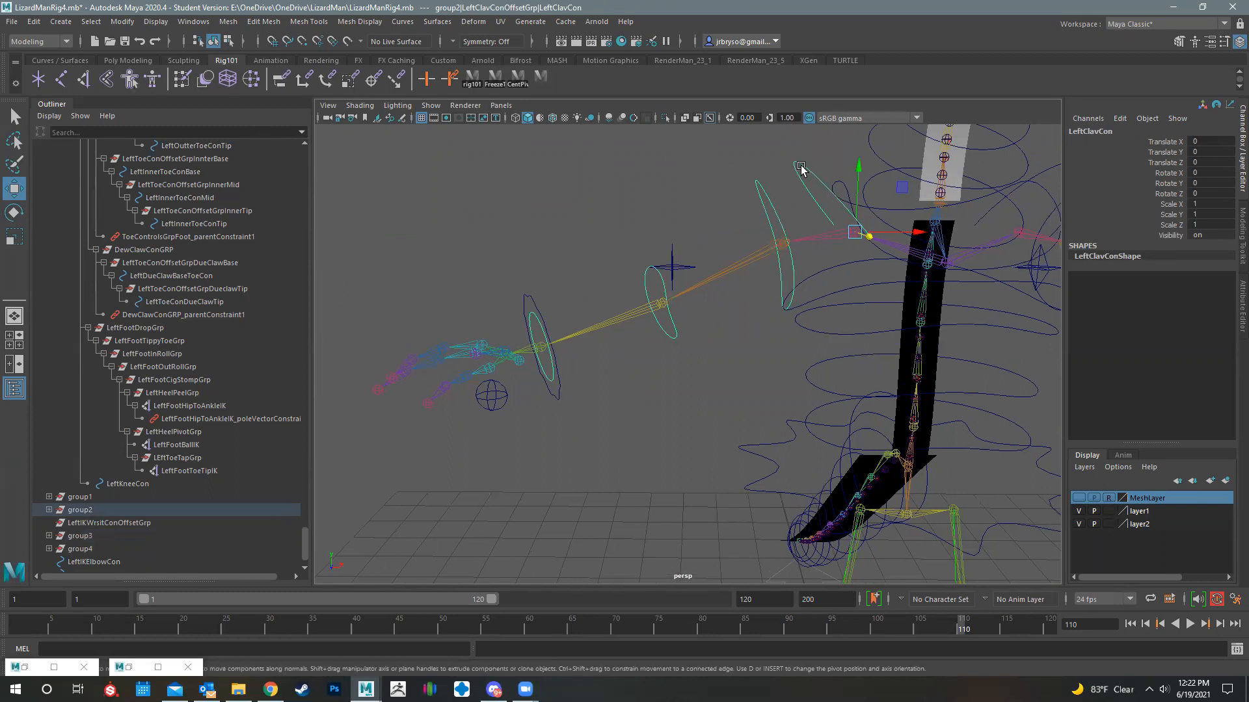
{"action": "key", "text": "Up"}
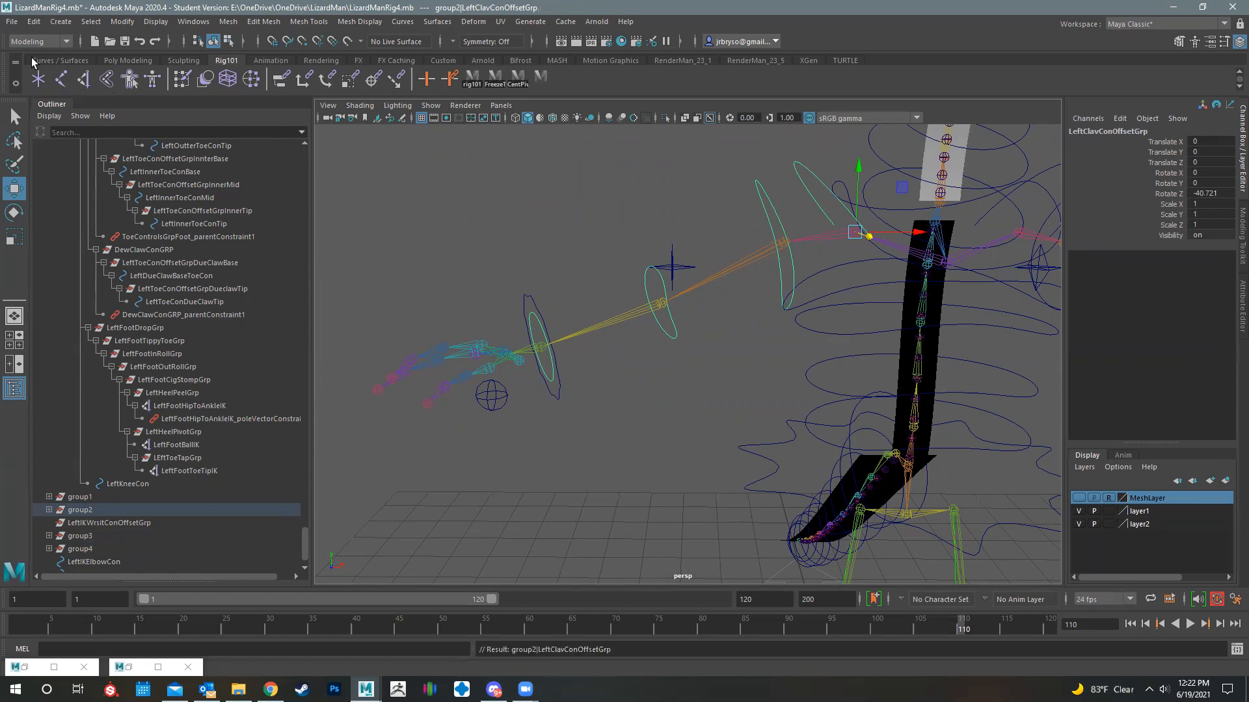
{"action": "left_click", "coordinate": [124, 22]}
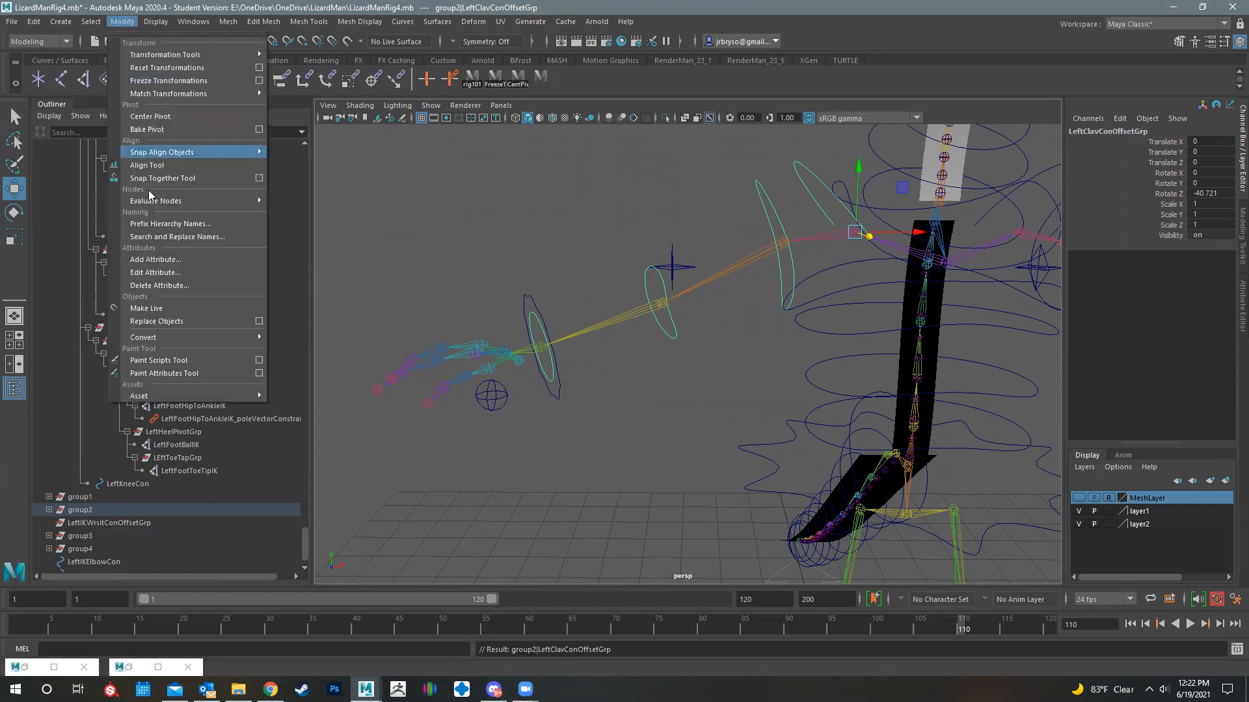
{"action": "left_click", "coordinate": [168, 243]}
{"action": "left_click_drag", "start_coordinate": [291, 137], "coordinate": [136, 136]}
{"action": "type", "text": "Left"}
{"action": "key", "text": "Tab"}
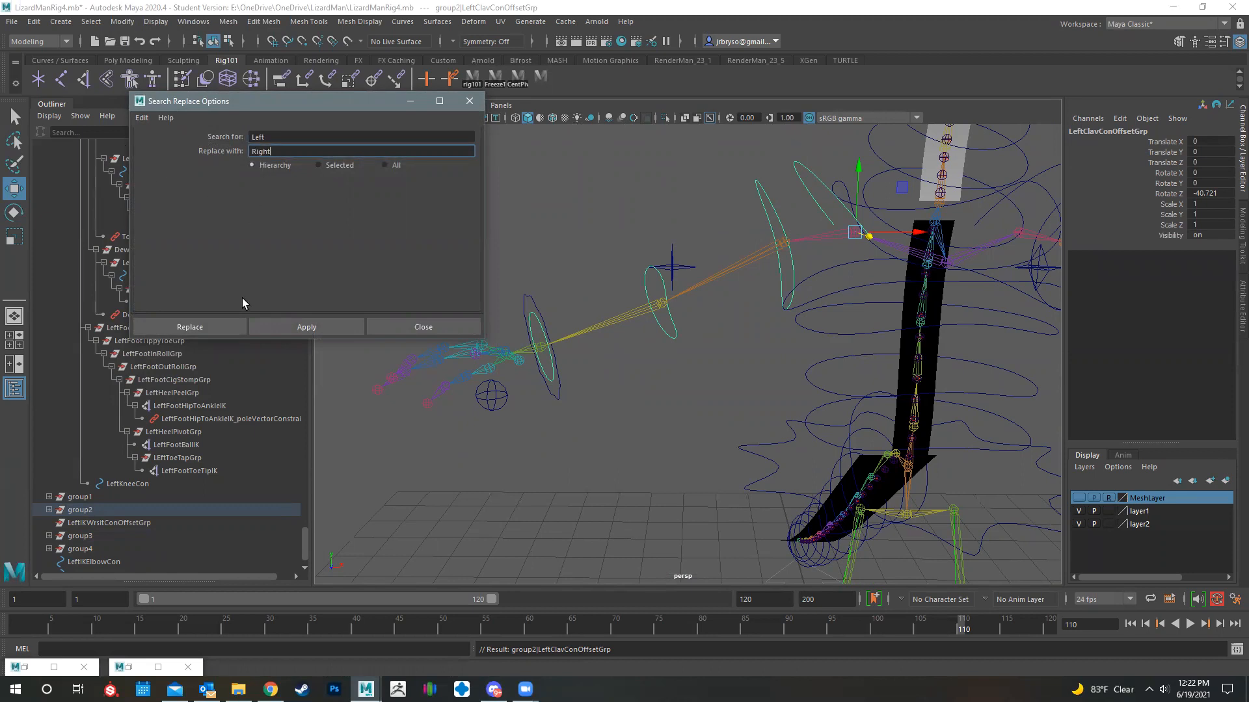
{"action": "left_click", "coordinate": [203, 327]}
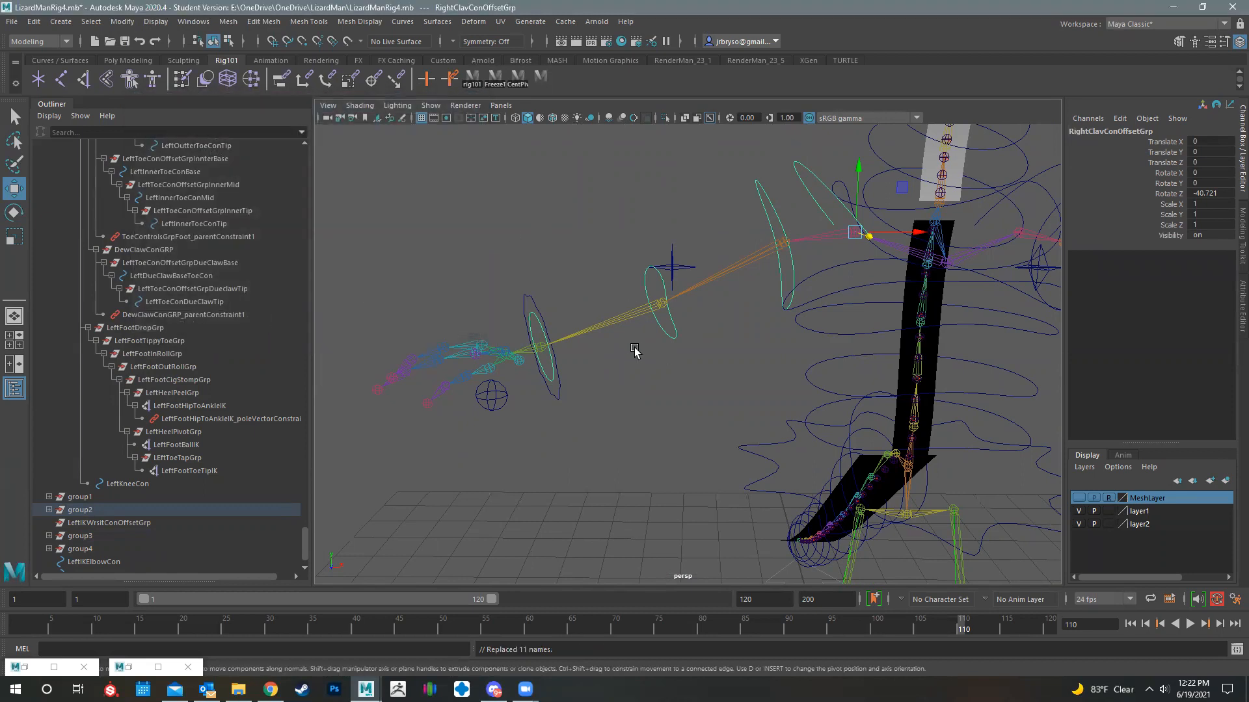
{"action": "left_click", "coordinate": [530, 321]}
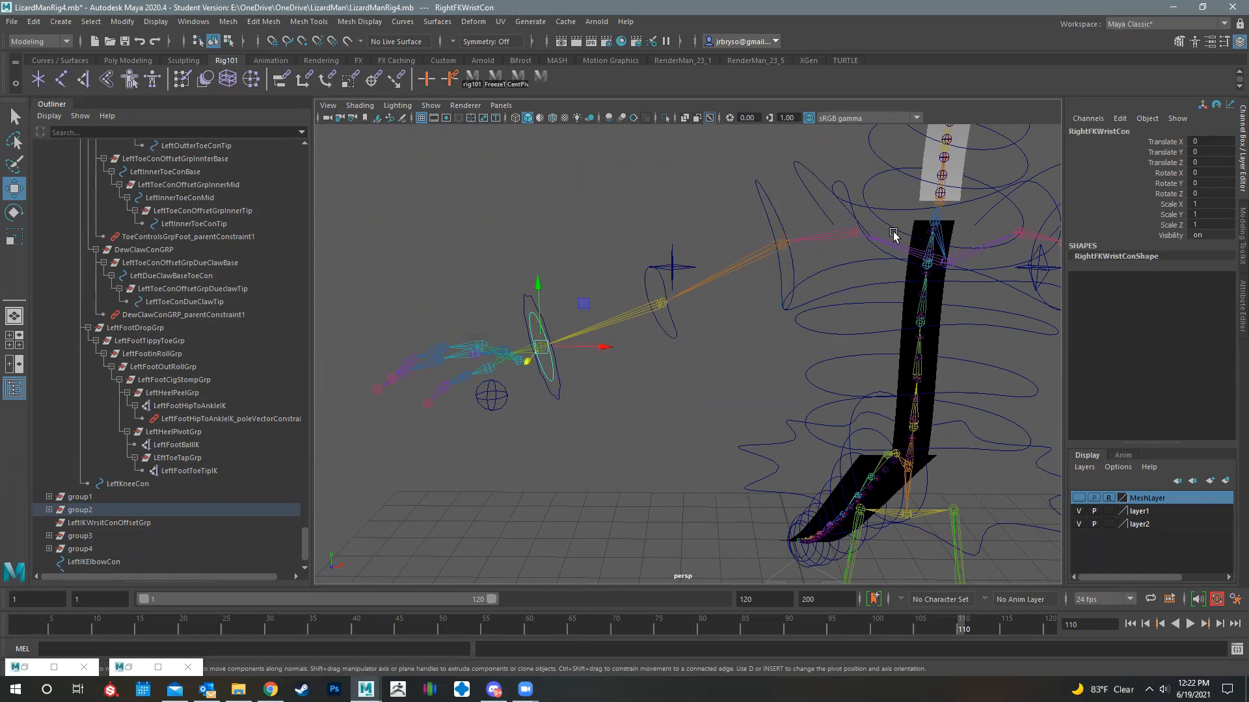
- Replace Left with Right throughout the hierarchy of group4, which holds the right wrist IK and switch controllers, and expand it to check the names
{"action": "left_click", "coordinate": [526, 297]}
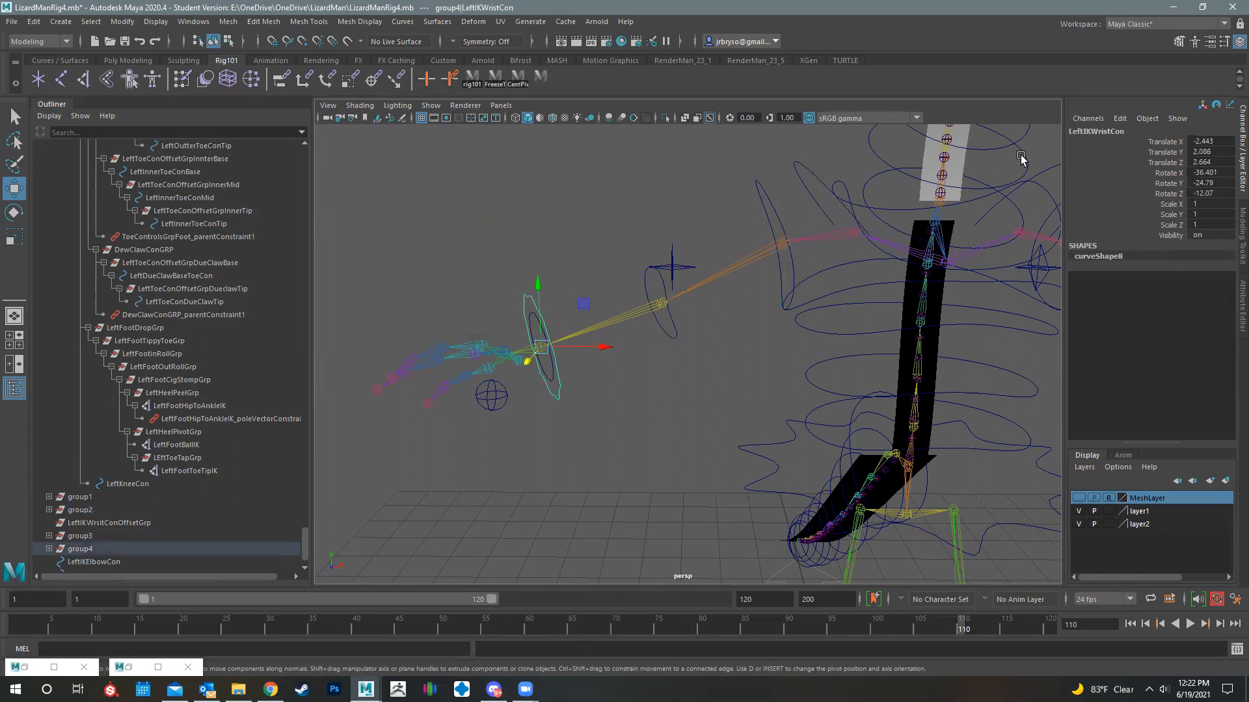
{"action": "key", "text": "Up"}
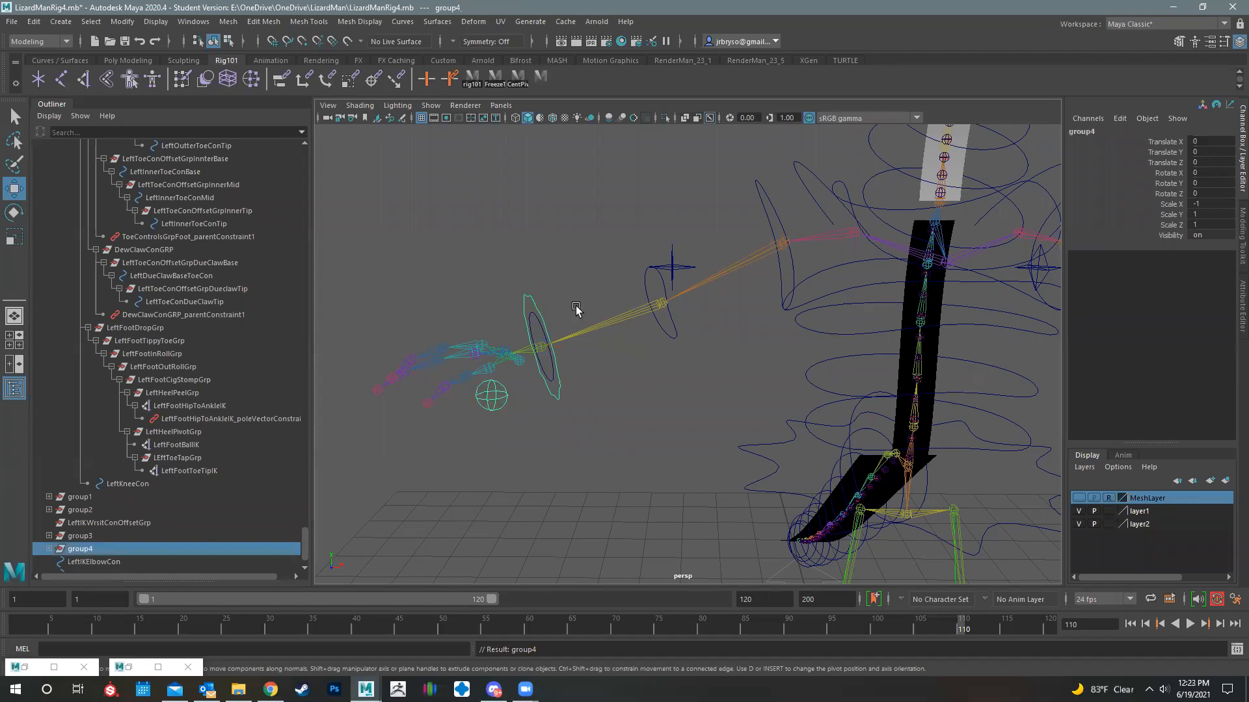
{"action": "left_click", "coordinate": [122, 21]}
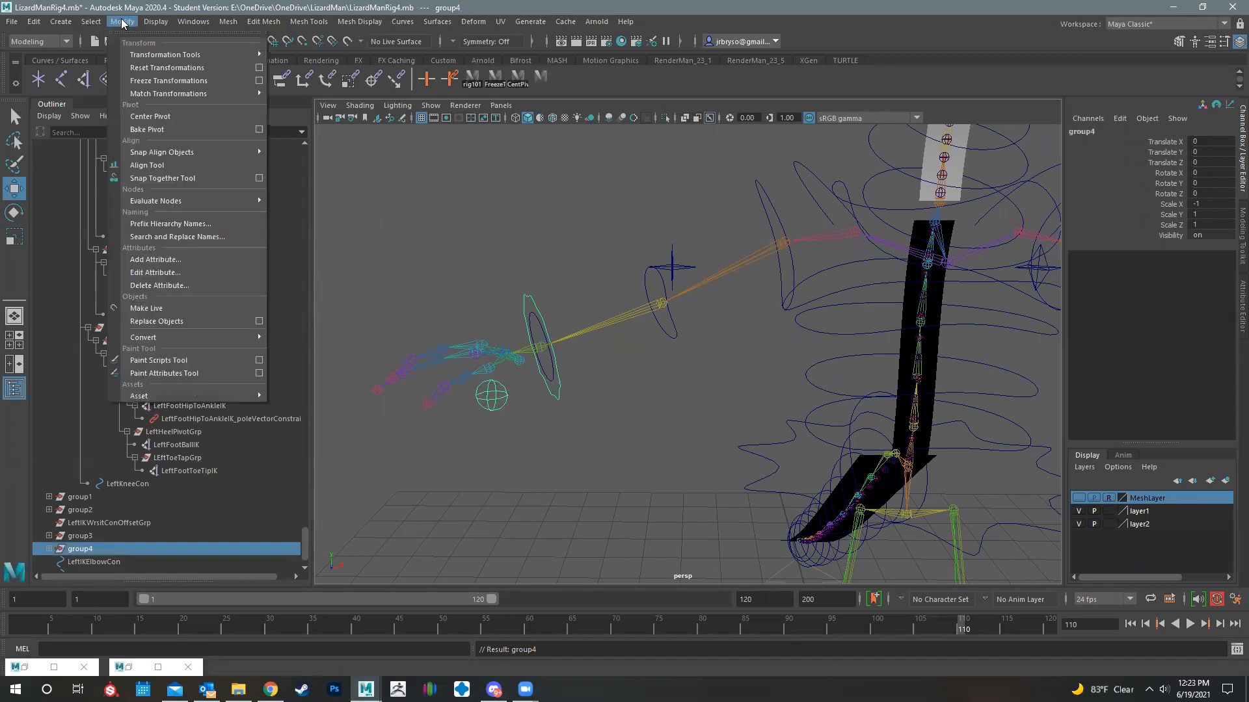
{"action": "left_click", "coordinate": [185, 237]}
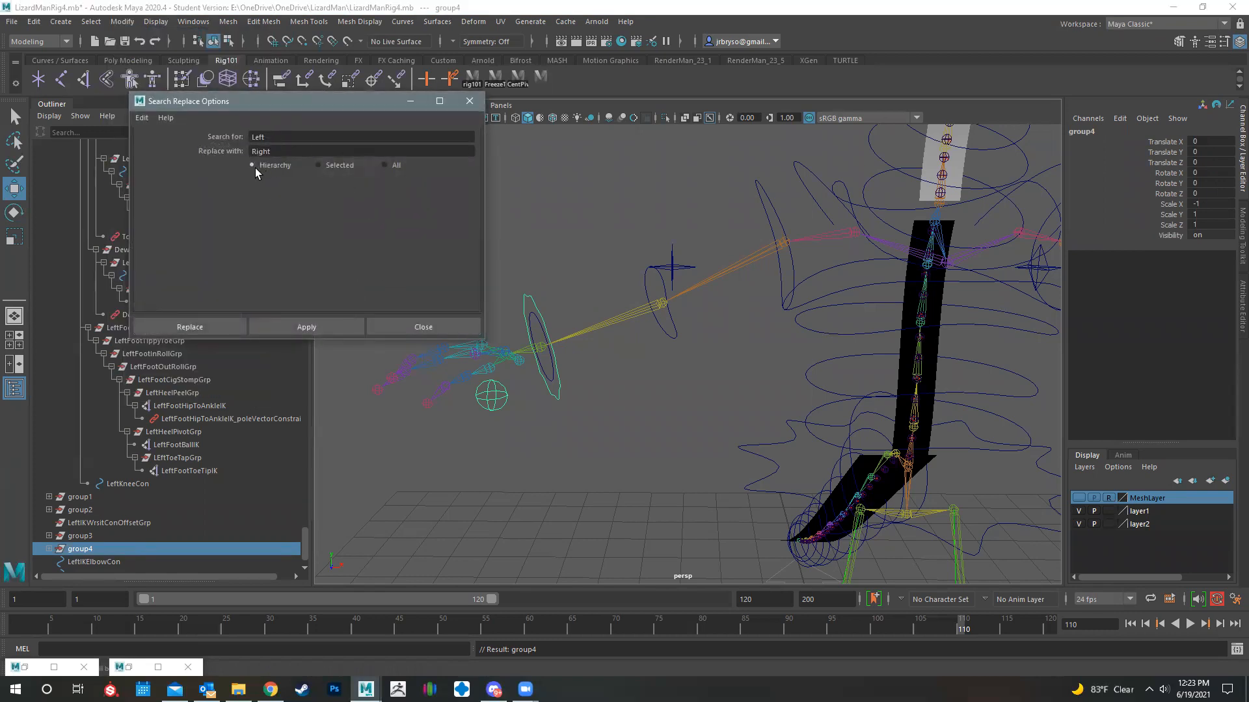
{"action": "left_click", "coordinate": [206, 323]}
{"action": "scroll", "coordinate": [168, 447], "scroll_direction": "down", "scroll_amount": 1}
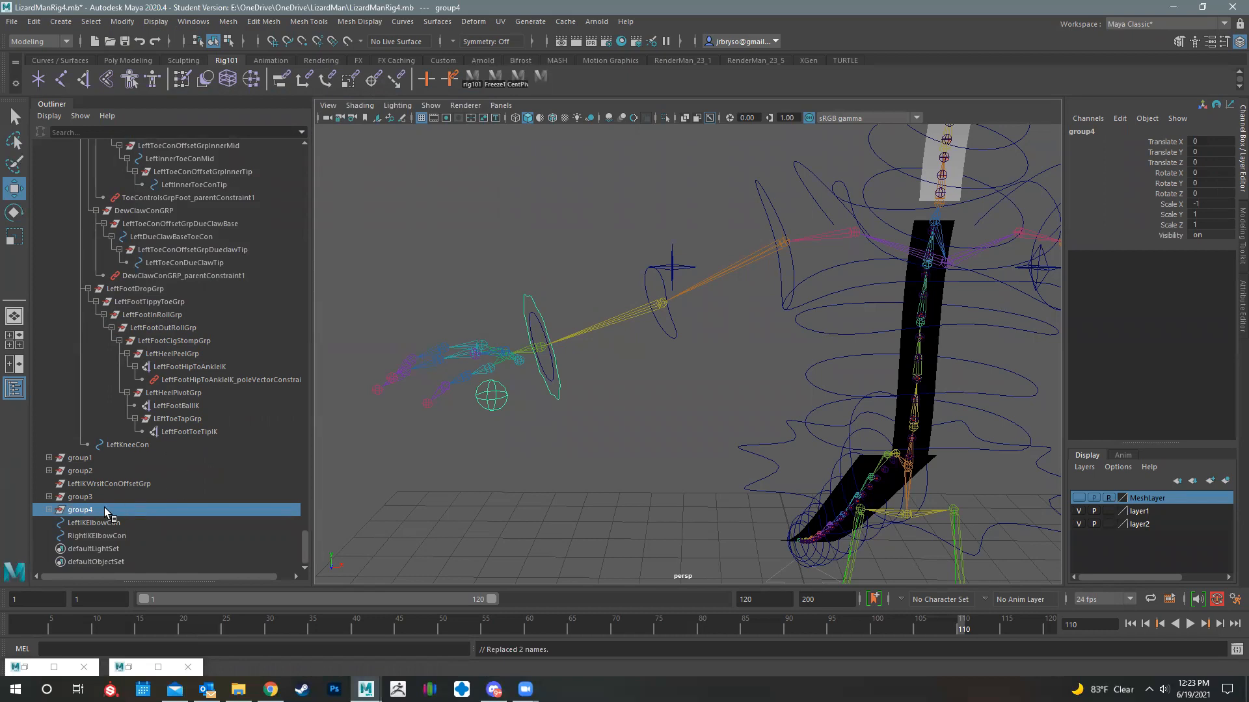
{"action": "left_click", "coordinate": [47, 510]}
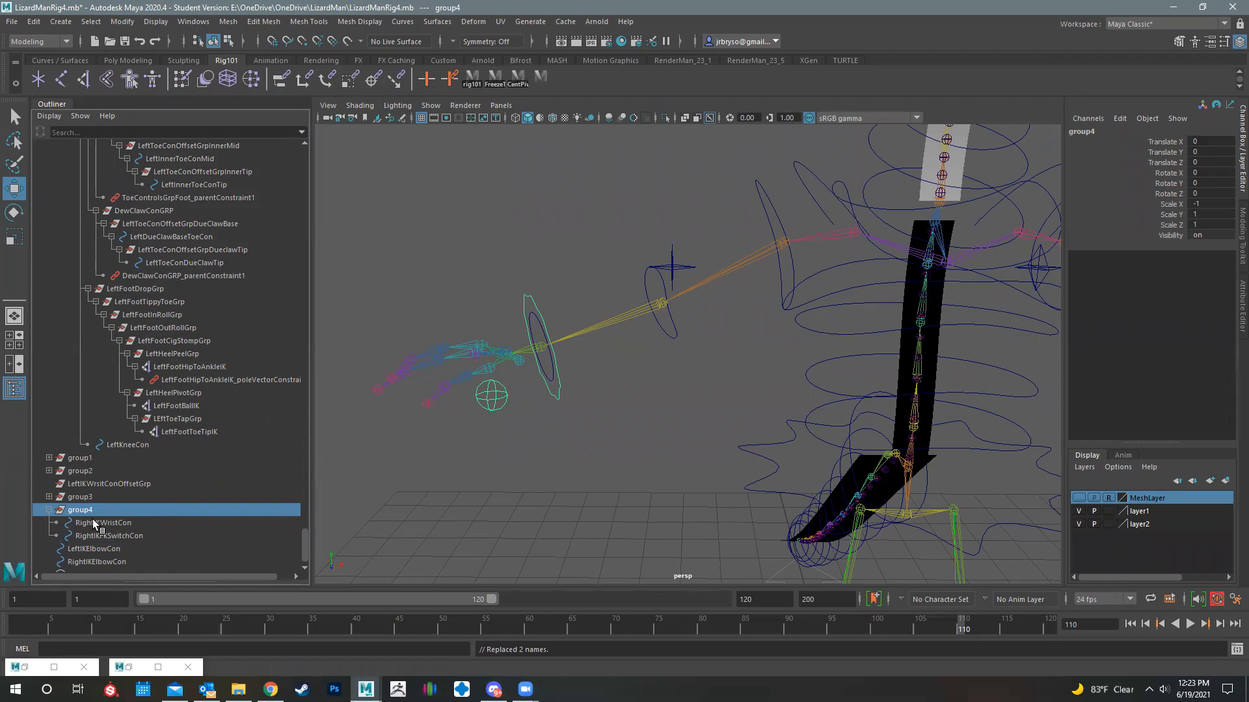
{"action": "left_click", "coordinate": [578, 473]}
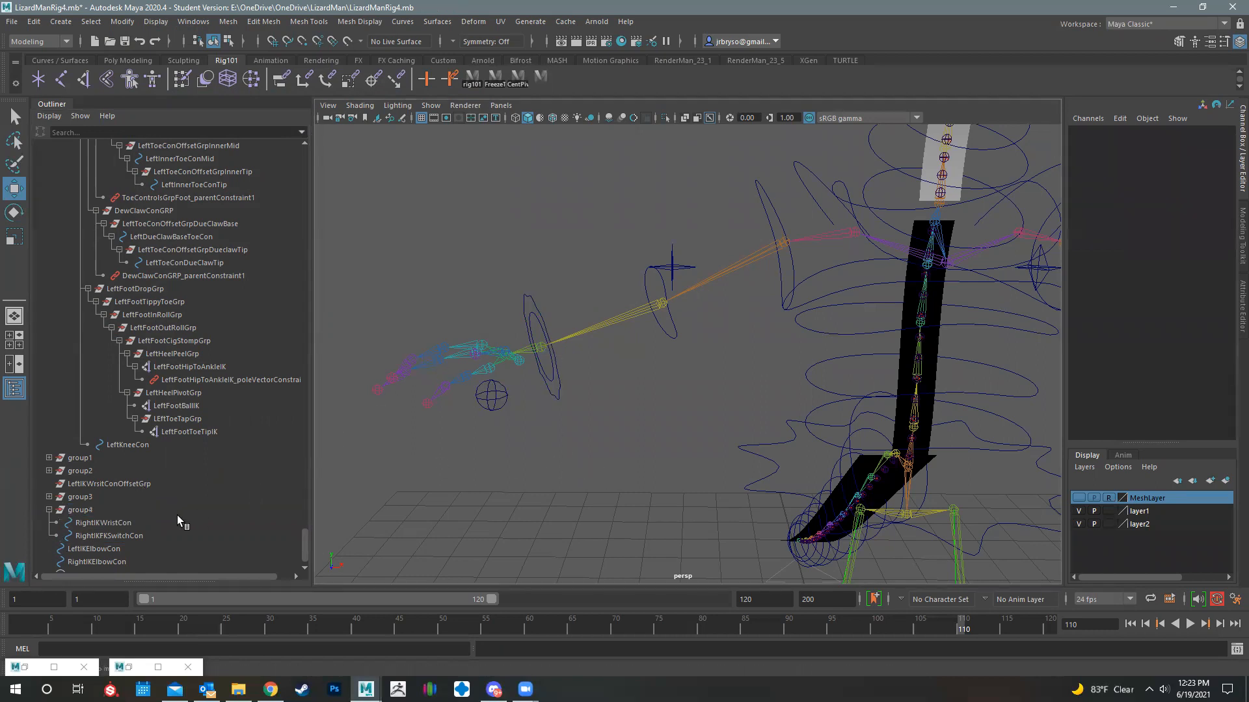
- Inspect RightIKWristCon in the right wrist group and expand group3 to show the left wrist and switch controllers
{"action": "left_click", "coordinate": [89, 510]}
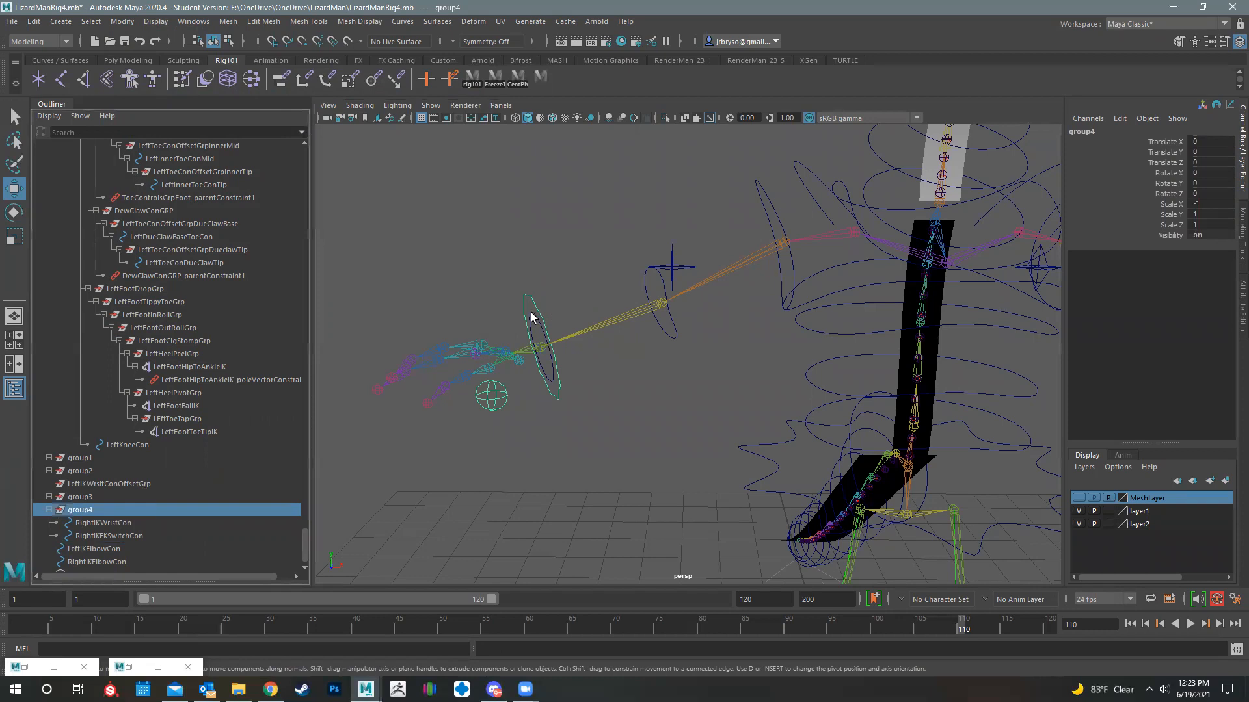
{"action": "left_click", "coordinate": [561, 399]}
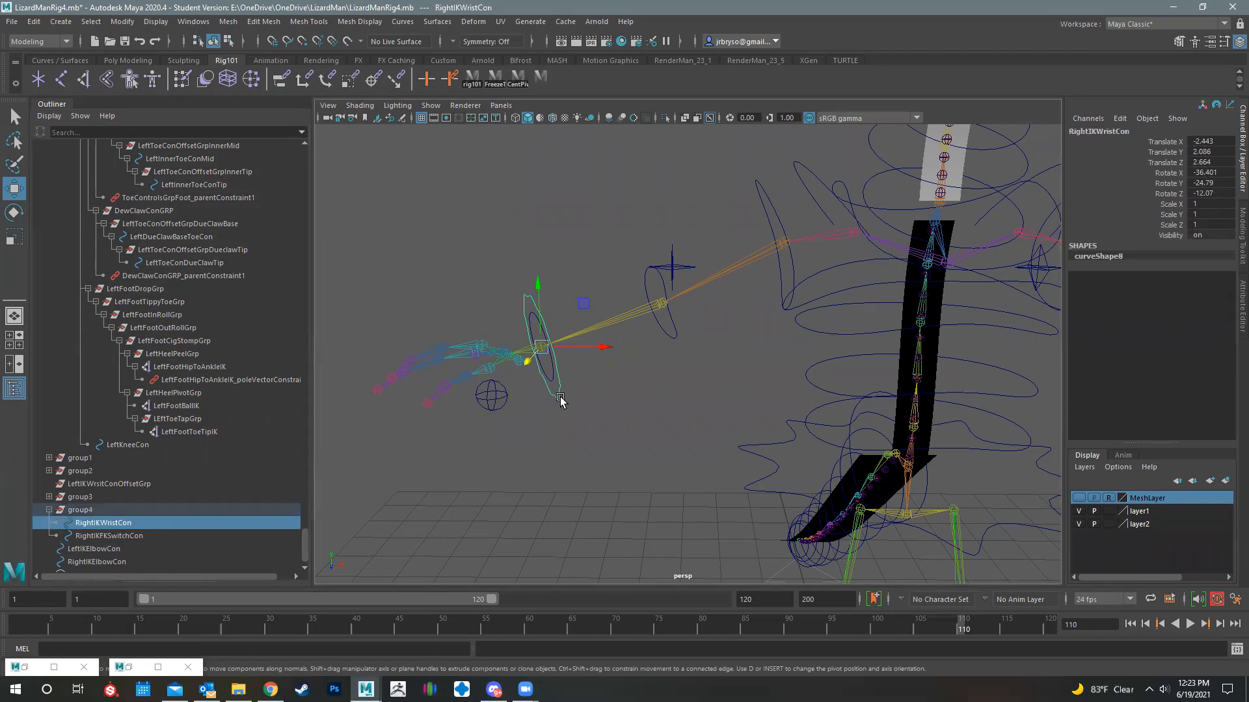
{"action": "left_click_drag", "start_coordinate": [619, 362], "coordinate": [53, 497], "text": "alt"}
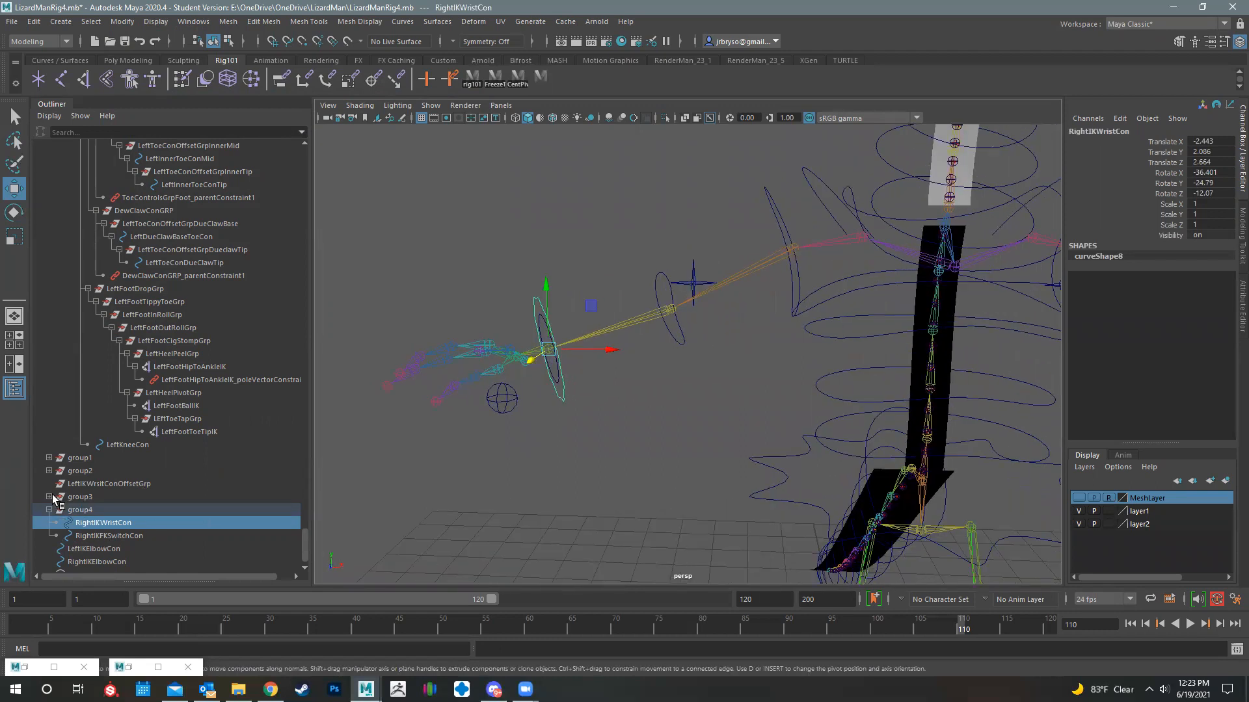
{"action": "left_click", "coordinate": [49, 497]}
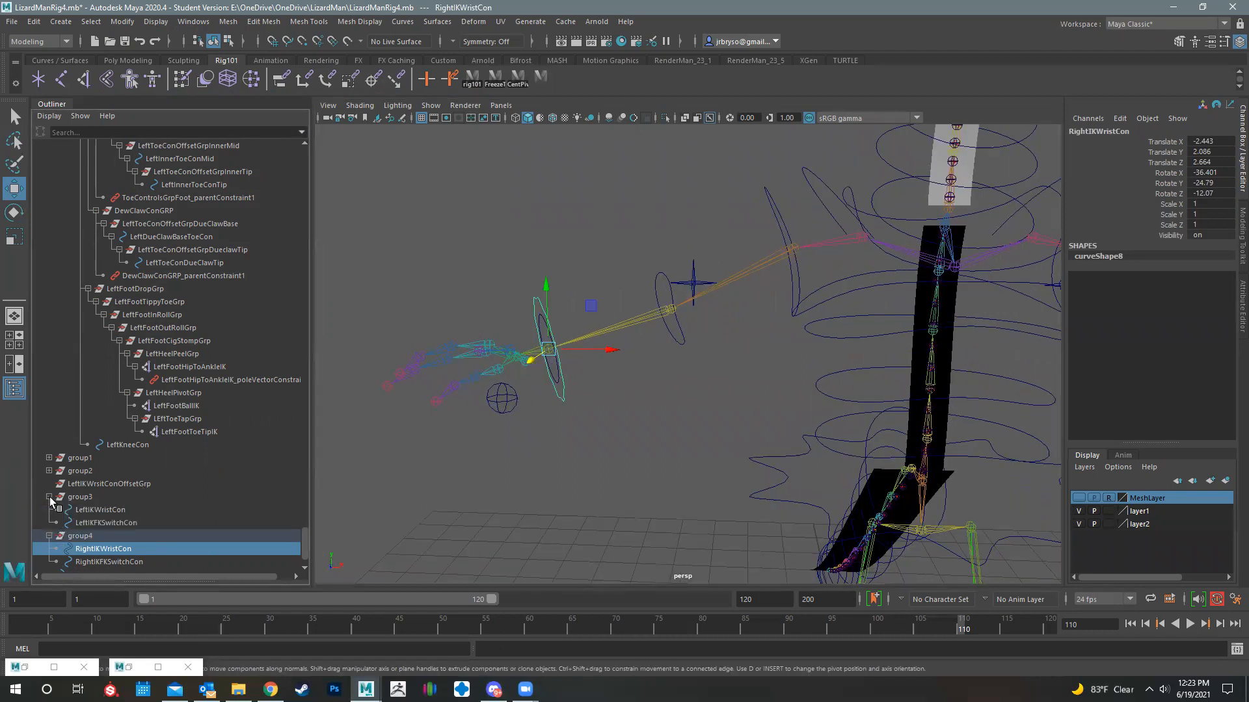
- Set Rotate X, Y and Z of LeftIKWristCon to 0
{"action": "left_click", "coordinate": [101, 512]}
{"action": "left_click_drag", "start_coordinate": [365, 365], "coordinate": [619, 287], "text": "alt"}
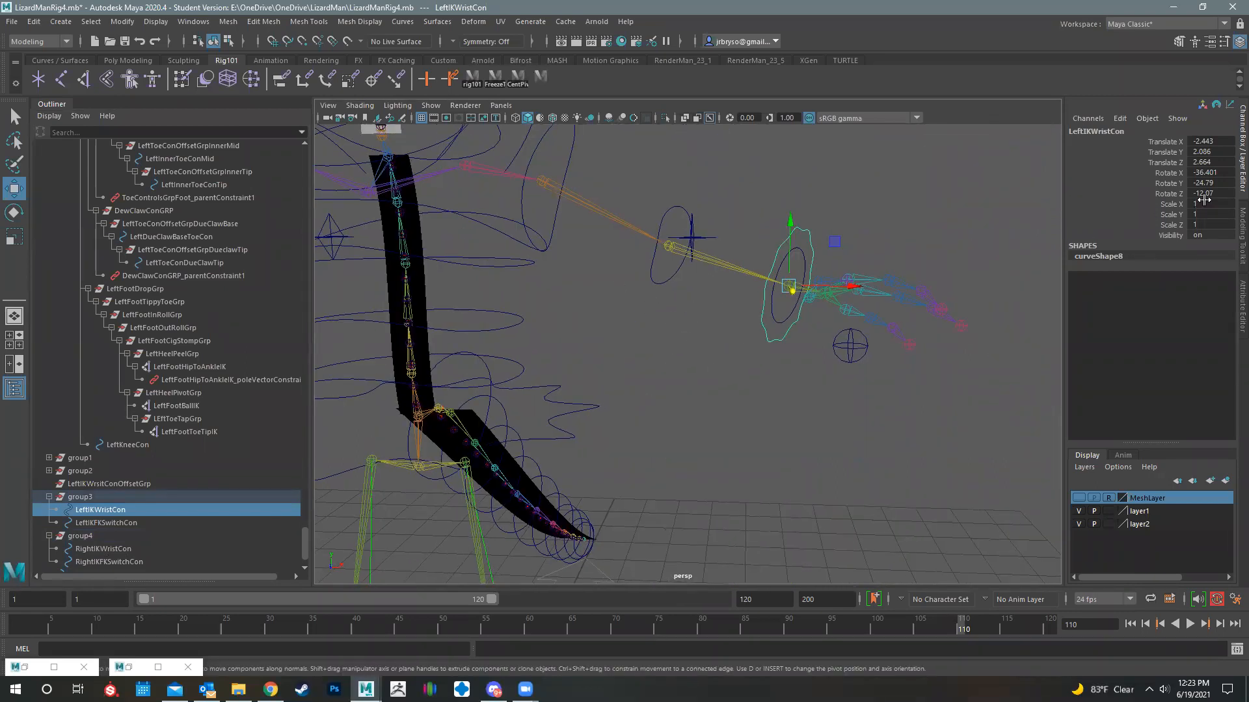
{"action": "double_click", "coordinate": [1210, 173]}
{"action": "left_click", "coordinate": [1211, 193], "text": "shift"}
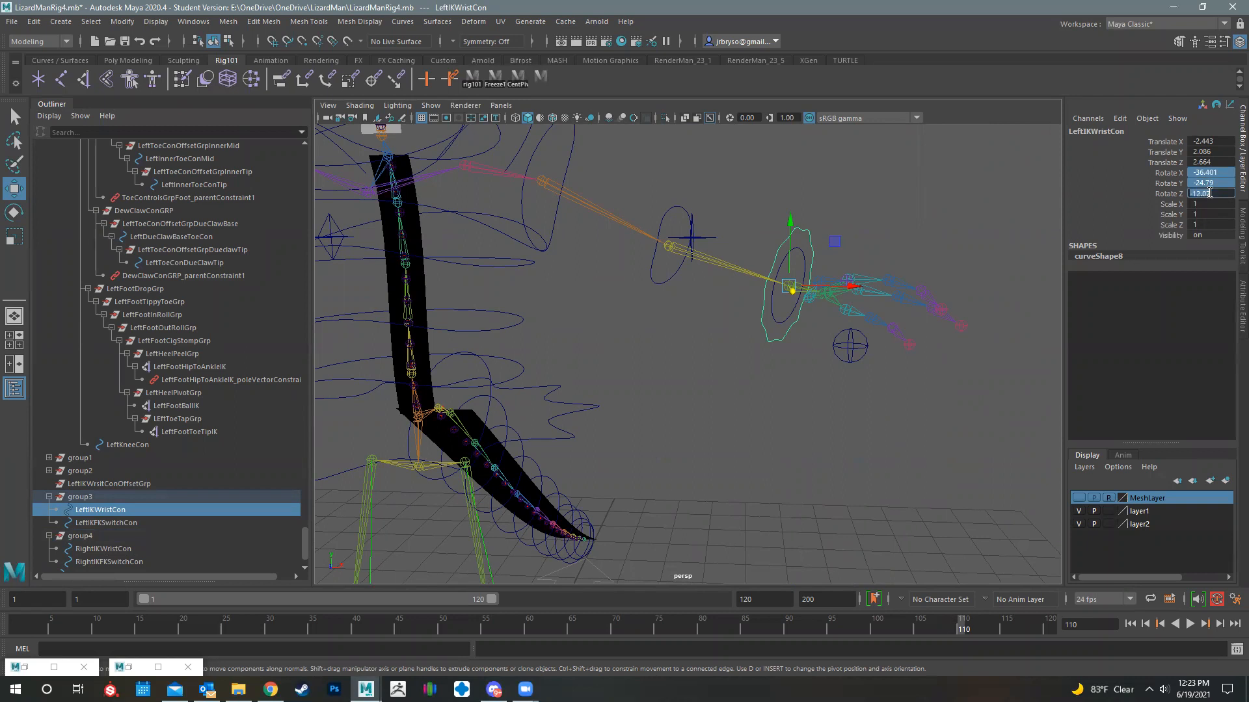
{"action": "type", "text": "0"}
{"action": "key", "text": "Return"}
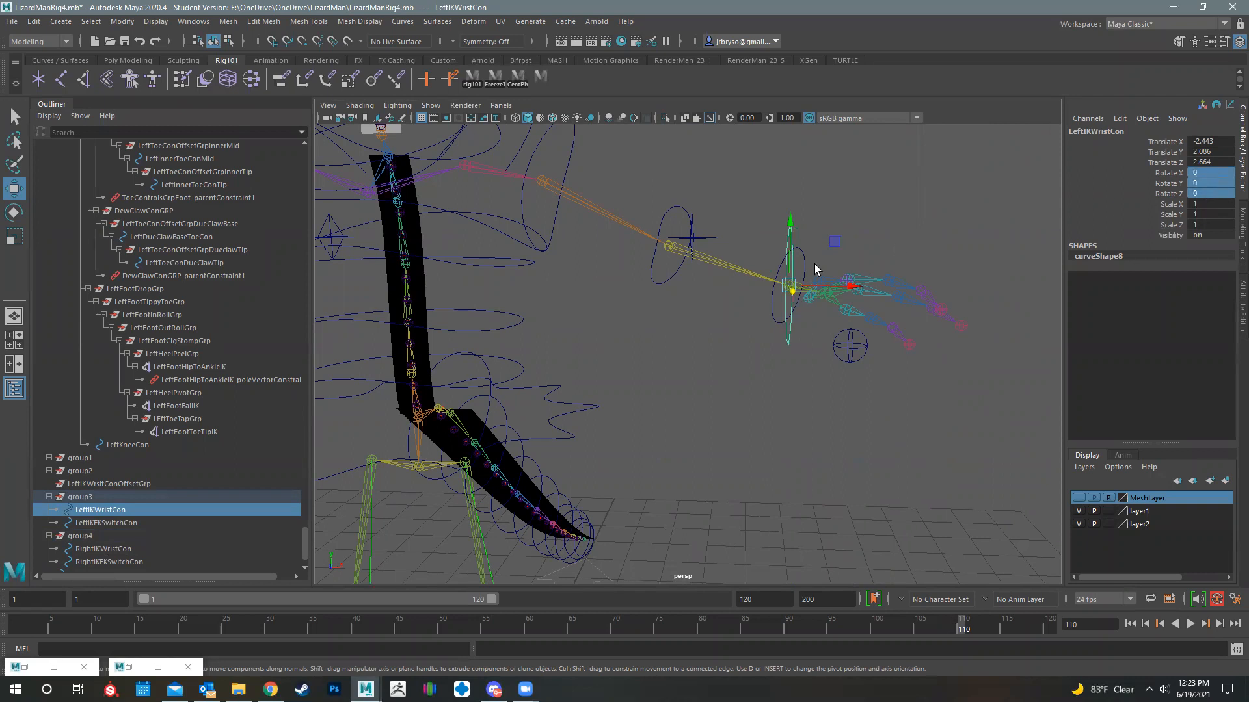
- Delete RightIKWristCon from the right wrist and reselect the left IK wrist controller
{"action": "middle_click_drag", "start_coordinate": [592, 308], "coordinate": [1035, 290], "text": "alt"}
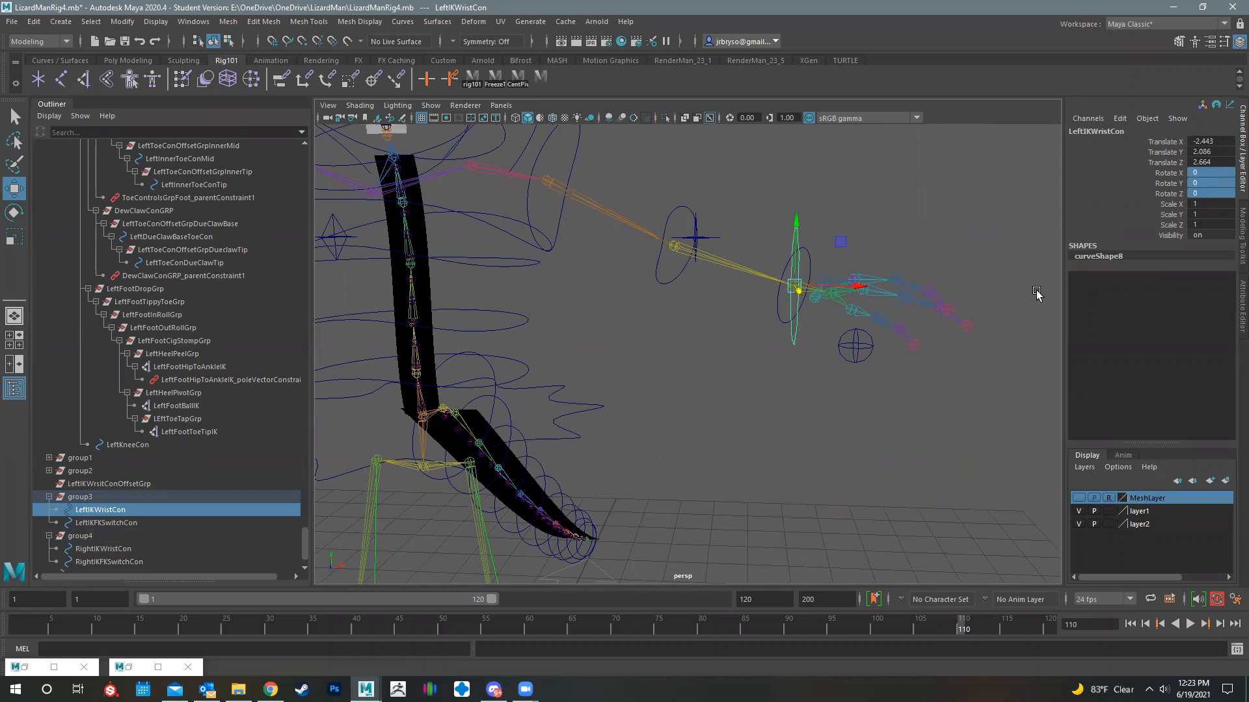
{"action": "left_click", "coordinate": [581, 334]}
{"action": "middle_click_drag", "start_coordinate": [755, 345], "coordinate": [696, 340], "text": "alt"}
{"action": "key", "text": "Delete"}
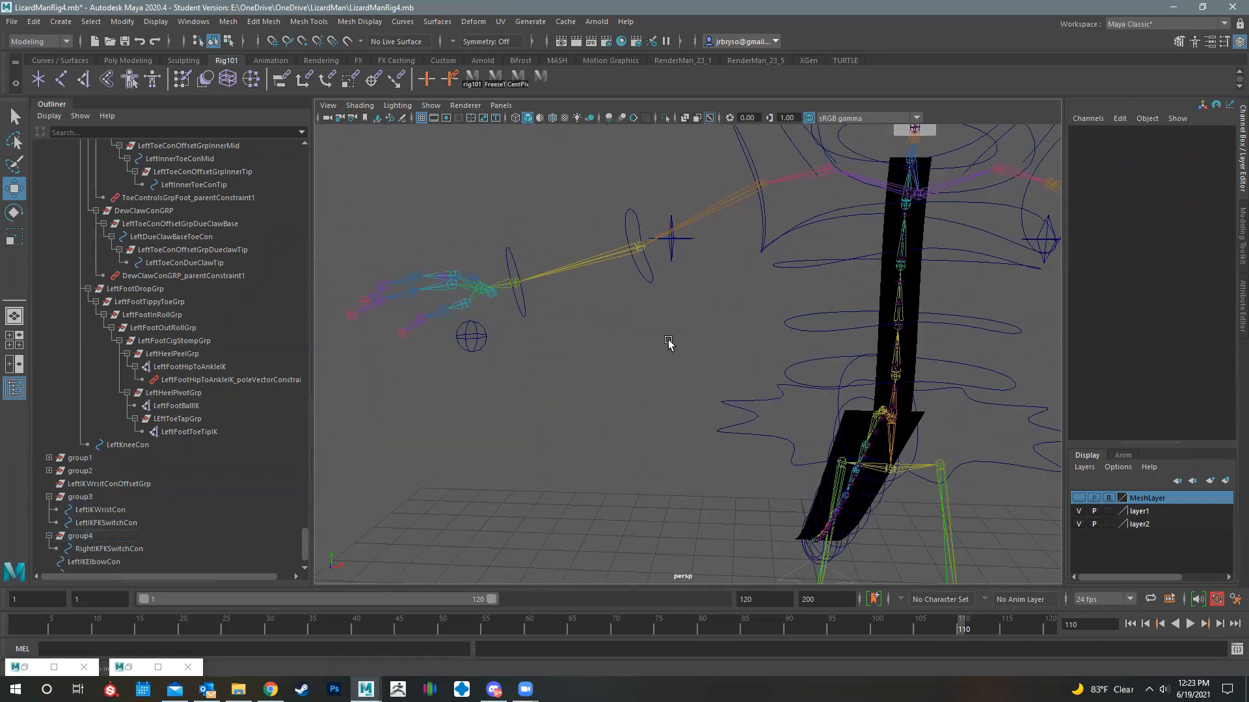
{"action": "middle_click_drag", "start_coordinate": [892, 348], "coordinate": [413, 377], "text": "alt"}
{"action": "left_click", "coordinate": [794, 268]}
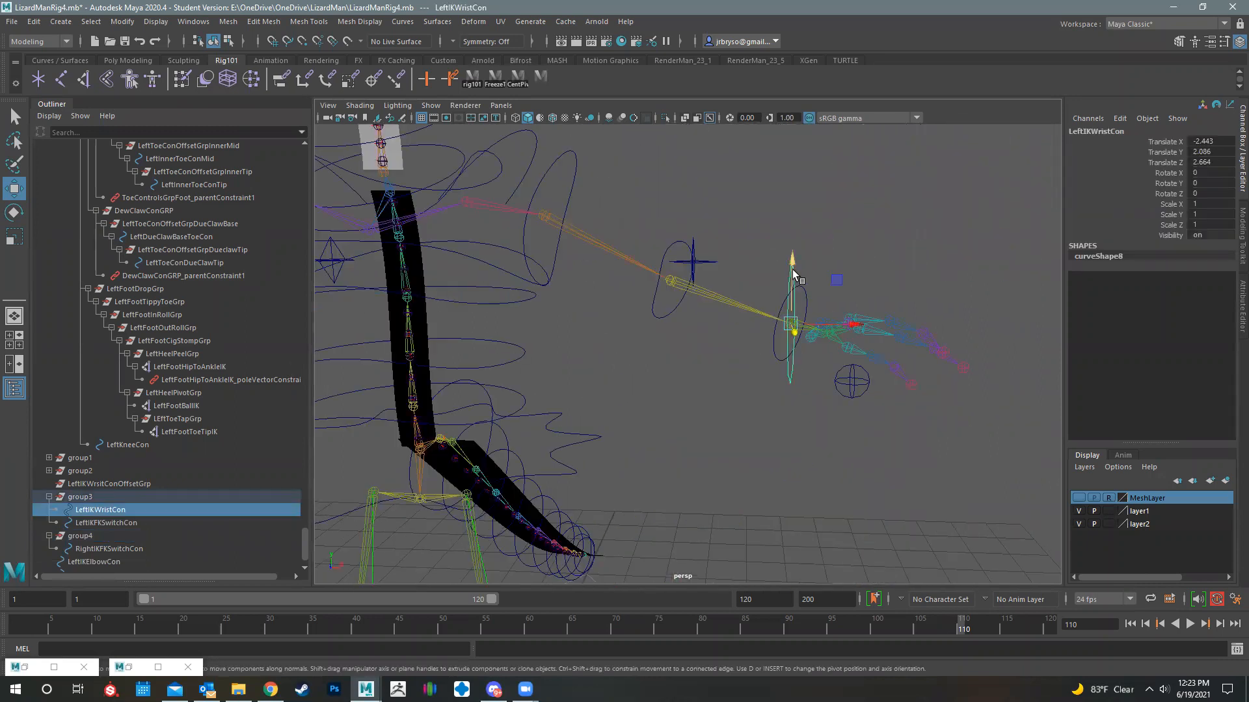
- Undo the deletion of the right IK wrist controller and the zeroed rotations of the left one
{"action": "key", "text": "ctrl+z"}
{"action": "key", "text": "ctrl+z"}
{"action": "key", "text": "ctrl+z"}
{"action": "key", "text": "ctrl+z"}
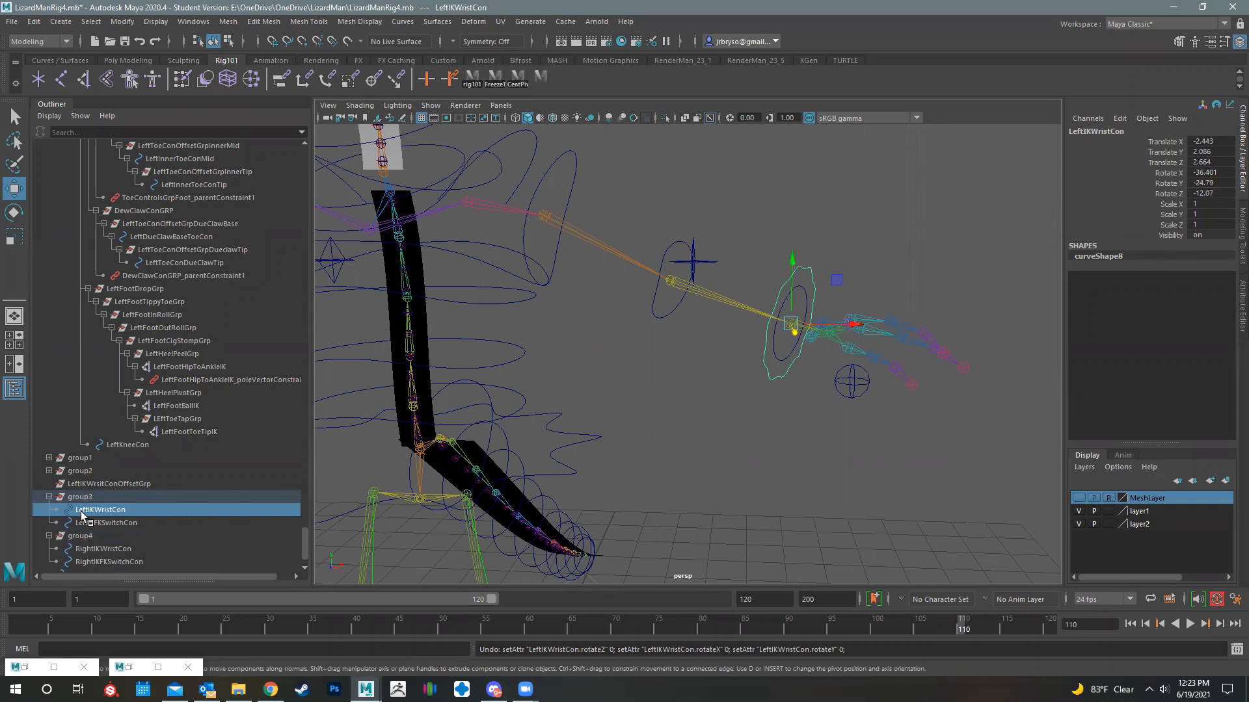
- Parent LeftIKWristCon under LeftIKWrsitConOffsetGrp and check the transform values of the group and the controller
{"action": "scroll", "coordinate": [89, 515], "scroll_direction": "down", "scroll_amount": 2}
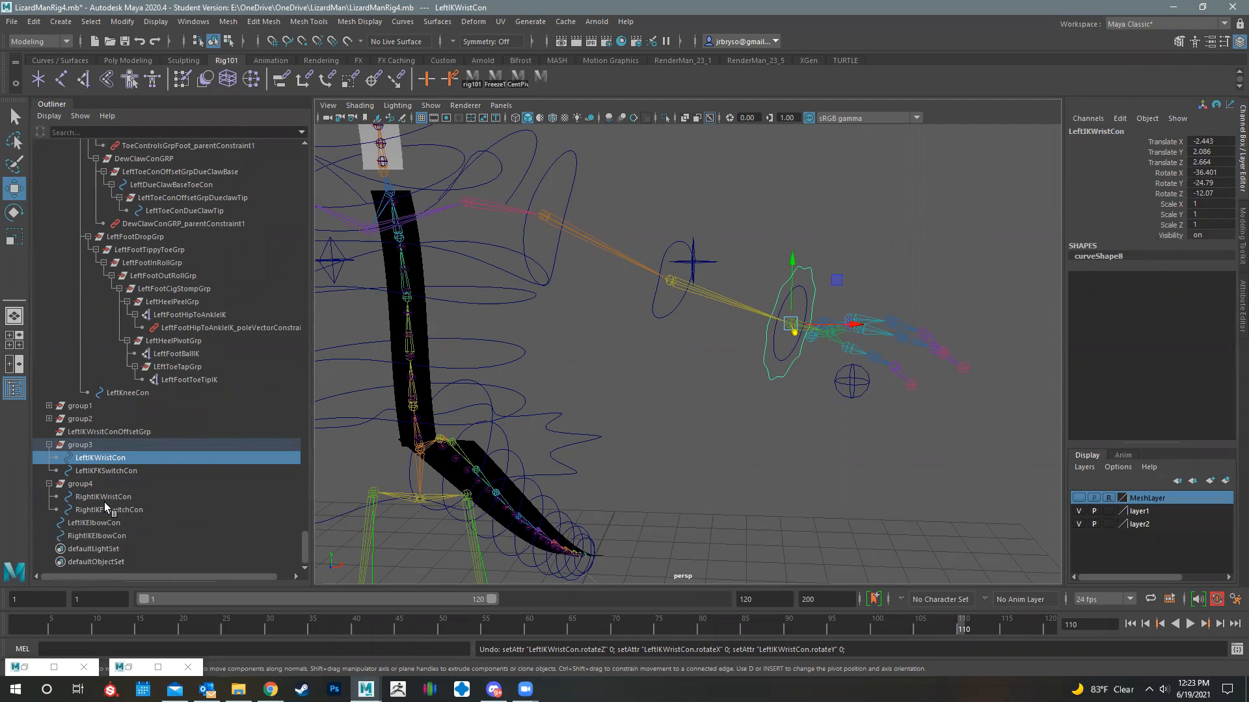
{"action": "left_click", "coordinate": [108, 432]}
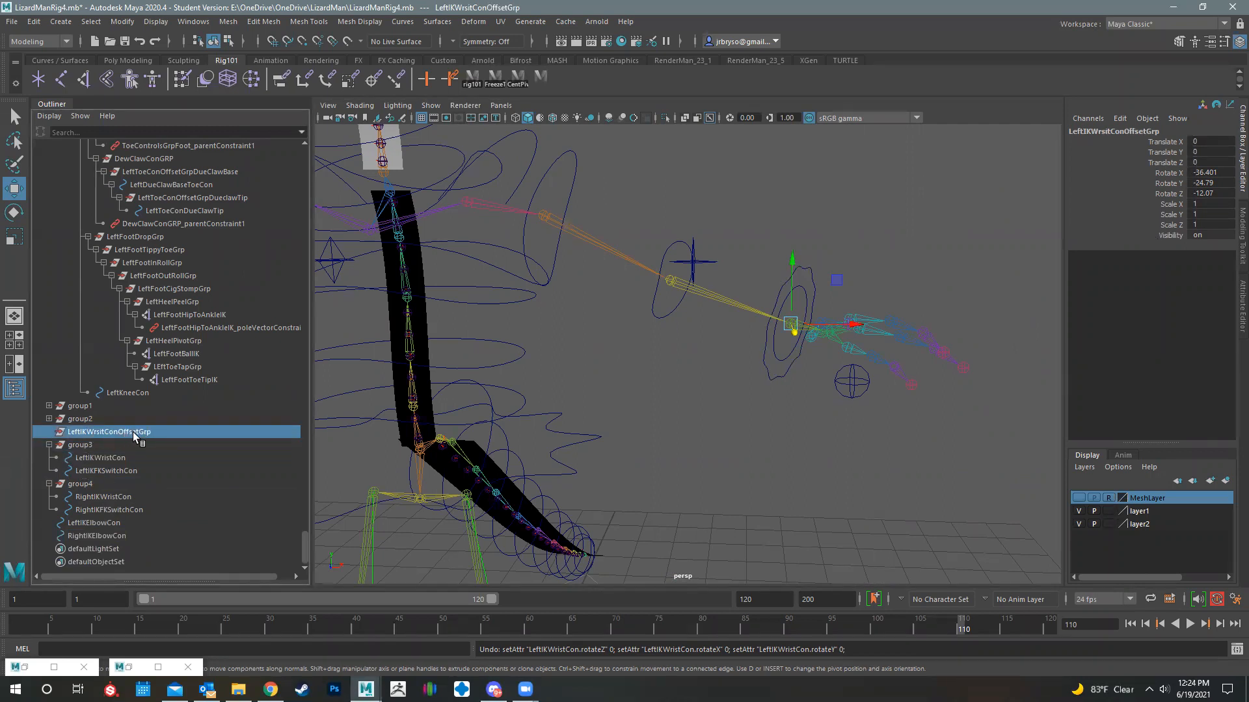
{"action": "left_click", "coordinate": [105, 458]}
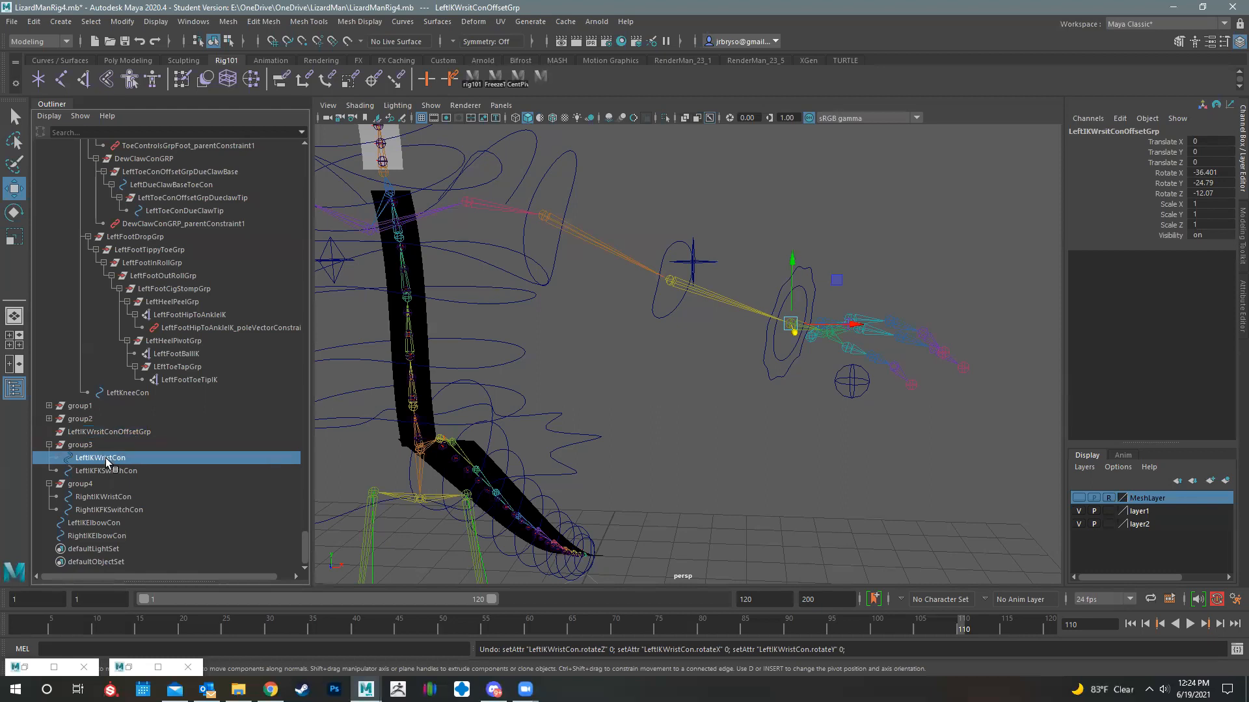
{"action": "left_click_drag", "start_coordinate": [106, 458], "coordinate": [104, 431]}
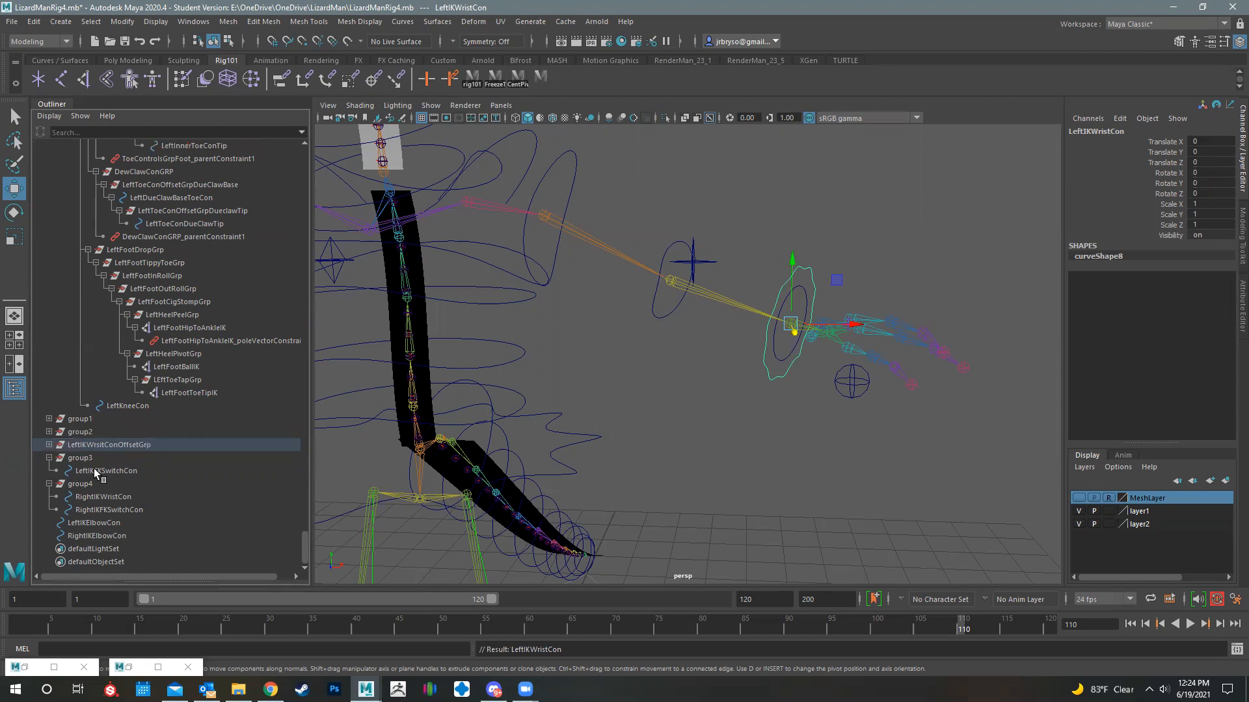
{"action": "left_click", "coordinate": [114, 445]}
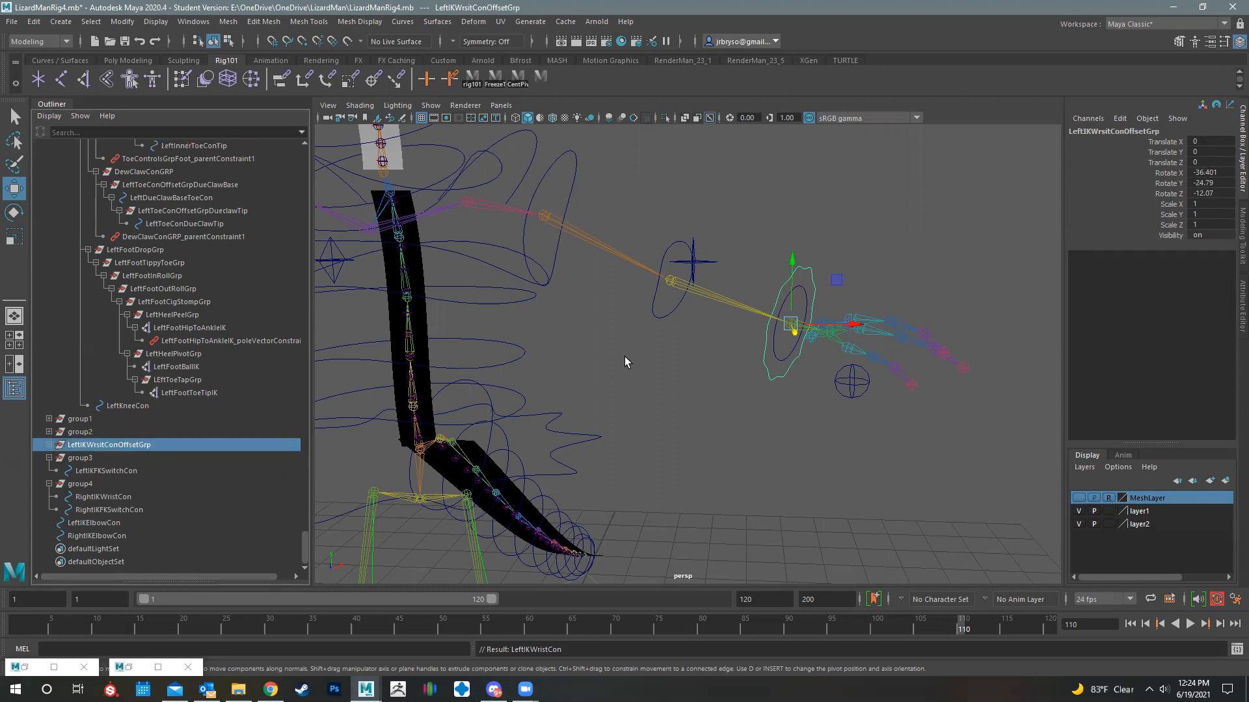
{"action": "left_click", "coordinate": [777, 298]}
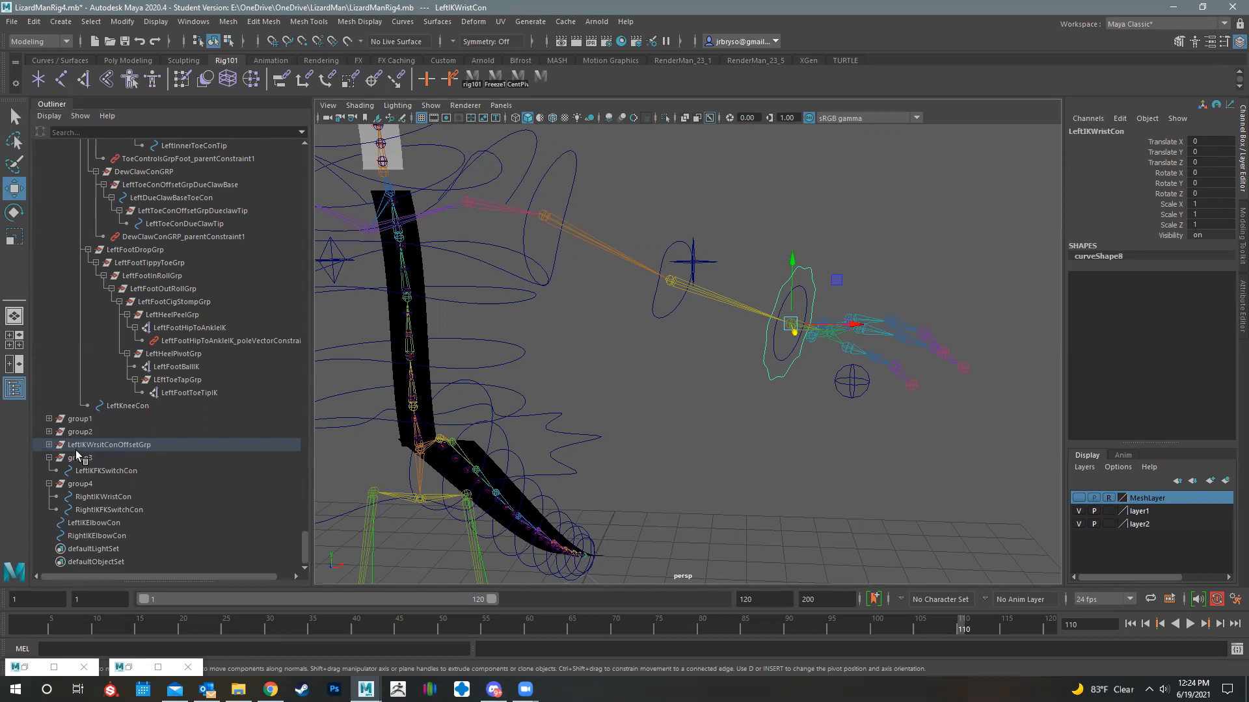
- Rename the group holding LeftIKFKSwitchCon as LeftIKFKSwitchConOffsetGrp
{"action": "left_click_drag", "start_coordinate": [640, 410], "coordinate": [649, 327], "text": "alt"}
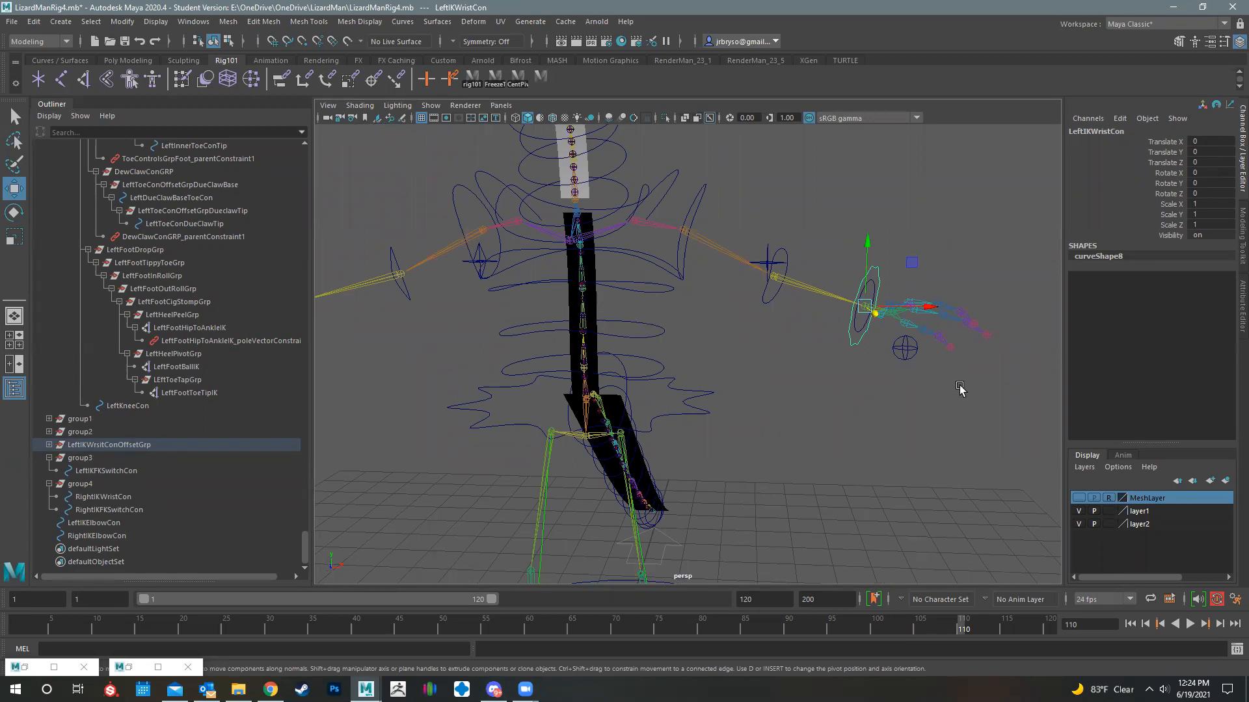
{"action": "left_click", "coordinate": [903, 348]}
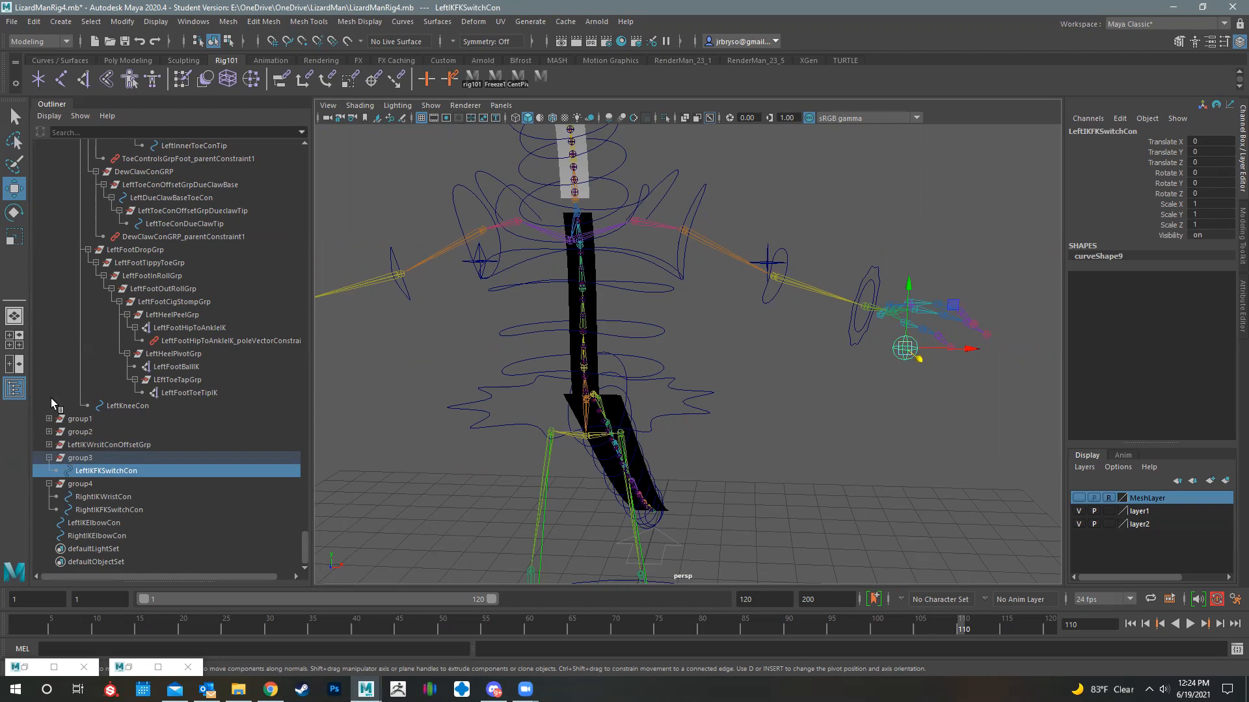
{"action": "double_click", "coordinate": [78, 458]}
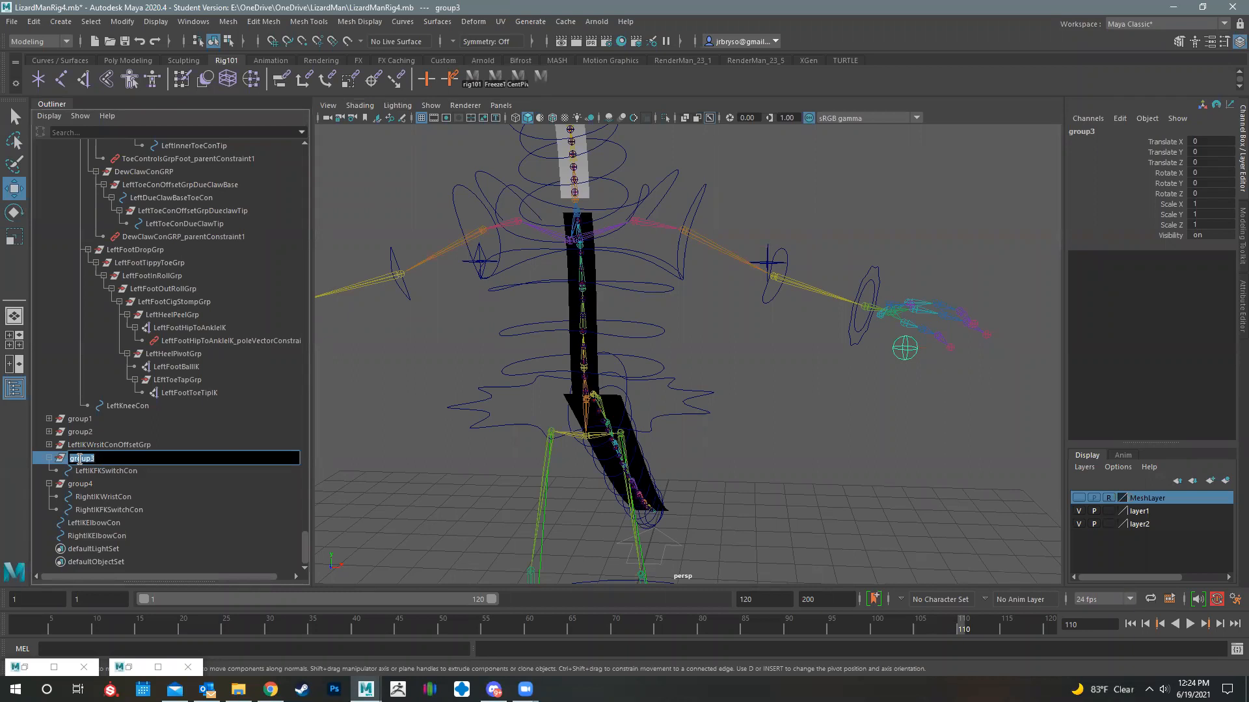
{"action": "type", "text": "LeftIKFKSwitchConOffsetG"}
{"action": "type", "text": "rp"}
{"action": "key", "text": "Return"}
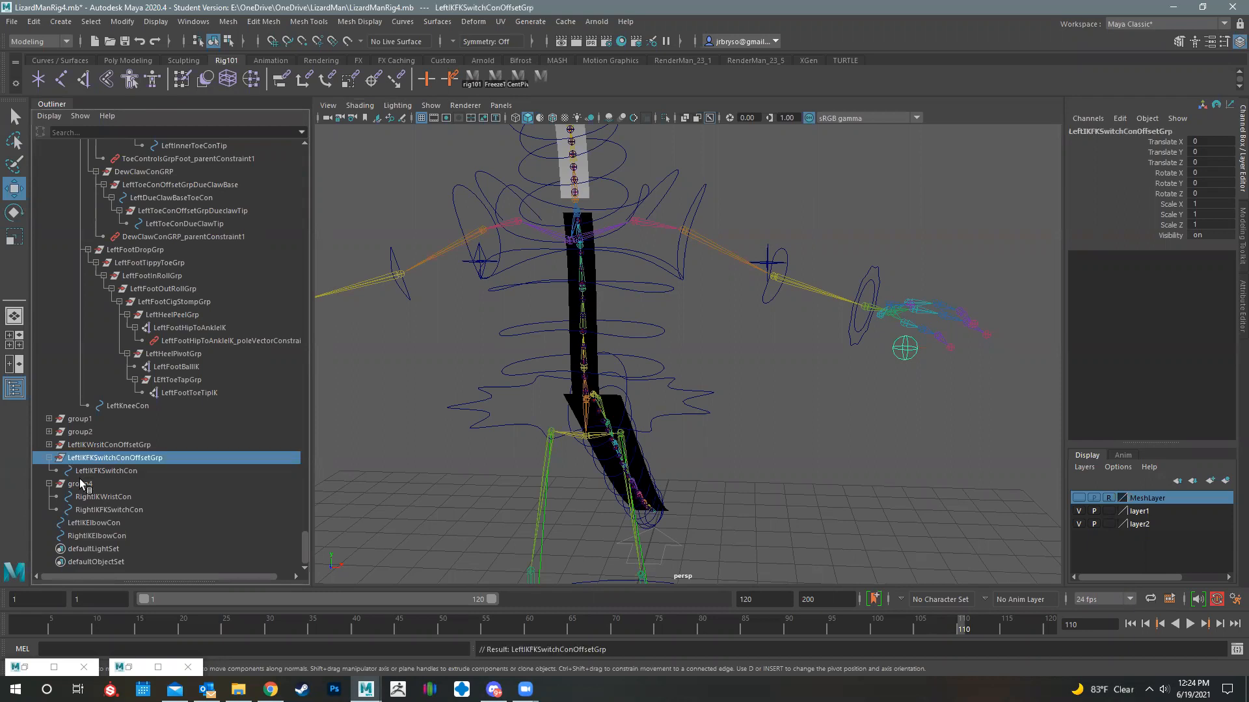
- Delete RightIKWristCon from the mirrored group, leaving RightIKFKSwitchCon inside it
{"action": "left_click", "coordinate": [114, 495]}
{"action": "mouse_move", "coordinate": [772, 397]}
{"action": "middle_mouse_down", "text": "alt"}
{"action": "mouse_move", "coordinate": [904, 410]}
{"action": "mouse_move", "coordinate": [771, 397]}
{"action": "middle_mouse_up", "text": "alt"}
{"action": "key", "text": "Delete"}
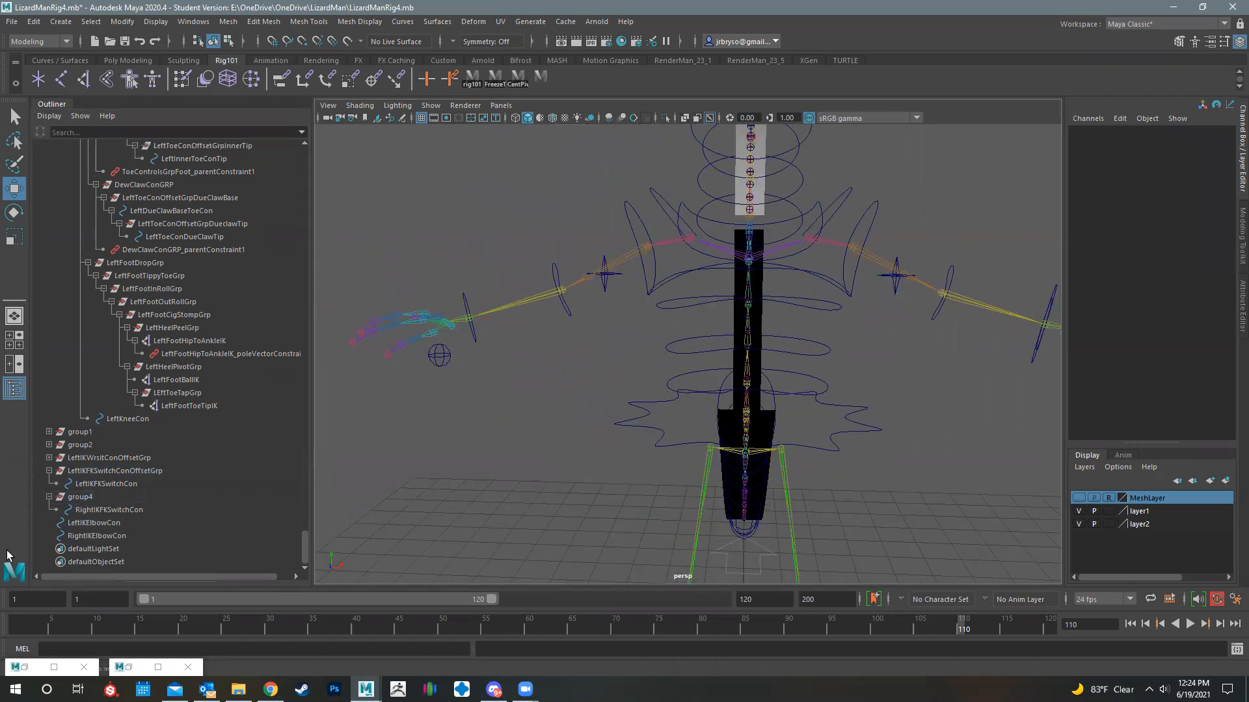
- Rename the group holding RightIKFKSwitchCon as LeftIKFKSwtichOffsetGrp
{"action": "double_click", "coordinate": [85, 497]}
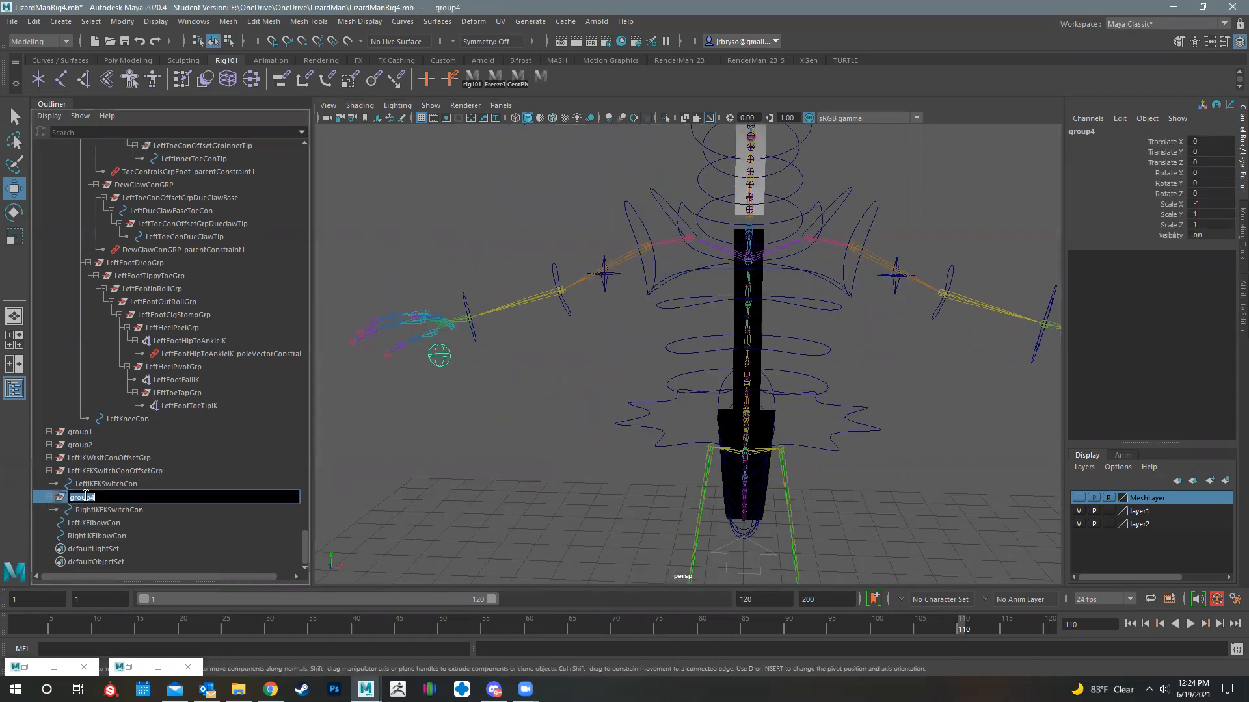
{"action": "type", "text": "Left"}
{"action": "type", "text": "FKO"}
{"action": "type", "text": "Swtich"}
{"action": "key", "text": "BackSpace"}
{"action": "type", "text": "C"}
{"action": "key", "text": "BackSpace"}
{"action": "type", "text": "OffsetGrp"}
{"action": "key", "text": "Return"}
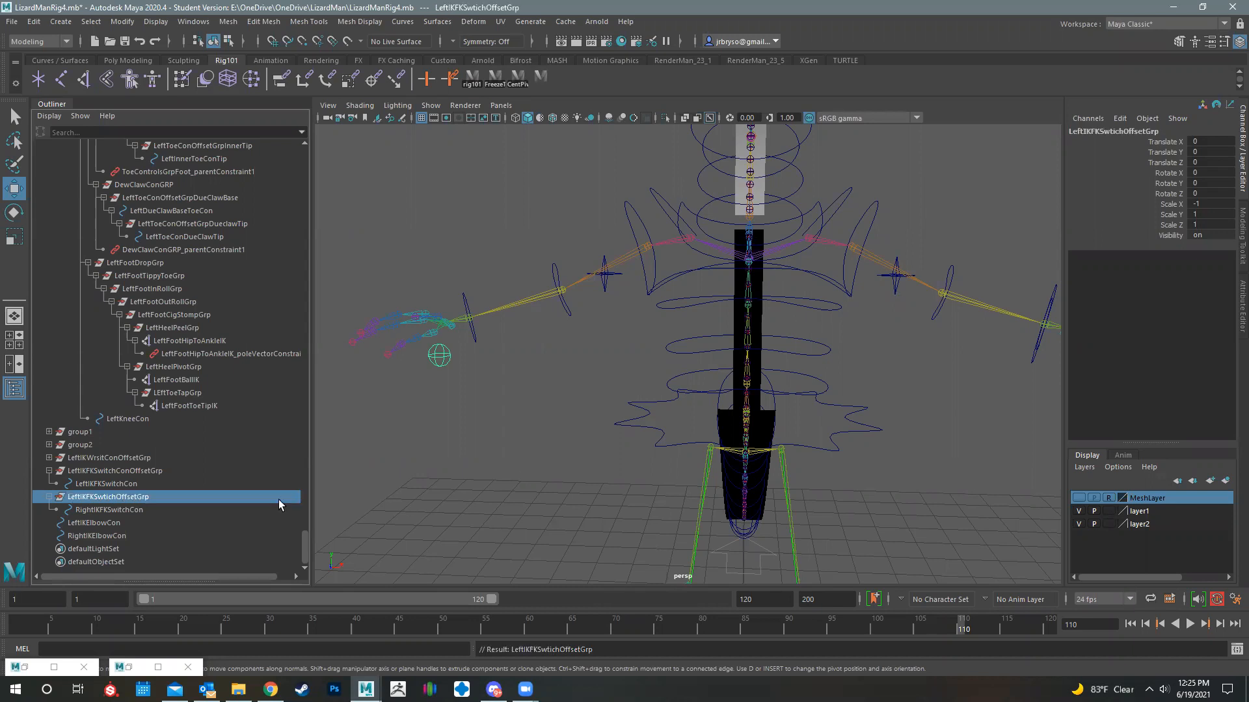
- Select LeftIKWrsitConOffsetGrp at the left wrist and place it inside a new parent group
{"action": "left_click_drag", "start_coordinate": [774, 420], "coordinate": [688, 327], "text": "alt"}
{"action": "left_click", "coordinate": [688, 326]}
{"action": "left_click", "coordinate": [78, 461]}
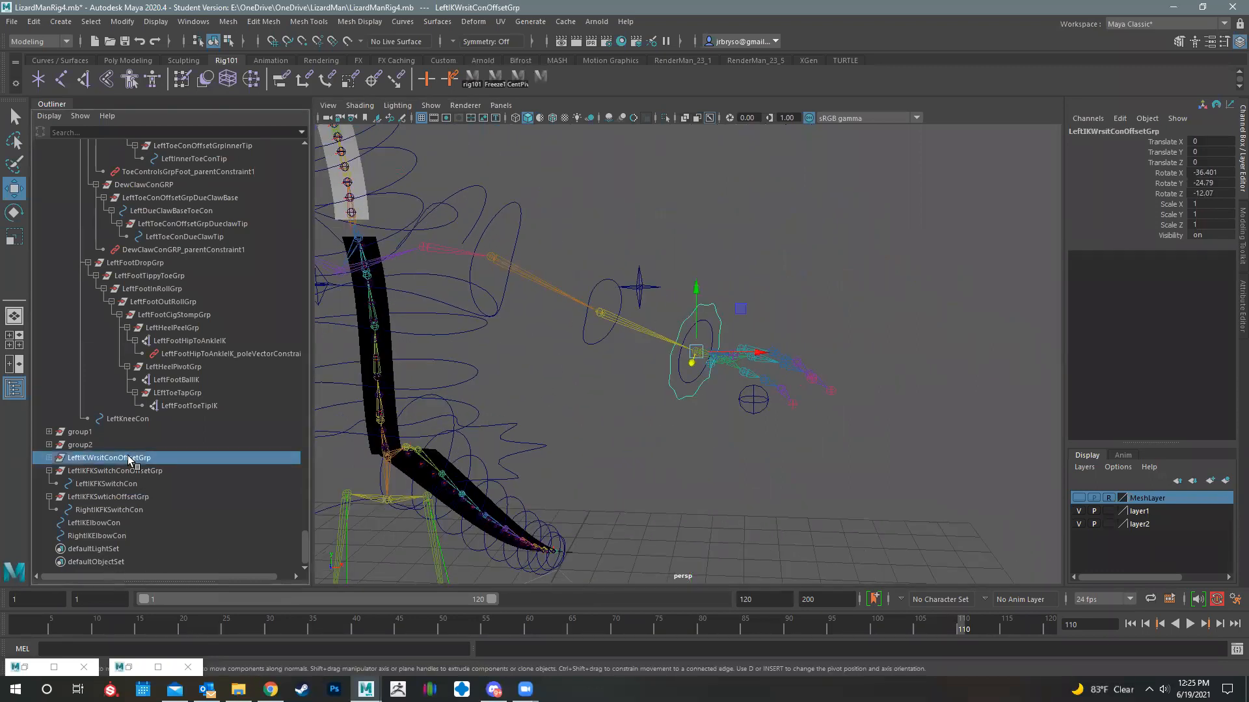
{"action": "left_click_drag", "start_coordinate": [785, 423], "coordinate": [716, 373], "text": "alt"}
{"action": "key", "text": "ctrl+g"}
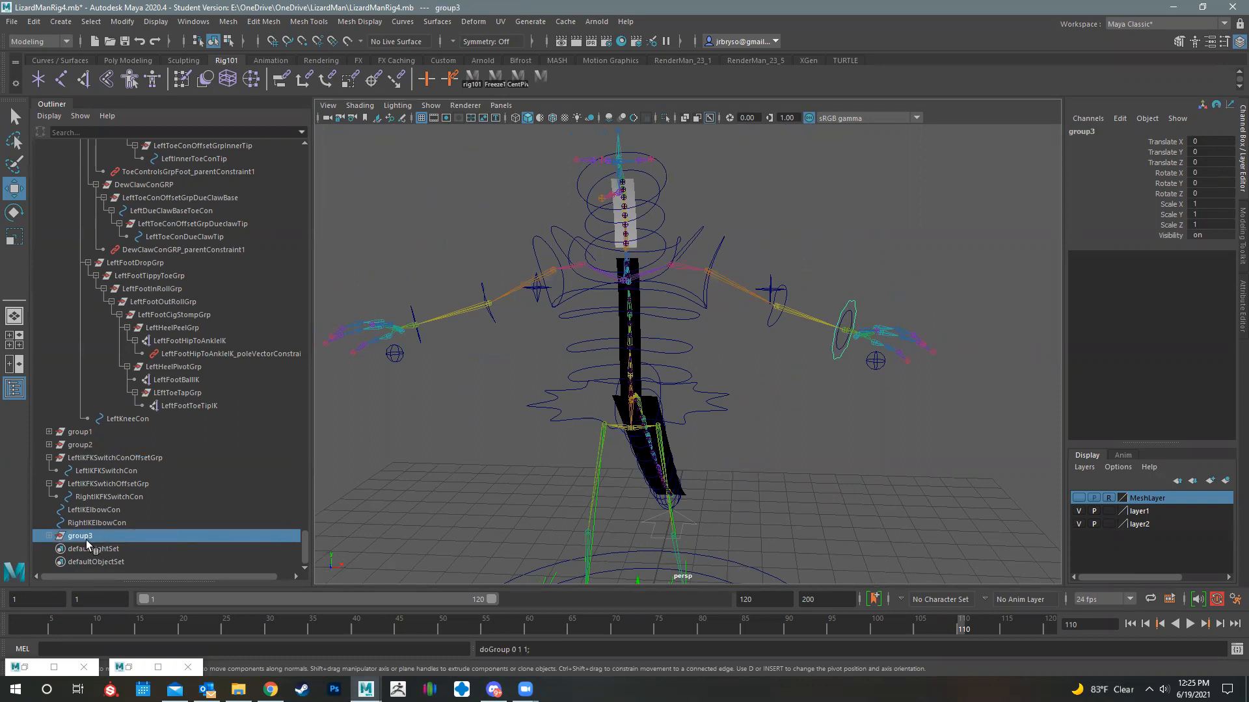
- Duplicate the new left wrist group with Duplicate Special at Scale X -1 and expand both groups in the hierarchy
{"action": "left_click", "coordinate": [119, 22]}
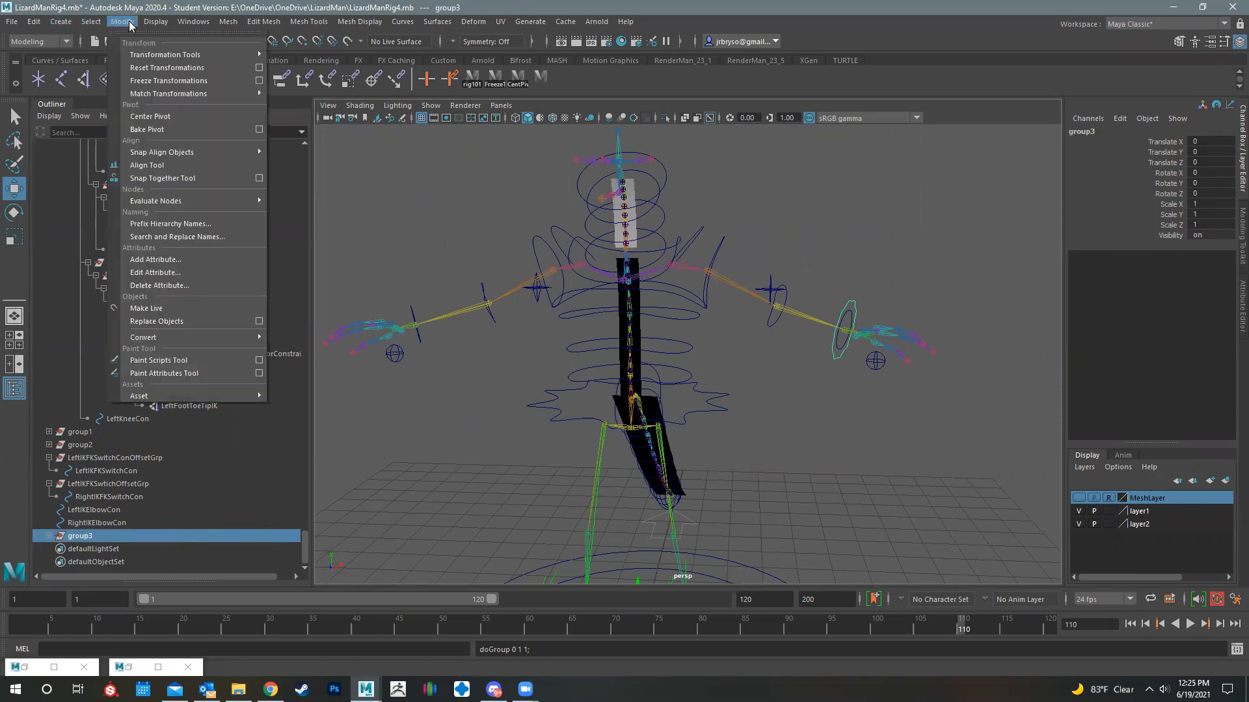
{"action": "mouse_move", "coordinate": [33, 22]}
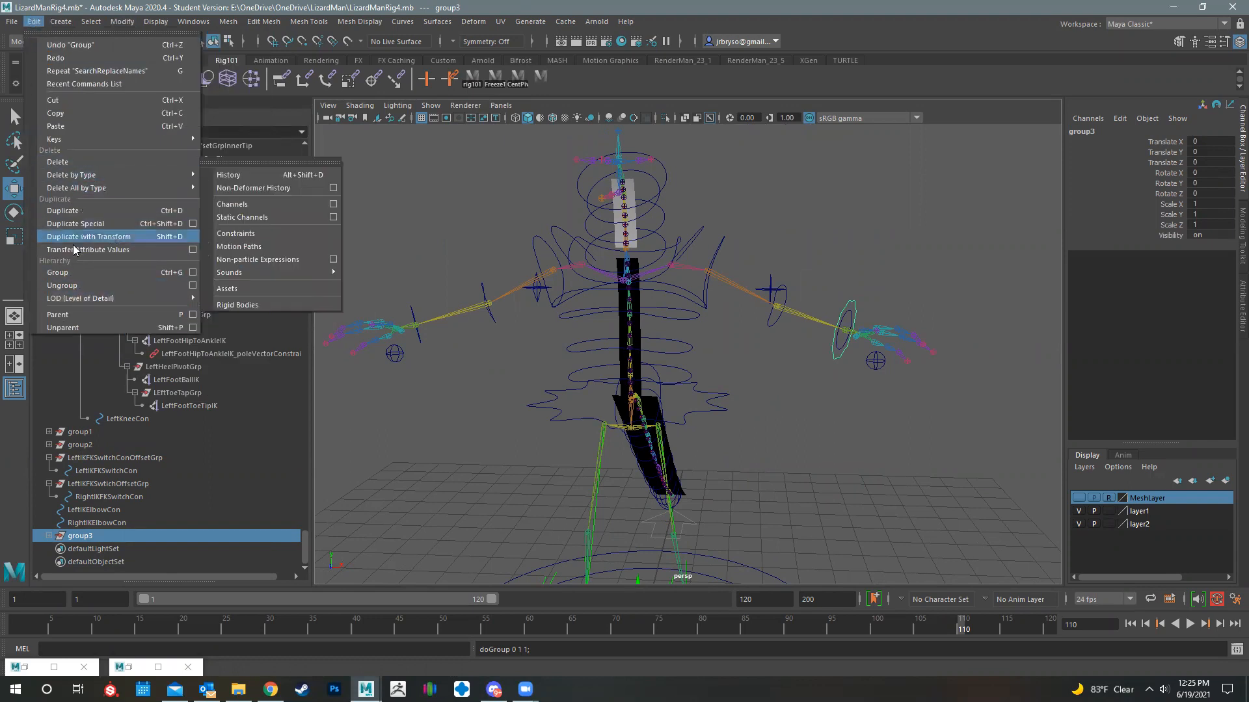
{"action": "left_click", "coordinate": [84, 224]}
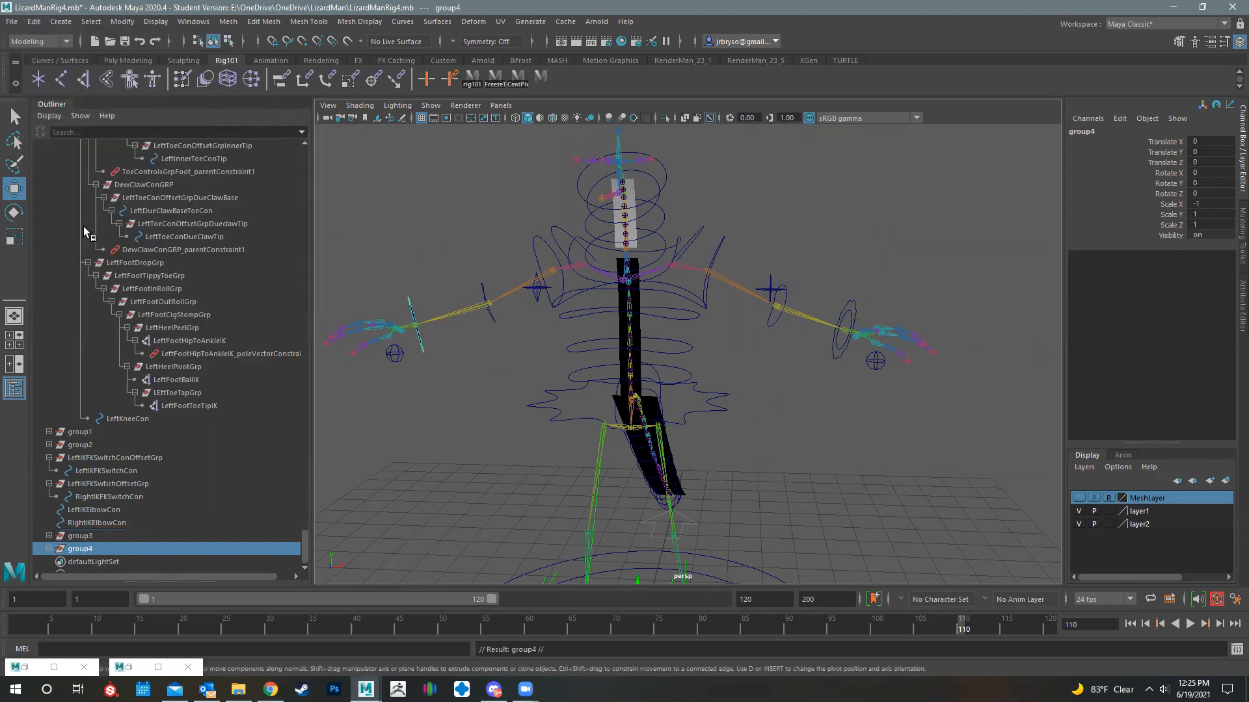
{"action": "left_click", "coordinate": [49, 549]}
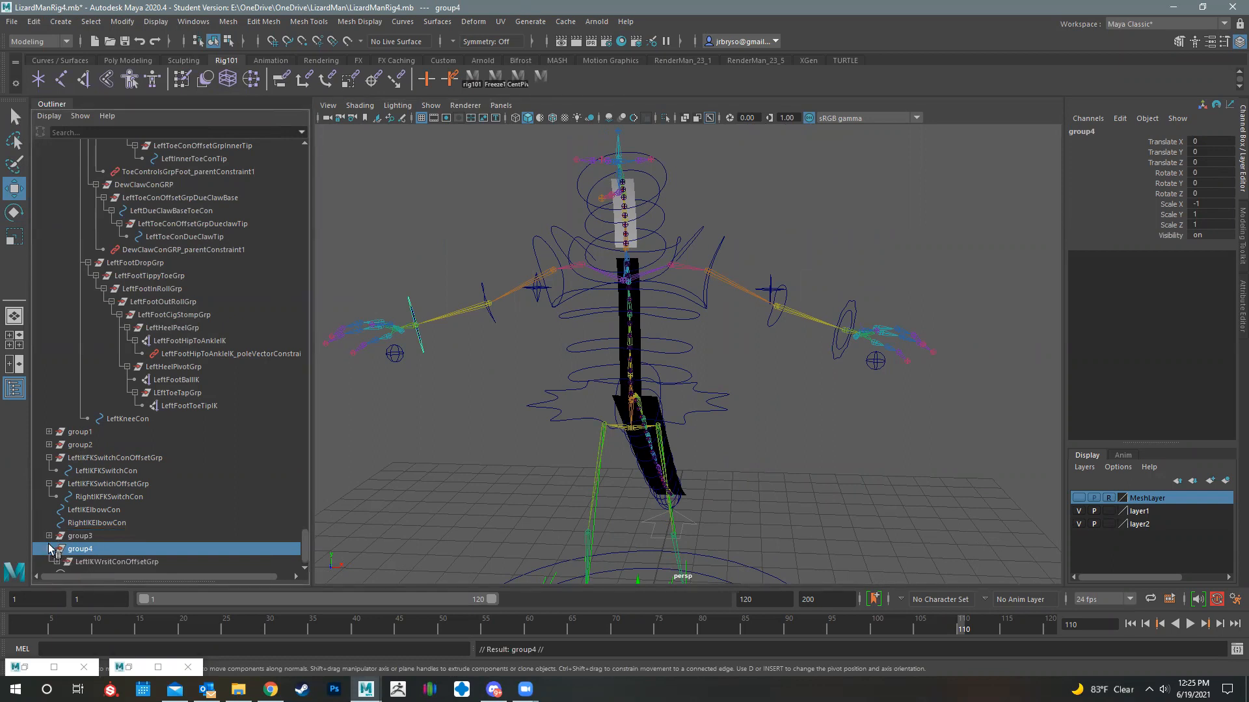
{"action": "left_click", "coordinate": [48, 536]}
{"action": "scroll", "coordinate": [150, 527], "scroll_direction": "down", "scroll_amount": 1}
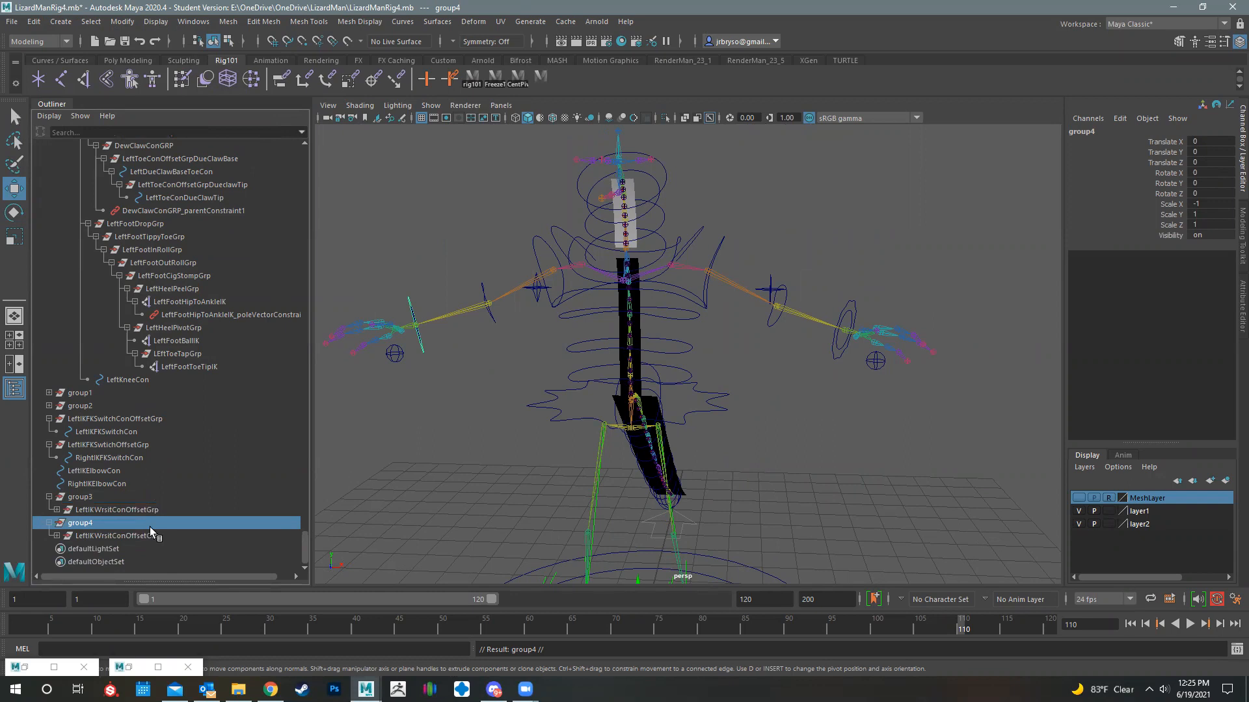
- Save the scene file LizardManRig4.mb
{"action": "mouse_move", "coordinate": [774, 426]}
{"action": "left_mouse_down", "text": "alt"}
{"action": "mouse_move", "coordinate": [842, 423]}
{"action": "mouse_move", "coordinate": [744, 418]}
{"action": "mouse_move", "coordinate": [790, 420]}
{"action": "left_mouse_up", "text": "alt"}
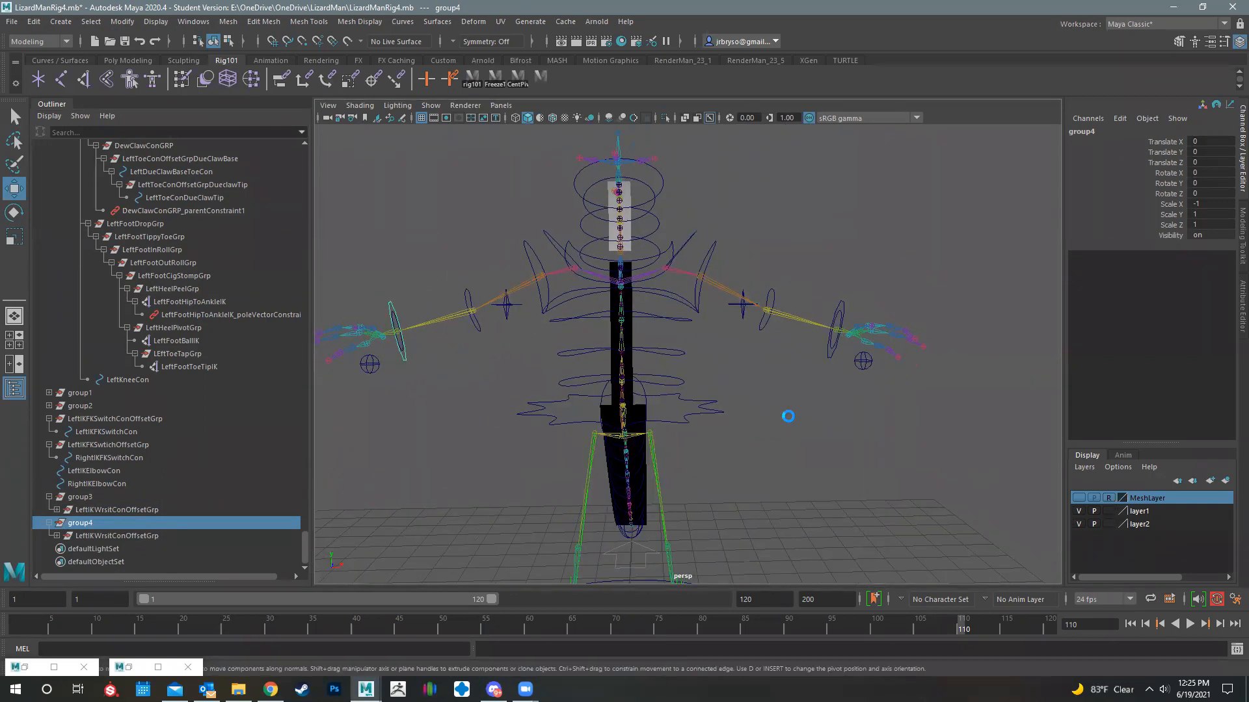
{"action": "key", "text": "ctrl+s"}
{"action": "left_click", "coordinate": [594, 355]}
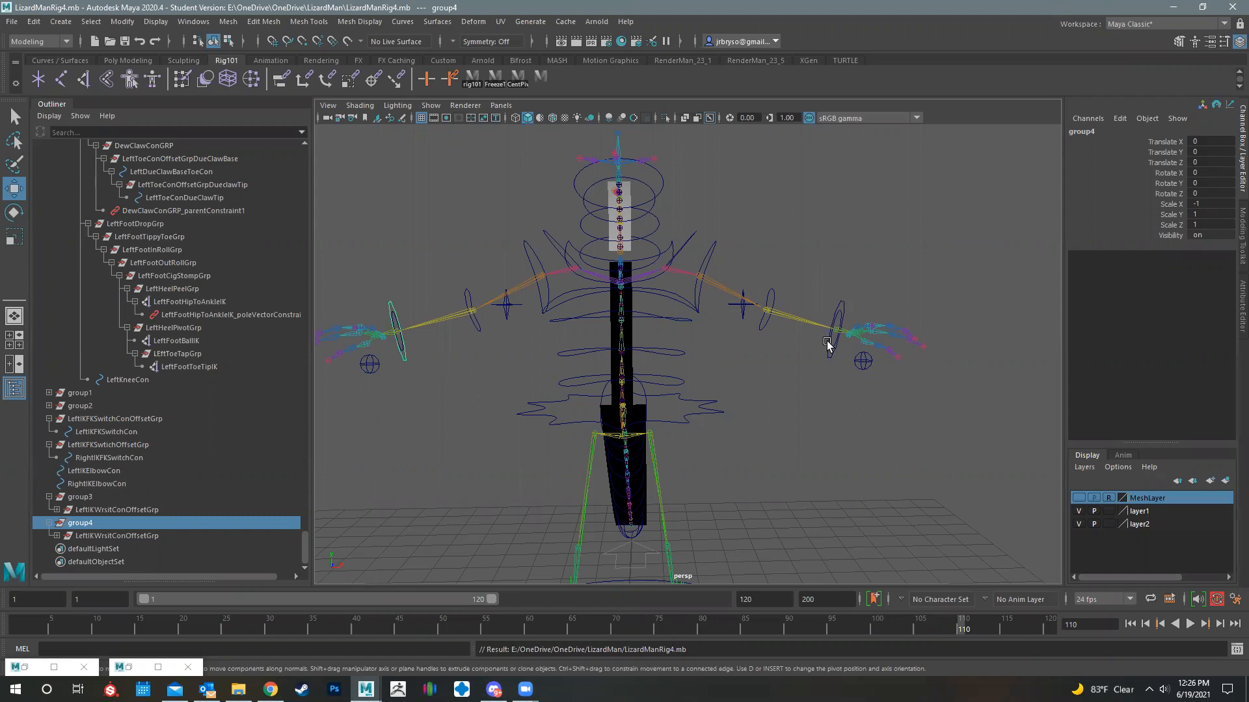
{"action": "left_click_drag", "start_coordinate": [882, 400], "coordinate": [538, 333], "text": "alt"}
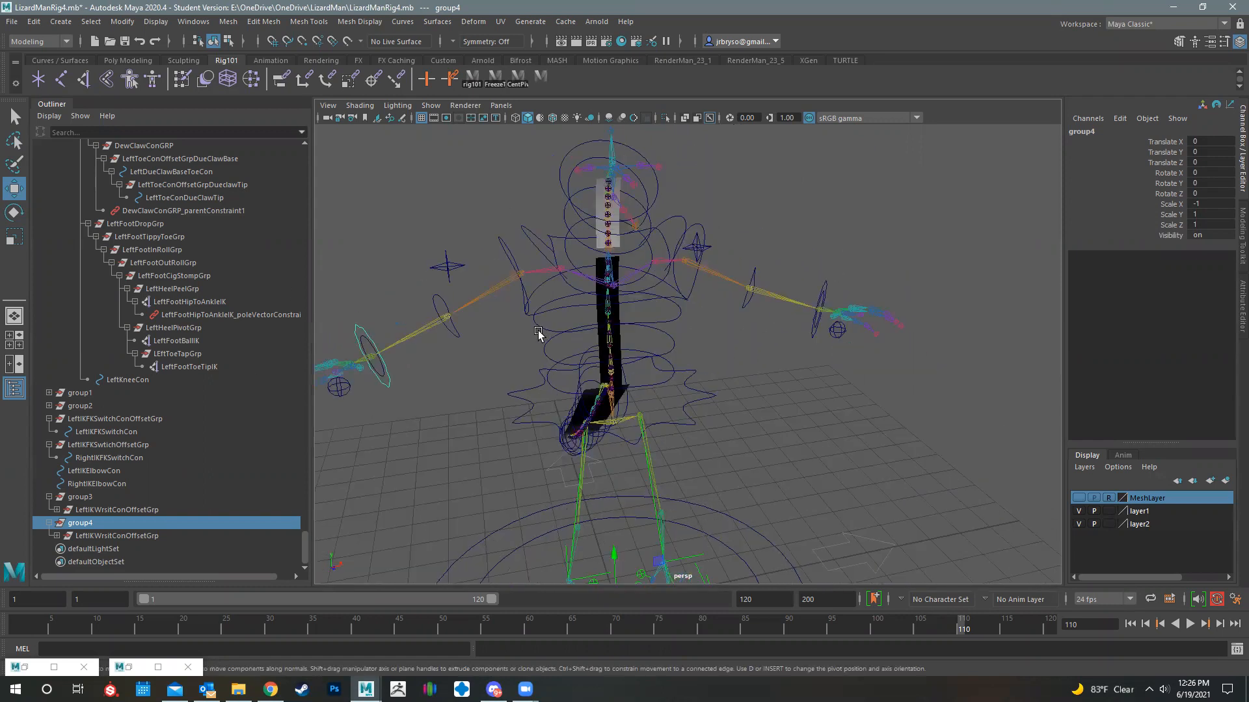
{"action": "left_click_drag", "start_coordinate": [644, 396], "coordinate": [911, 315], "text": "alt"}
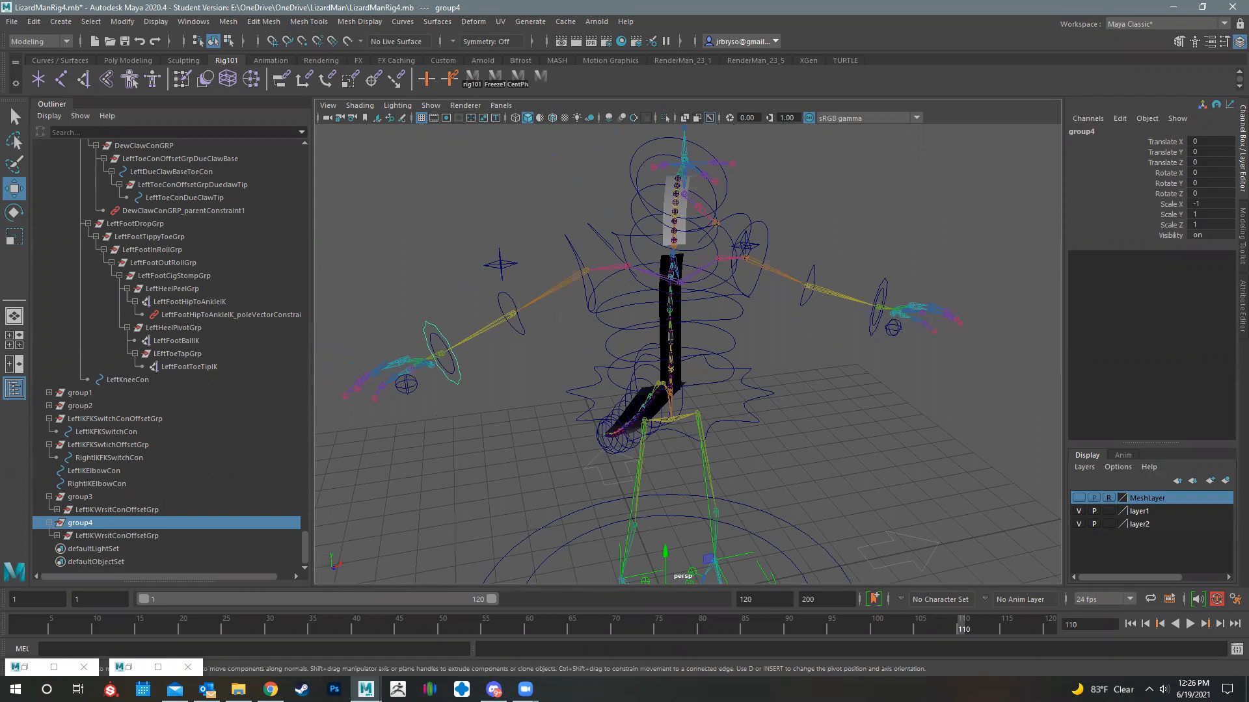